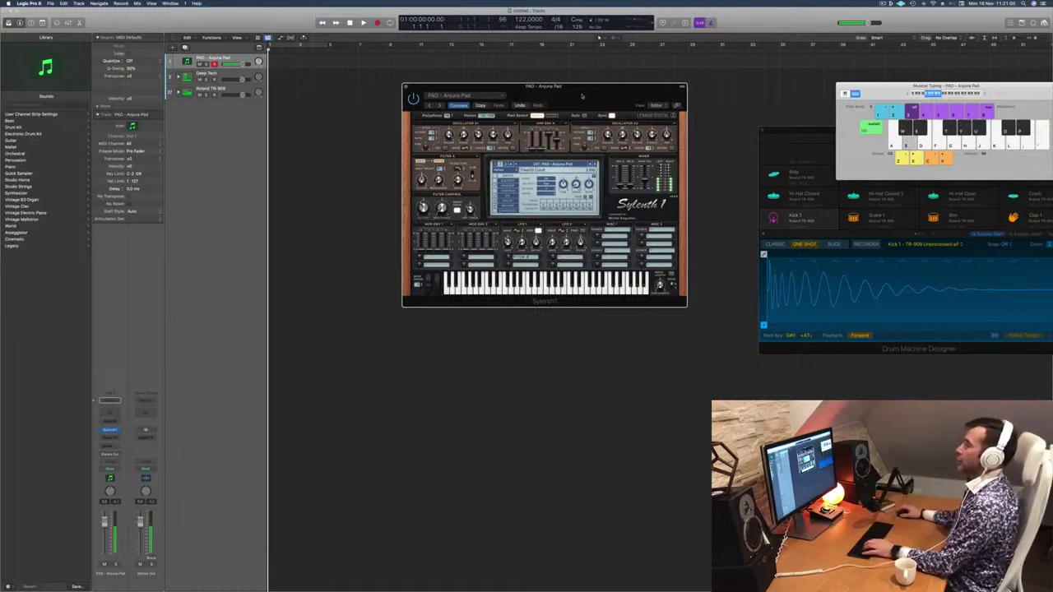
Step: Enlarge the PAD - Anjuna Pad track's height and reposition the Sylenth1 window
{"action": "left_click", "coordinate": [245, 58]}
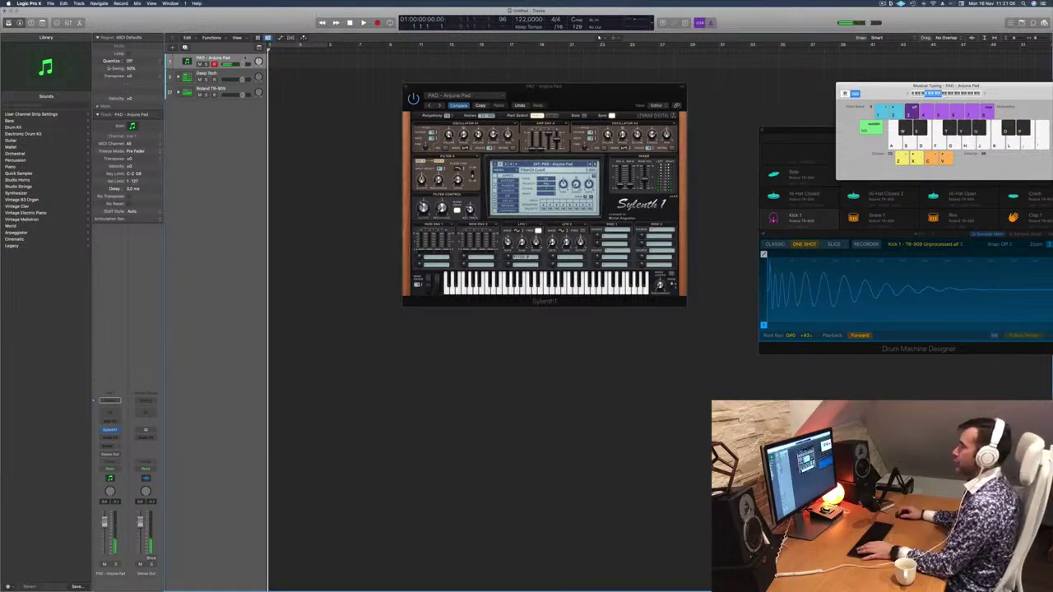
{"action": "left_click_drag", "start_coordinate": [237, 68], "coordinate": [226, 130]}
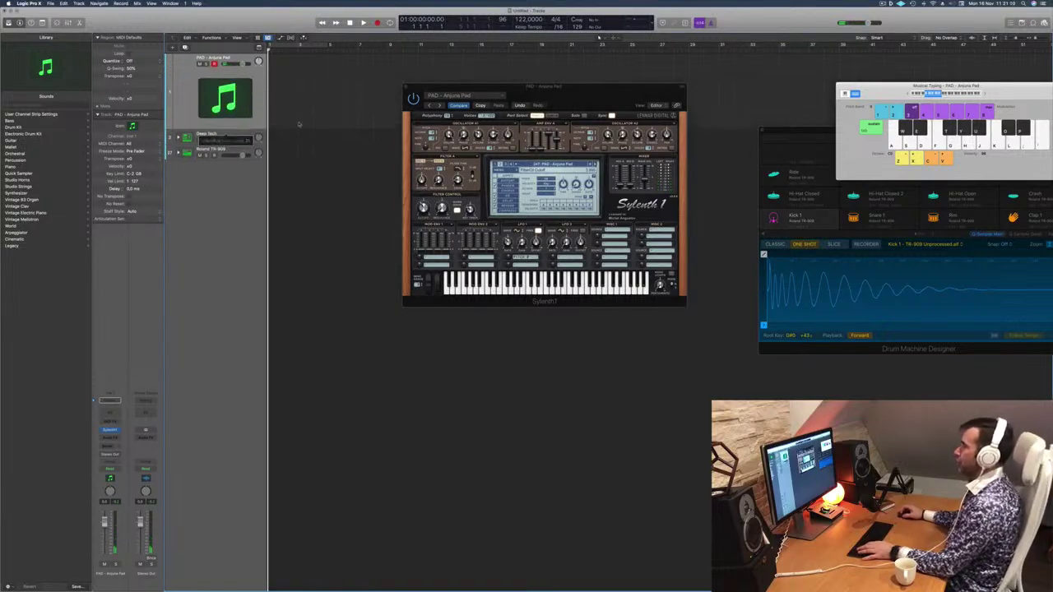
{"action": "left_click_drag", "start_coordinate": [542, 92], "coordinate": [527, 99]}
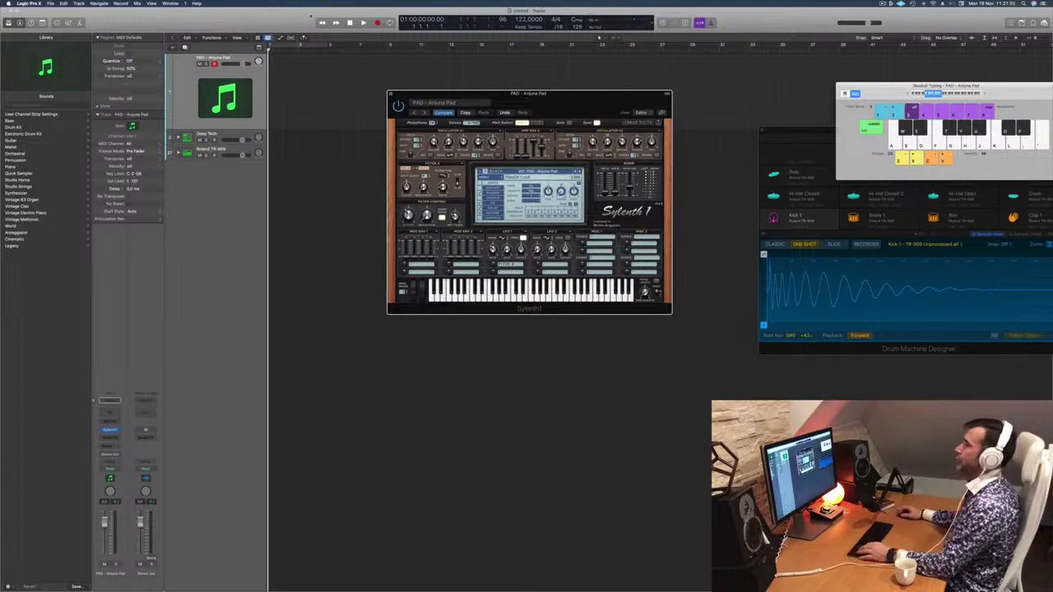
Step: Record a short melody of repeated, descending notes from bar 1 on the PAD - Anjuna Pad track
{"action": "left_click", "coordinate": [228, 77]}
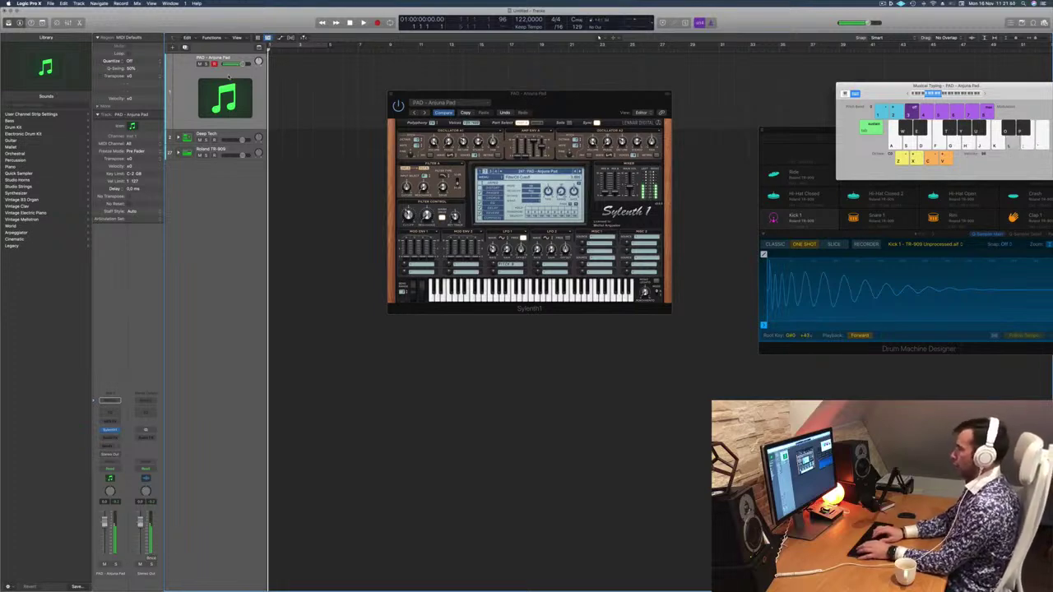
{"action": "key", "text": "r"}
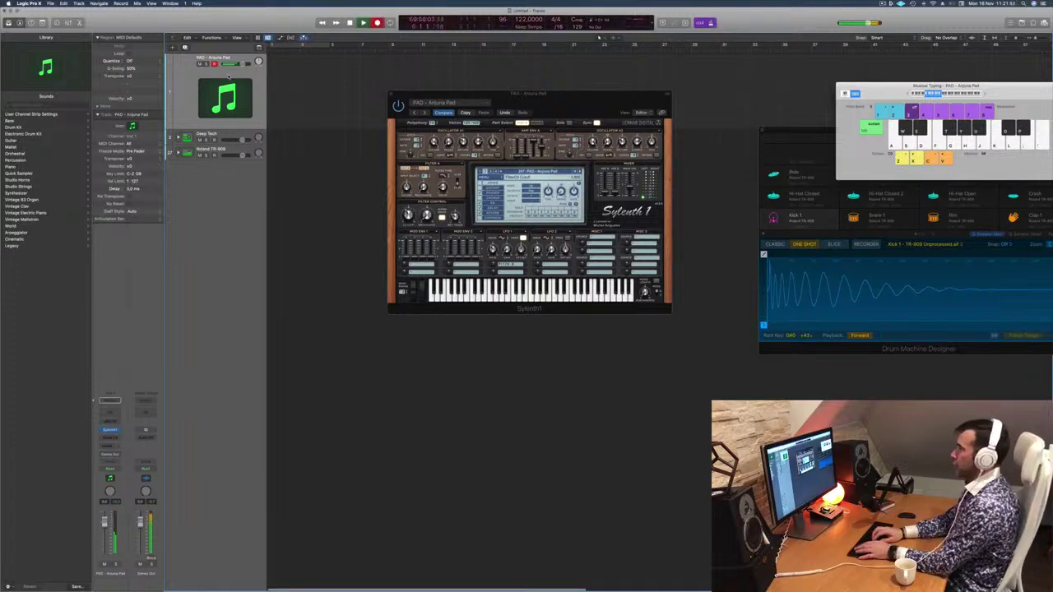
{"action": "key", "text": "semicolon"}
{"action": "key", "text": "semicolon"}
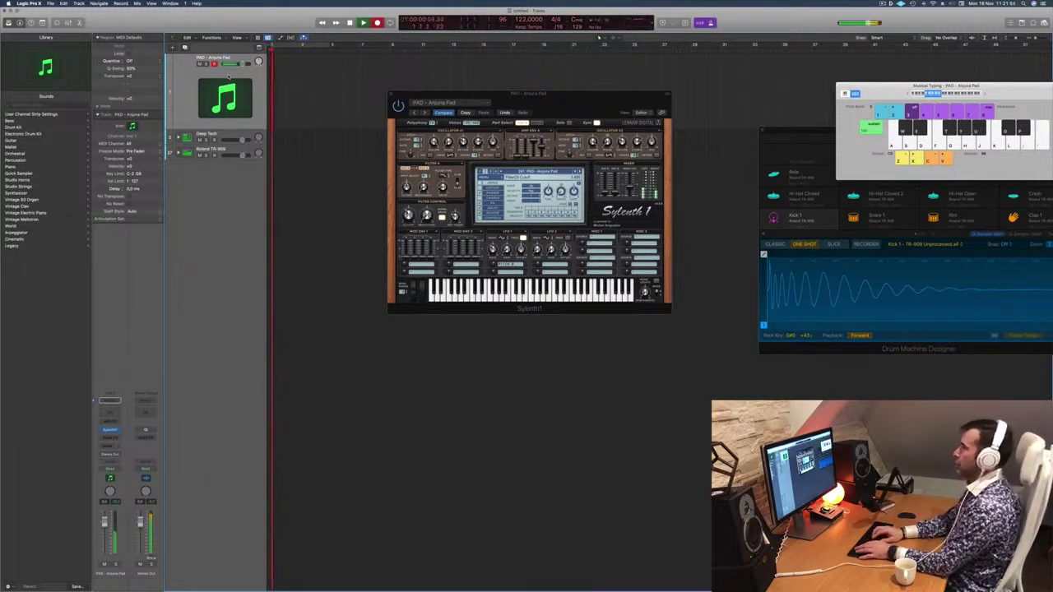
{"action": "key", "text": "l"}
{"action": "key", "text": "k"}
{"action": "key", "text": "k"}
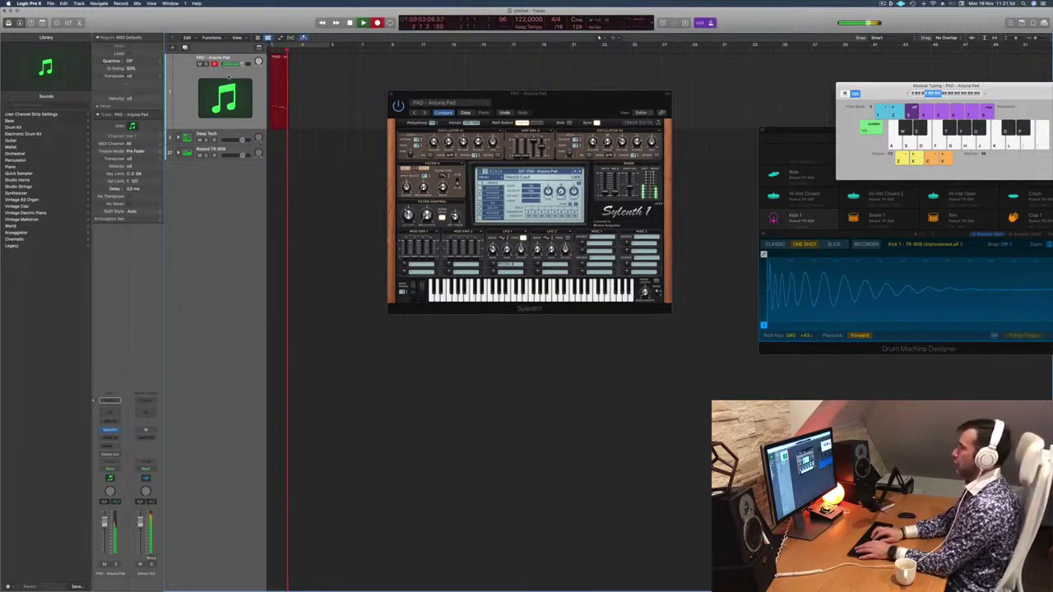
{"action": "key", "text": "space"}
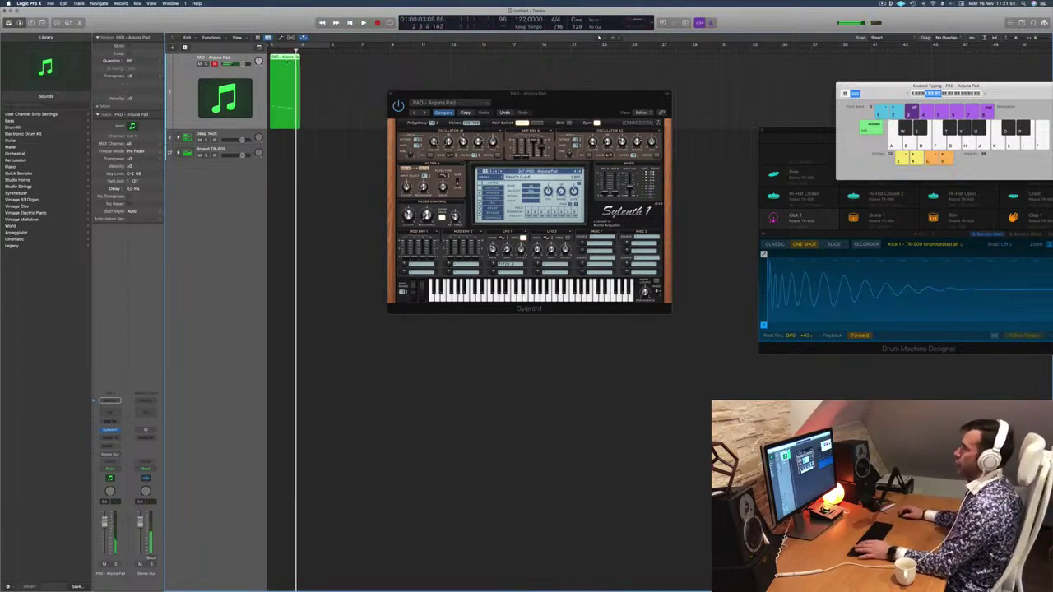
Step: Enable the cycle range over the recorded pad region, open its notes in the Piano Roll and play it back
{"action": "left_click", "coordinate": [283, 45]}
{"action": "left_click", "coordinate": [284, 51]}
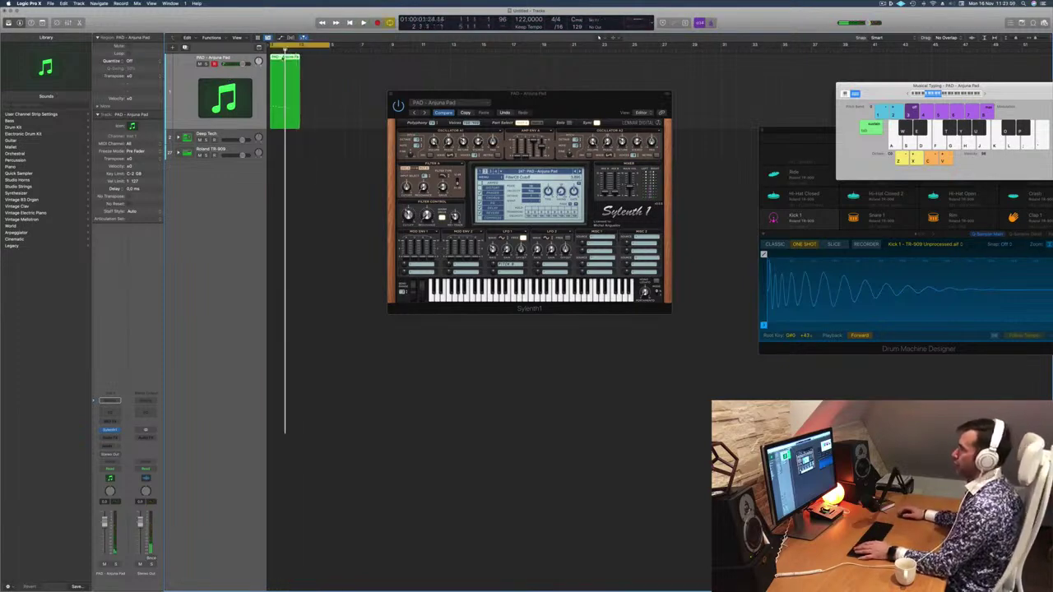
{"action": "double_click", "coordinate": [282, 59]}
{"action": "scroll", "coordinate": [368, 549], "scroll_direction": "down", "scroll_amount": 2}
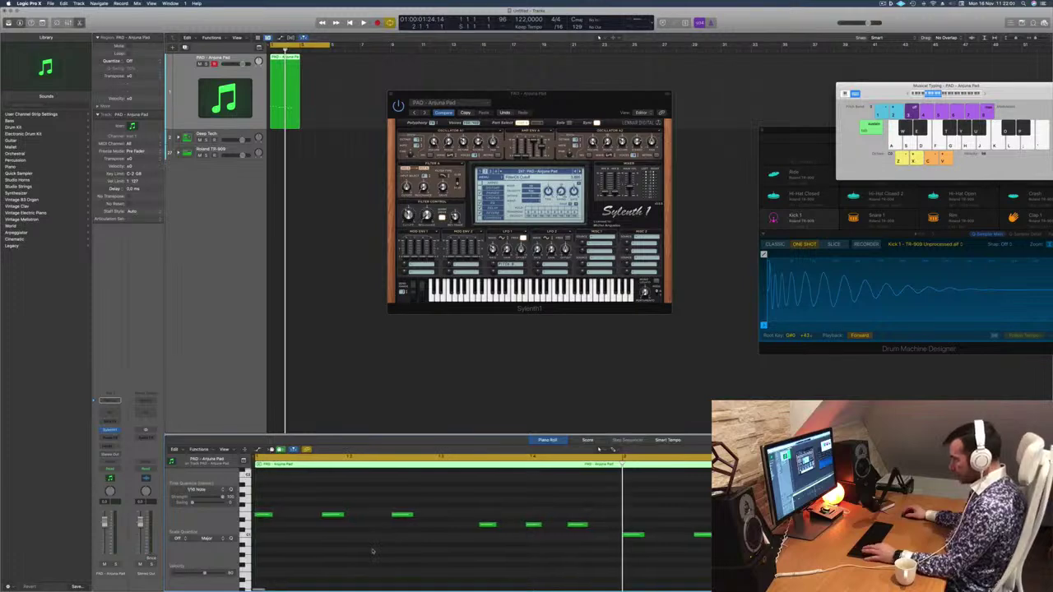
{"action": "key", "text": "space"}
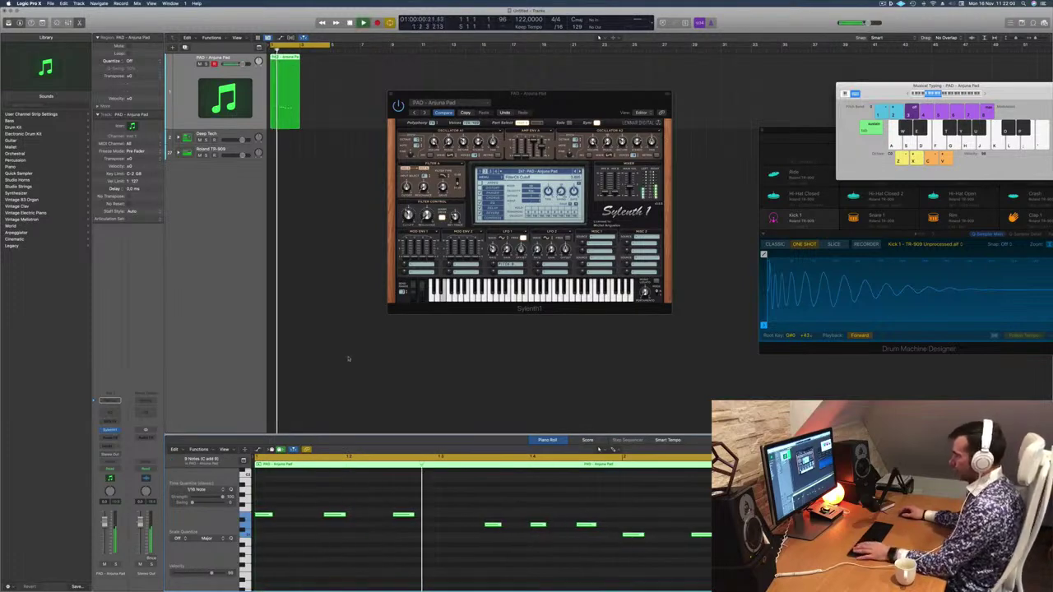
{"action": "left_click", "coordinate": [372, 365], "text": "ctrl+alt"}
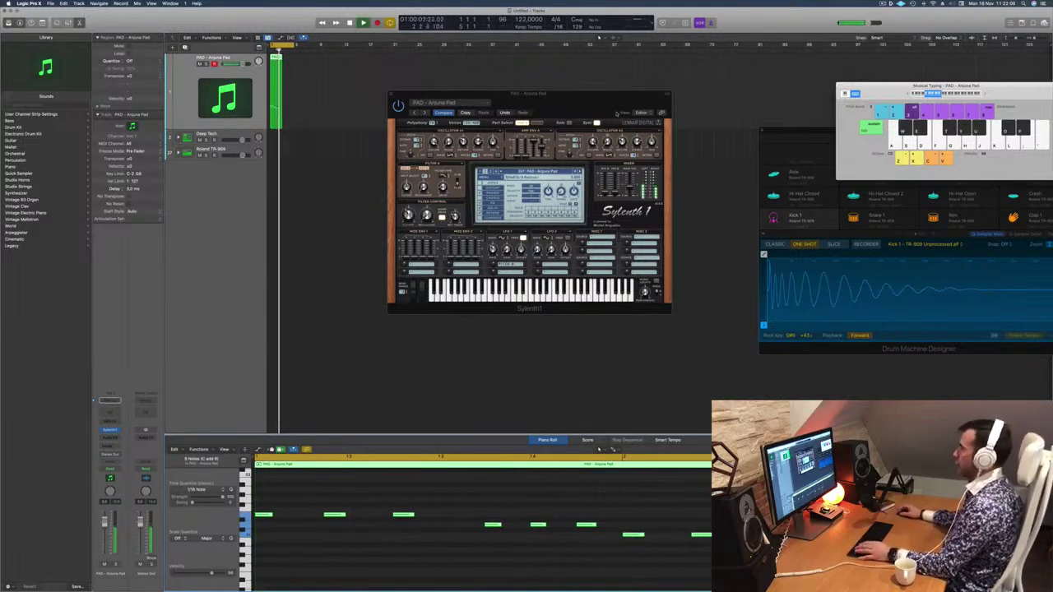
{"action": "key", "text": "space"}
Step: Duplicate the pad region directly after the original at bar 3 and play both from the start
{"action": "left_click_drag", "start_coordinate": [570, 106], "coordinate": [733, 130]}
{"action": "scroll", "coordinate": [382, 107], "scroll_direction": "up", "scroll_amount": 5}
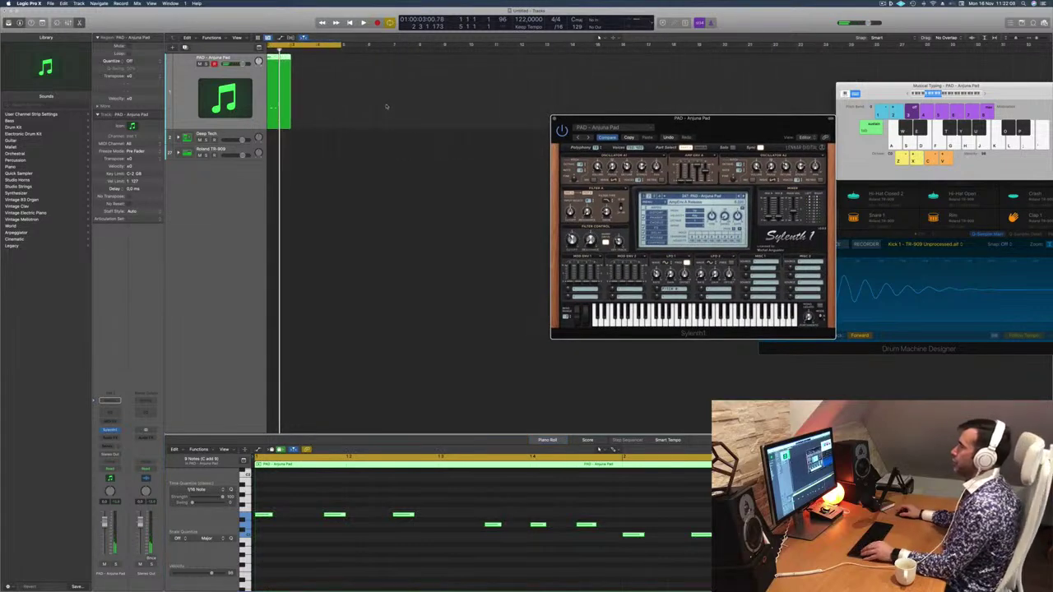
{"action": "left_click_drag", "start_coordinate": [311, 58], "coordinate": [366, 65]}
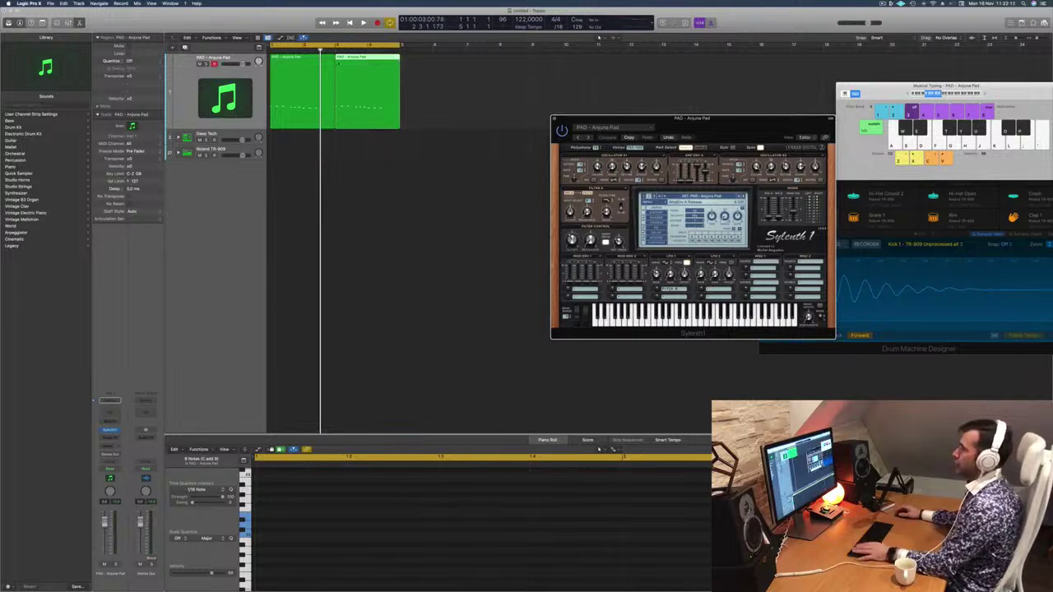
{"action": "key", "text": "Return"}
{"action": "key", "text": "space"}
{"action": "key", "text": "super+Left"}
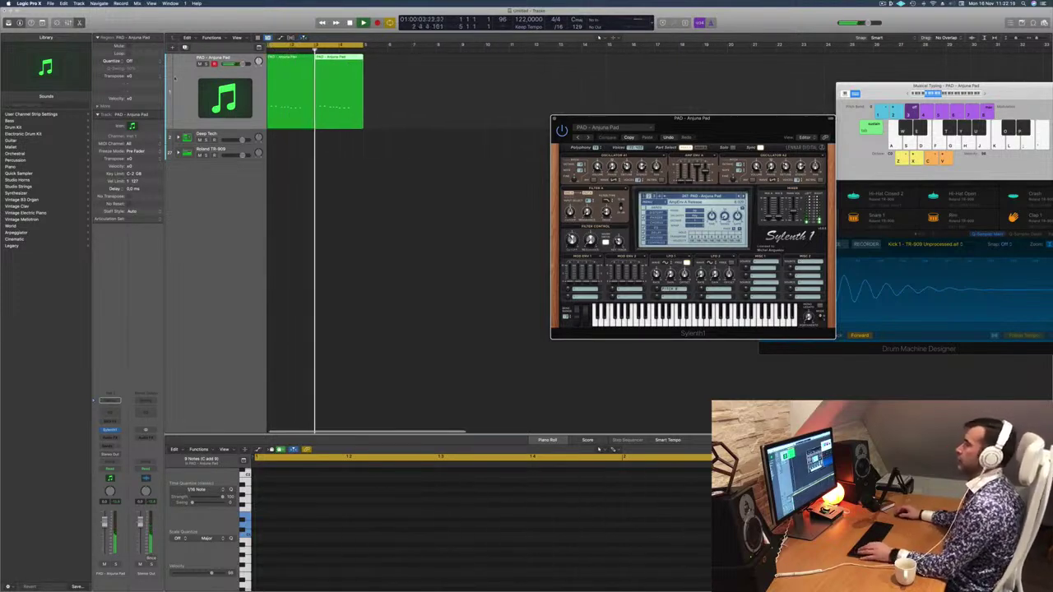
Step: Repeat the two pad regions three times so the pattern runs from bar 1 to bar 17
{"action": "left_click_drag", "start_coordinate": [280, 170], "coordinate": [340, 59]}
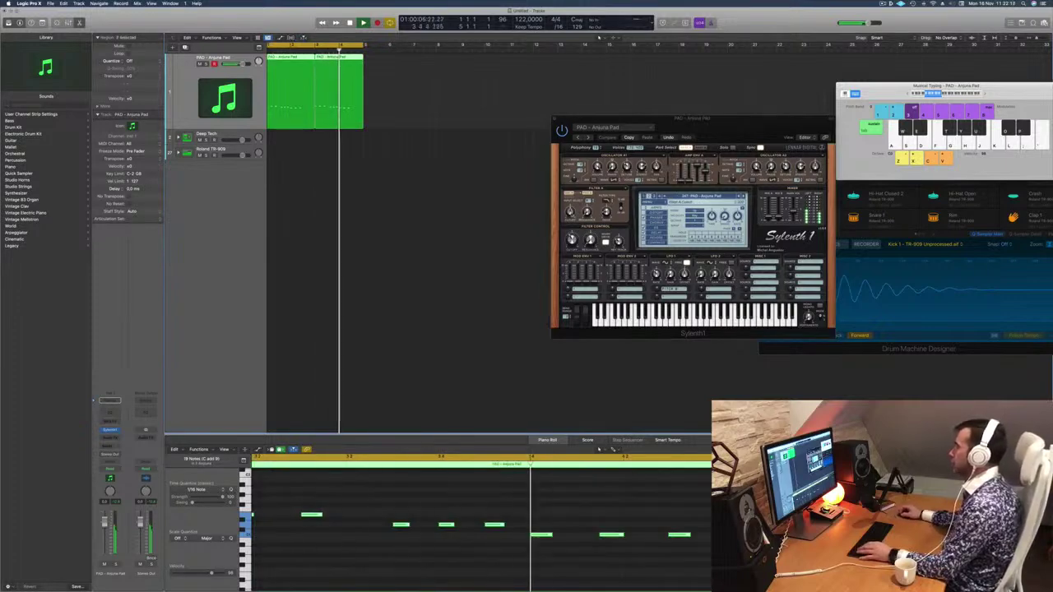
{"action": "left_click", "coordinate": [706, 117]}
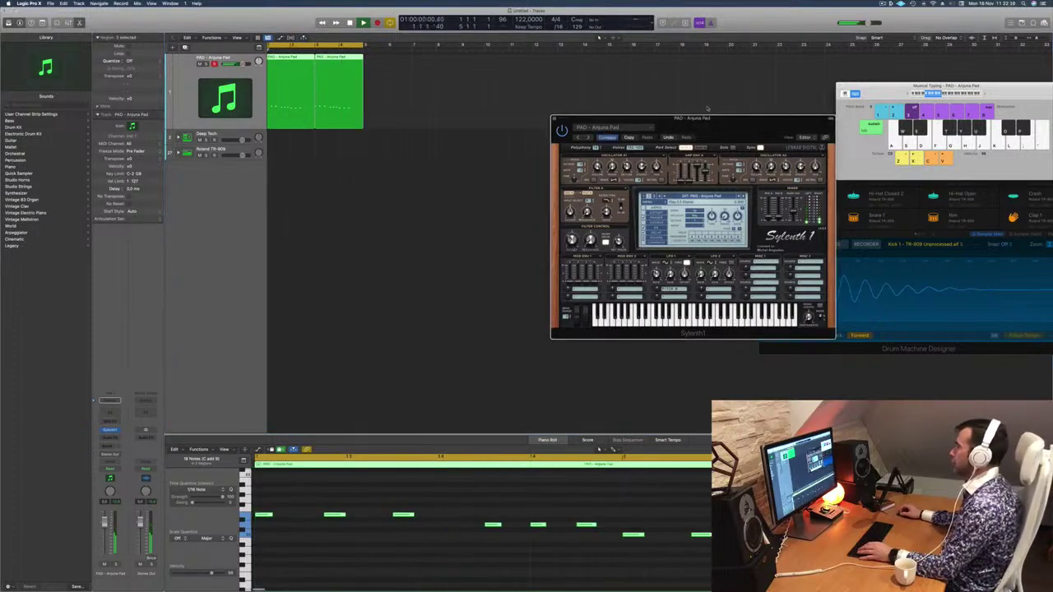
{"action": "left_click_drag", "start_coordinate": [707, 117], "coordinate": [748, 82]}
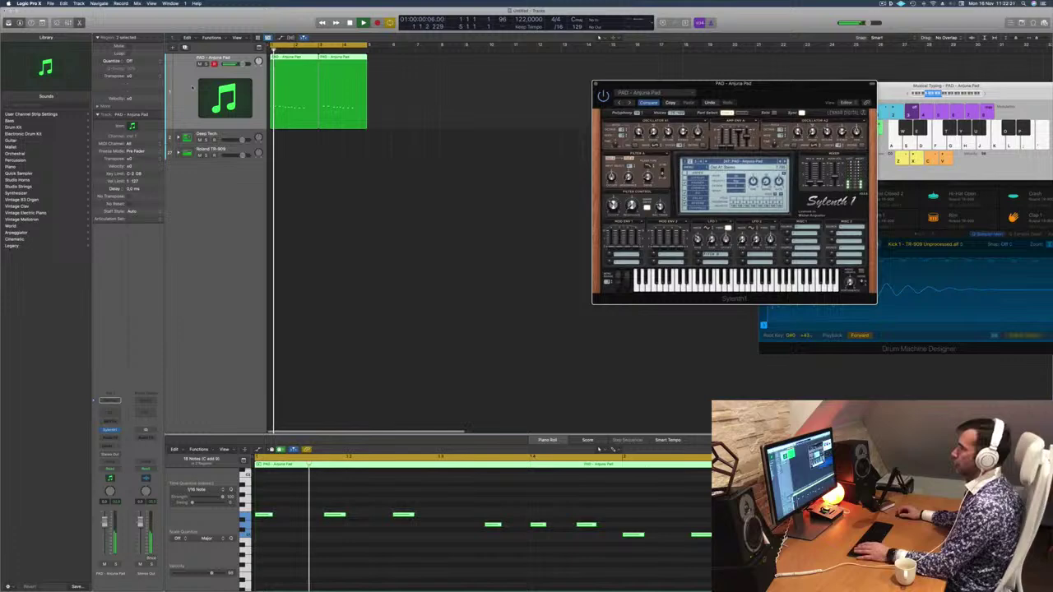
{"action": "left_click", "coordinate": [185, 127]}
{"action": "key", "text": "space"}
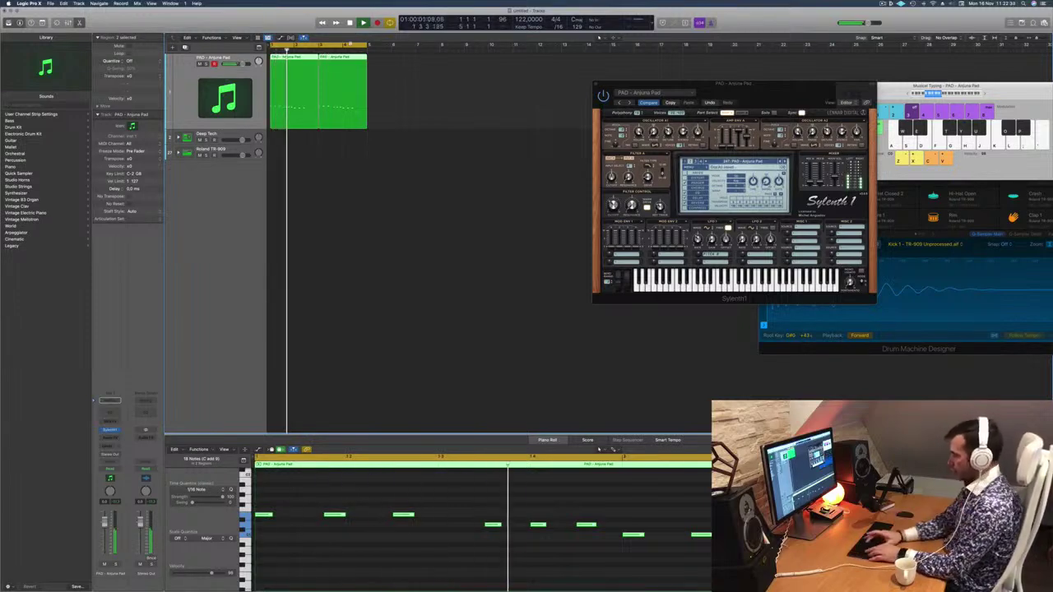
{"action": "key", "text": "super+r"}
{"action": "key", "text": "super+r"}
{"action": "key", "text": "super+r"}
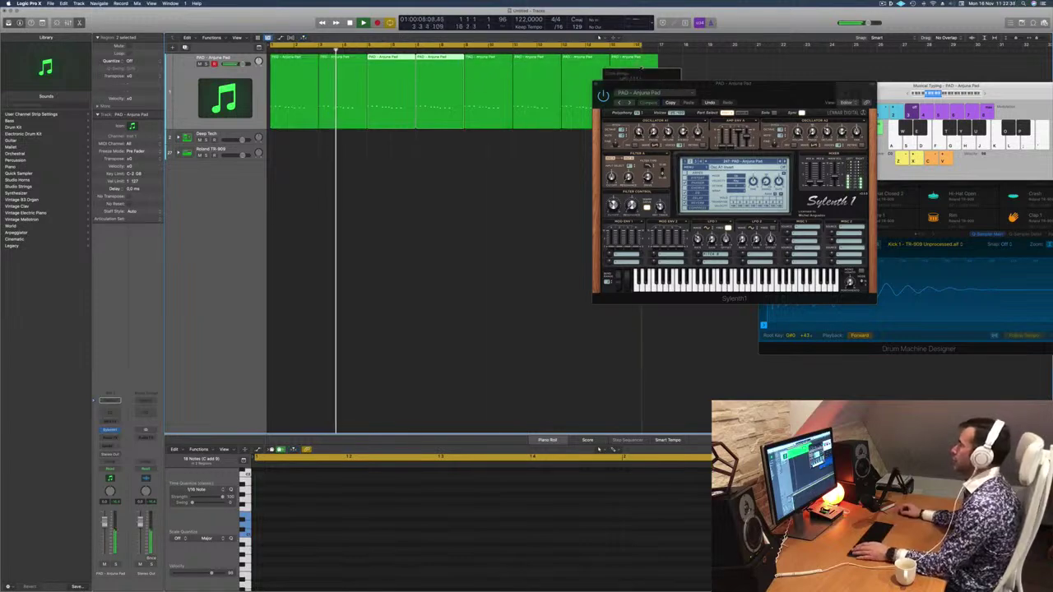
Step: Set the pad track's automation mode to Touch, record a small Filter Control cutoff move in Sylenth1, and close its window
{"action": "left_click_drag", "start_coordinate": [700, 85], "coordinate": [646, 158]}
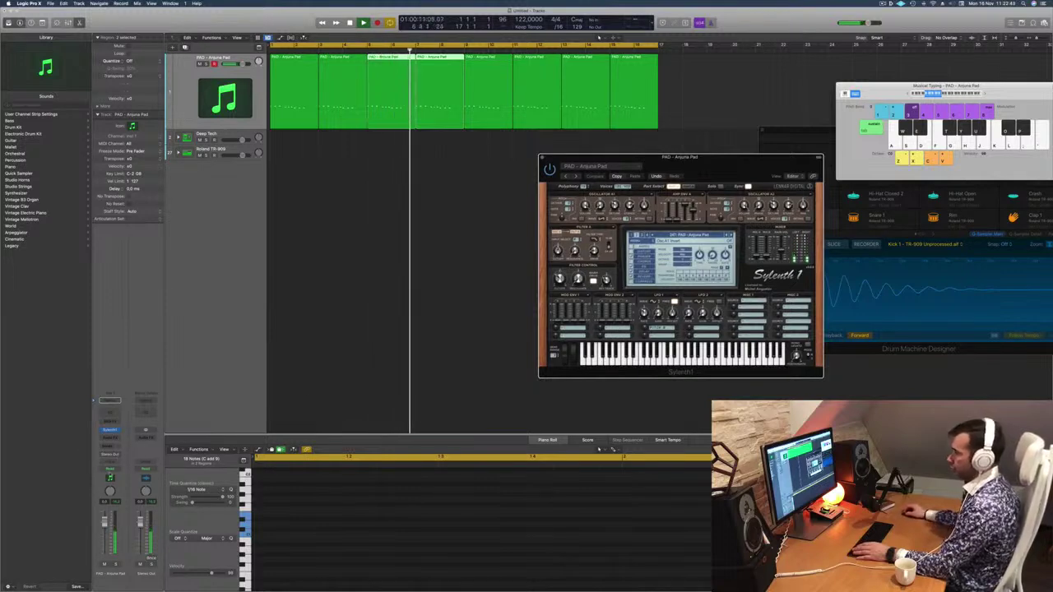
{"action": "left_click", "coordinate": [109, 469]}
{"action": "left_click", "coordinate": [111, 475]}
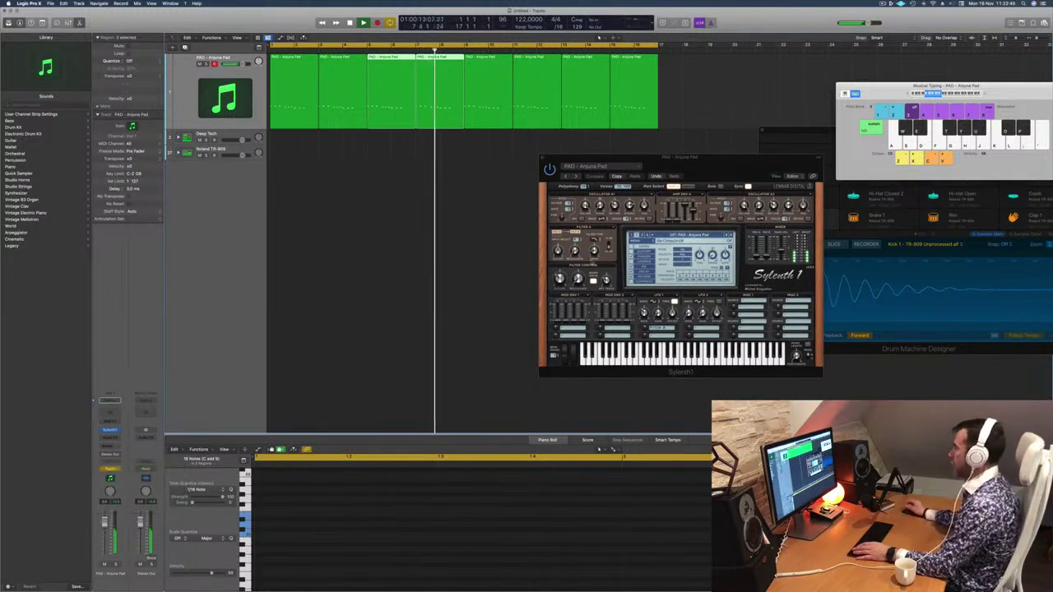
{"action": "left_click_drag", "start_coordinate": [560, 279], "coordinate": [561, 278]}
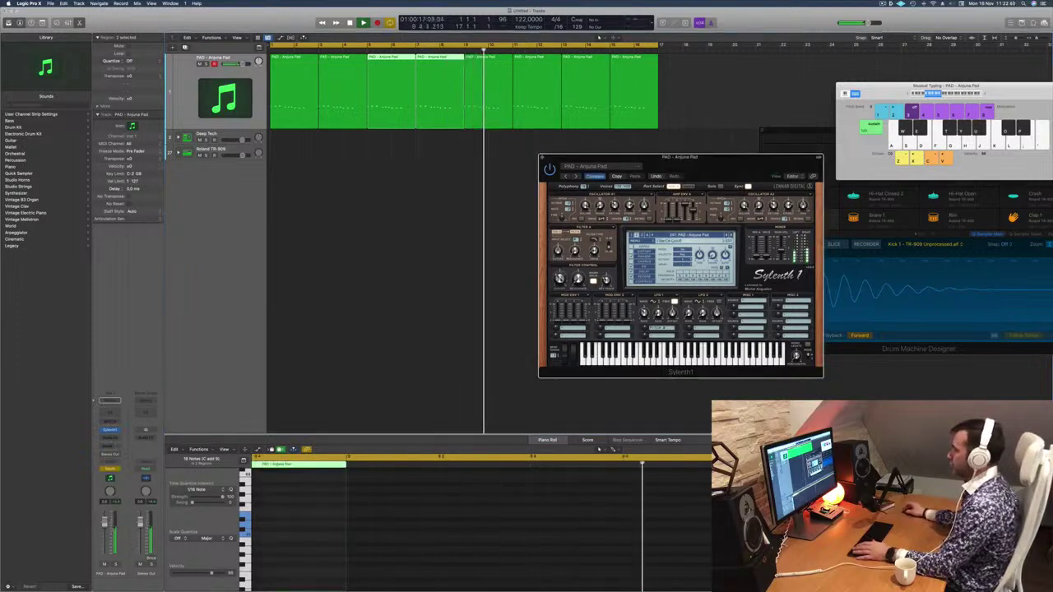
{"action": "key", "text": "Return"}
{"action": "left_click", "coordinate": [543, 158]}
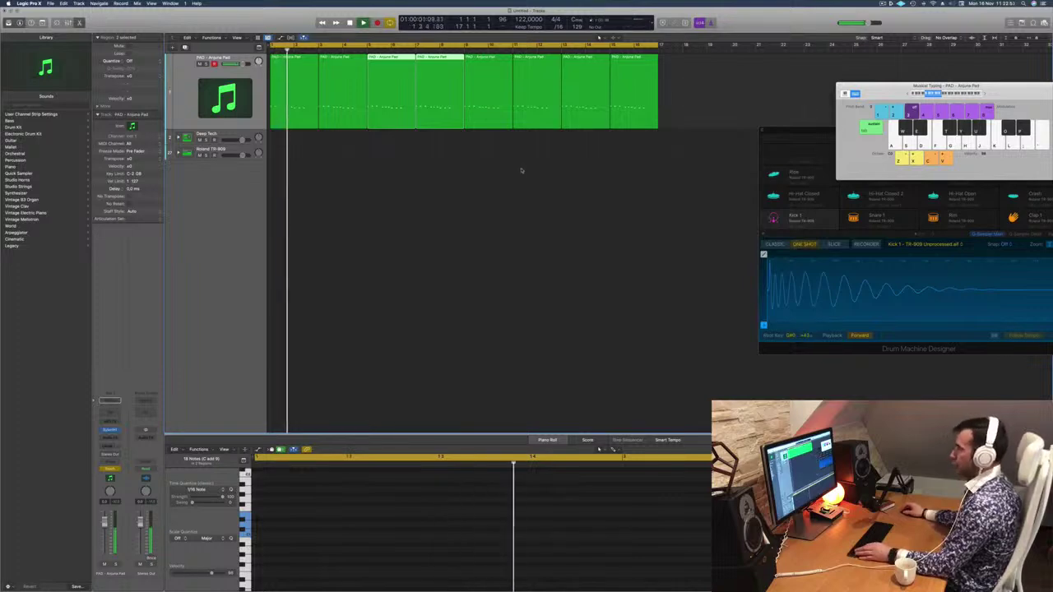
Step: Show track automation with Musical Typing closed, and set the pad track's automation mode to Read
{"action": "left_click", "coordinate": [187, 86]}
{"action": "key", "text": "a"}
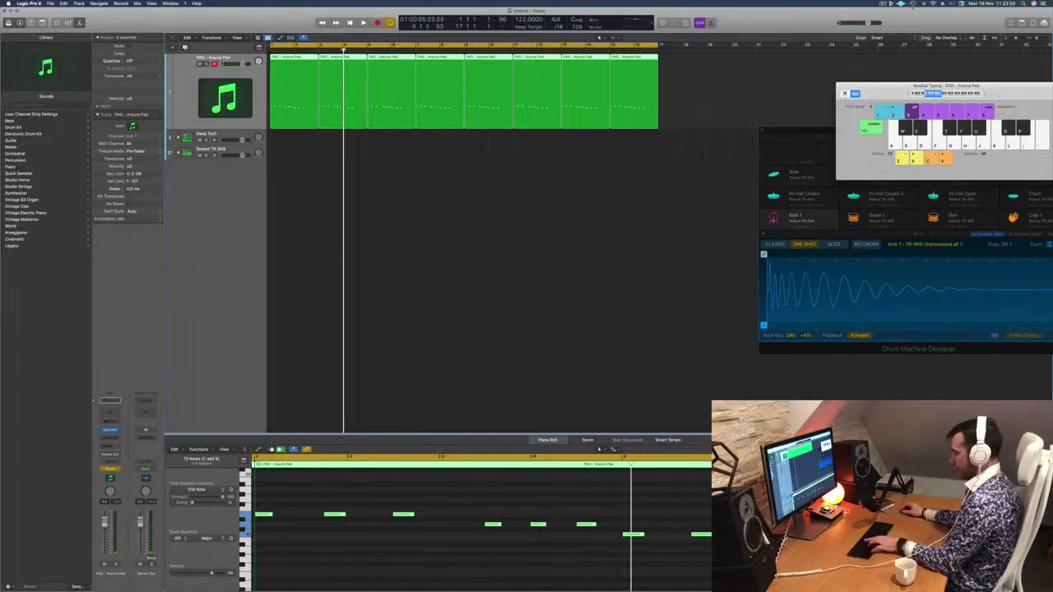
{"action": "key", "text": "super+k"}
{"action": "key", "text": "a"}
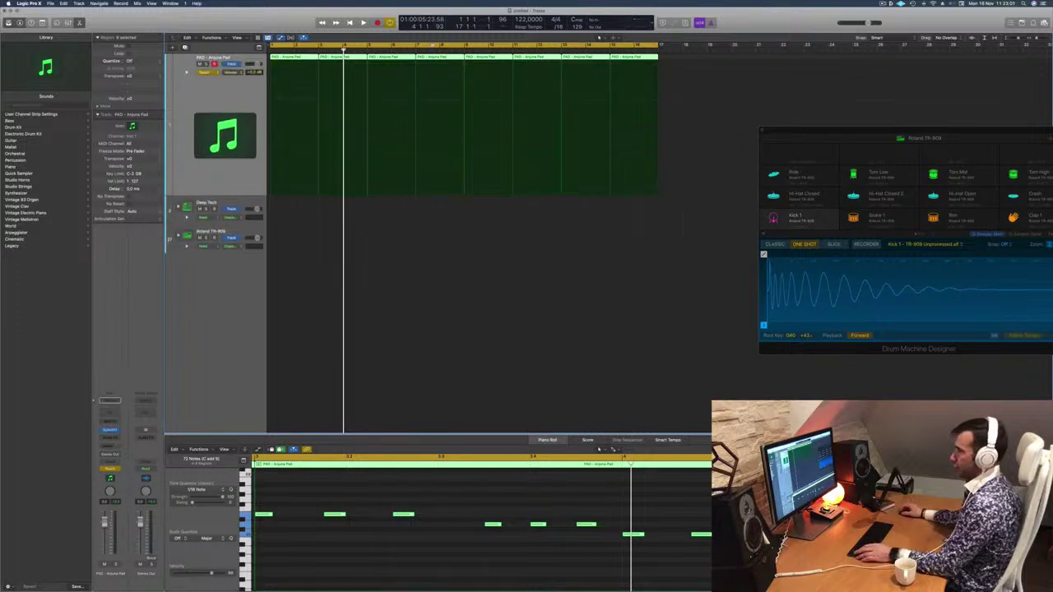
{"action": "left_click", "coordinate": [202, 75]}
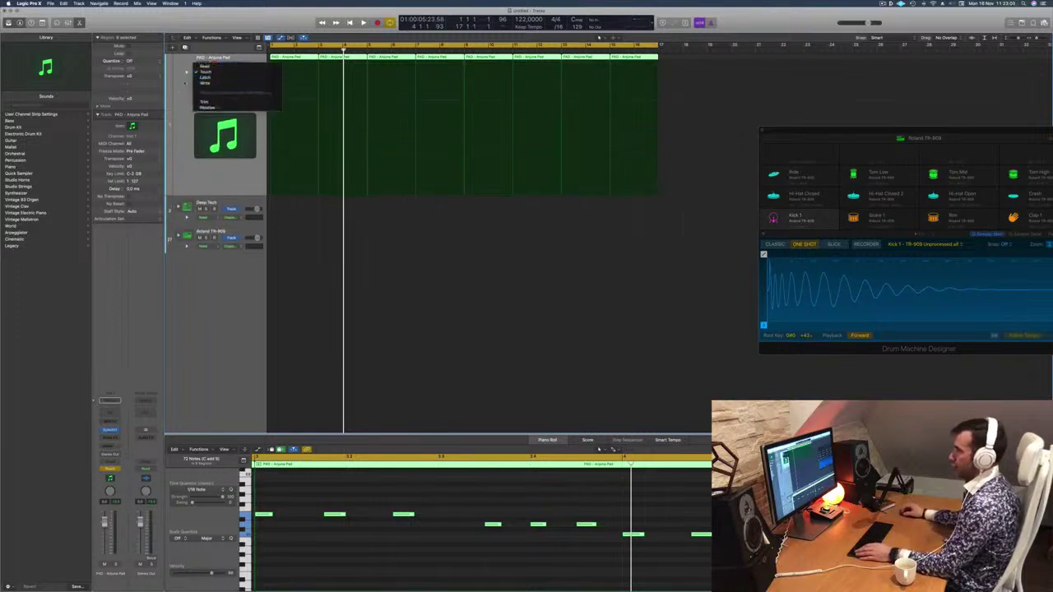
{"action": "left_click", "coordinate": [206, 66]}
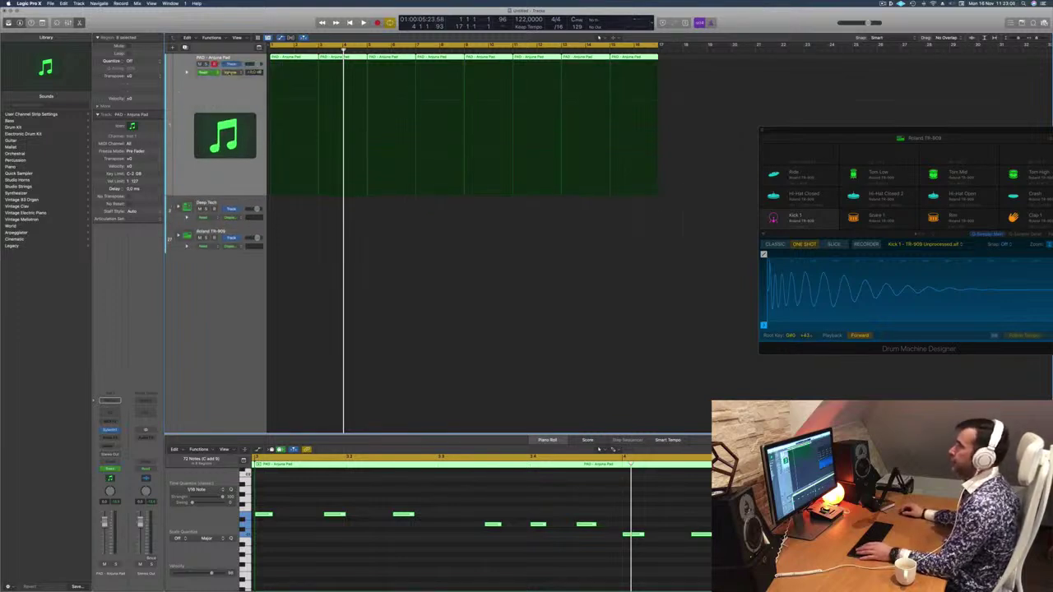
Step: Display the recorded Sylenth1 parameter's automation on the pad track and clear its bump near bar 9 to a flat line
{"action": "left_click", "coordinate": [233, 72]}
{"action": "left_click", "coordinate": [252, 135]}
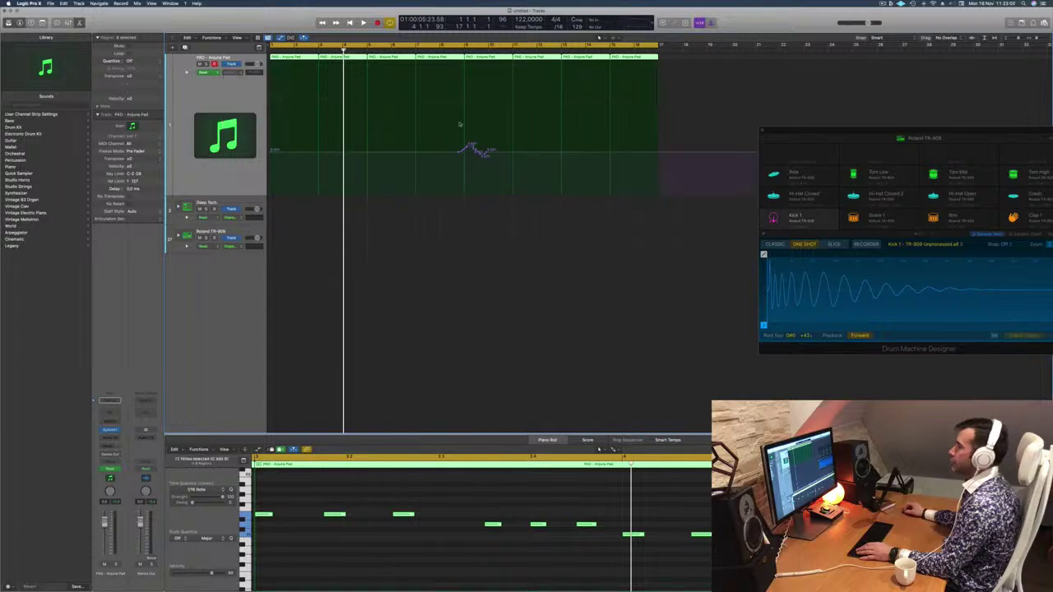
{"action": "left_click_drag", "start_coordinate": [495, 153], "coordinate": [273, 153]}
{"action": "key", "text": "Return"}
{"action": "key", "text": "space"}
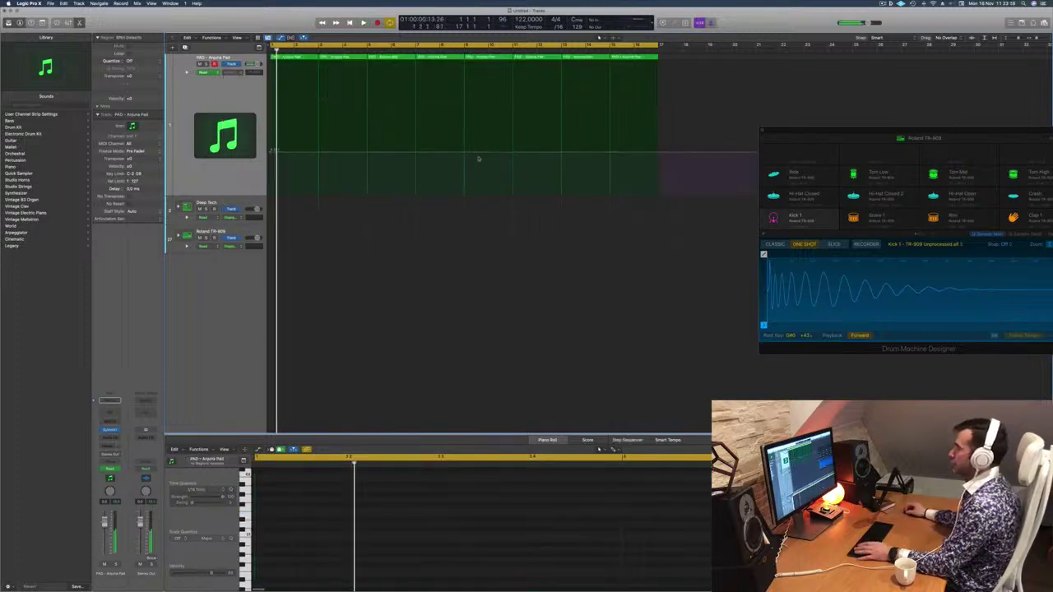
Step: Shape the pad's automation curve to rise slightly from bar 1 to bar 9 and fall again by bar 17
{"action": "key", "text": "Return"}
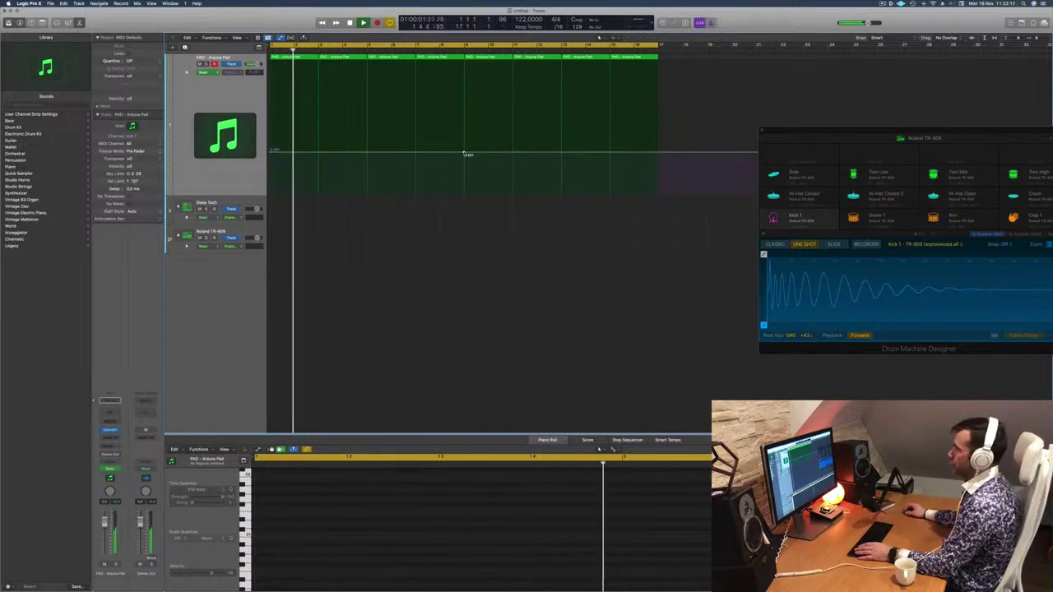
{"action": "key", "text": "Return"}
{"action": "left_click_drag", "start_coordinate": [271, 152], "coordinate": [270, 157]}
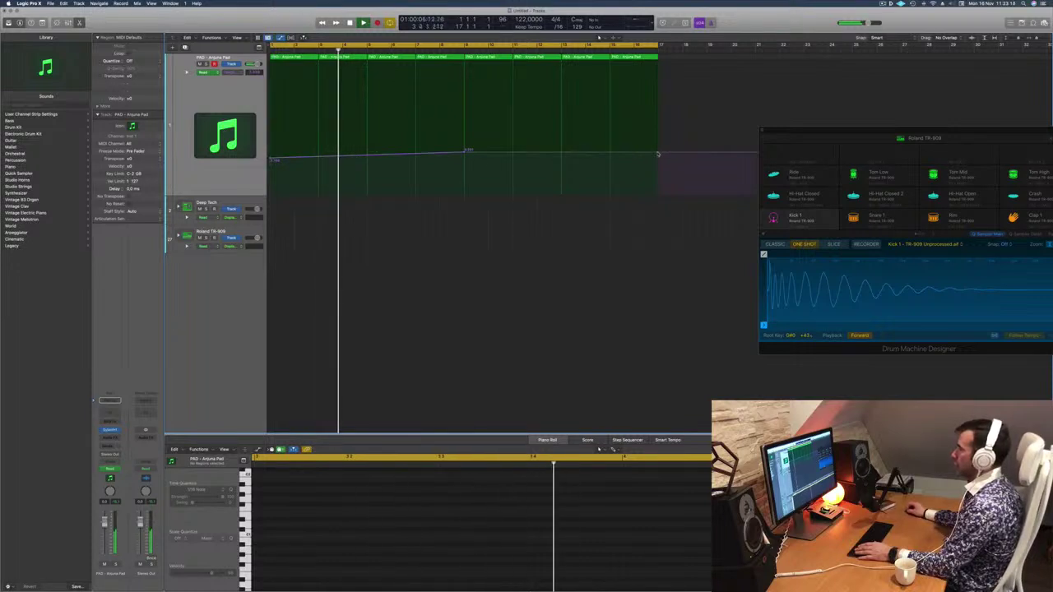
{"action": "left_click_drag", "start_coordinate": [658, 154], "coordinate": [658, 159]}
{"action": "key", "text": "Return"}
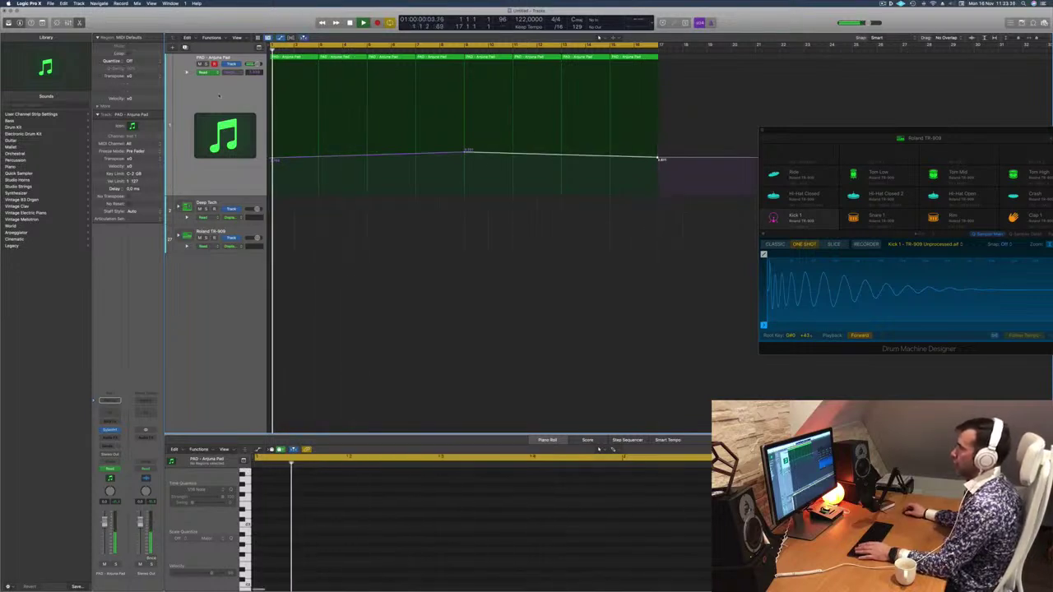
Step: Create a new track with the same settings as the PAD - Anjuna Pad track
{"action": "left_click", "coordinate": [218, 96]}
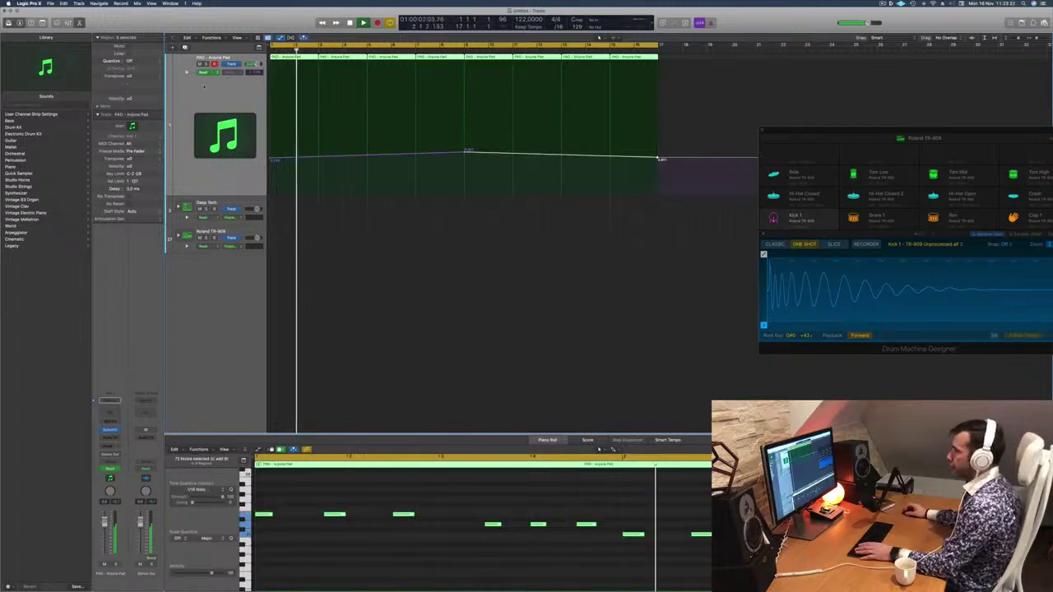
{"action": "key", "text": "super+d"}
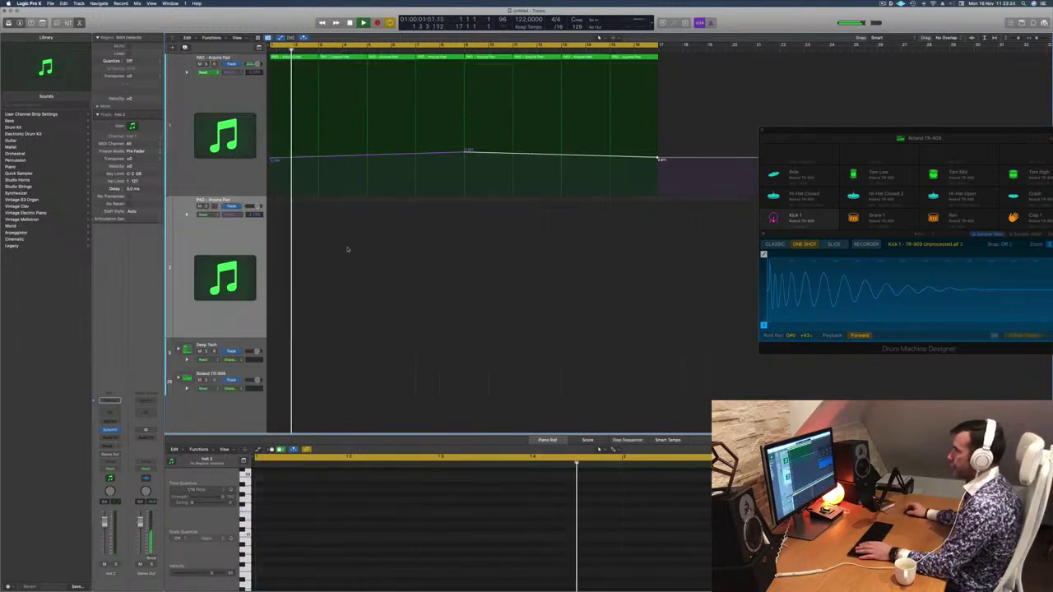
Step: Reduce the first region on the original pad track to a single note and stretch it across the region's two bars
{"action": "key", "text": "Up"}
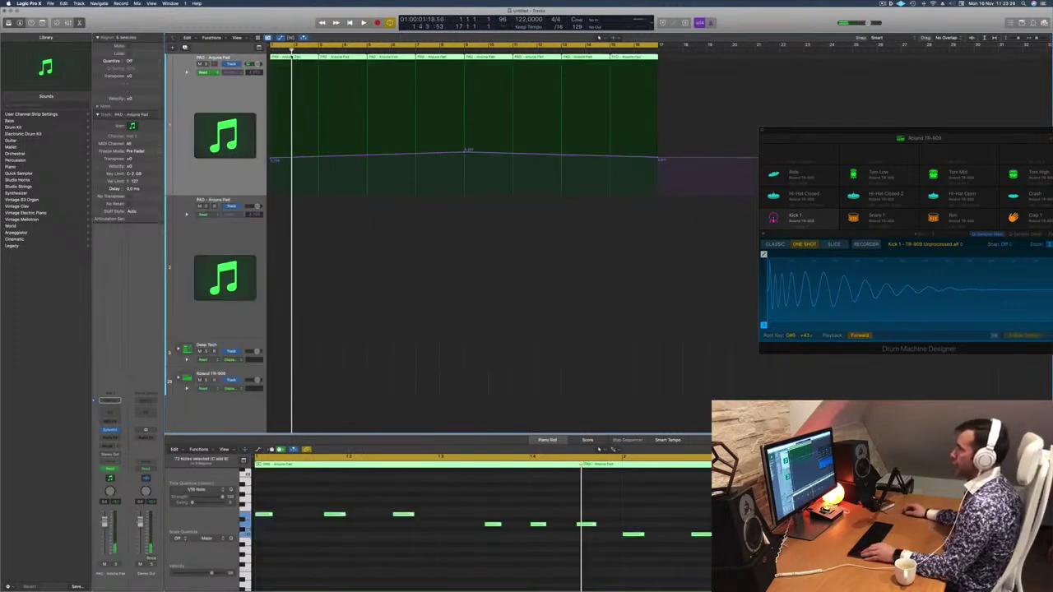
{"action": "left_click", "coordinate": [724, 76]}
{"action": "left_click", "coordinate": [280, 58]}
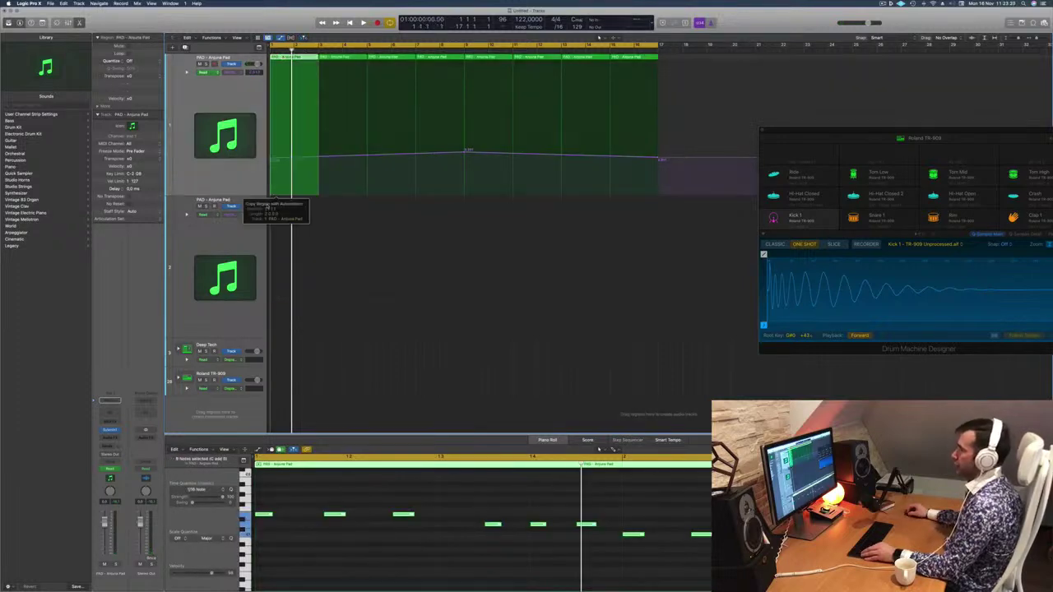
{"action": "scroll", "coordinate": [323, 524], "scroll_direction": "down", "scroll_amount": 2}
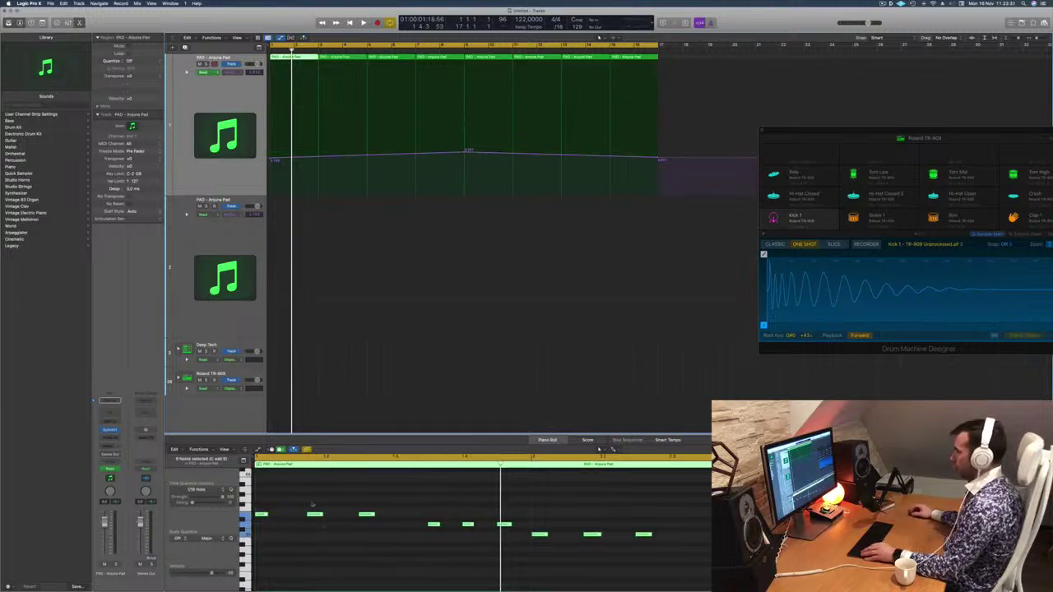
{"action": "left_click_drag", "start_coordinate": [311, 500], "coordinate": [712, 588]}
{"action": "key", "text": "BackSpace"}
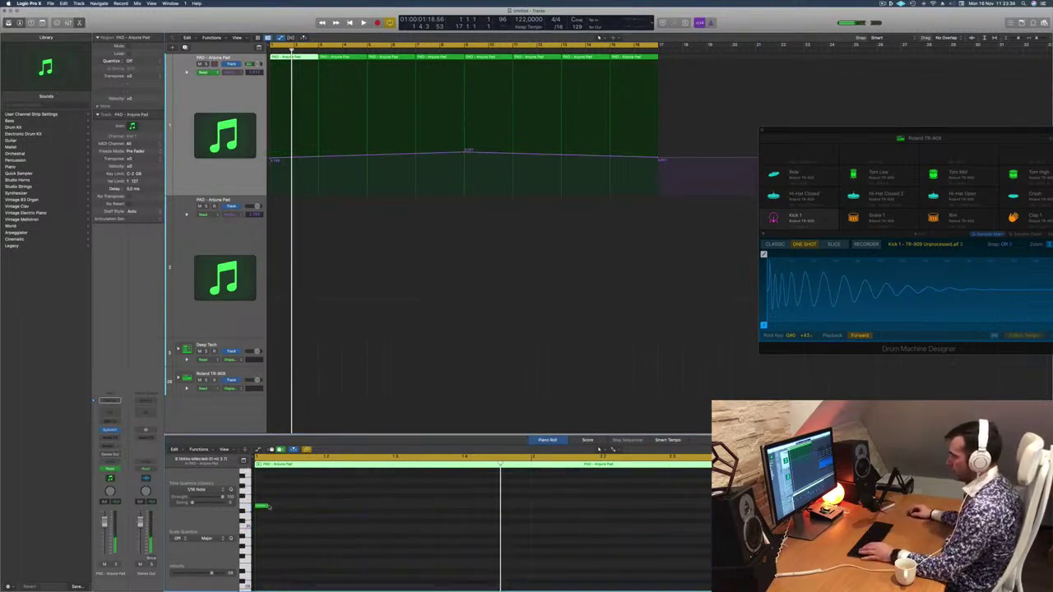
{"action": "left_click_drag", "start_coordinate": [268, 506], "coordinate": [709, 506]}
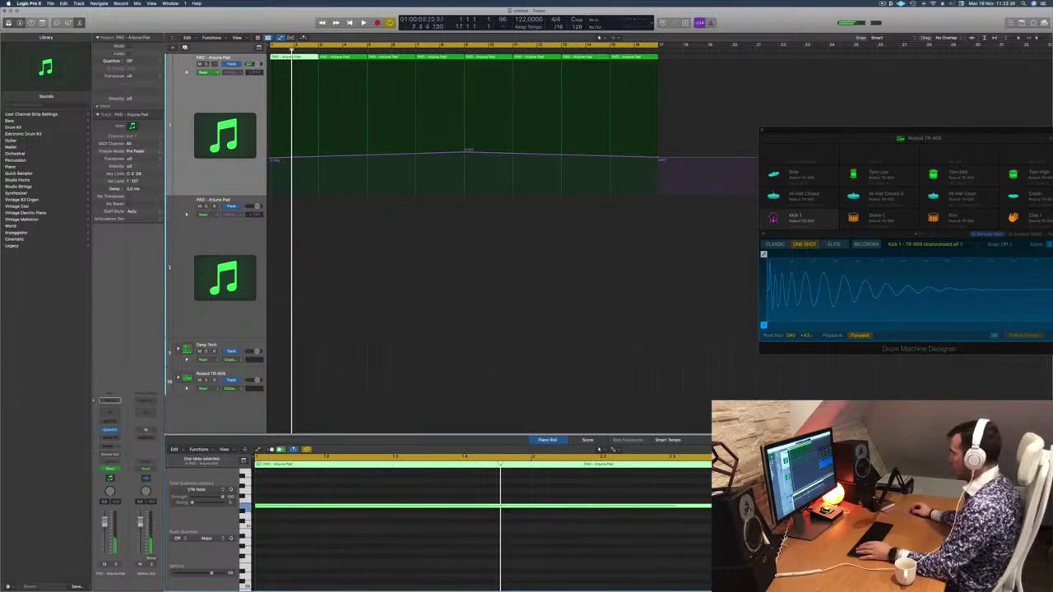
Step: Move the long-note region to the second pad track at bar 1 and fill its old place with a copy of the next region
{"action": "left_click", "coordinate": [311, 188]}
{"action": "left_click", "coordinate": [283, 69]}
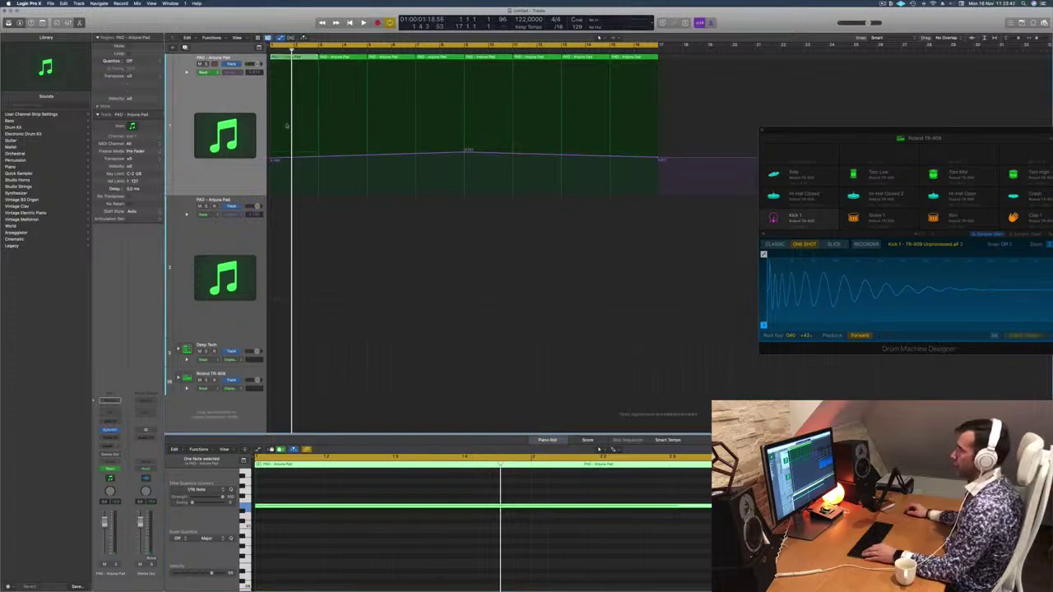
{"action": "left_click_drag", "start_coordinate": [289, 90], "coordinate": [288, 229]}
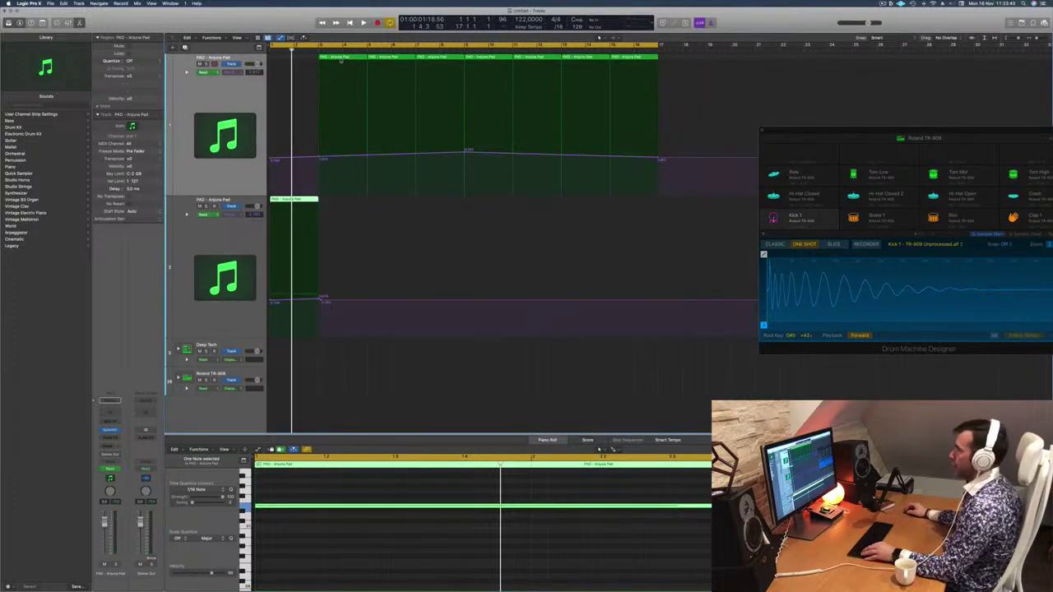
{"action": "left_click_drag", "start_coordinate": [340, 61], "coordinate": [293, 61], "text": "alt"}
{"action": "key", "text": "space"}
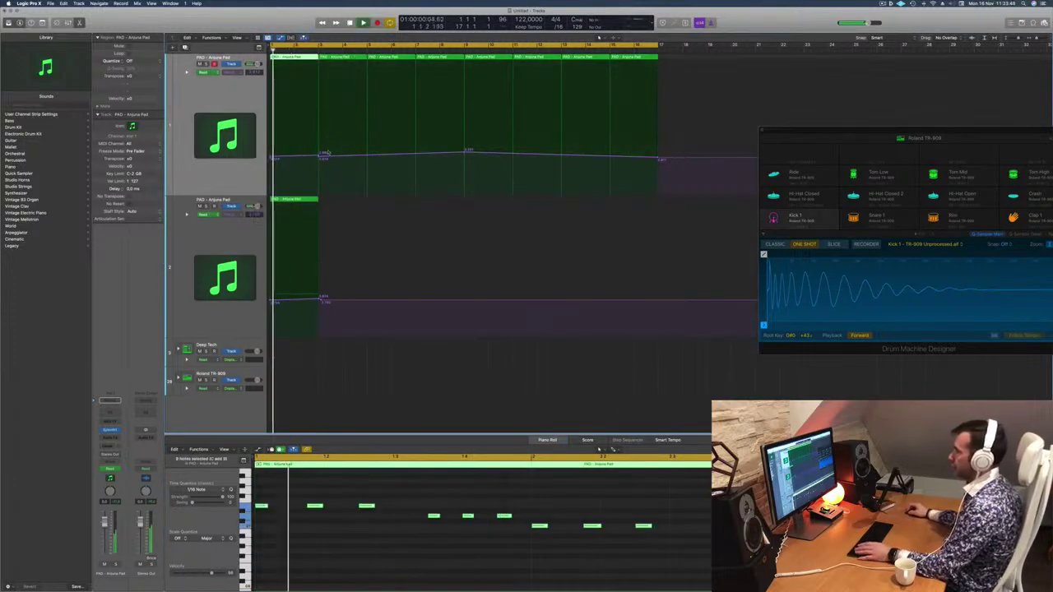
Step: Extend the second pad track's region to bar 5 and lengthen its note to fill all four bars
{"action": "left_click", "coordinate": [322, 260]}
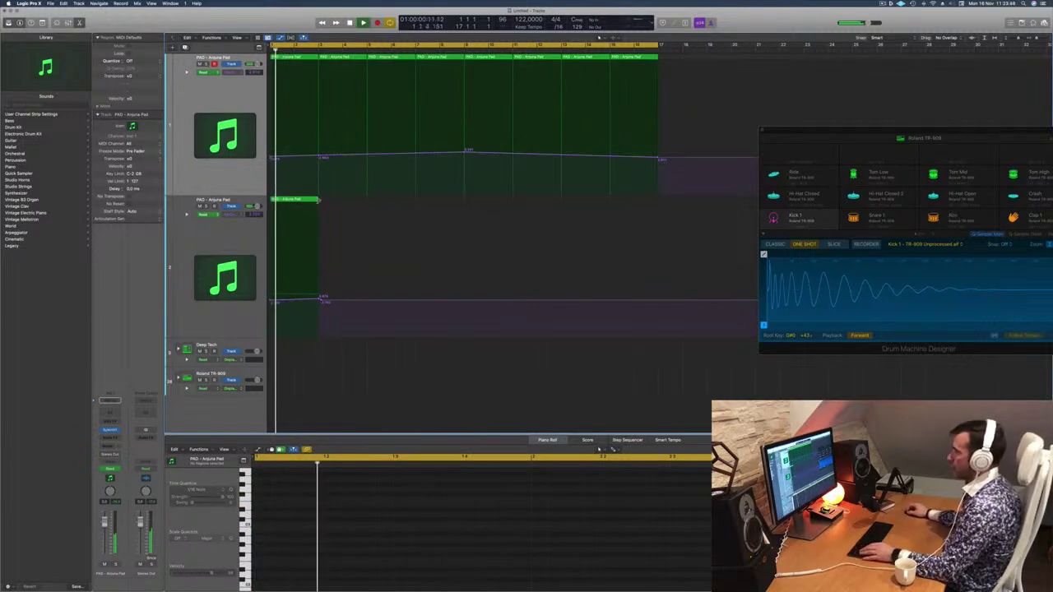
{"action": "left_click_drag", "start_coordinate": [318, 201], "coordinate": [367, 211]}
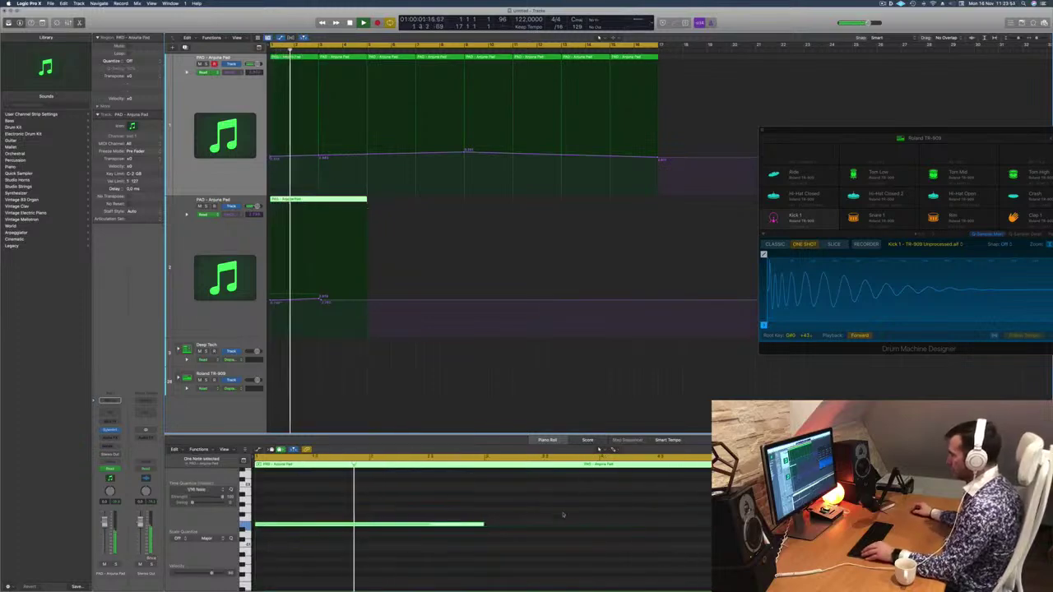
{"action": "left_click_drag", "start_coordinate": [464, 526], "coordinate": [660, 527]}
{"action": "key", "text": "Return"}
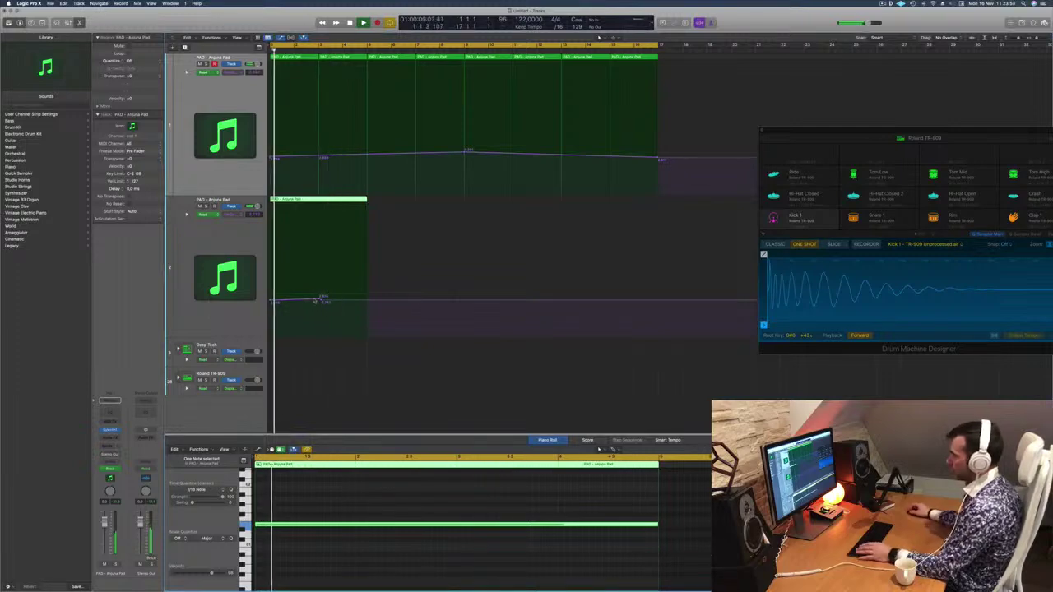
Step: Clear the automation points at bar 3 on the second pad track and transpose its long note up one octave
{"action": "left_click_drag", "start_coordinate": [325, 300], "coordinate": [290, 298]}
{"action": "key", "text": "Return"}
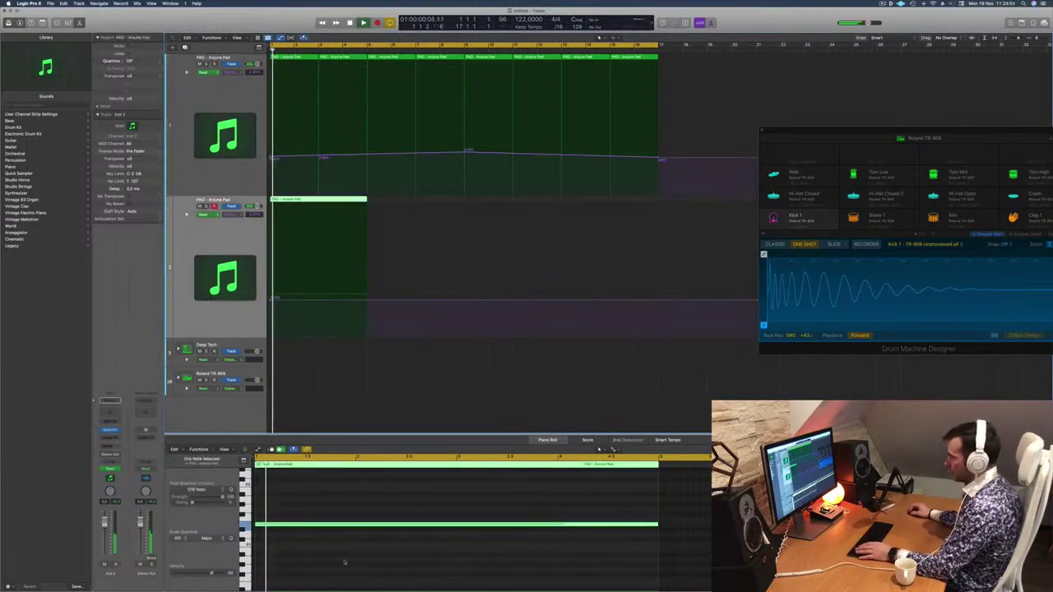
{"action": "left_click_drag", "start_coordinate": [329, 490], "coordinate": [346, 565]}
{"action": "key", "text": "Return"}
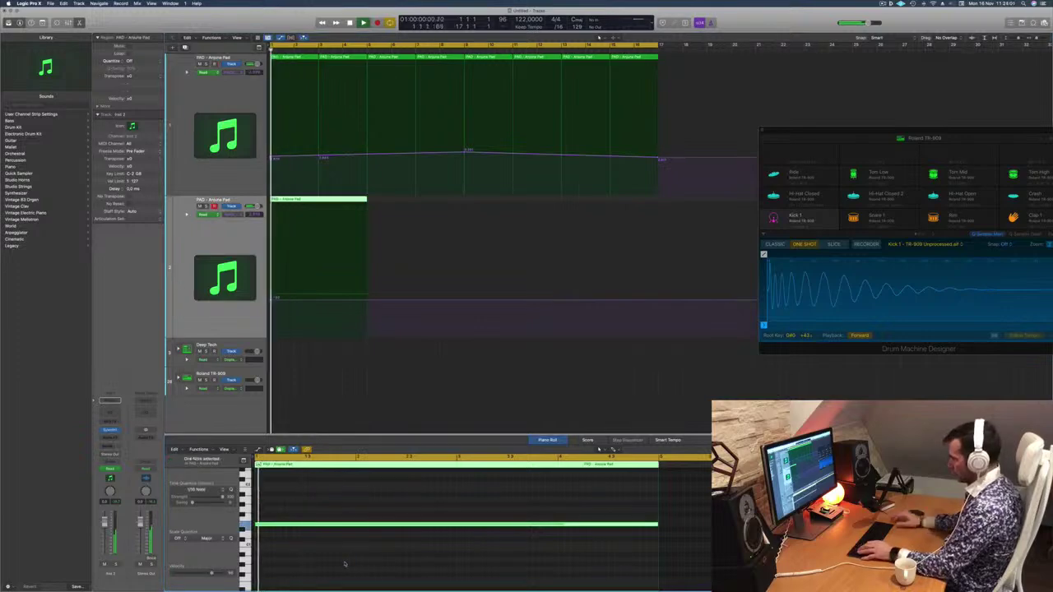
{"action": "key", "text": "alt+shift+Up"}
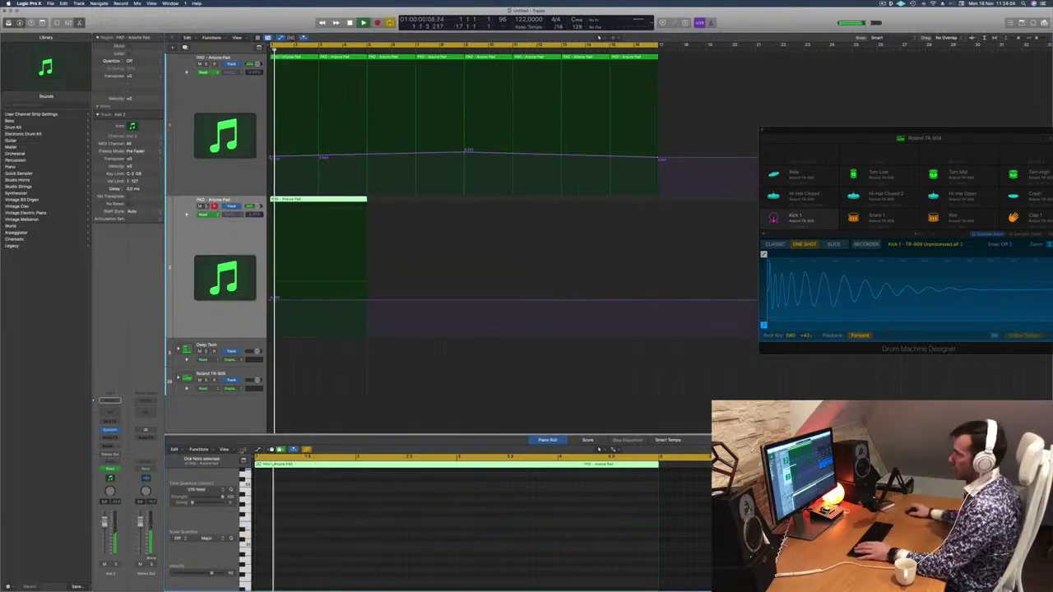
Step: Shape the second pad track's automation to start lower at bar 1 and rise steadily to bar 5
{"action": "left_click_drag", "start_coordinate": [270, 301], "coordinate": [270, 309]}
{"action": "key", "text": "Return"}
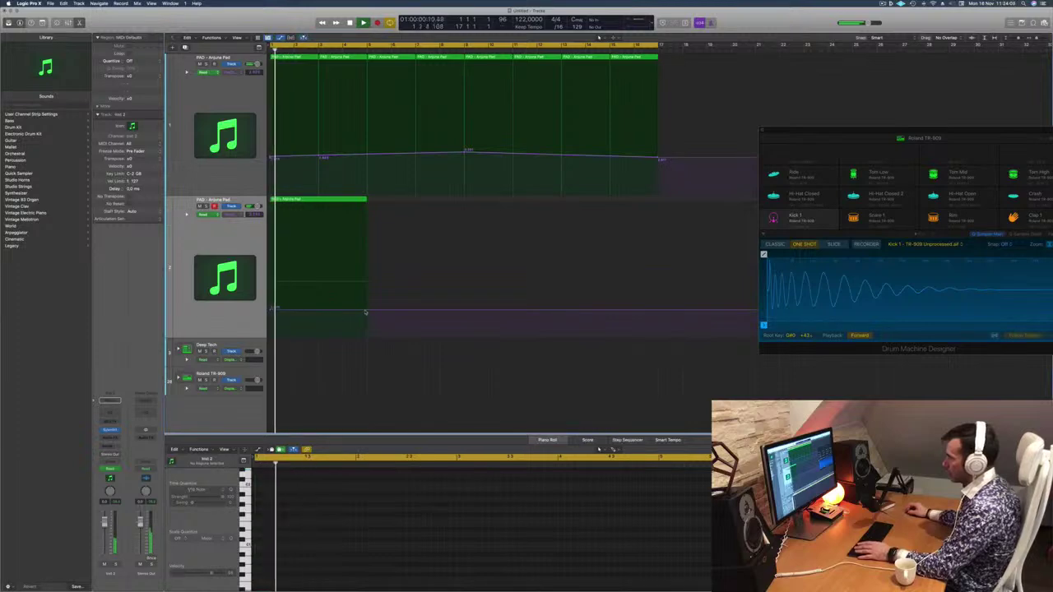
{"action": "left_click_drag", "start_coordinate": [367, 310], "coordinate": [367, 297]}
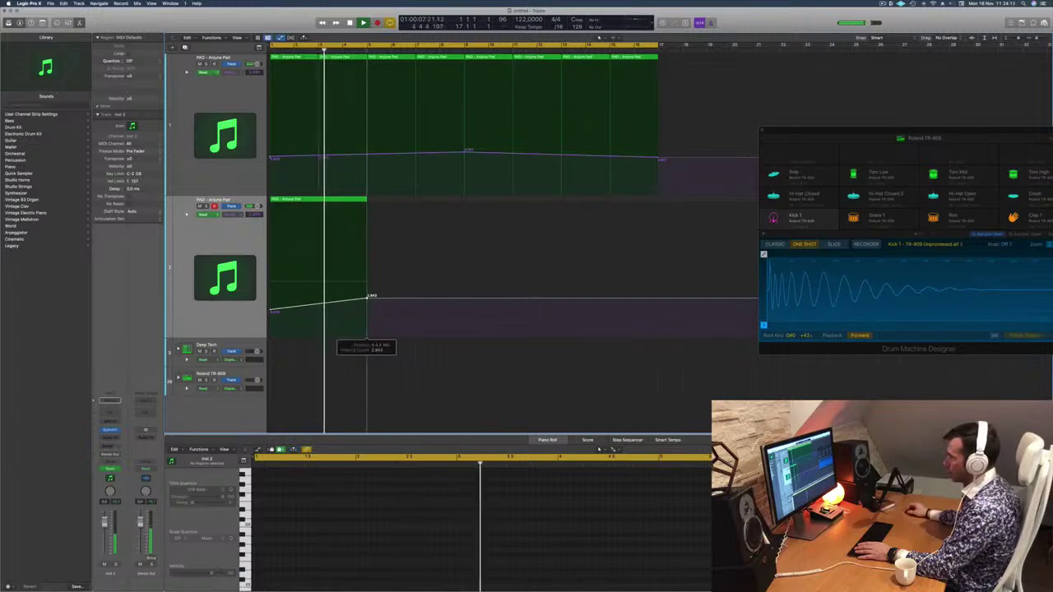
Step: Copy the second pad track's four-bar region with its rising automation until it fills the arrangement up to bar 17
{"action": "left_click", "coordinate": [318, 201]}
{"action": "left_click_drag", "start_coordinate": [319, 201], "coordinate": [555, 205]}
{"action": "left_click", "coordinate": [354, 199], "text": "shift"}
{"action": "key", "text": "super+Left"}
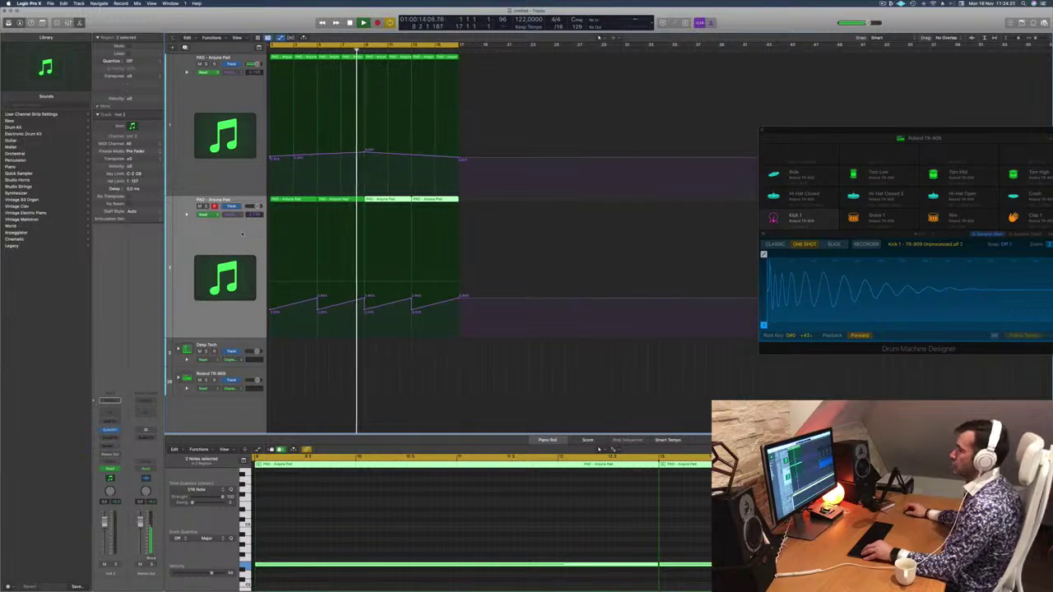
Step: Add a Channel EQ to the second pad track with a low cut at about 140 Hz and 18 dB/Oct
{"action": "key", "text": "super+Right"}
{"action": "key", "text": "super+Right"}
{"action": "key", "text": "super+Left"}
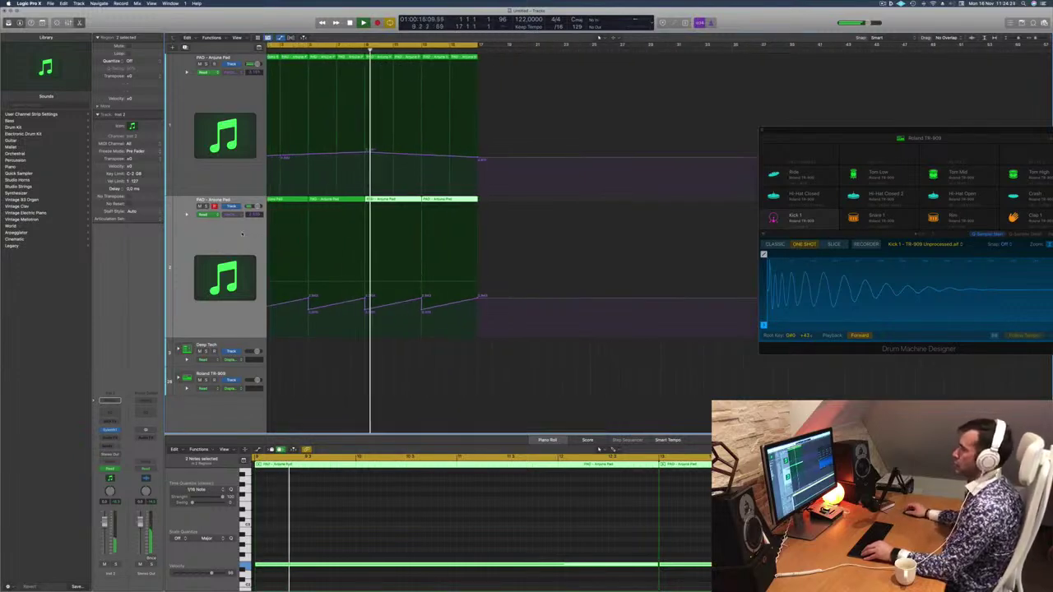
{"action": "key", "text": "super+Up"}
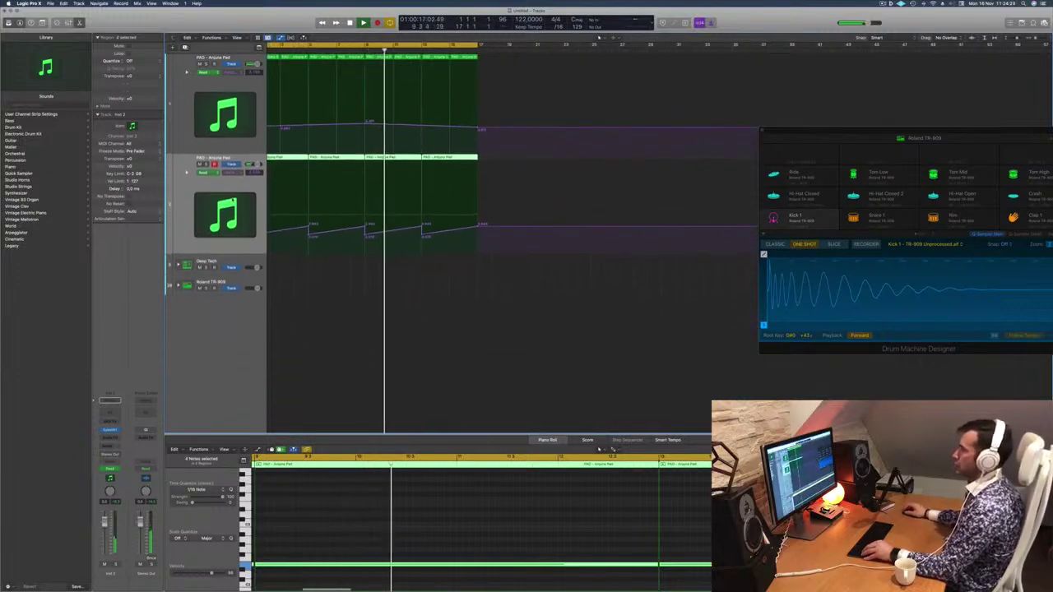
{"action": "key", "text": "super+Up"}
{"action": "key", "text": "super+Up"}
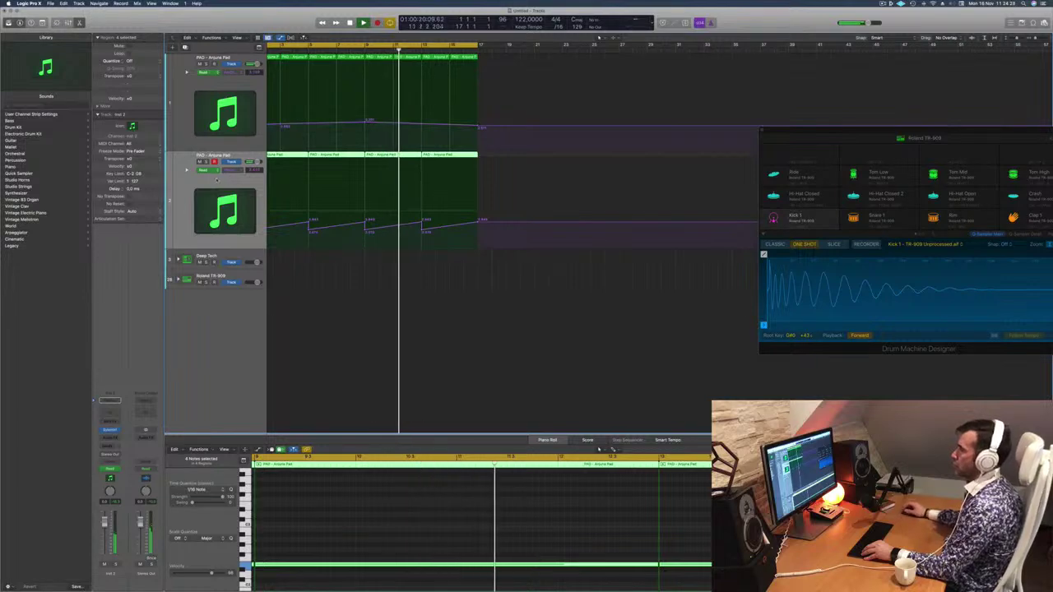
{"action": "double_click", "coordinate": [109, 412]}
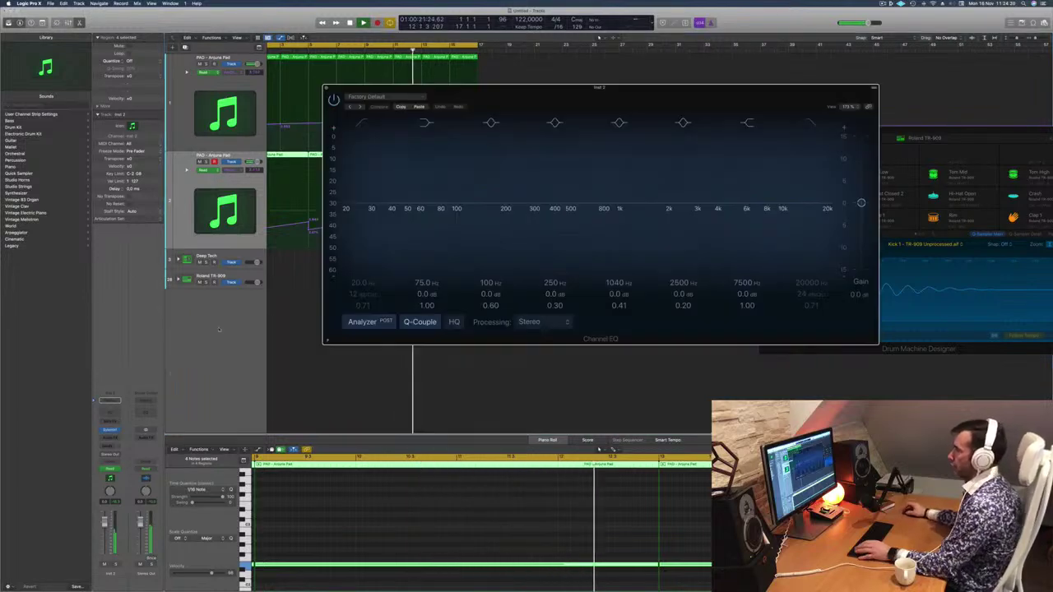
{"action": "left_click", "coordinate": [362, 124]}
{"action": "mouse_move", "coordinate": [365, 173]}
{"action": "left_mouse_down"}
{"action": "mouse_move", "coordinate": [524, 175]}
{"action": "mouse_move", "coordinate": [468, 175]}
{"action": "left_mouse_up"}
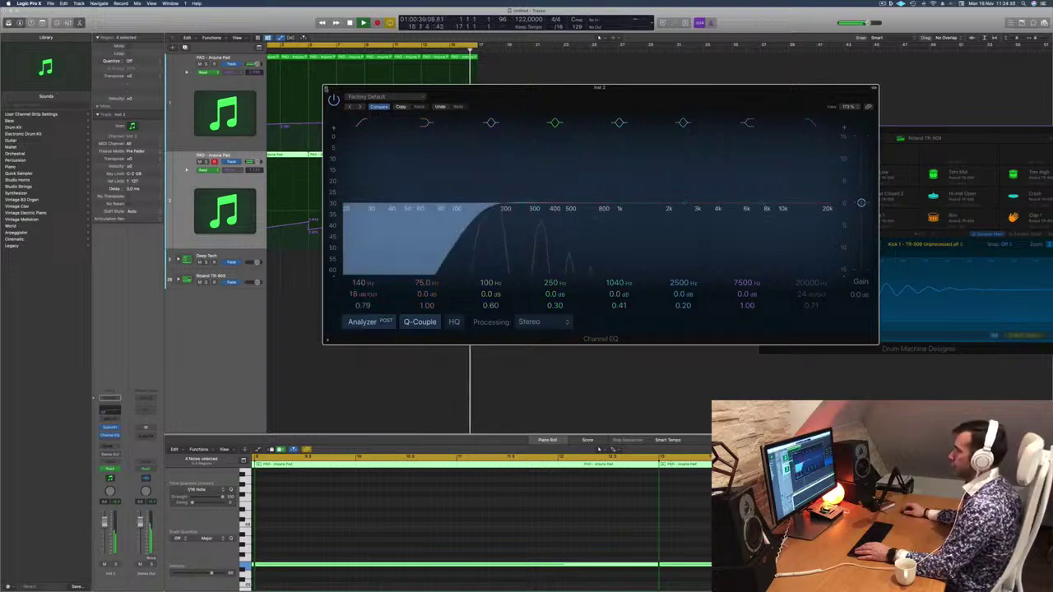
{"action": "left_click", "coordinate": [326, 89]}
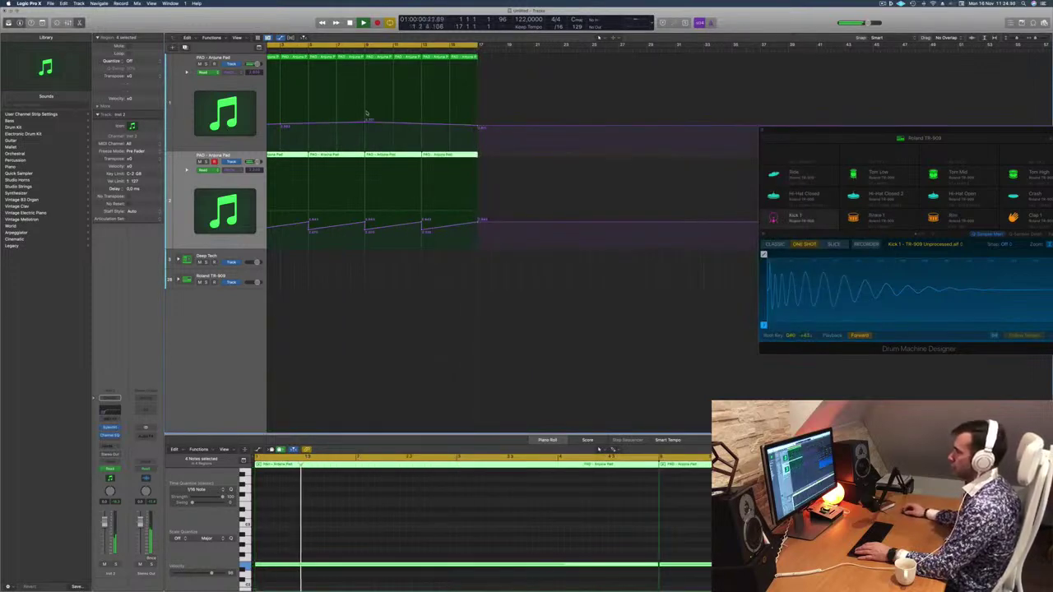
Step: Reshape the first pad track's automation to climb continuously through bar 9 up to its highest point at bar 17
{"action": "scroll", "coordinate": [375, 122], "scroll_direction": "left", "scroll_amount": 2}
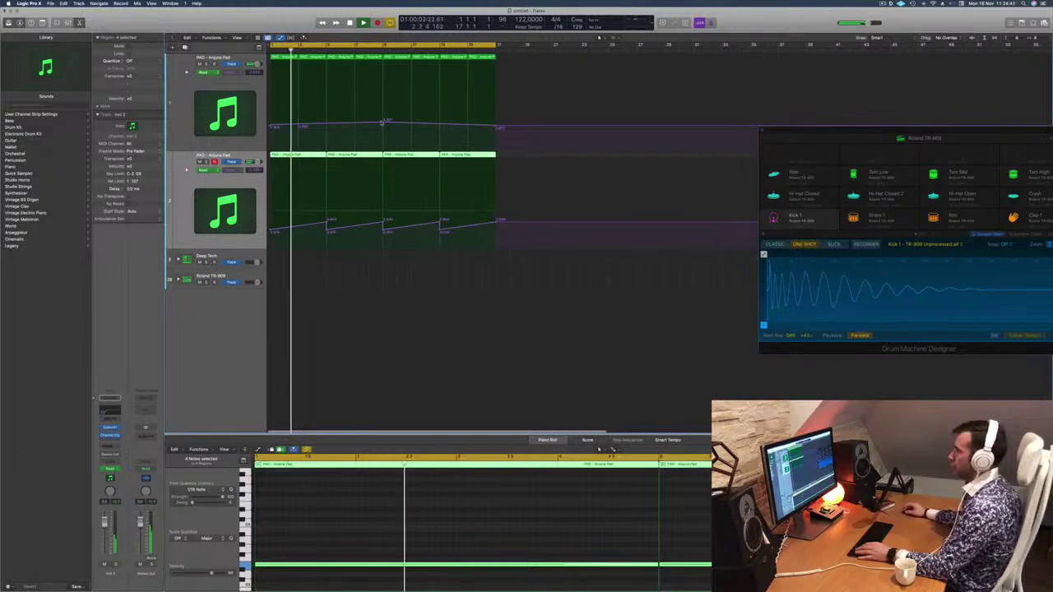
{"action": "left_click_drag", "start_coordinate": [384, 123], "coordinate": [384, 118]}
{"action": "left_click_drag", "start_coordinate": [497, 129], "coordinate": [497, 110]}
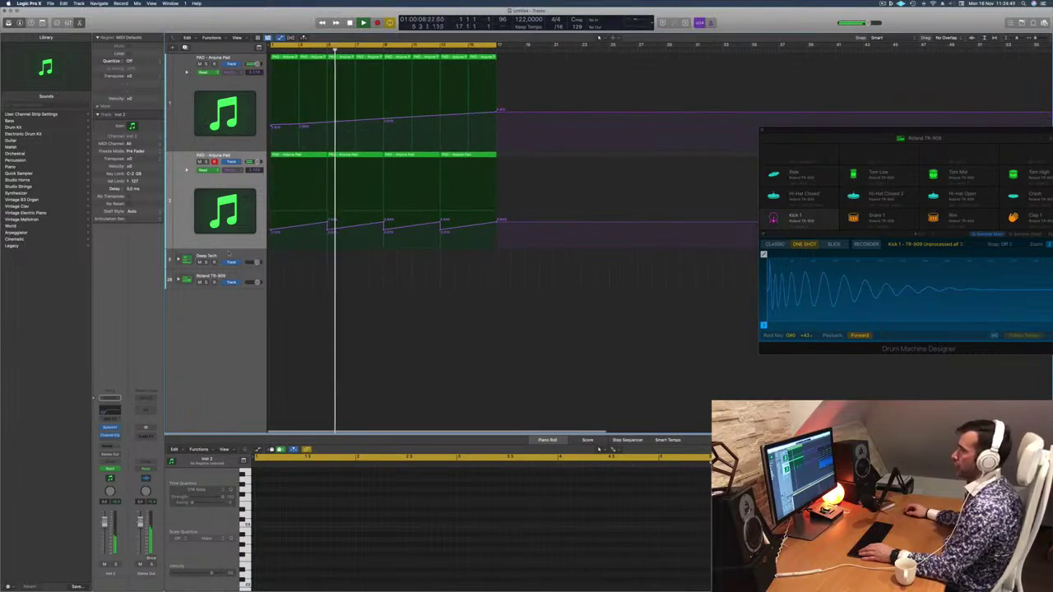
Step: Expand the Deep Tech drum stack and audition its Kick 1 track with Musical Typing
{"action": "left_click", "coordinate": [176, 260]}
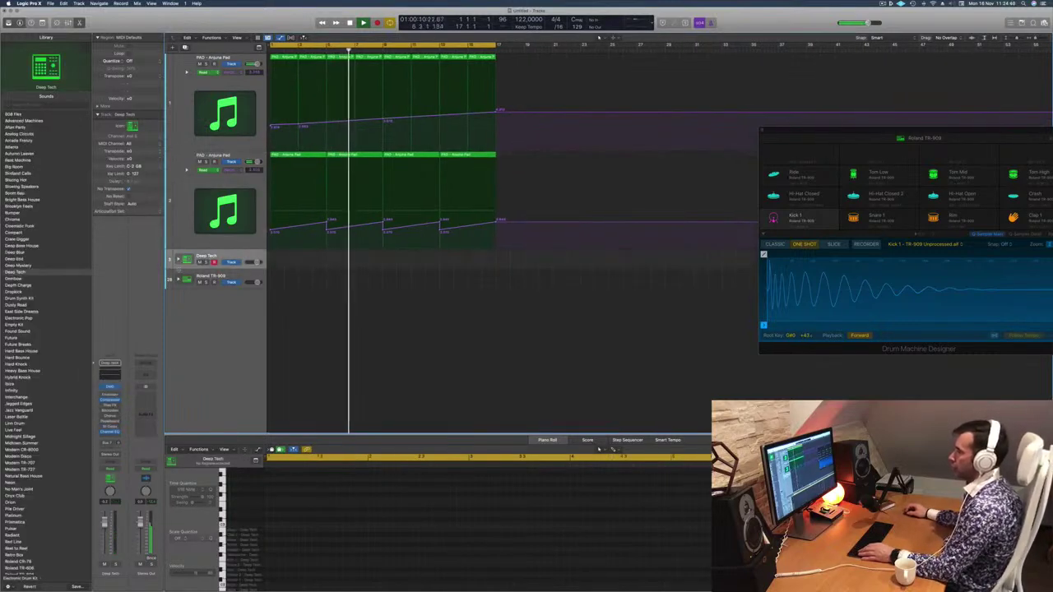
{"action": "left_click", "coordinate": [178, 260]}
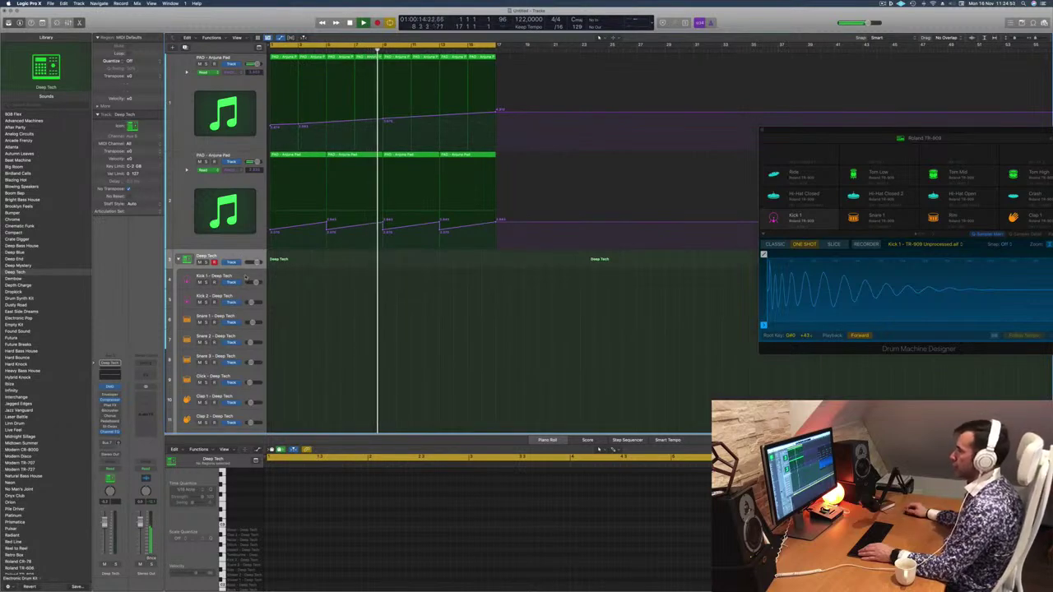
{"action": "left_click", "coordinate": [245, 280]}
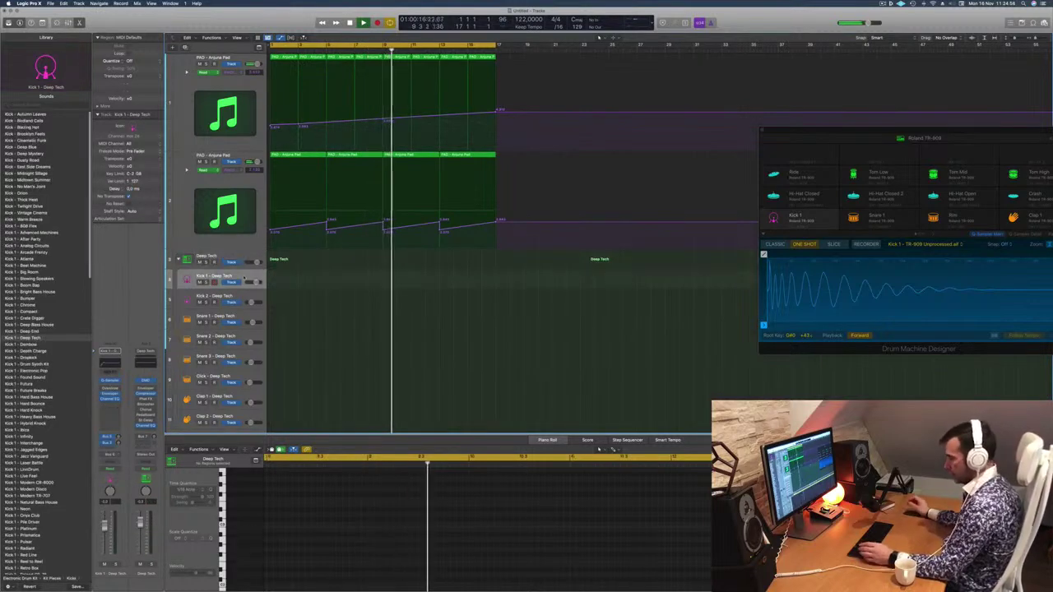
{"action": "key", "text": "super+k"}
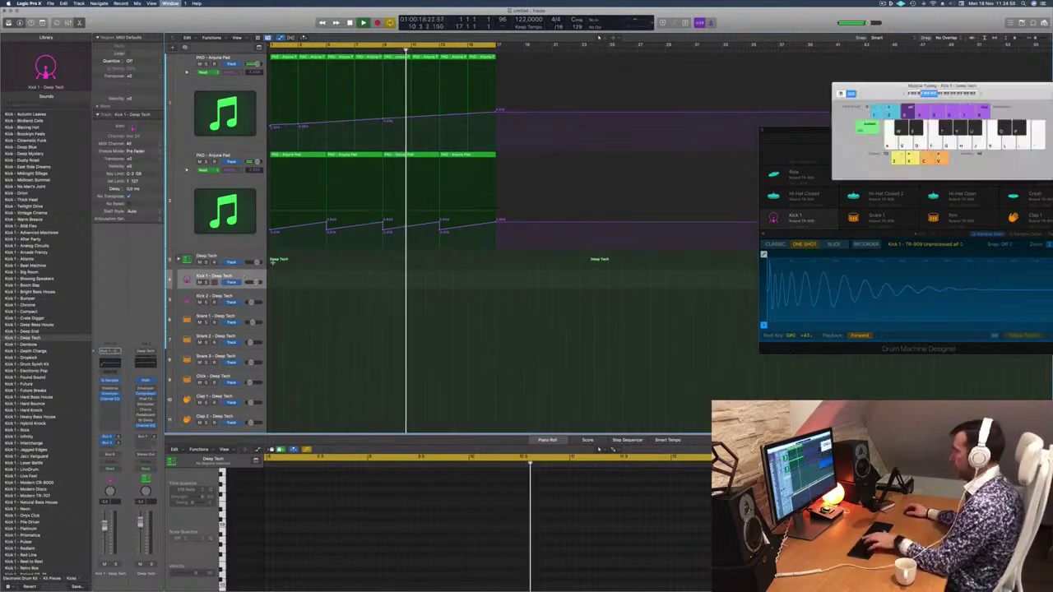
{"action": "key", "text": "a"}
{"action": "key", "text": "a"}
{"action": "key", "text": "a"}
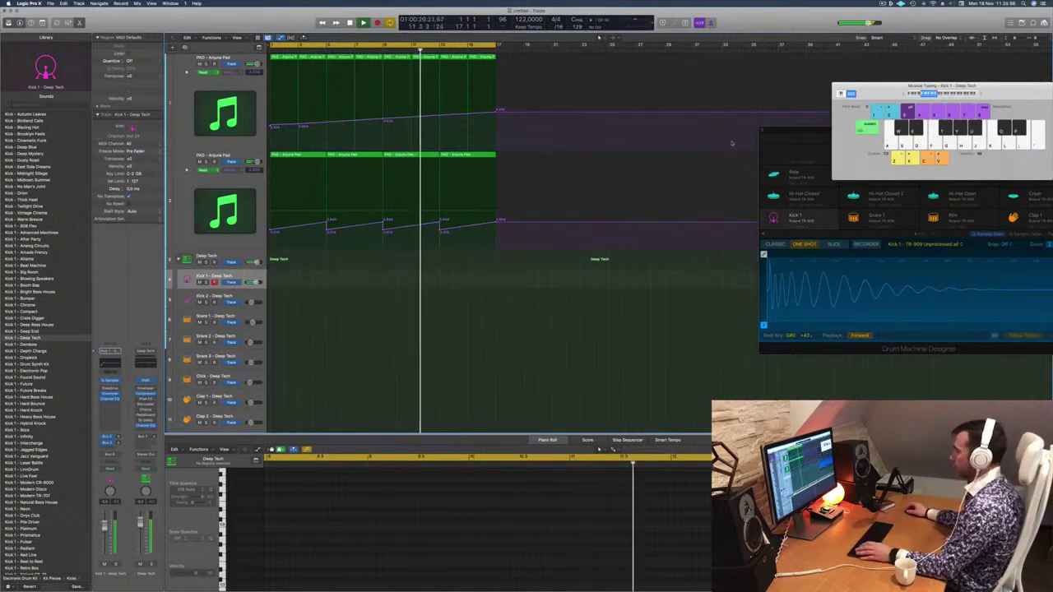
Step: Record a four-hit kick pattern on the Deep Tech track in bar 16 and move the region to bar 1 of the Kick 1 track
{"action": "left_click", "coordinate": [239, 261]}
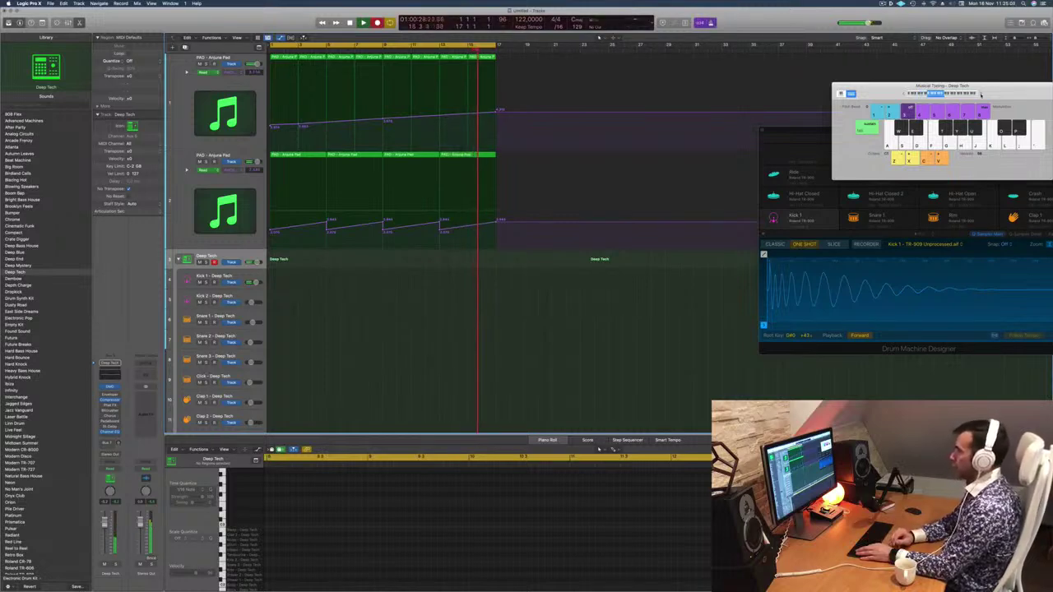
{"action": "key", "text": "a"}
{"action": "key", "text": "a"}
{"action": "key", "text": "a"}
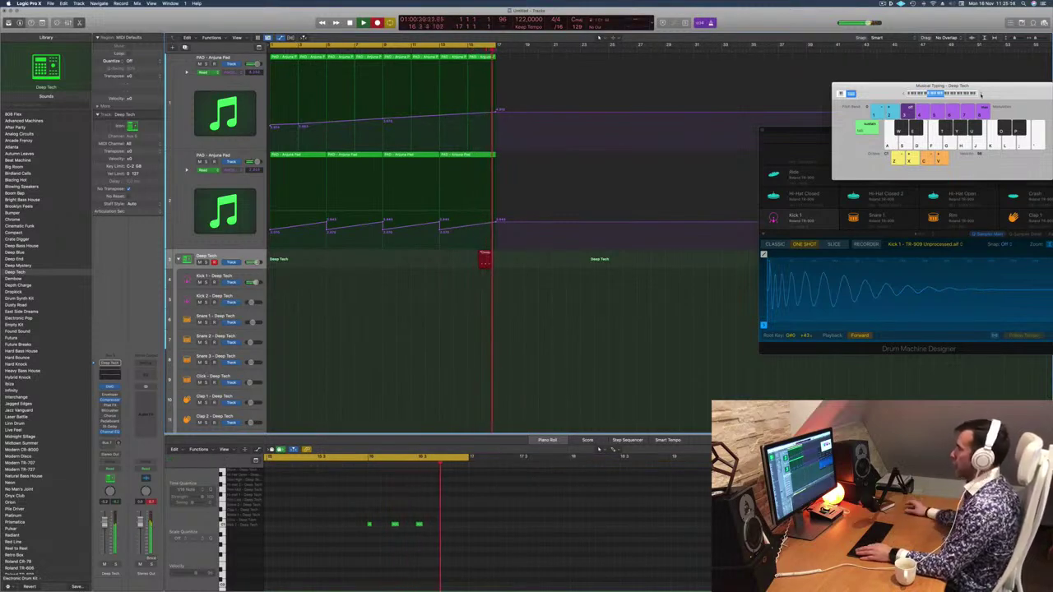
{"action": "key", "text": "space"}
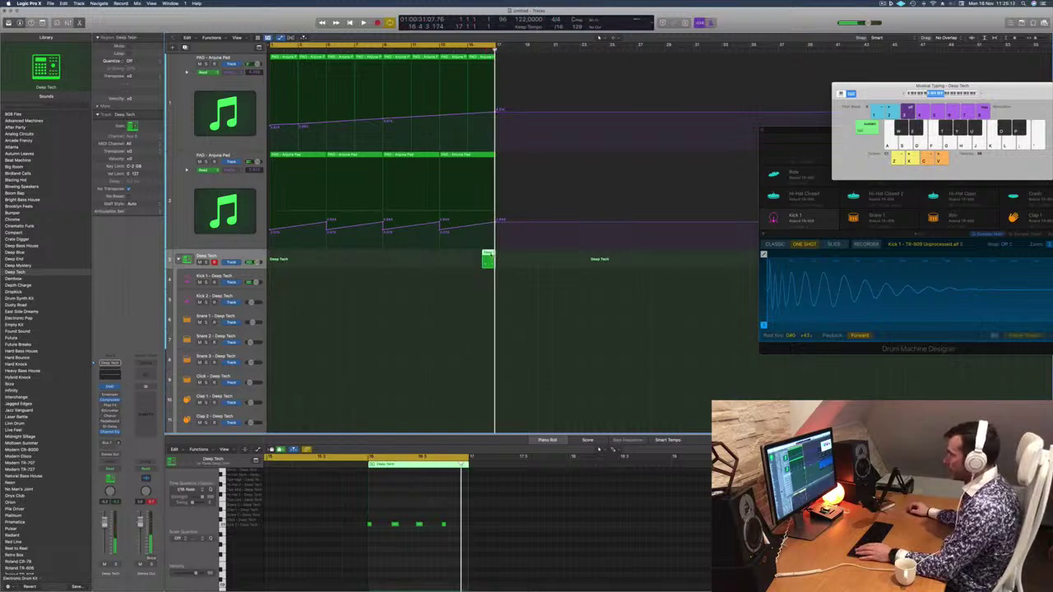
{"action": "left_click_drag", "start_coordinate": [488, 259], "coordinate": [276, 281]}
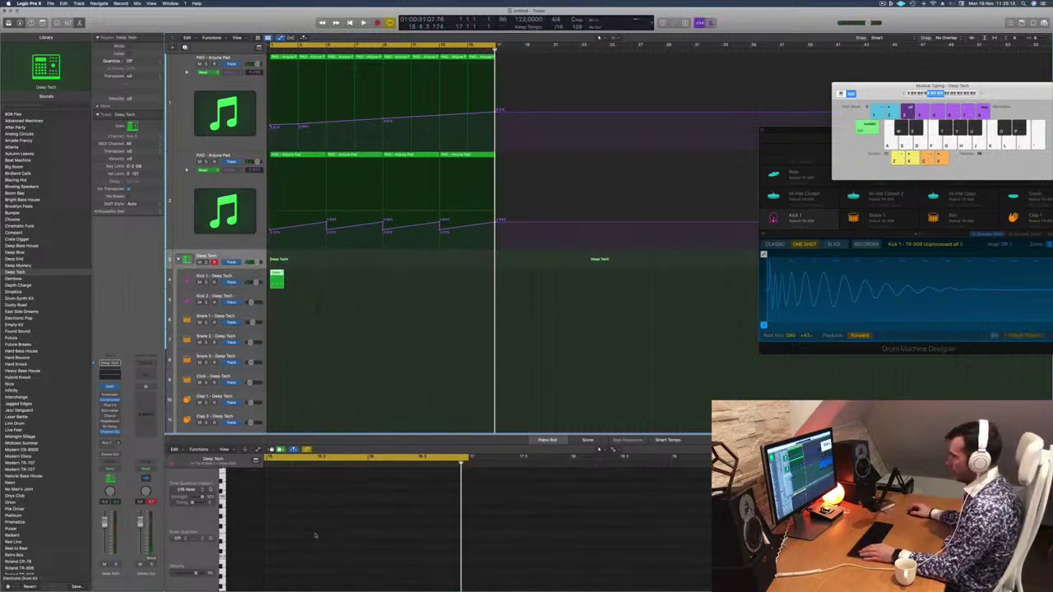
{"action": "left_click", "coordinate": [280, 273]}
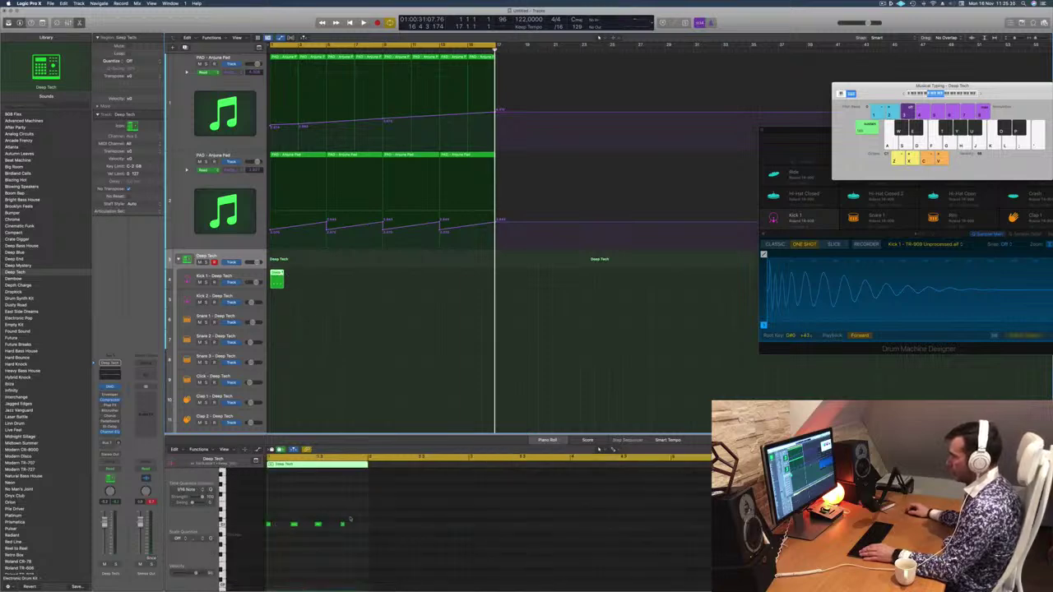
Step: Lower the pitch of all four notes in the Kick 1 region, auditioning them in playback
{"action": "left_click_drag", "start_coordinate": [351, 520], "coordinate": [255, 540]}
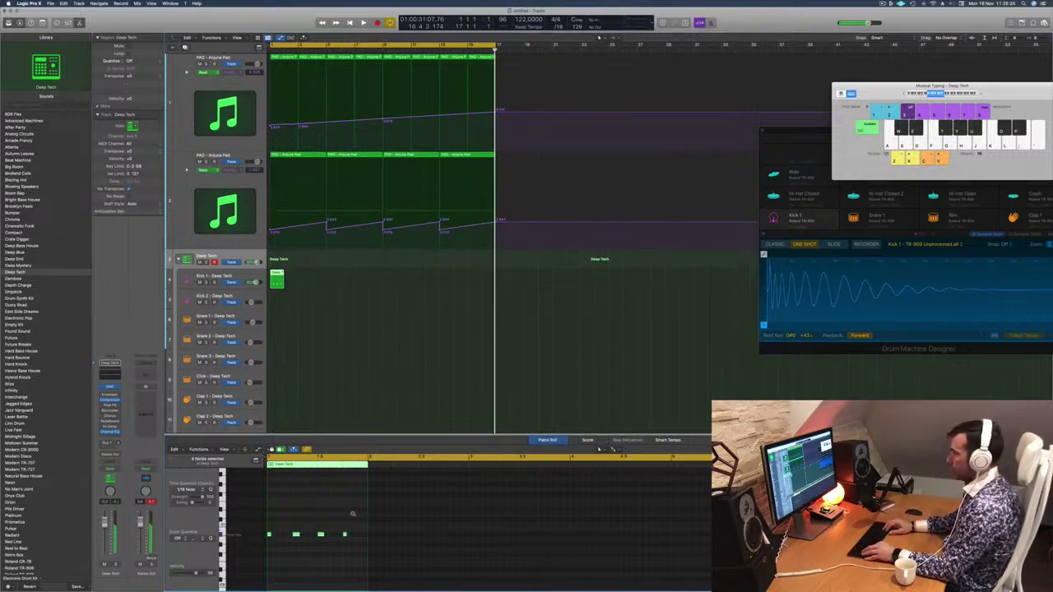
{"action": "key", "text": "space"}
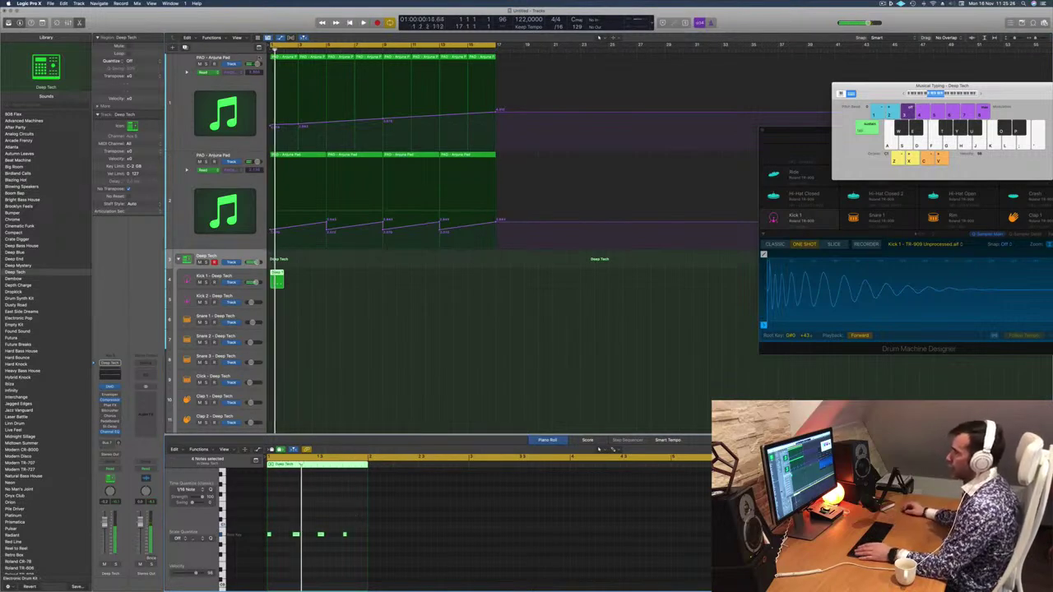
{"action": "left_click", "coordinate": [289, 156]}
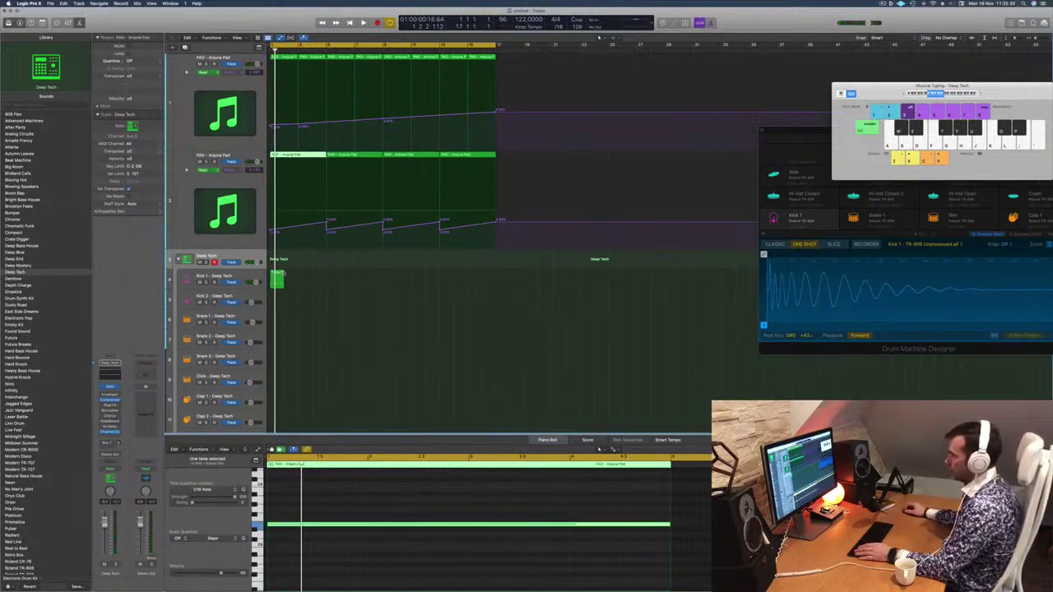
{"action": "left_click", "coordinate": [278, 278]}
{"action": "left_click_drag", "start_coordinate": [356, 518], "coordinate": [277, 533]}
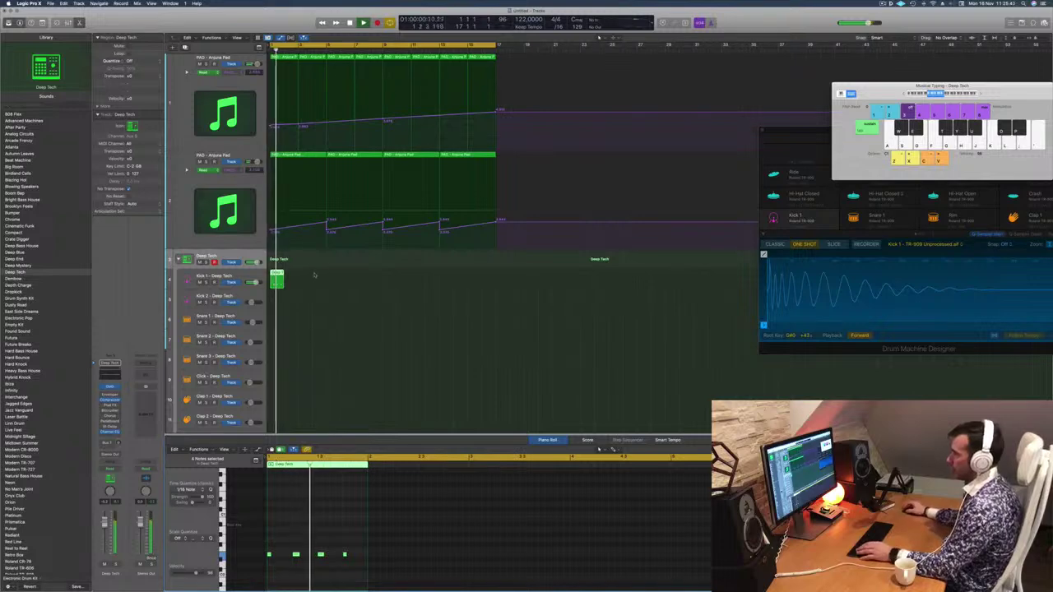
Step: Duplicate the kick region back to back on the Kick 1 track through the end of bar 16
{"action": "left_click_drag", "start_coordinate": [278, 278], "coordinate": [337, 286]}
{"action": "key", "text": "space"}
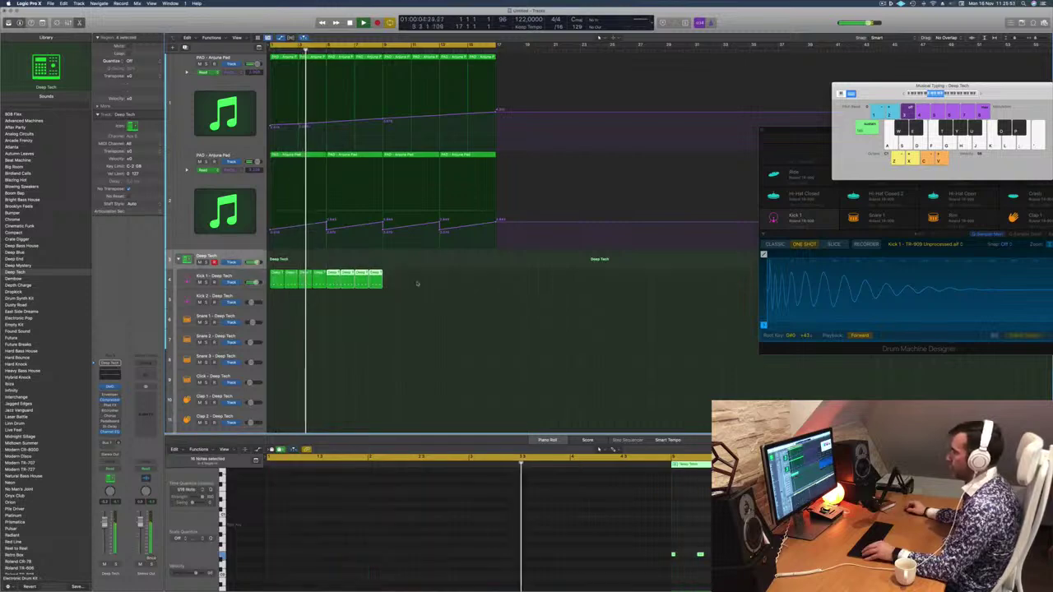
{"action": "left_click_drag", "start_coordinate": [417, 284], "coordinate": [393, 286]}
{"action": "key", "text": "Return"}
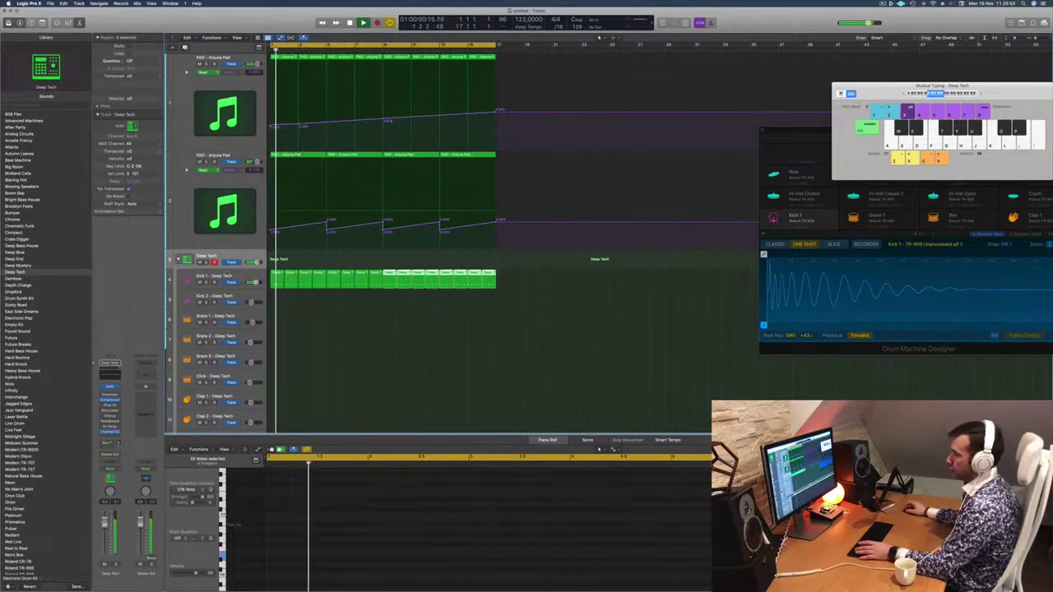
Step: Open the Kick 1 track's Channel EQ and disable its low cut and low shelf bands
{"action": "left_click", "coordinate": [227, 274]}
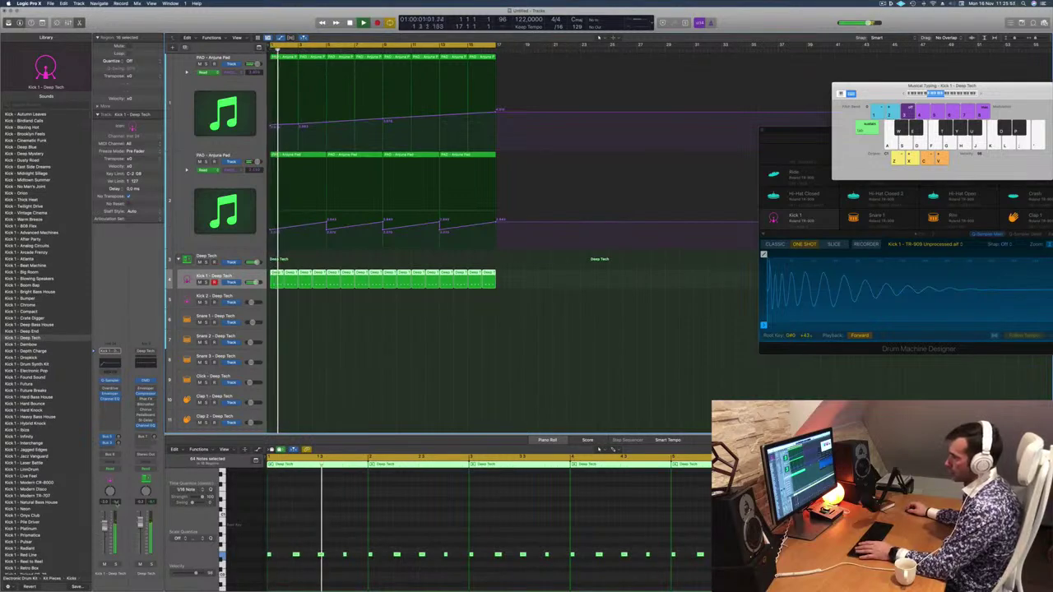
{"action": "key", "text": "Return"}
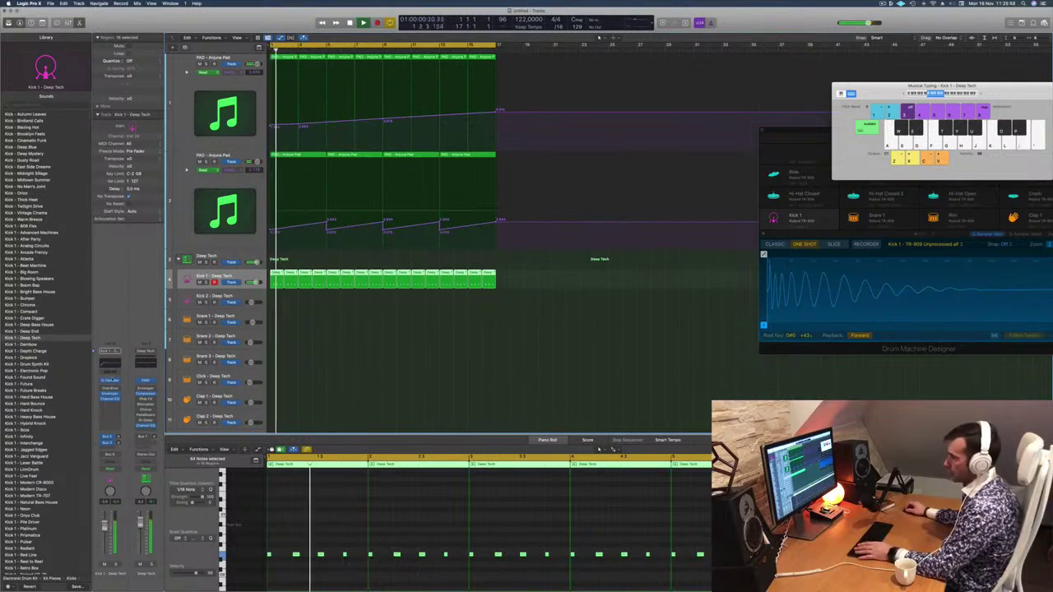
{"action": "left_click", "coordinate": [112, 381]}
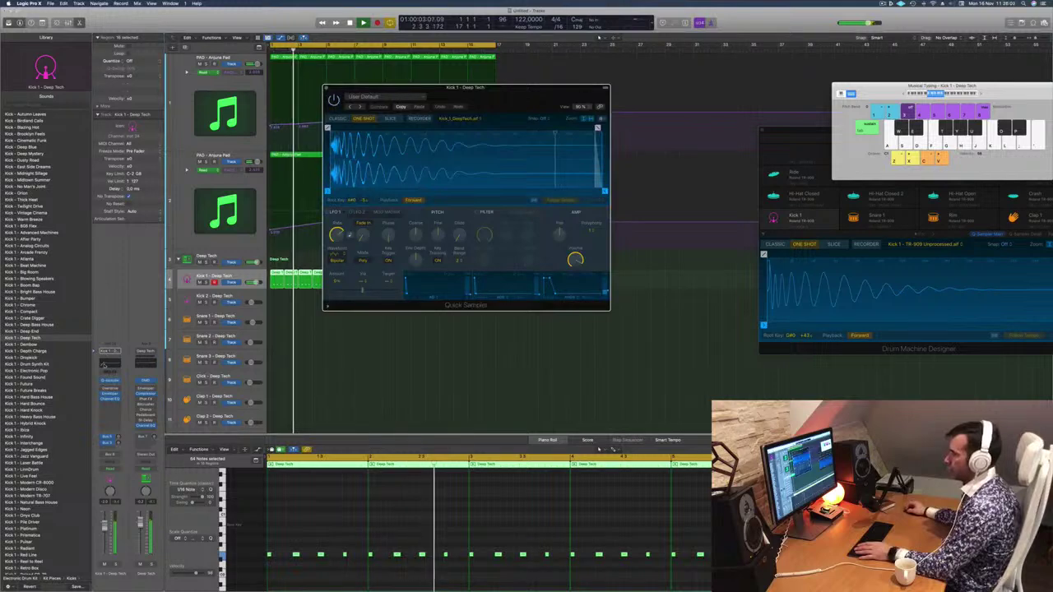
{"action": "left_click", "coordinate": [110, 399]}
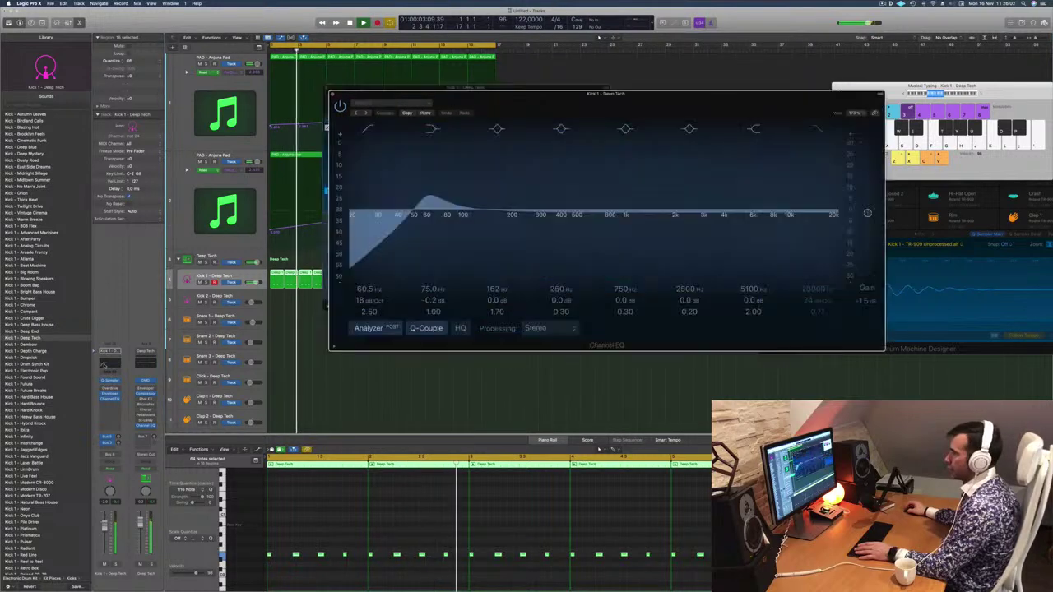
{"action": "left_click", "coordinate": [365, 130]}
{"action": "left_click", "coordinate": [432, 129]}
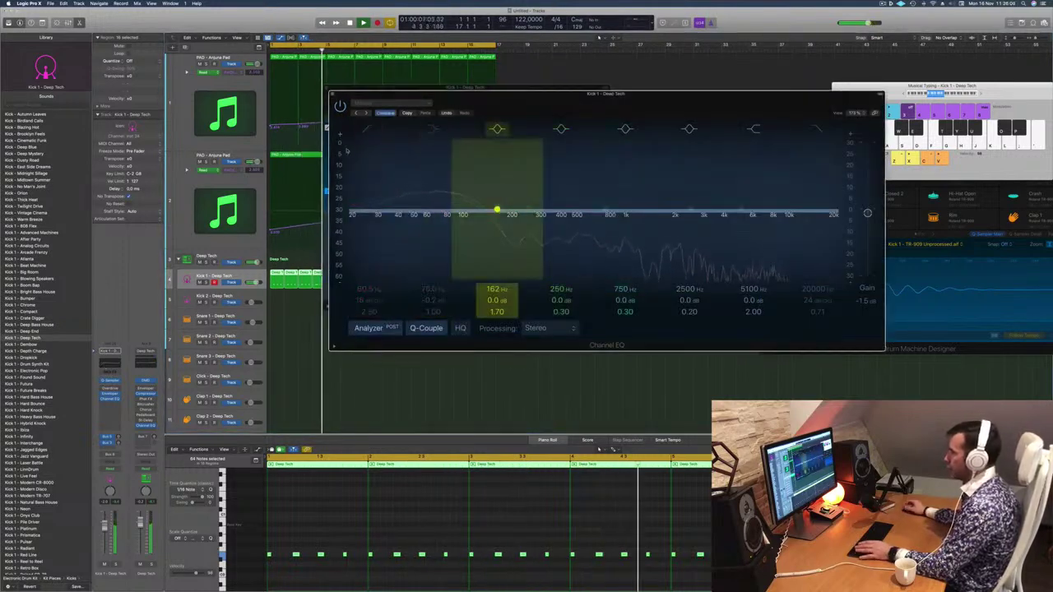
Step: Cut the kick's high shelf from about 1730 Hz in the Channel EQ, and close the EQ and Quick Sampler windows
{"action": "left_click_drag", "start_coordinate": [558, 103], "coordinate": [416, 198]}
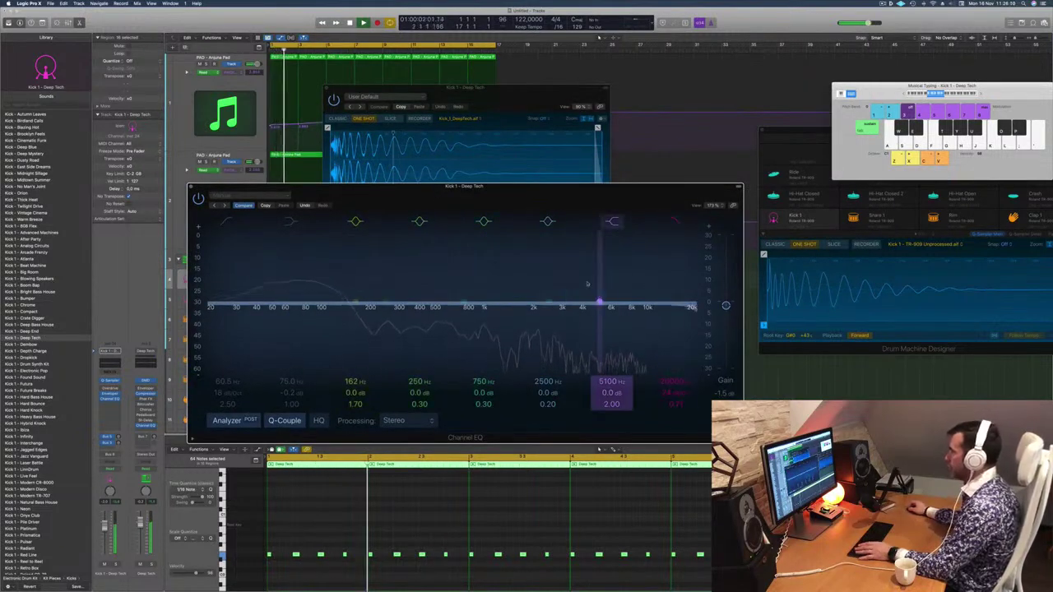
{"action": "left_click_drag", "start_coordinate": [599, 305], "coordinate": [523, 315]}
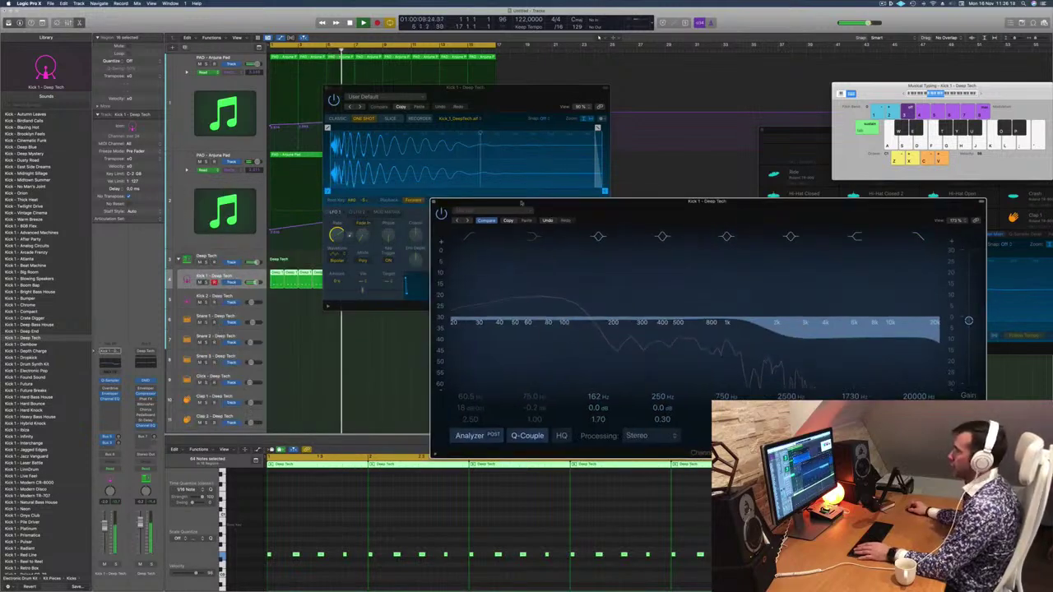
{"action": "left_click", "coordinate": [435, 202]}
{"action": "left_click_drag", "start_coordinate": [477, 99], "coordinate": [617, 121]}
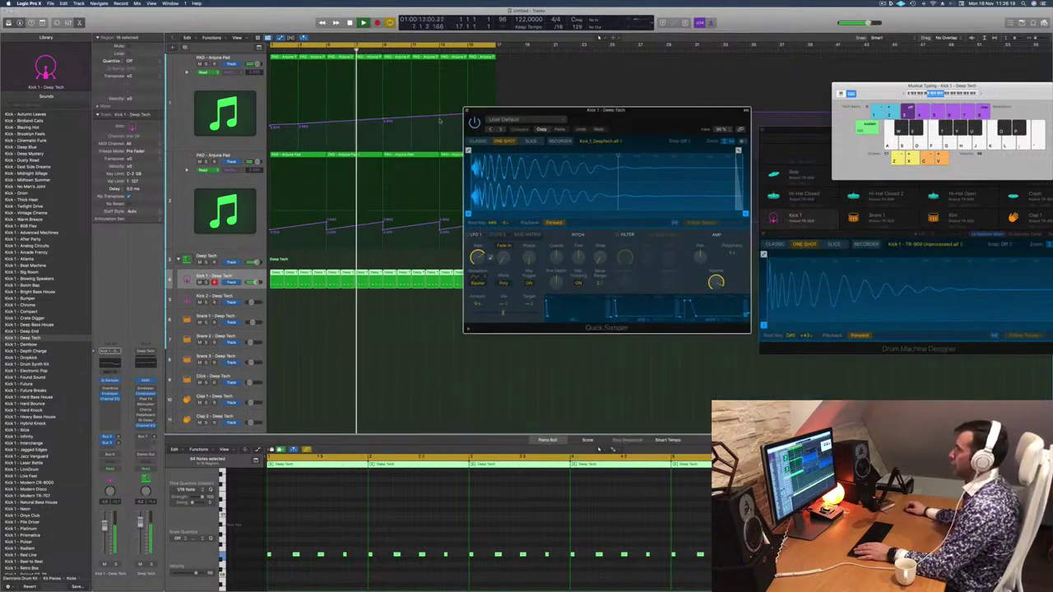
{"action": "key", "text": "super+w"}
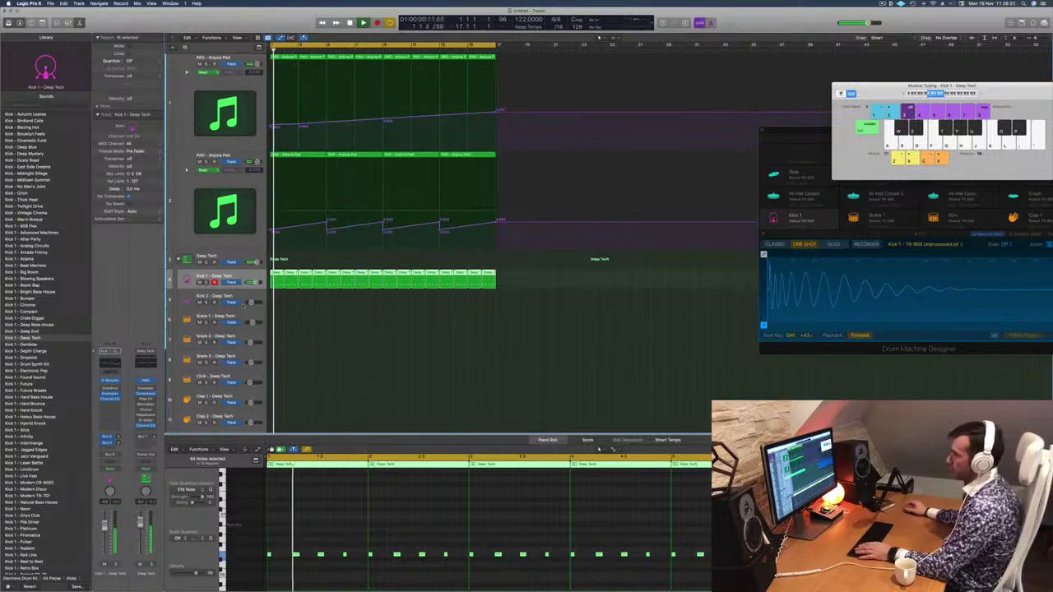
Step: Copy the first kick region to bar 1 of the Hi-Hat Open track, shifting its notes an eighth later and raising their pitch
{"action": "scroll", "coordinate": [334, 342], "scroll_direction": "down", "scroll_amount": 4}
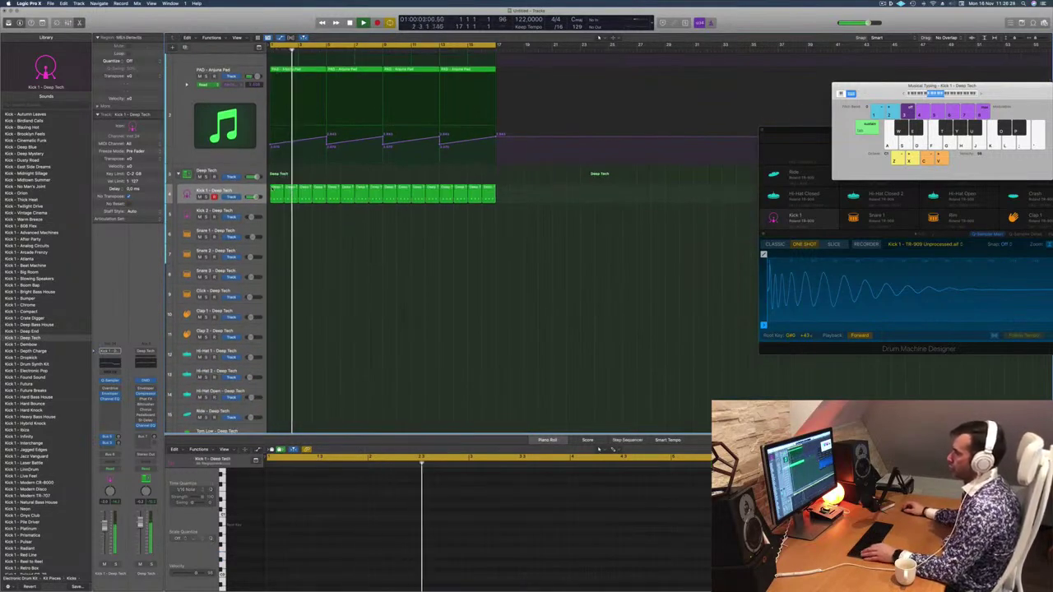
{"action": "left_click_drag", "start_coordinate": [277, 193], "coordinate": [276, 453]}
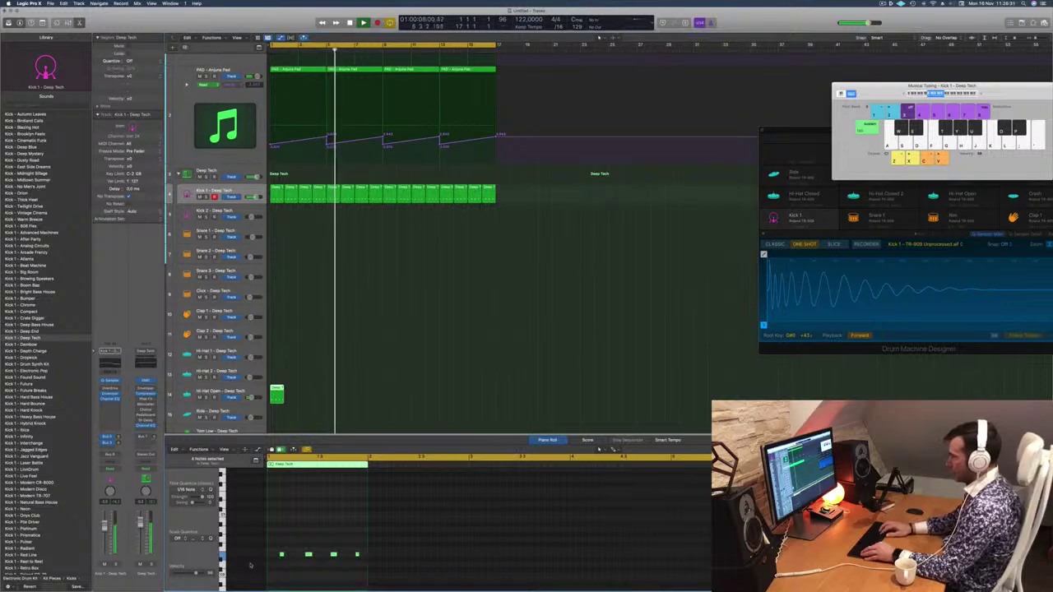
{"action": "scroll", "coordinate": [327, 553], "scroll_direction": "up", "scroll_amount": 4}
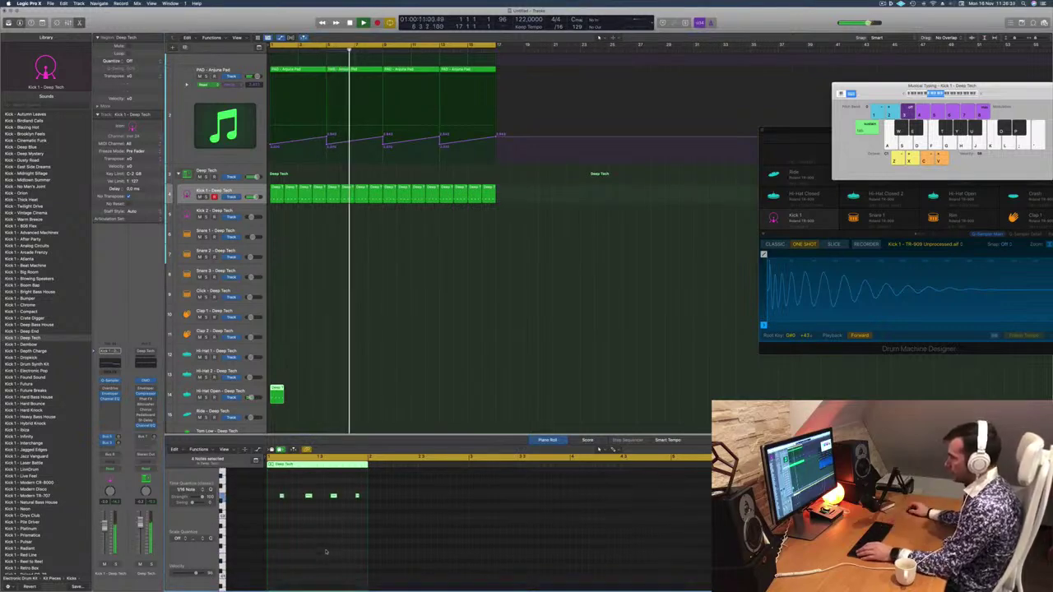
{"action": "key", "text": "Return"}
{"action": "scroll", "coordinate": [326, 551], "scroll_direction": "down", "scroll_amount": 3}
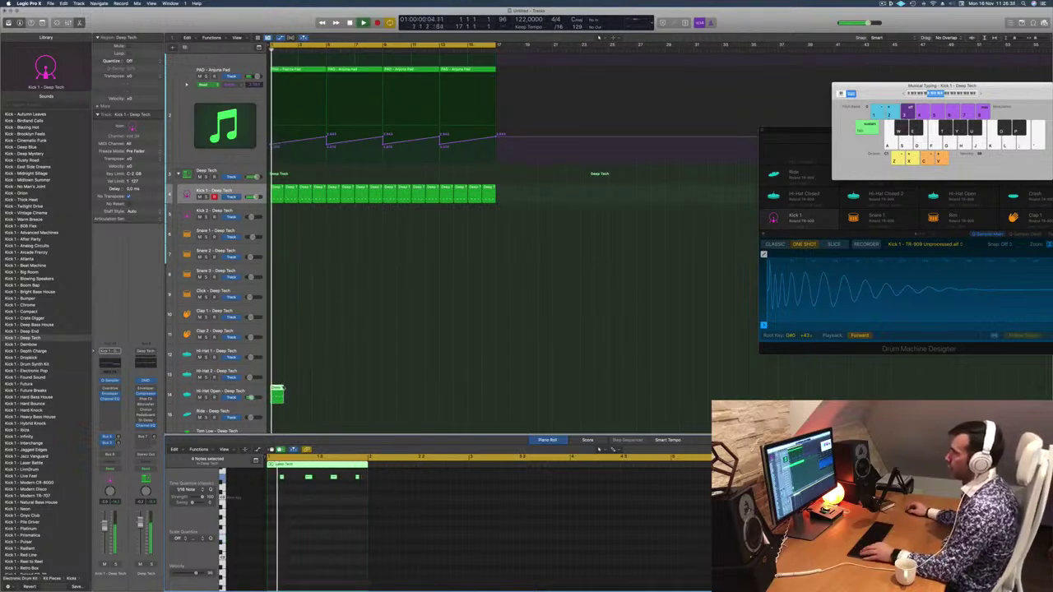
Step: Duplicate the open hi-hat region back to back through the end of bar 16
{"action": "left_click_drag", "start_coordinate": [279, 395], "coordinate": [387, 400]}
{"action": "scroll", "coordinate": [357, 278], "scroll_direction": "up", "scroll_amount": 5}
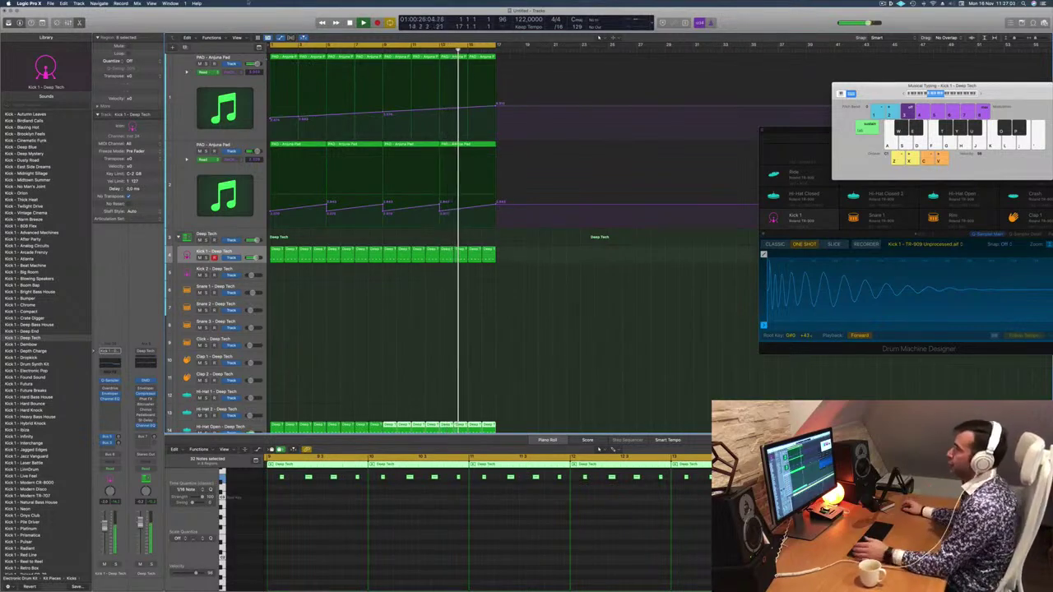
{"action": "left_click", "coordinate": [189, 107]}
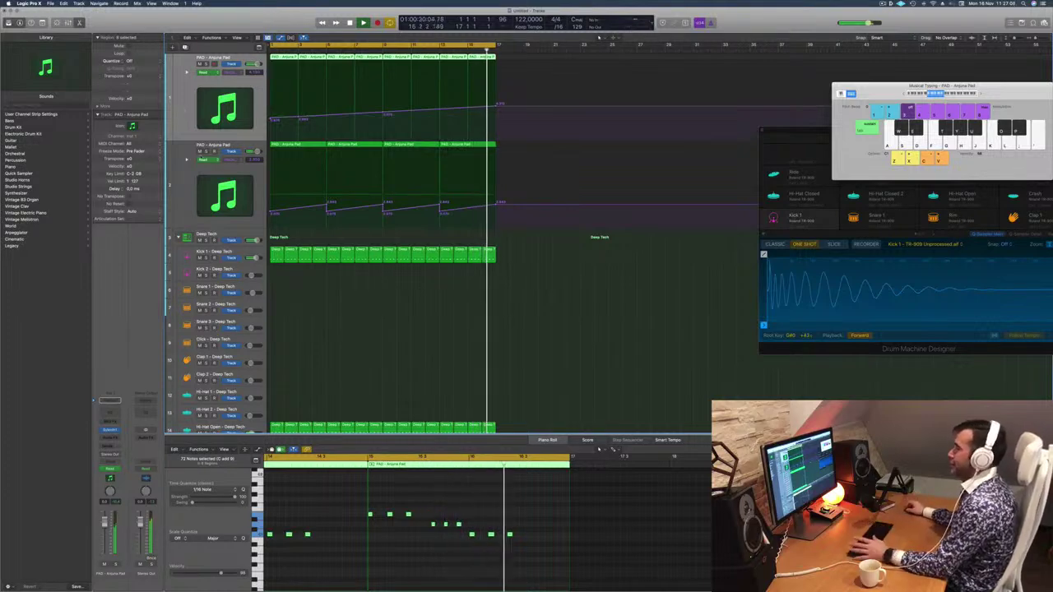
{"action": "left_click", "coordinate": [381, 348]}
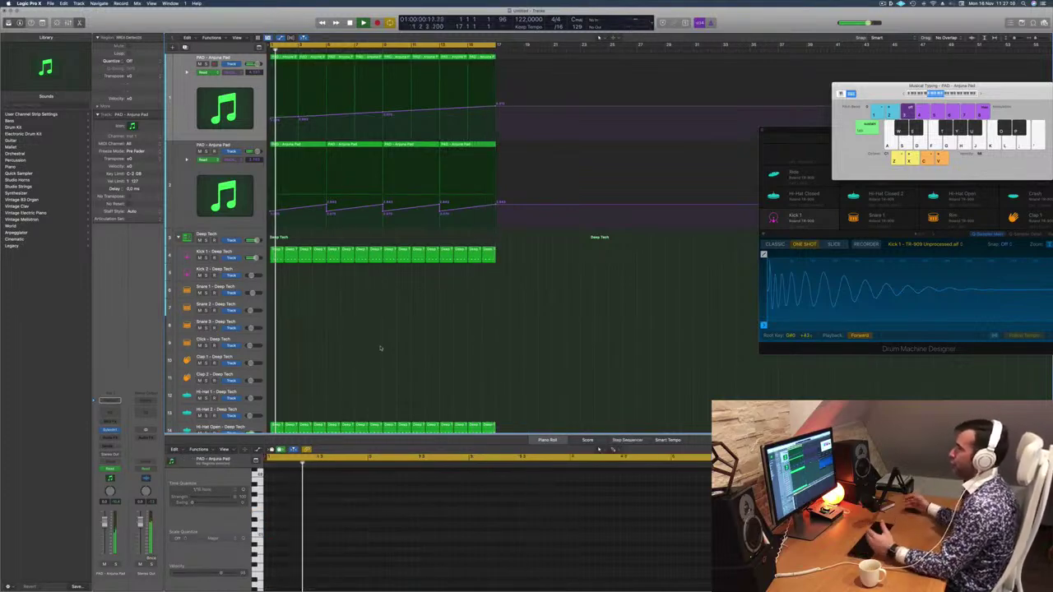
{"action": "left_click", "coordinate": [251, 119]}
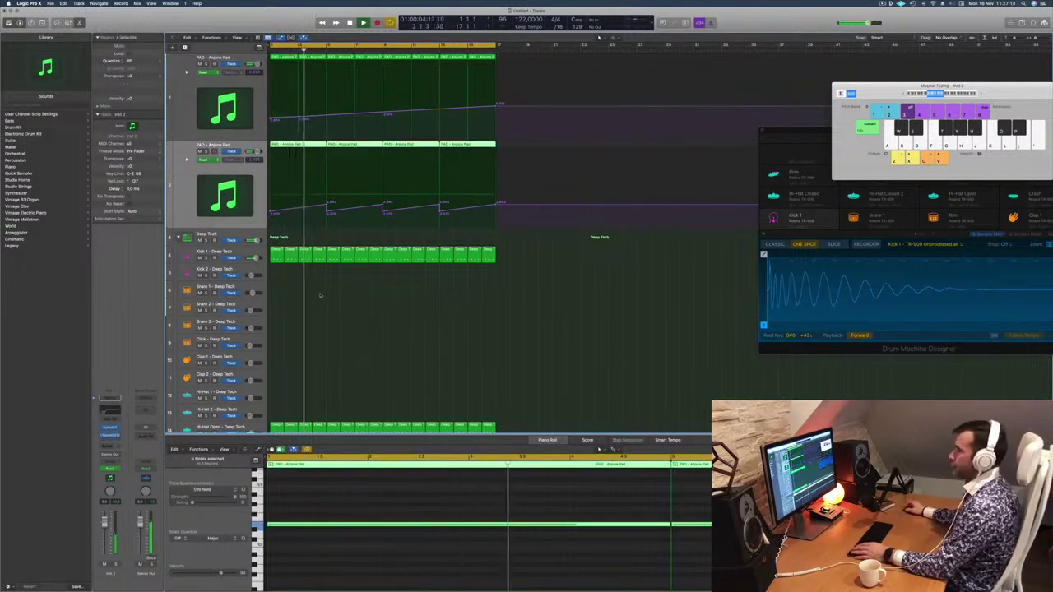
Step: Copy the first open hi-hat region to bar 1 of the Clap 1 track and reduce its pattern to three hits
{"action": "scroll", "coordinate": [321, 296], "scroll_direction": "down", "scroll_amount": 3}
{"action": "scroll", "coordinate": [320, 295], "scroll_direction": "down", "scroll_amount": 3}
{"action": "left_click", "coordinate": [277, 305]}
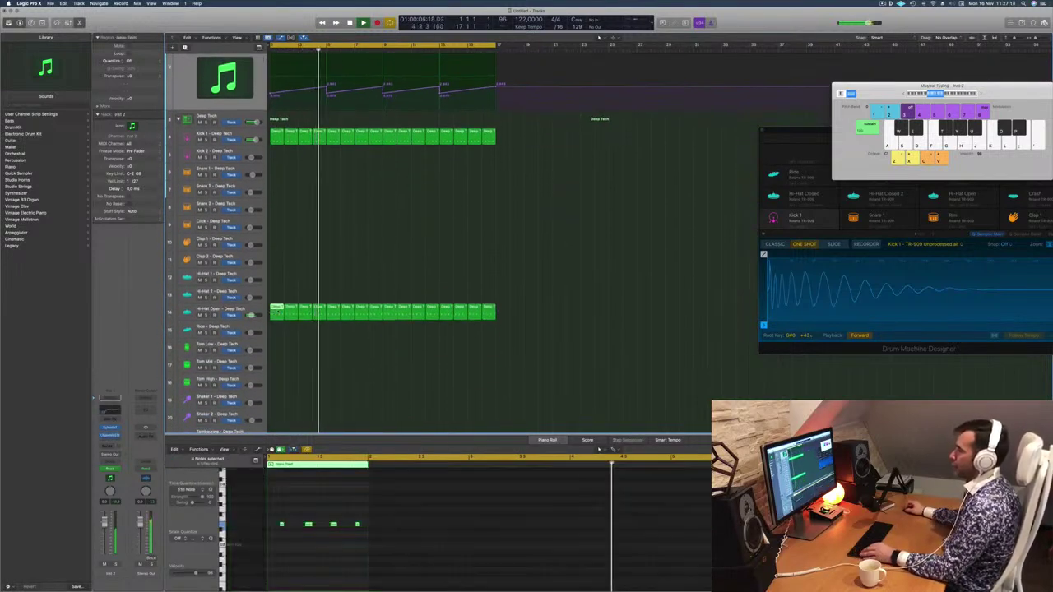
{"action": "left_click_drag", "start_coordinate": [277, 301], "coordinate": [277, 241]}
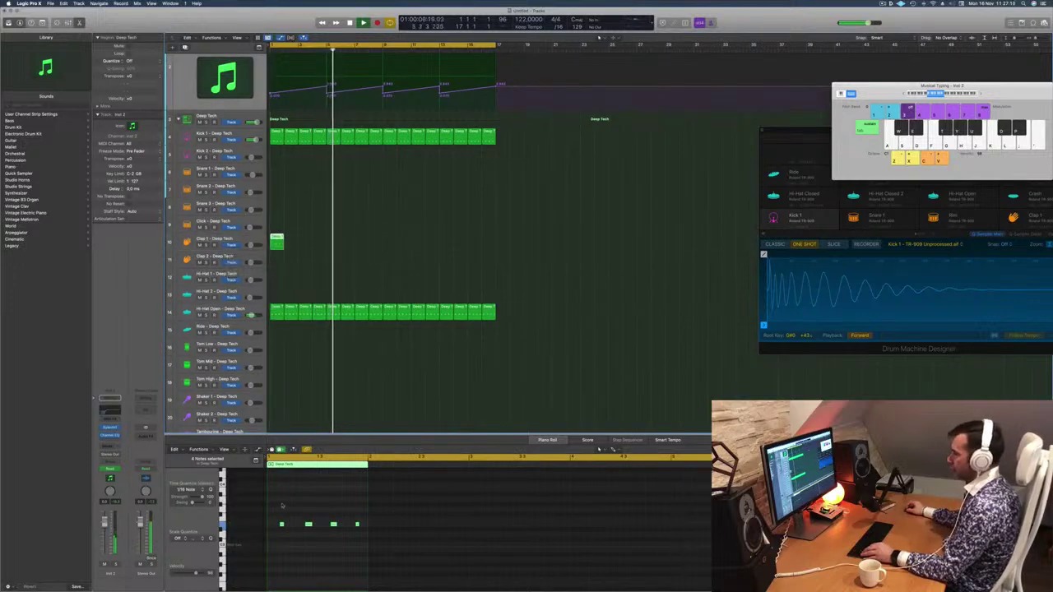
{"action": "left_click_drag", "start_coordinate": [280, 514], "coordinate": [314, 529]}
{"action": "key", "text": "BackSpace"}
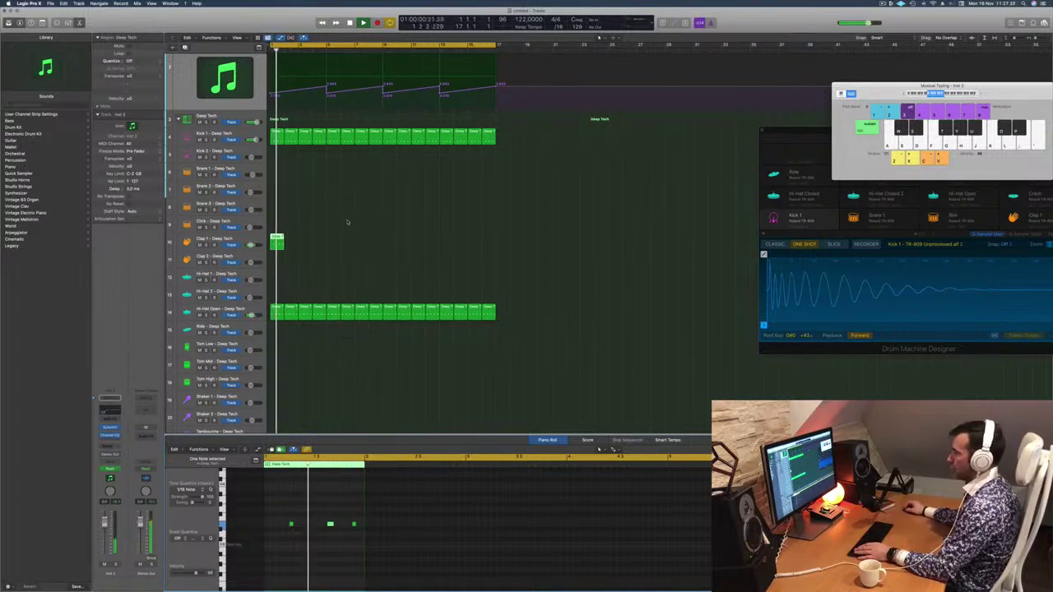
Step: Lower the middle clap note by an octave, keeping the first and last clap notes at their shared pitch
{"action": "left_click", "coordinate": [277, 241]}
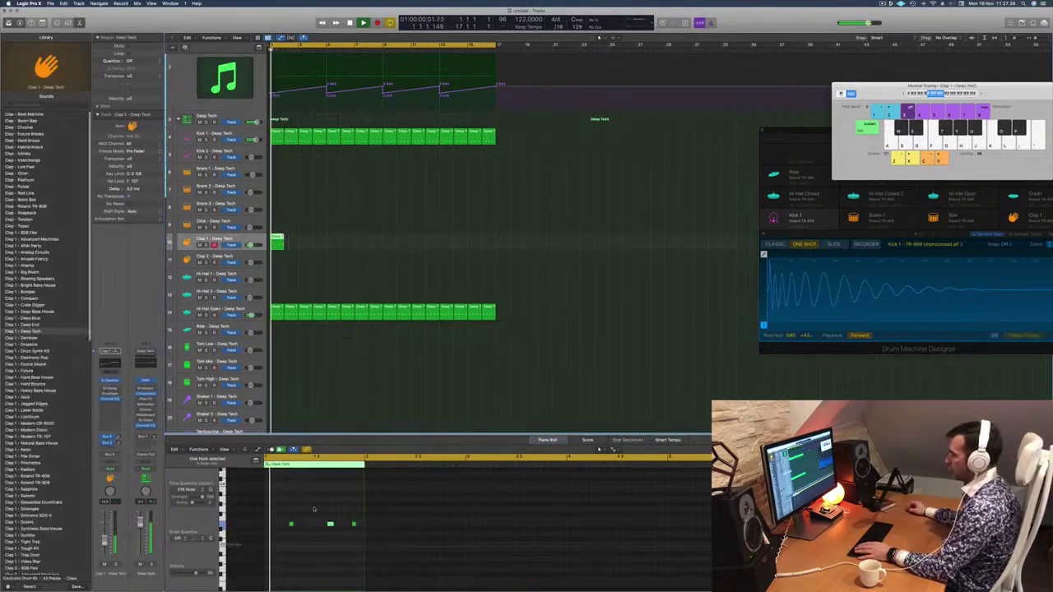
{"action": "left_click_drag", "start_coordinate": [313, 509], "coordinate": [362, 539]}
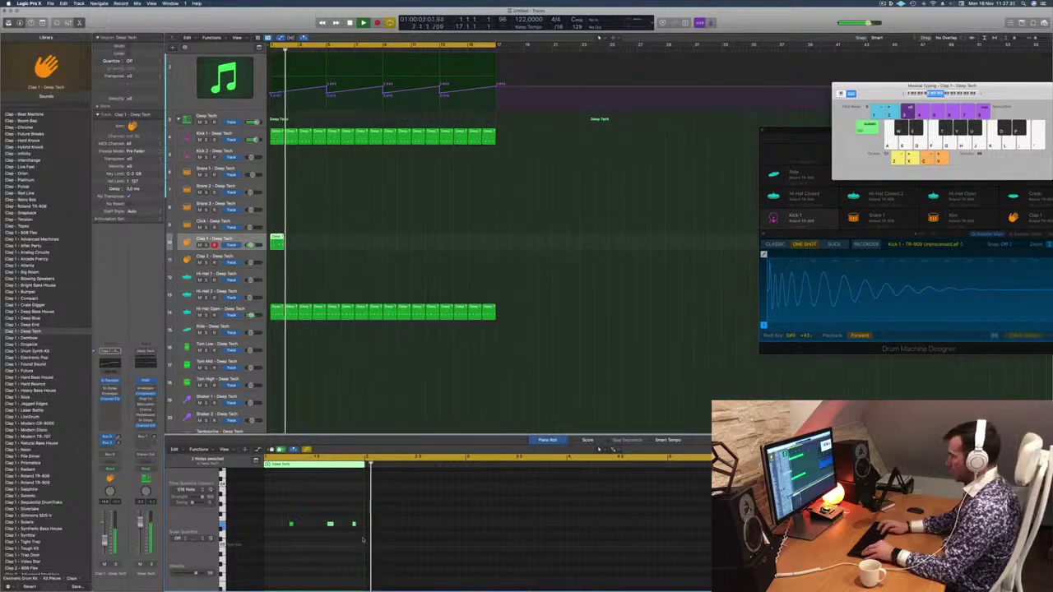
{"action": "key", "text": "alt+shift+Down"}
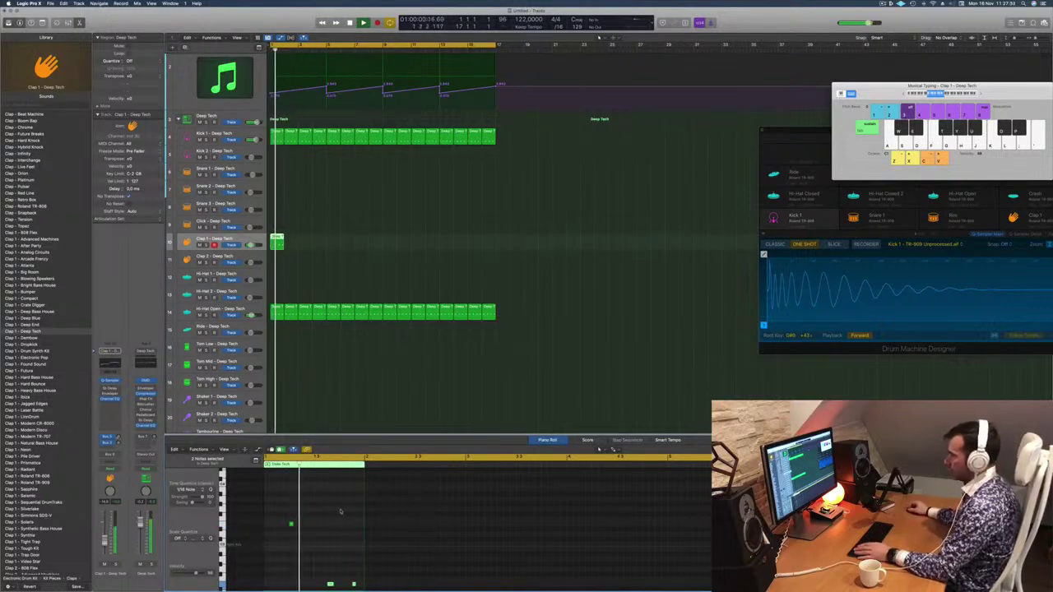
{"action": "scroll", "coordinate": [346, 511], "scroll_direction": "down", "scroll_amount": 3}
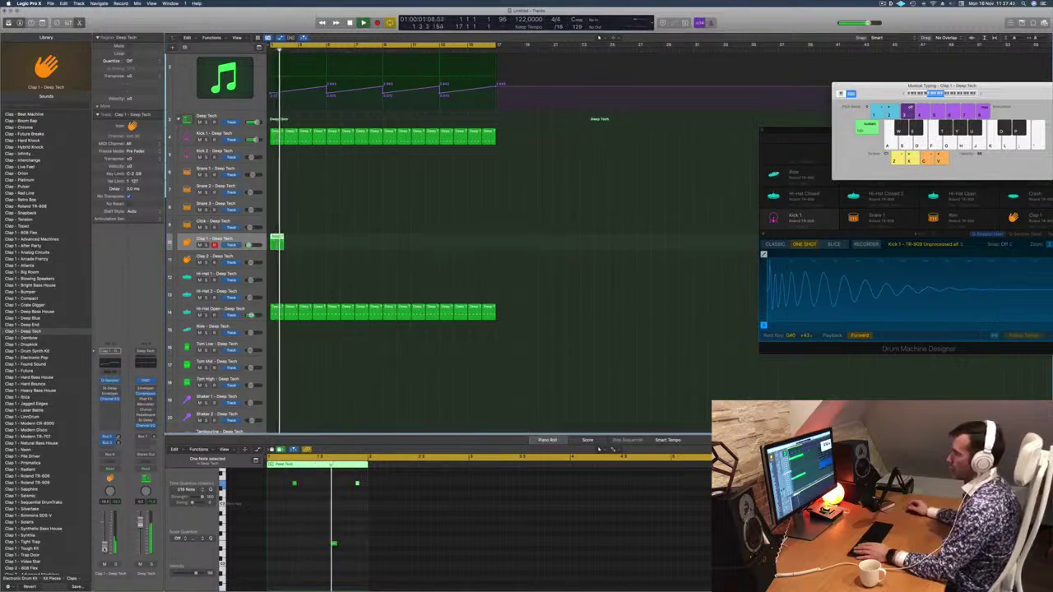
Step: Copy the clap region to every second bar of the Clap 1 track, from bar 1 through bar 15
{"action": "left_click_drag", "start_coordinate": [278, 241], "coordinate": [362, 245]}
{"action": "left_click", "coordinate": [279, 243], "text": "shift"}
{"action": "left_click_drag", "start_coordinate": [268, 245], "coordinate": [395, 249]}
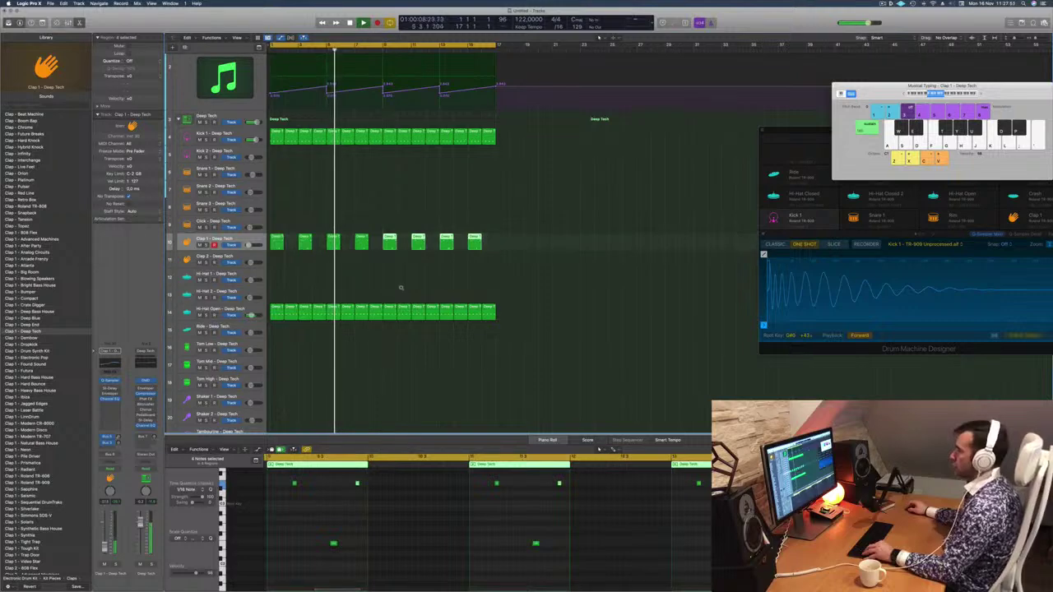
Step: Copy the first open hi-hat region to bar 1 of the Tom Mid track
{"action": "key", "text": "super+Left"}
{"action": "key", "text": "super+Up"}
{"action": "key", "text": "super+Up"}
{"action": "key", "text": "super+Up"}
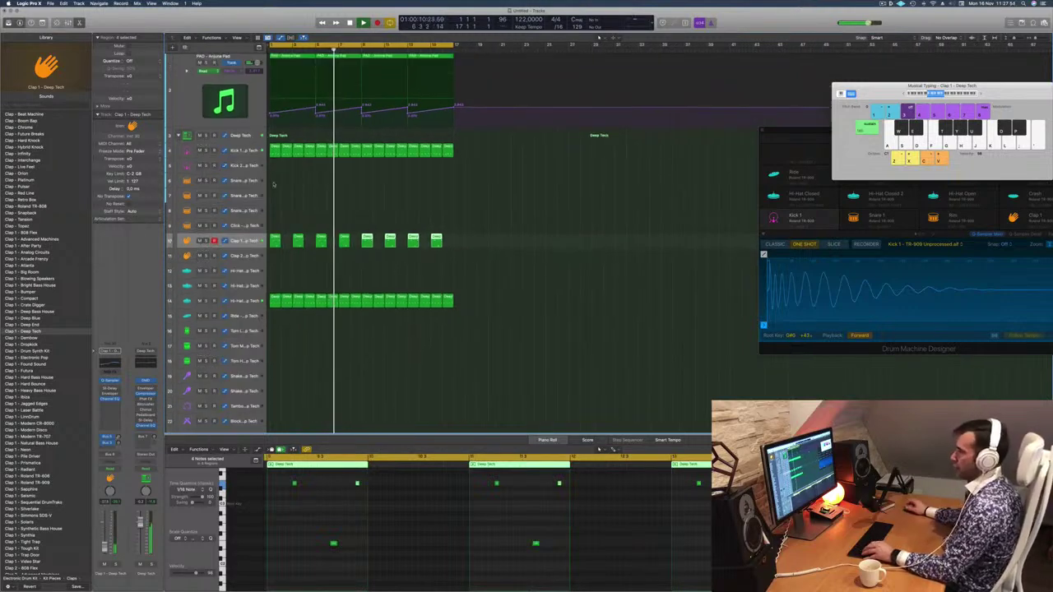
{"action": "key", "text": "super+Up"}
{"action": "scroll", "coordinate": [309, 198], "scroll_direction": "up", "scroll_amount": 3}
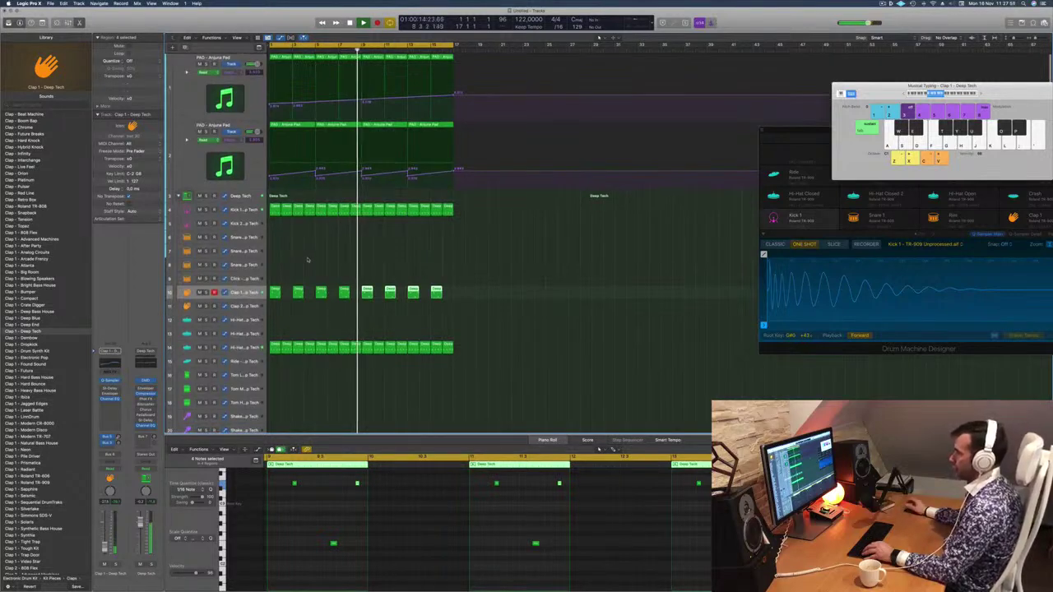
{"action": "scroll", "coordinate": [307, 261], "scroll_direction": "down", "scroll_amount": 5}
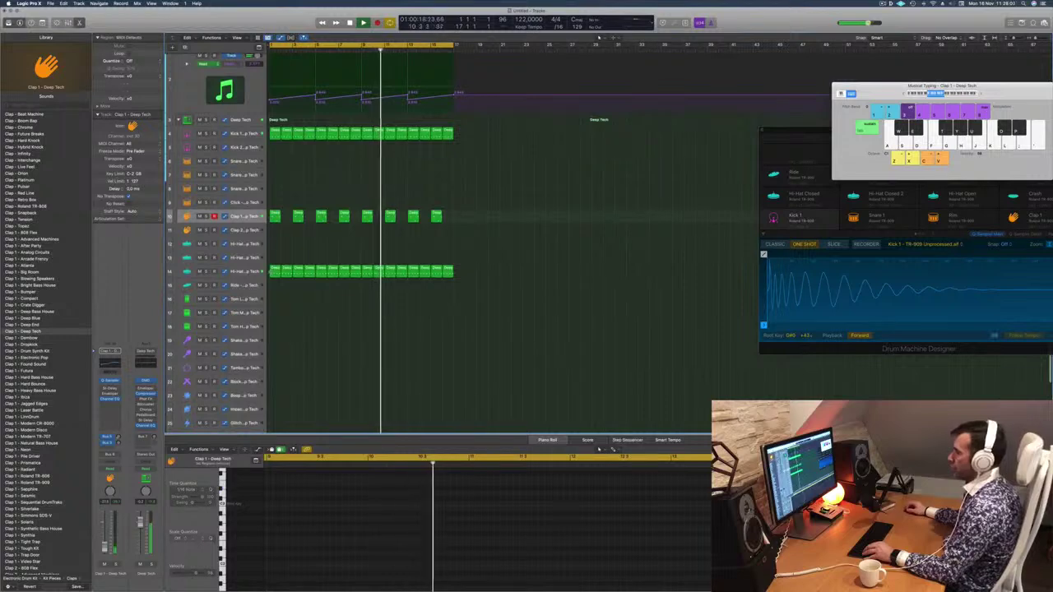
{"action": "left_click", "coordinate": [275, 272]}
{"action": "left_click_drag", "start_coordinate": [275, 273], "coordinate": [275, 312], "text": "alt"}
{"action": "scroll", "coordinate": [286, 520], "scroll_direction": "up", "scroll_amount": 3}
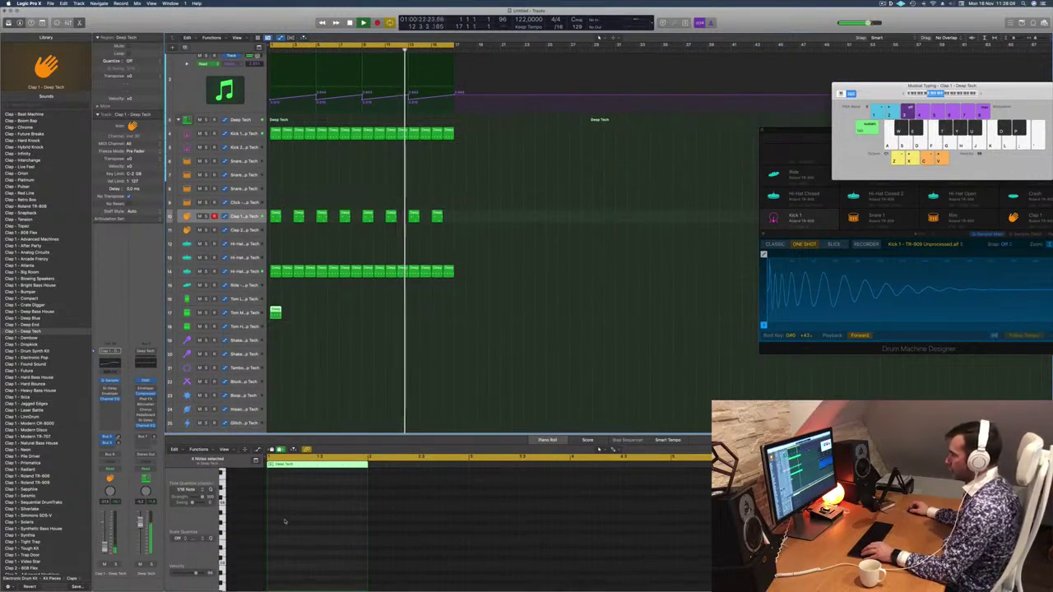
Step: Transpose all four notes of the bar 1 Tom Mid region down by two octaves
{"action": "scroll", "coordinate": [285, 522], "scroll_direction": "down", "scroll_amount": 5}
{"action": "scroll", "coordinate": [285, 520], "scroll_direction": "down", "scroll_amount": 3}
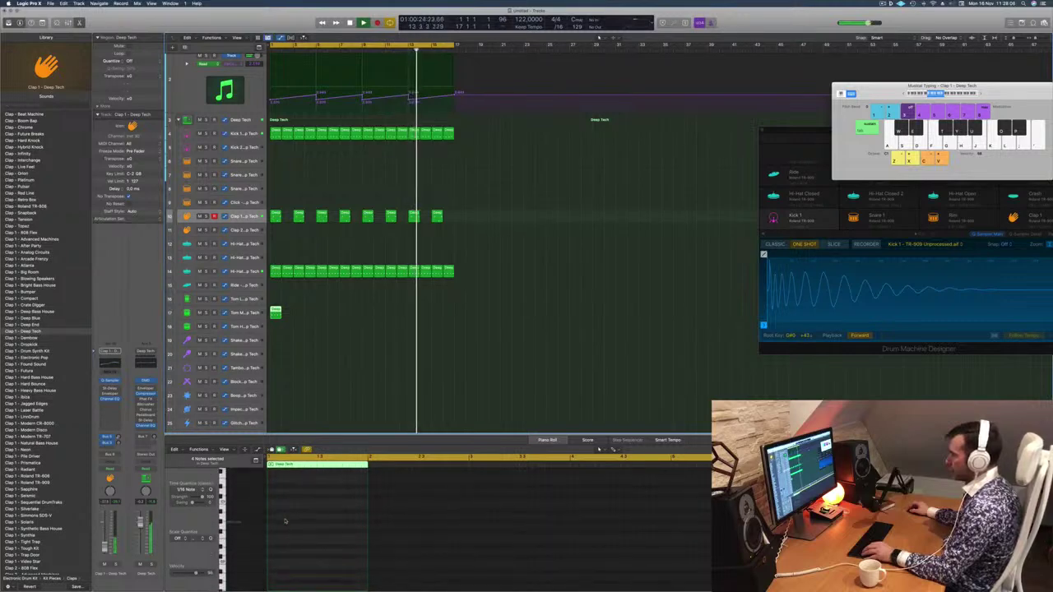
{"action": "left_click_drag", "start_coordinate": [270, 509], "coordinate": [390, 536]}
{"action": "key", "text": "alt+shift+Down"}
{"action": "key", "text": "alt+shift+Down"}
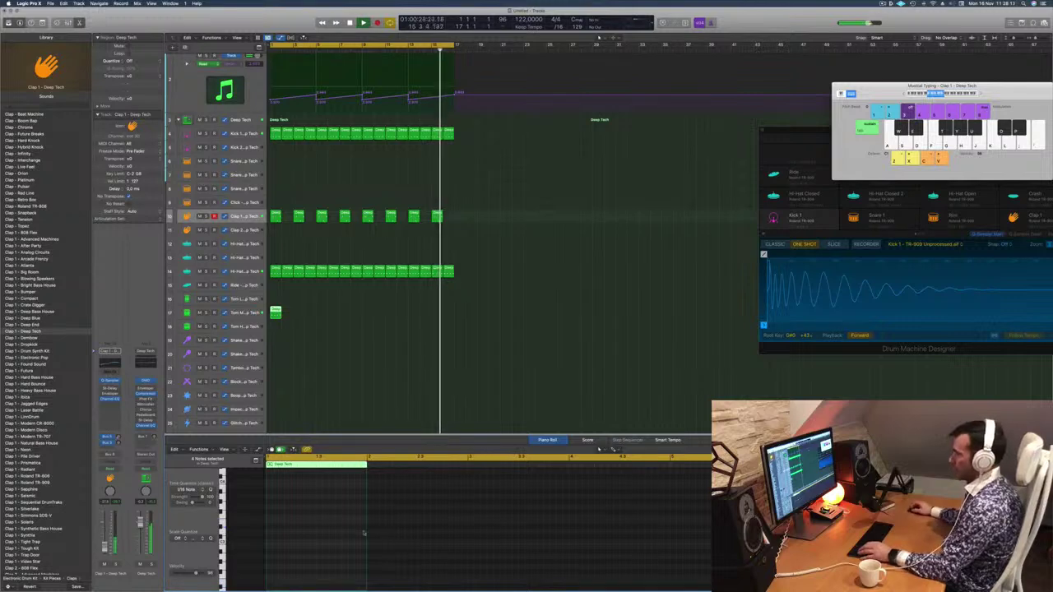
{"action": "scroll", "coordinate": [354, 522], "scroll_direction": "down", "scroll_amount": 4}
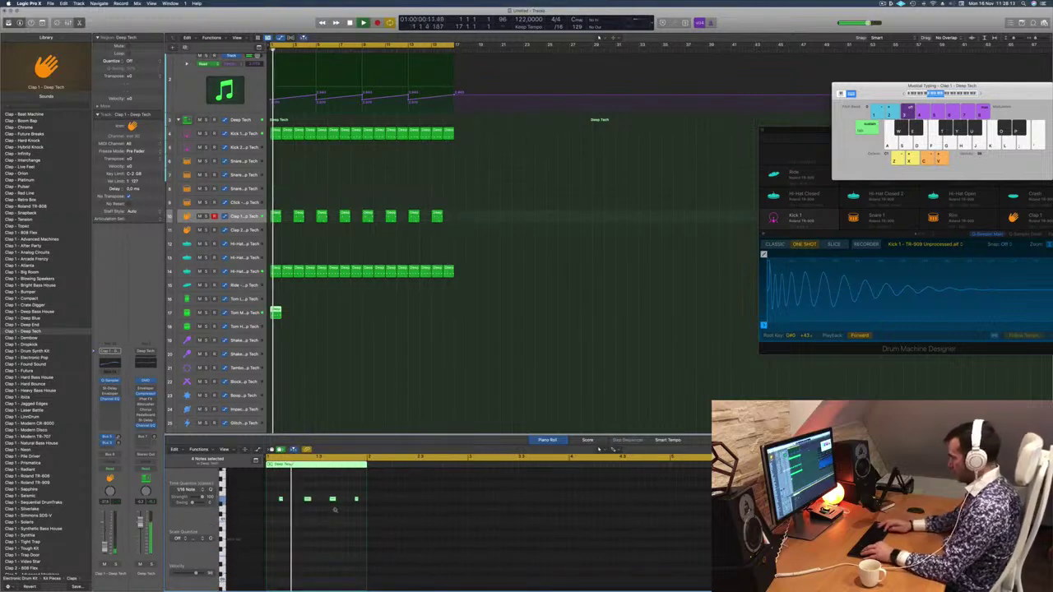
Step: Lower the second and last notes of the Tom Mid region by an octave and select the Tom Mid track
{"action": "scroll", "coordinate": [325, 520], "scroll_direction": "down", "scroll_amount": 1}
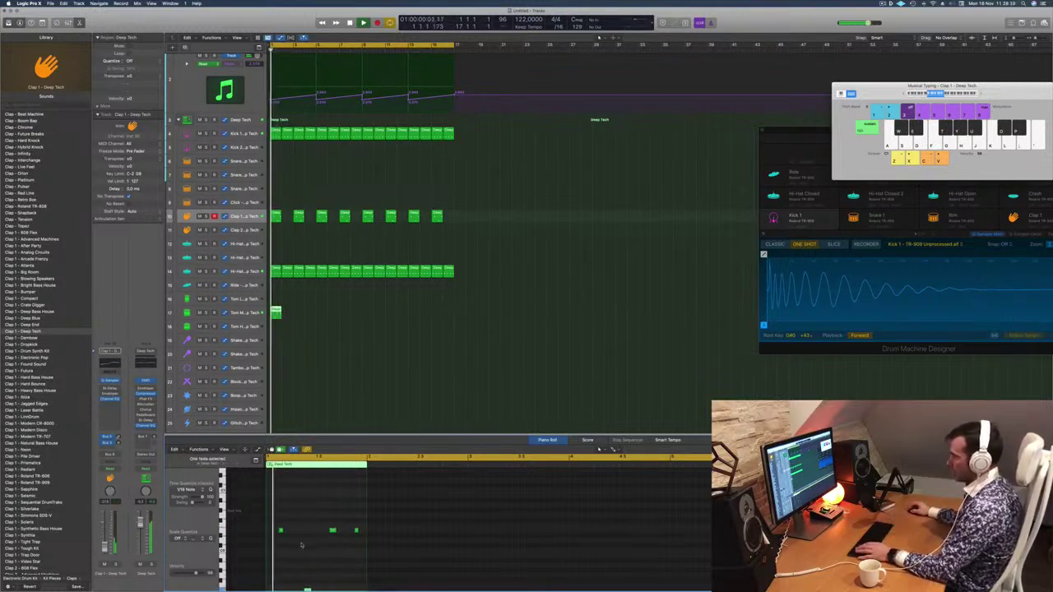
{"action": "scroll", "coordinate": [311, 526], "scroll_direction": "down", "scroll_amount": 2}
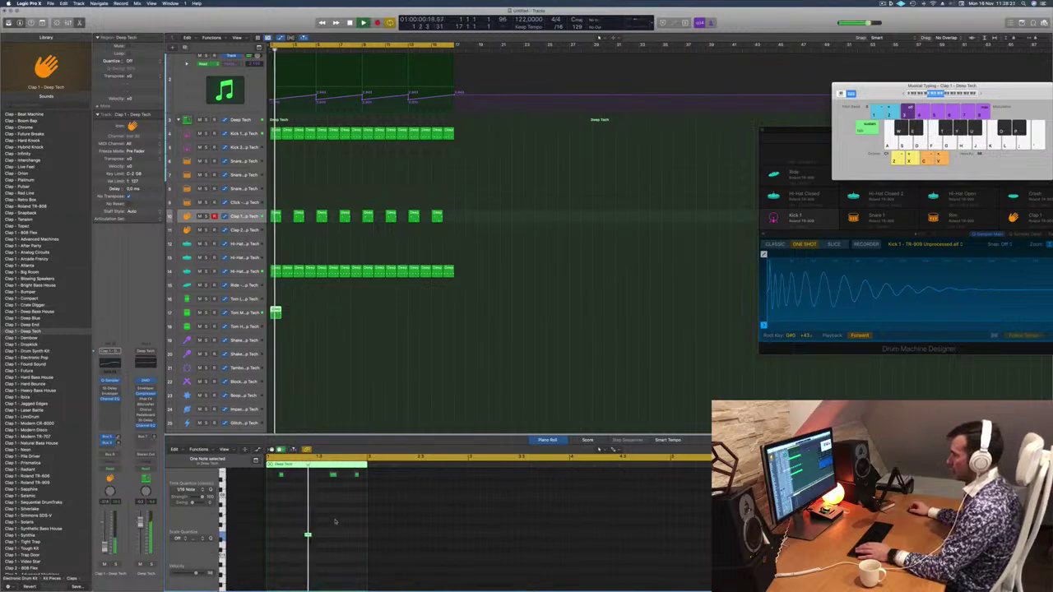
{"action": "scroll", "coordinate": [335, 521], "scroll_direction": "up", "scroll_amount": 8}
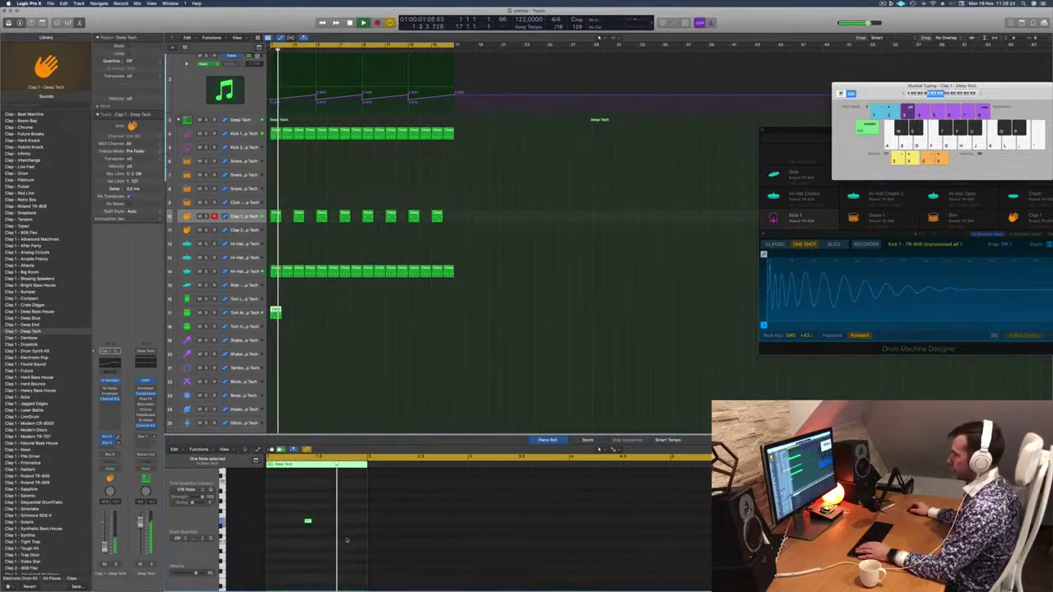
{"action": "scroll", "coordinate": [346, 540], "scroll_direction": "up", "scroll_amount": 9}
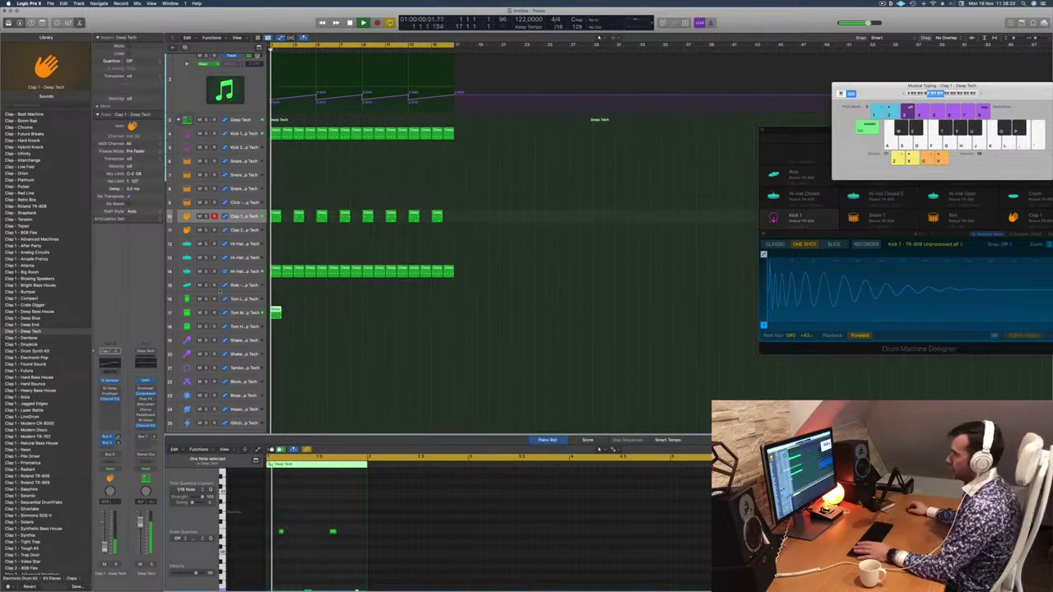
{"action": "left_click", "coordinate": [246, 316]}
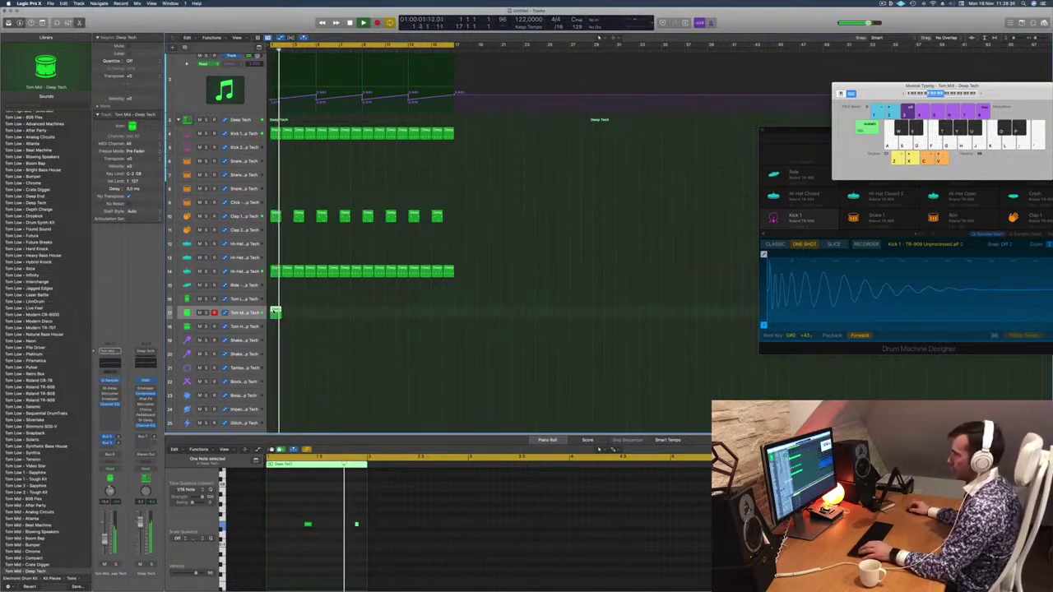
{"action": "left_click_drag", "start_coordinate": [275, 313], "coordinate": [287, 316]}
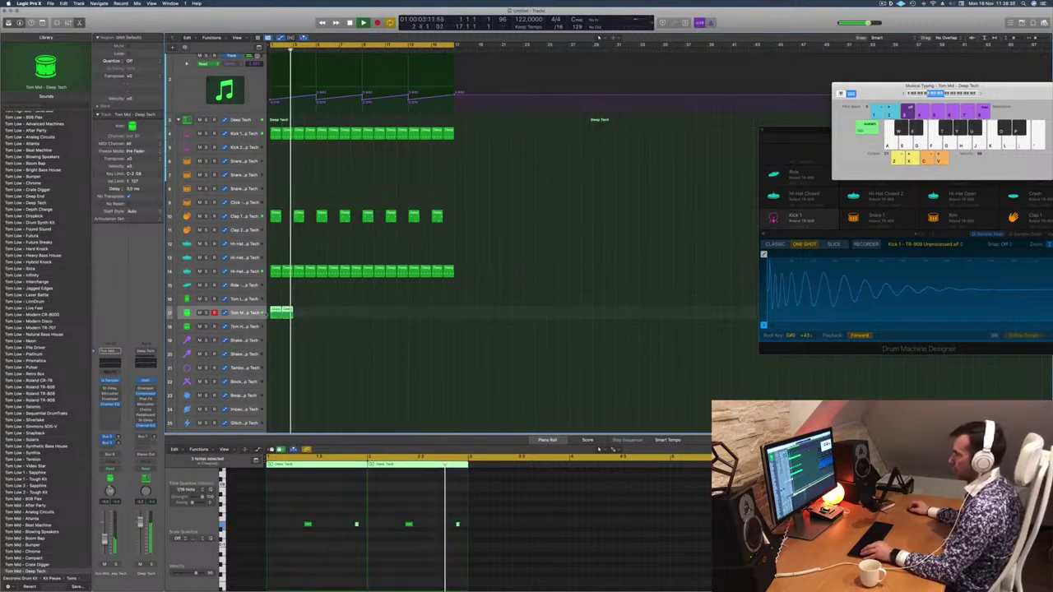
{"action": "left_click", "coordinate": [288, 316]}
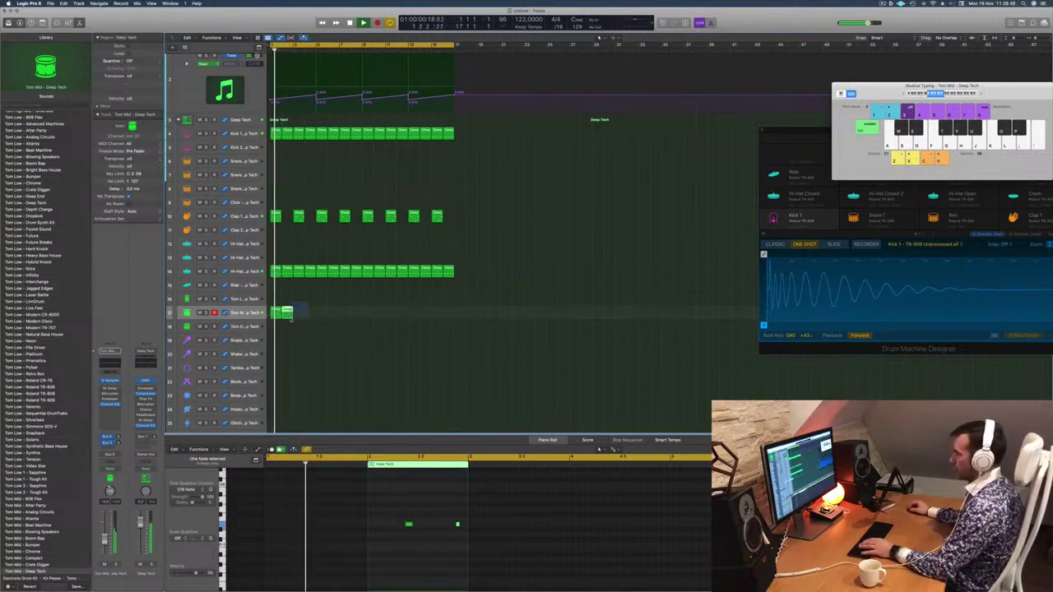
{"action": "key", "text": "Delete"}
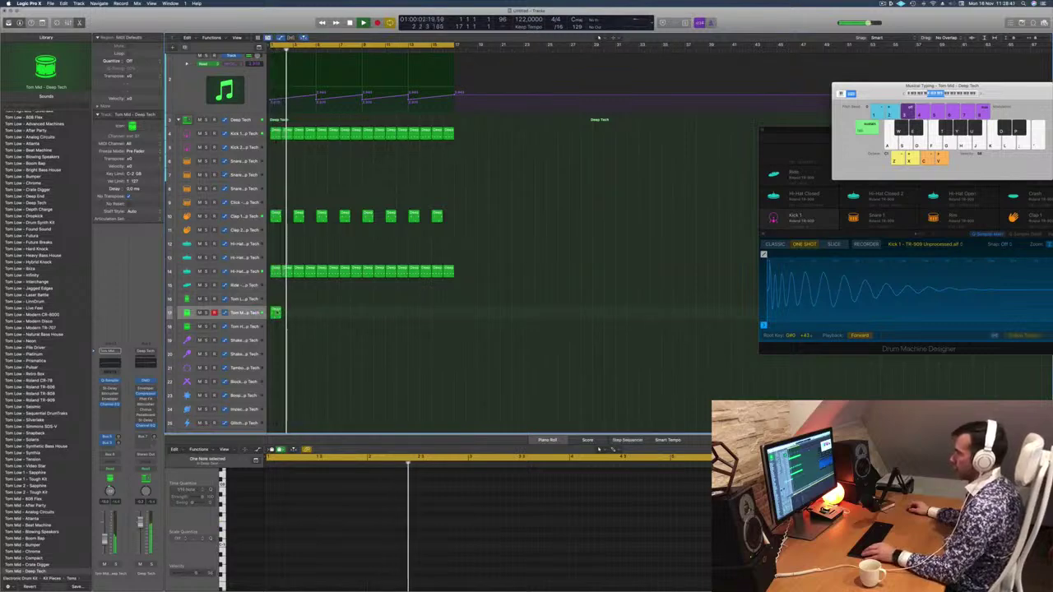
Step: Copy the tom region to every second bar of the Tom Mid track, from bar 1 through bar 15
{"action": "left_click_drag", "start_coordinate": [277, 314], "coordinate": [368, 320]}
{"action": "scroll", "coordinate": [394, 199], "scroll_direction": "up", "scroll_amount": 3}
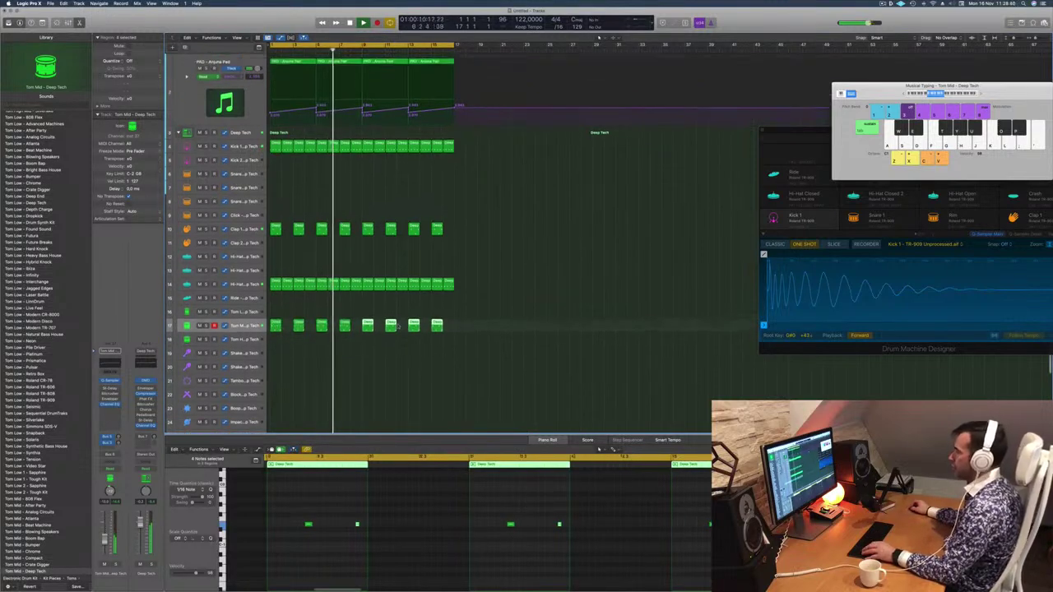
Step: Duplicate the first Sylenth1 pad track and copy its opening region to bar 1 of the new track without the automation
{"action": "scroll", "coordinate": [394, 200], "scroll_direction": "up", "scroll_amount": 1}
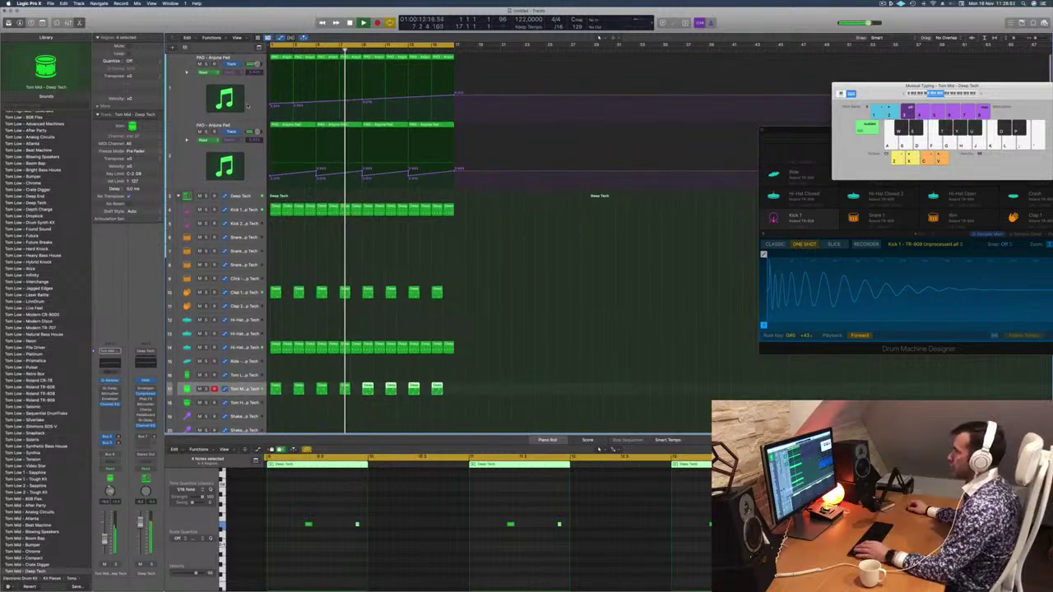
{"action": "left_click", "coordinate": [248, 106]}
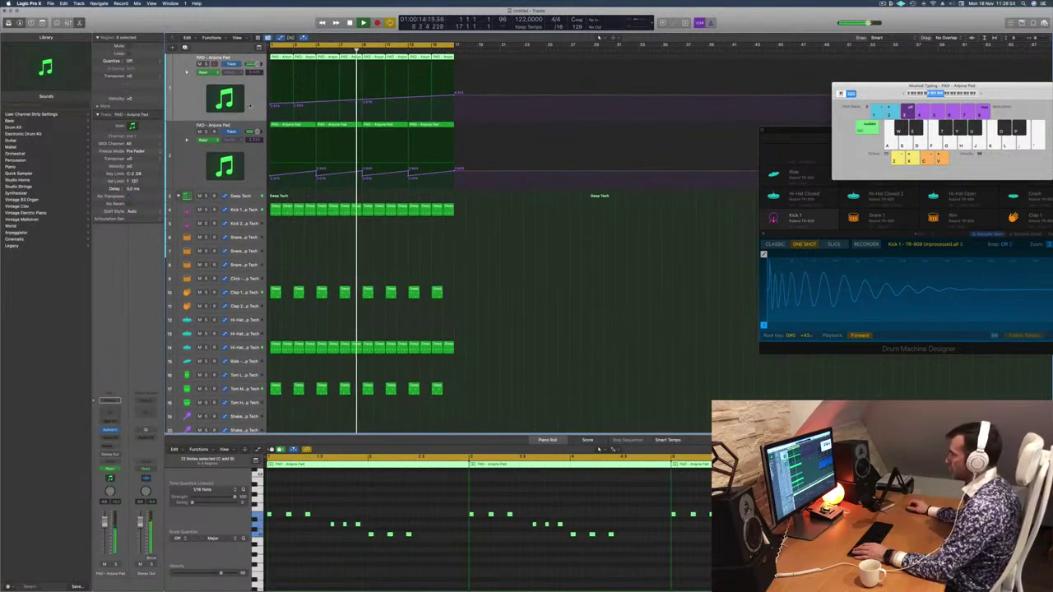
{"action": "key", "text": "Return"}
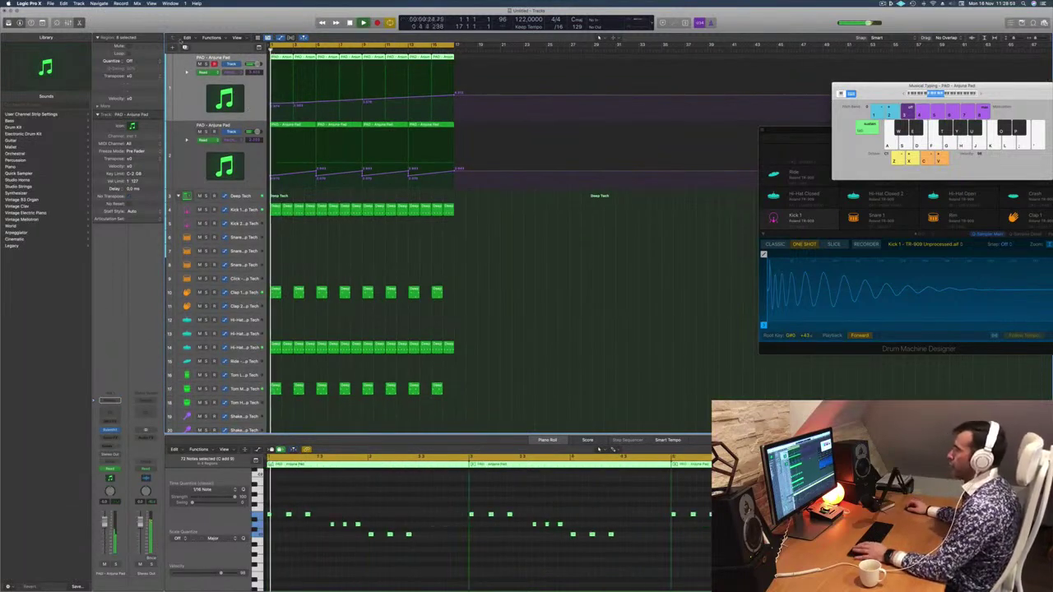
{"action": "key", "text": "super+d"}
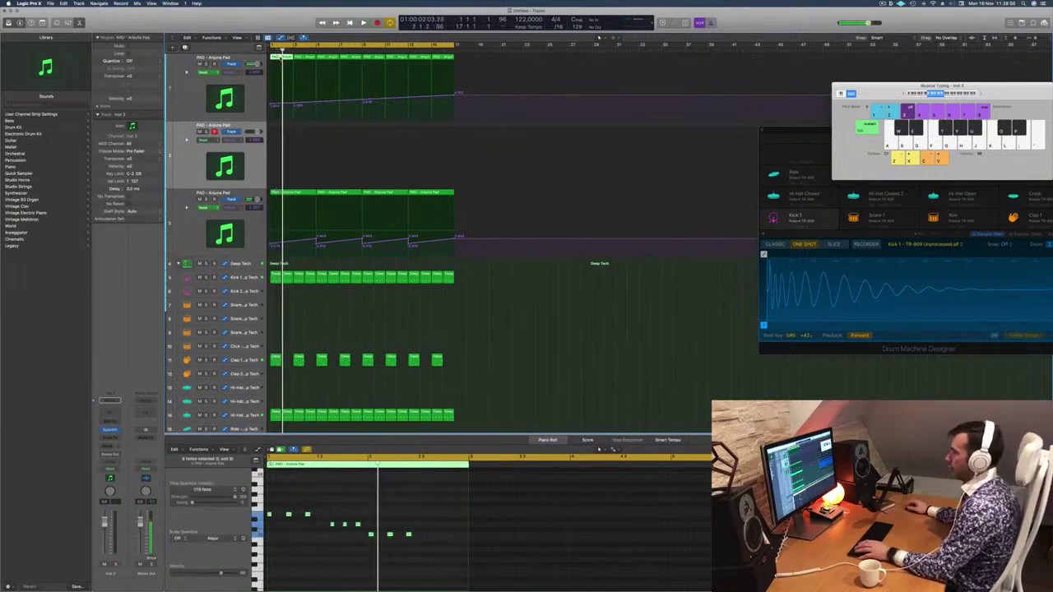
{"action": "left_click_drag", "start_coordinate": [281, 56], "coordinate": [280, 125]}
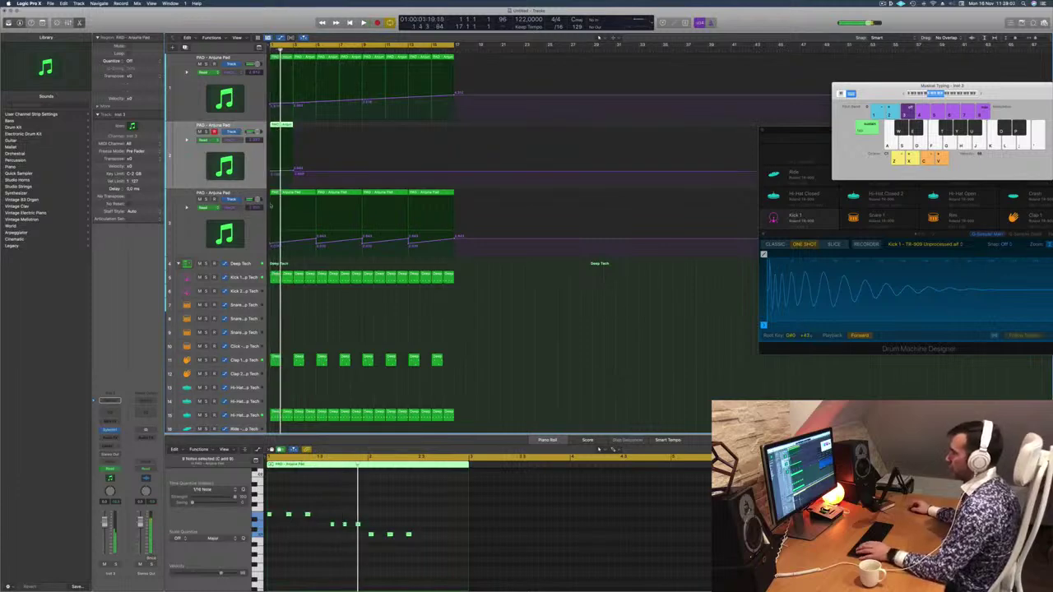
{"action": "left_click", "coordinate": [300, 560]}
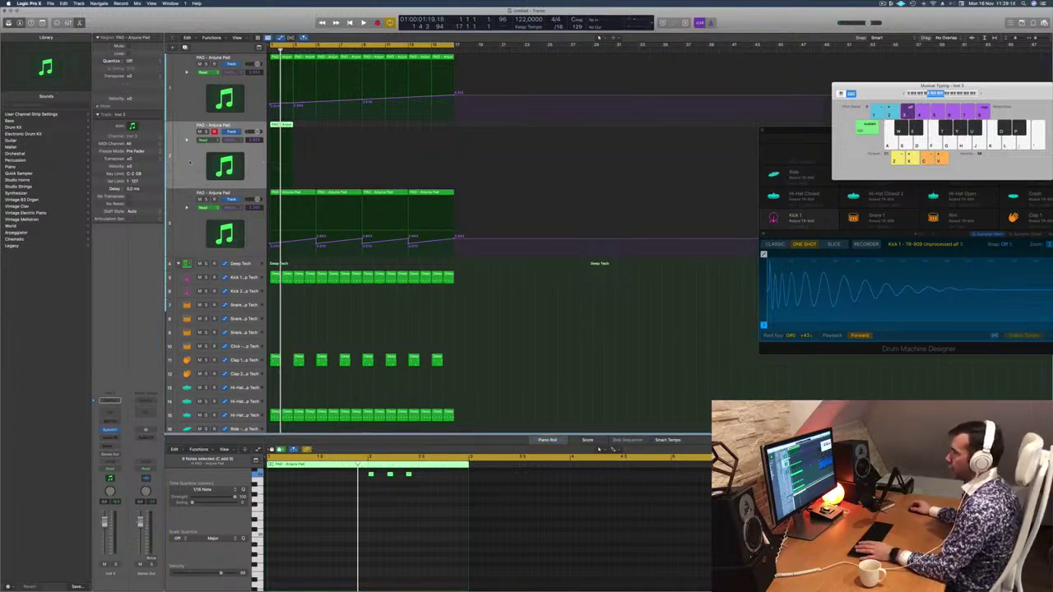
Step: Open Sylenth1 on the duplicated track and load the BASS - Acid Bass preset in place of the pad sound
{"action": "key", "text": "Return"}
{"action": "key", "text": "space"}
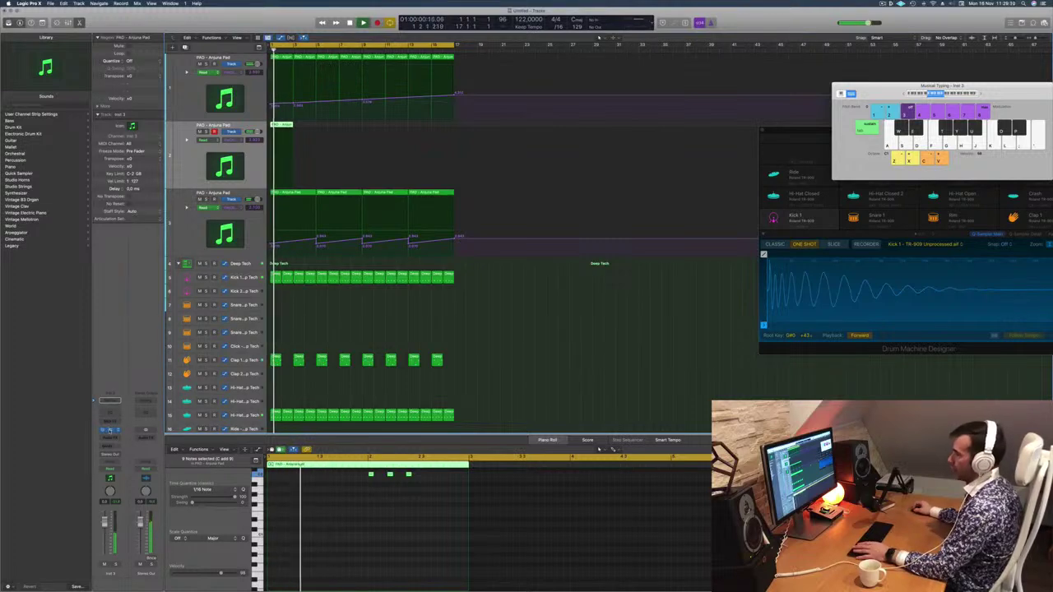
{"action": "left_click", "coordinate": [109, 430]}
{"action": "left_click_drag", "start_coordinate": [462, 95], "coordinate": [500, 129]}
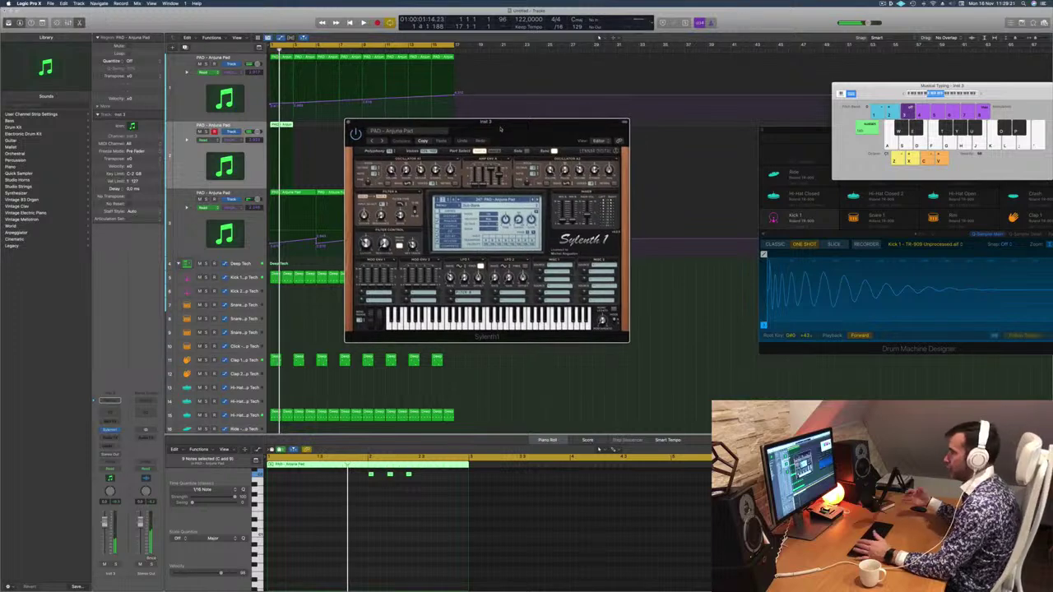
{"action": "left_click", "coordinate": [485, 200]}
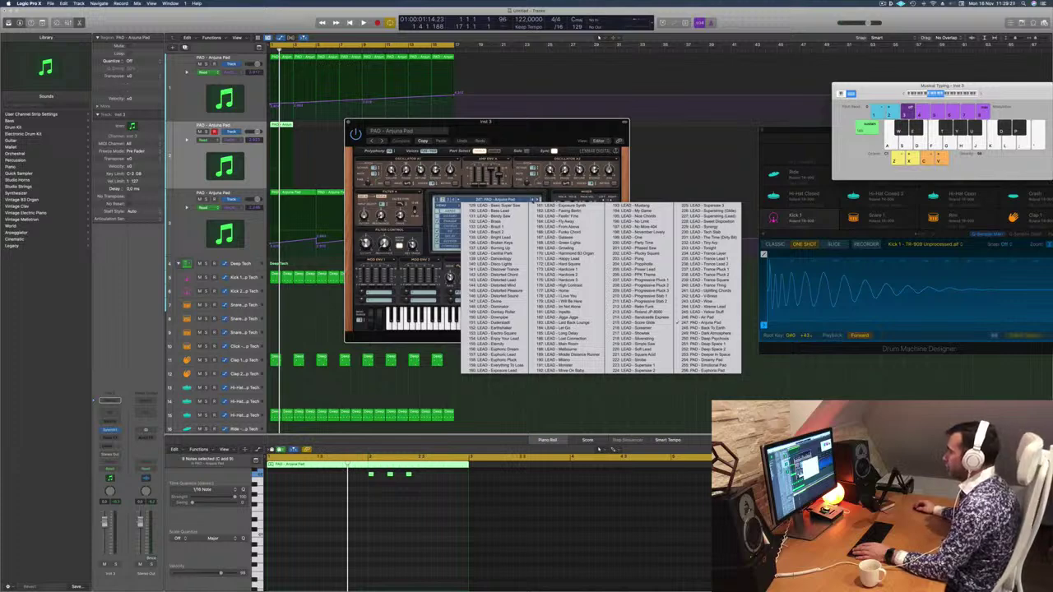
{"action": "left_click", "coordinate": [533, 200]}
{"action": "left_click", "coordinate": [485, 200]}
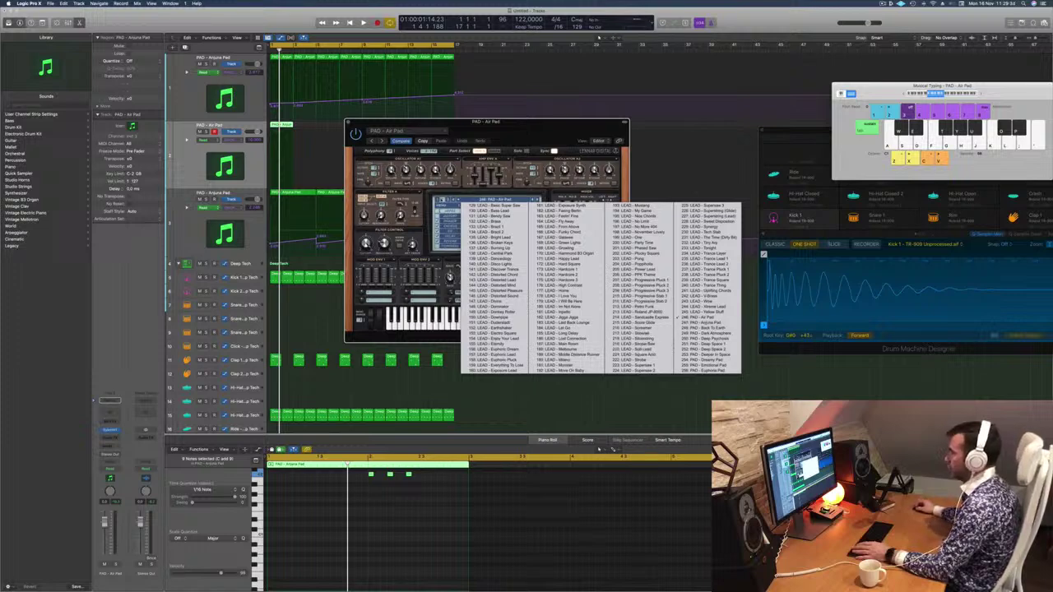
{"action": "left_click", "coordinate": [450, 278]}
{"action": "left_click", "coordinate": [486, 200]}
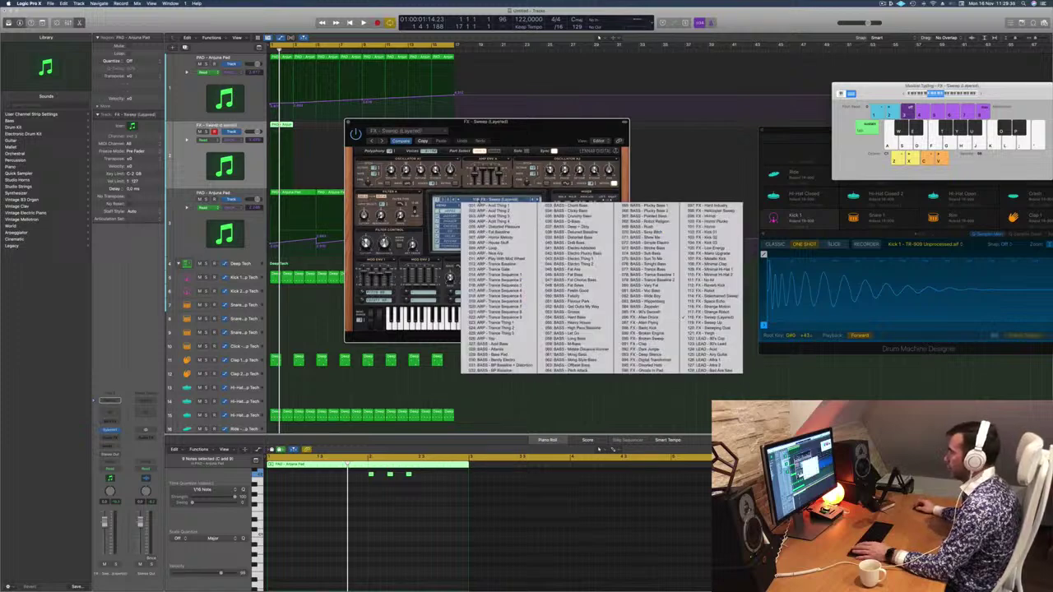
{"action": "left_click", "coordinate": [494, 345]}
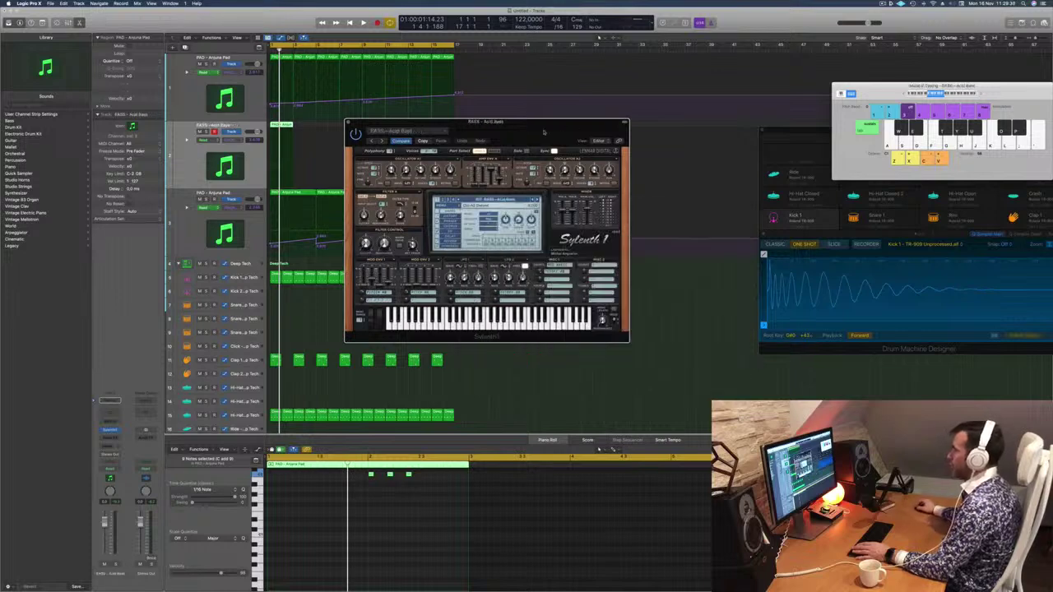
Step: Audition the bass presets that follow Acid Bass during playback and settle on BASS - D-Bass
{"action": "left_click_drag", "start_coordinate": [518, 130], "coordinate": [569, 132]}
{"action": "key", "text": "space"}
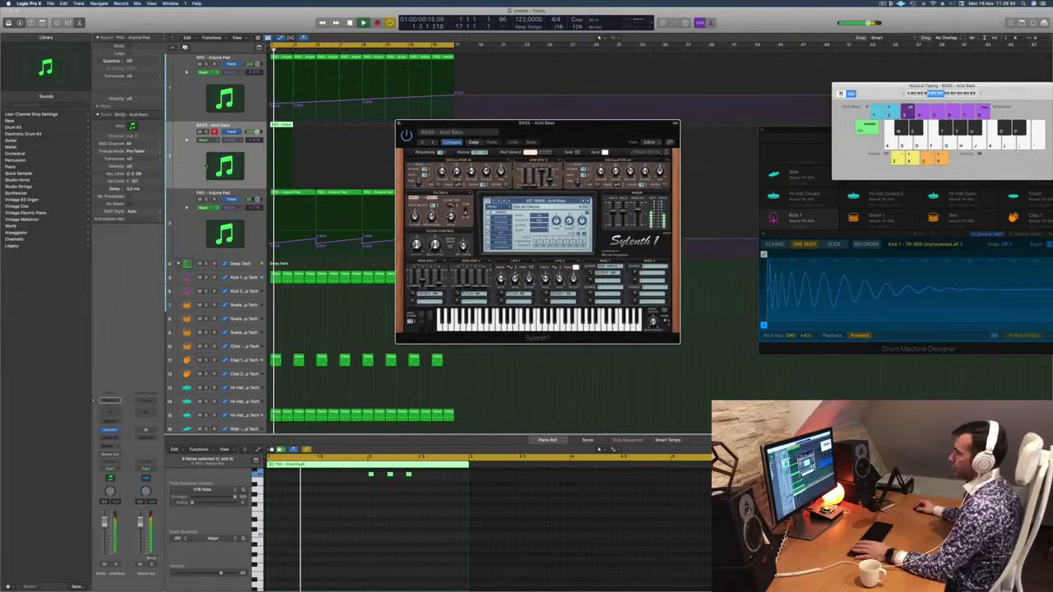
{"action": "key", "text": "space"}
{"action": "left_click", "coordinate": [191, 172]}
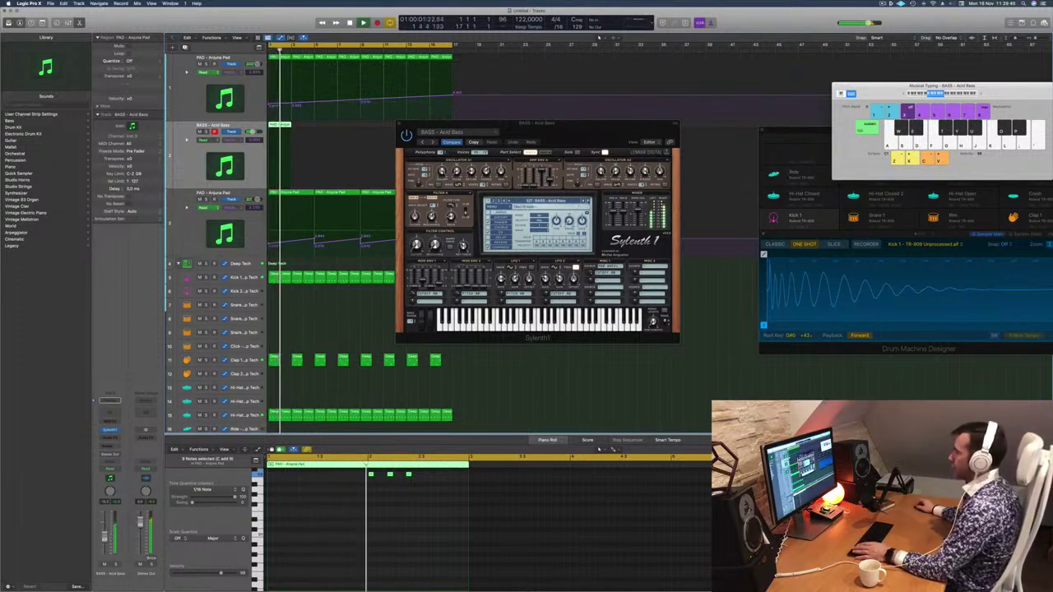
{"action": "left_click", "coordinate": [587, 200]}
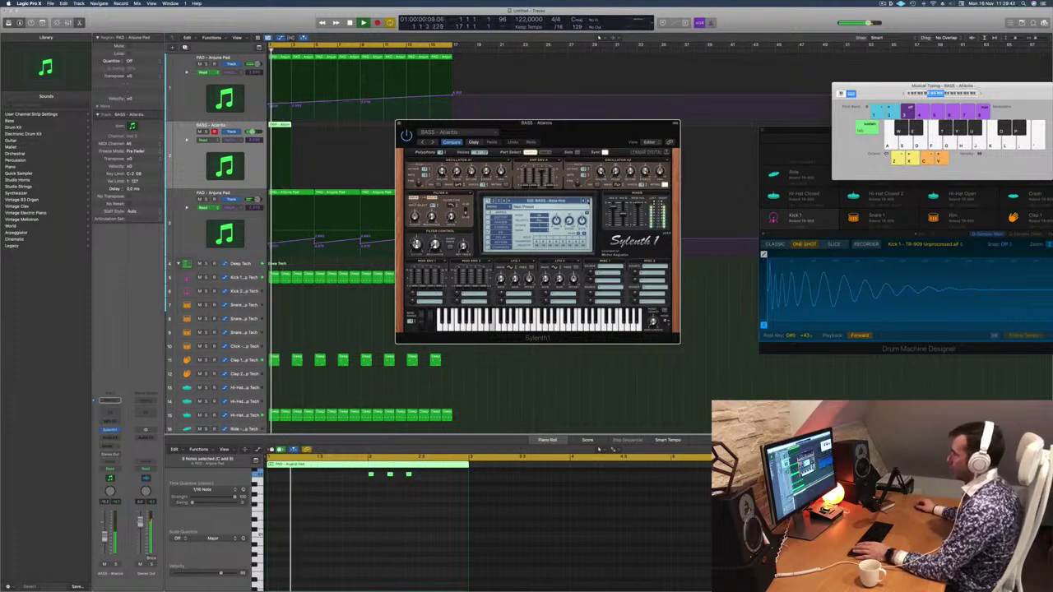
{"action": "key", "text": "]"}
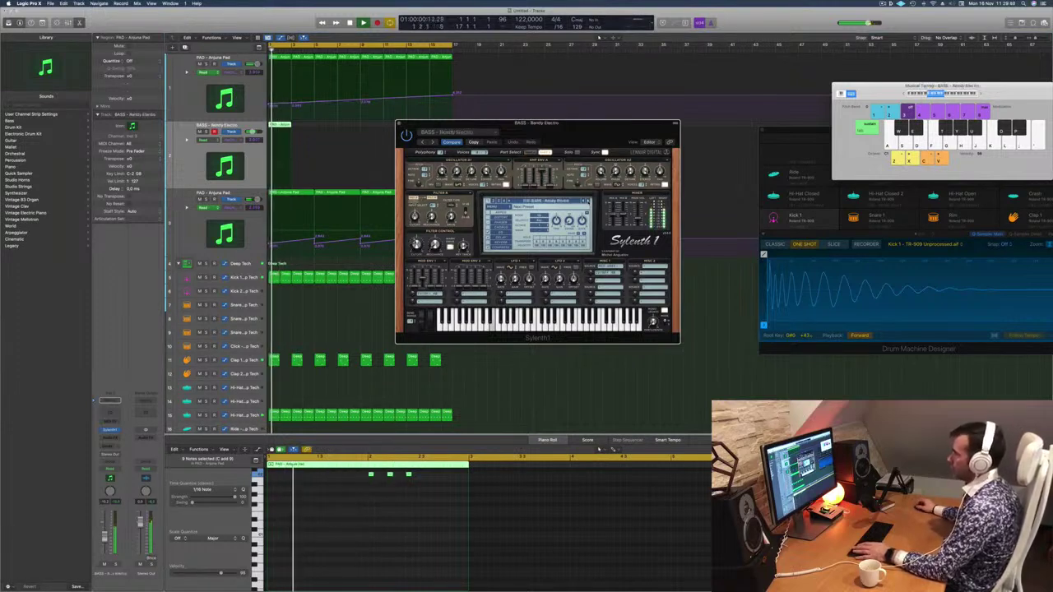
{"action": "key", "text": "]"}
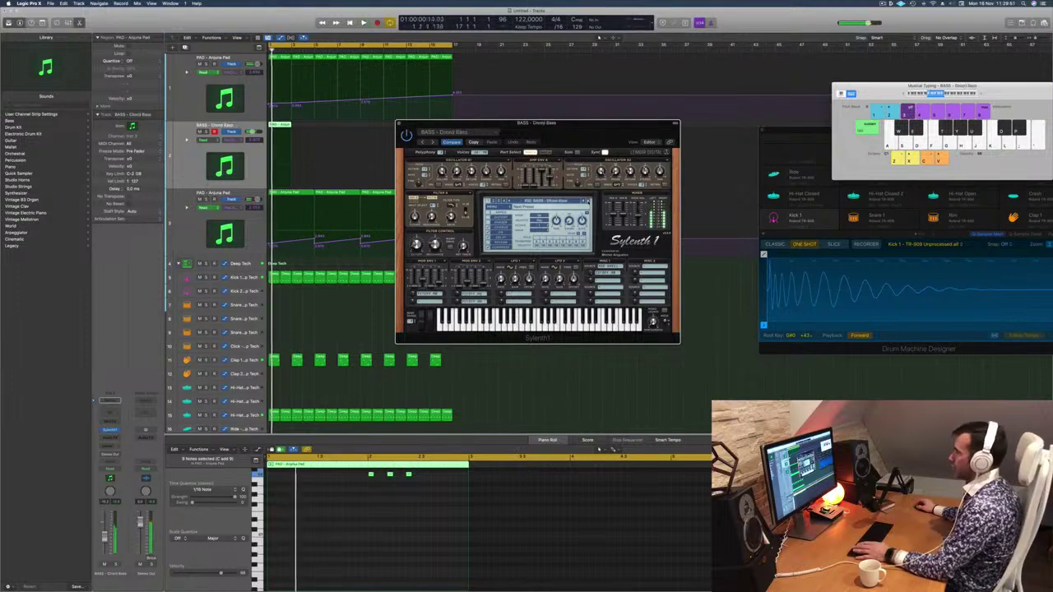
{"action": "key", "text": "Return"}
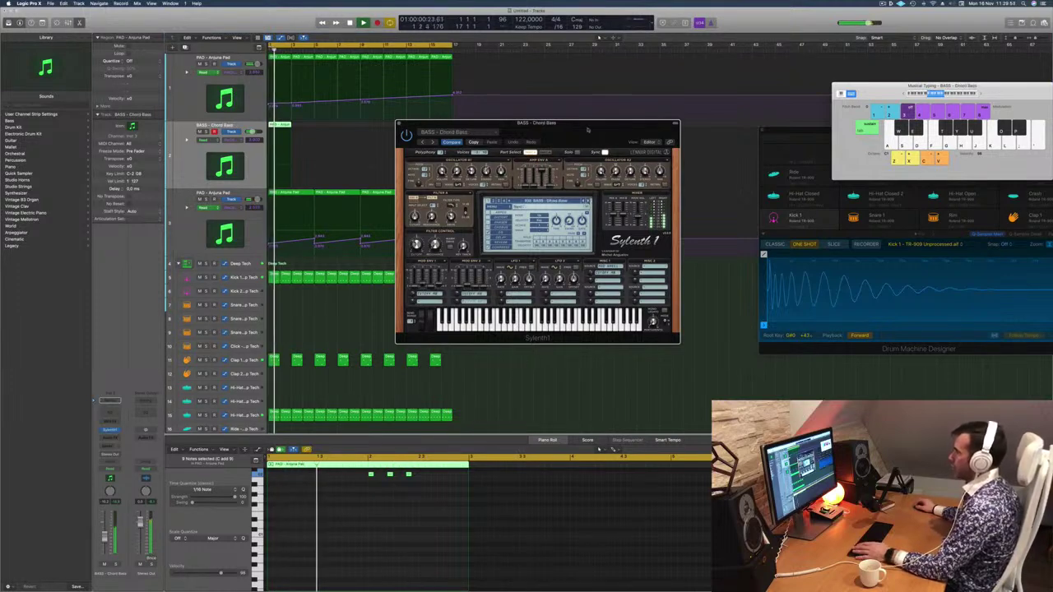
{"action": "left_click_drag", "start_coordinate": [599, 123], "coordinate": [596, 221]}
{"action": "key", "text": "]"}
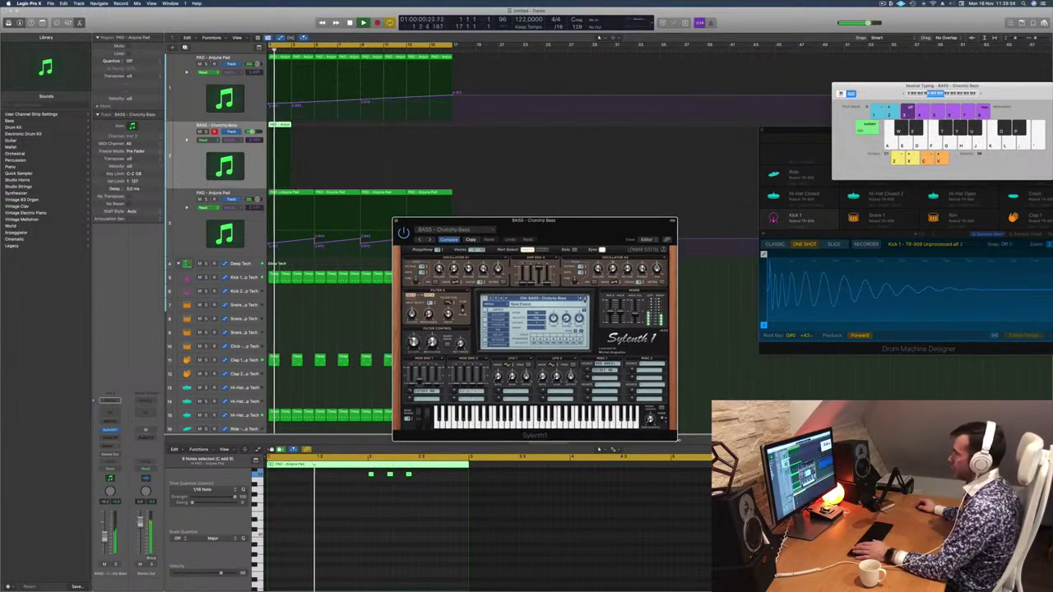
{"action": "key", "text": "]"}
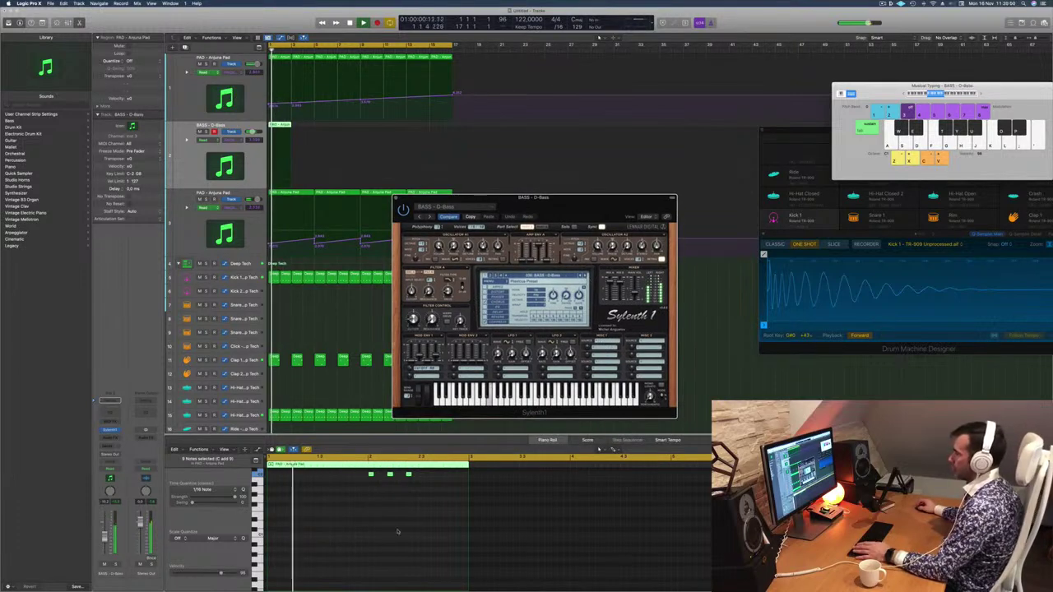
Step: Lengthen all nine notes of the bass track's region to about double their length
{"action": "scroll", "coordinate": [397, 535], "scroll_direction": "up", "scroll_amount": 4}
{"action": "key", "text": "Return"}
{"action": "left_click", "coordinate": [315, 538]}
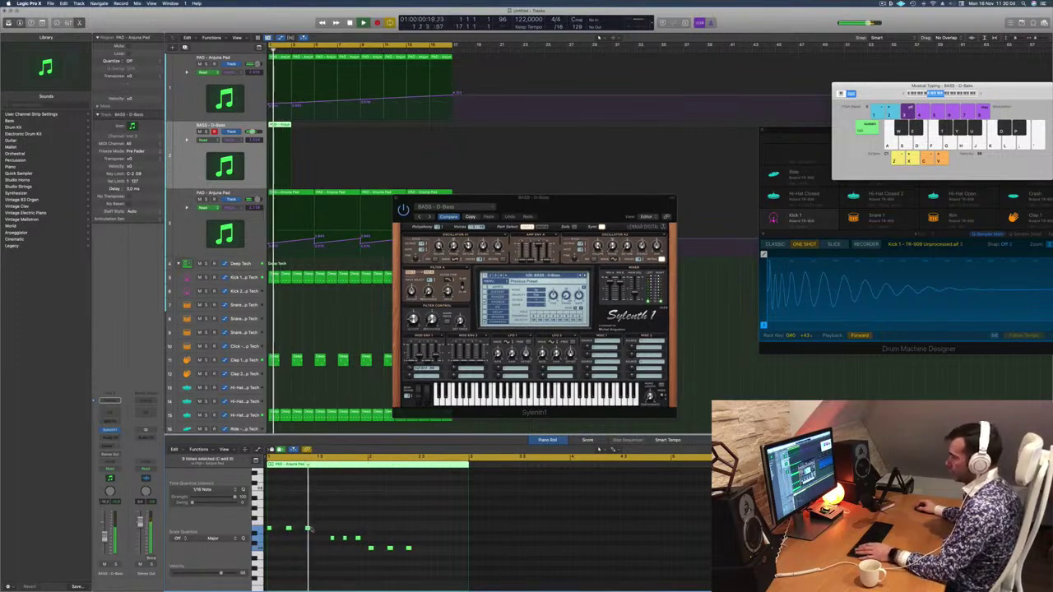
{"action": "left_click_drag", "start_coordinate": [311, 528], "coordinate": [317, 528]}
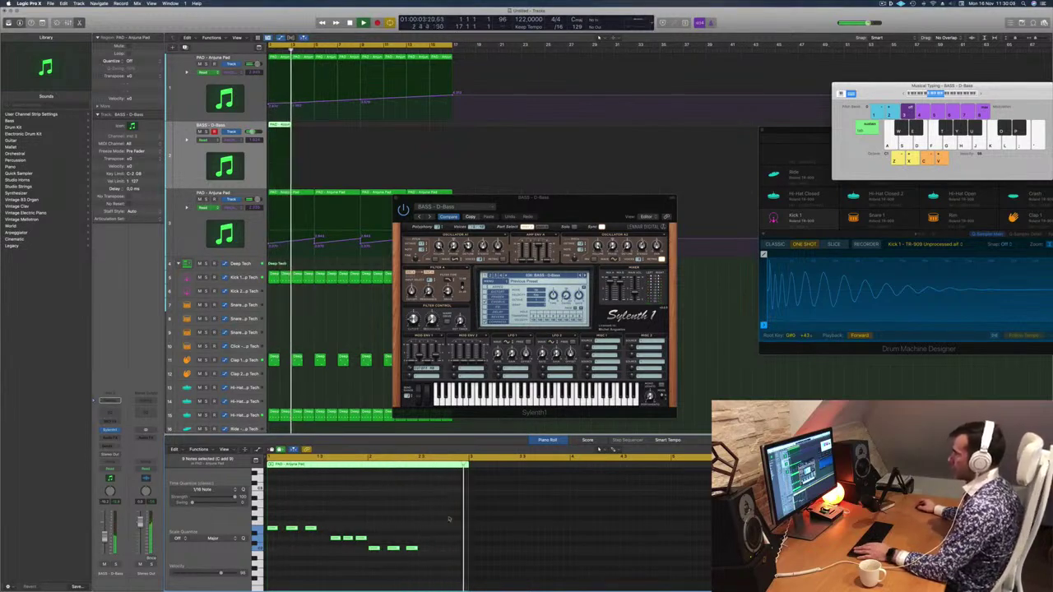
{"action": "left_click_drag", "start_coordinate": [545, 203], "coordinate": [536, 201]}
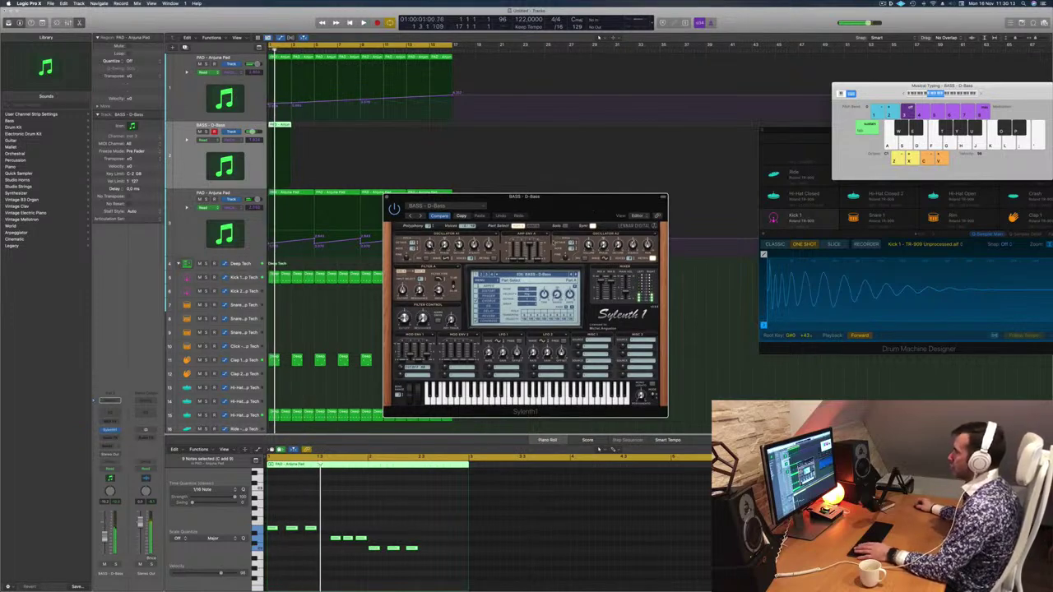
Step: Audition the bass presets that follow D-Bass during playback and settle on BASS - Robot Religion
{"action": "left_click", "coordinate": [576, 275]}
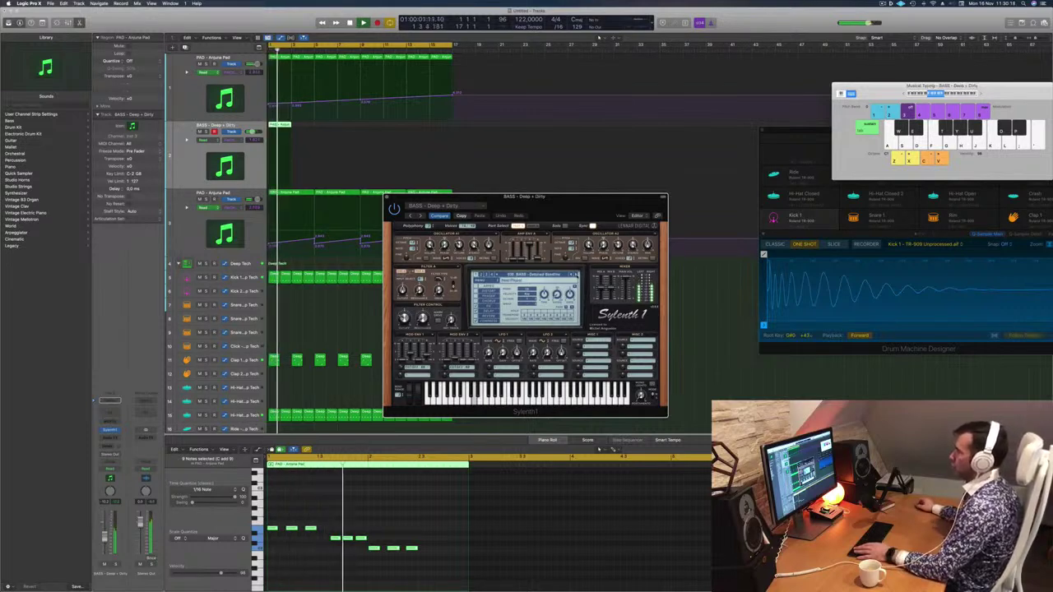
{"action": "key", "text": "bracketright"}
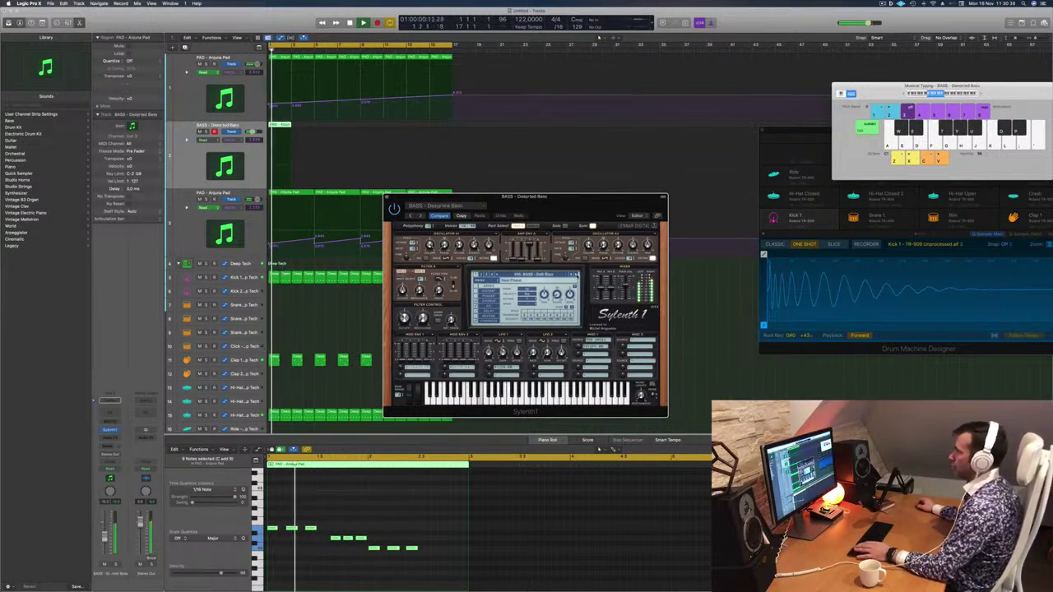
{"action": "key", "text": "bracketright"}
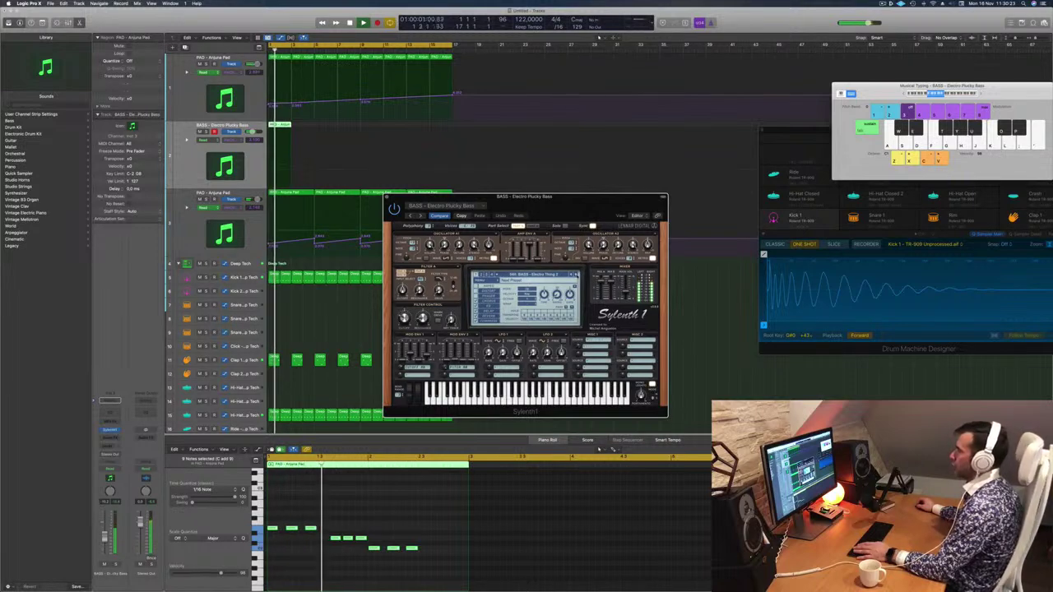
{"action": "key", "text": "bracketright"}
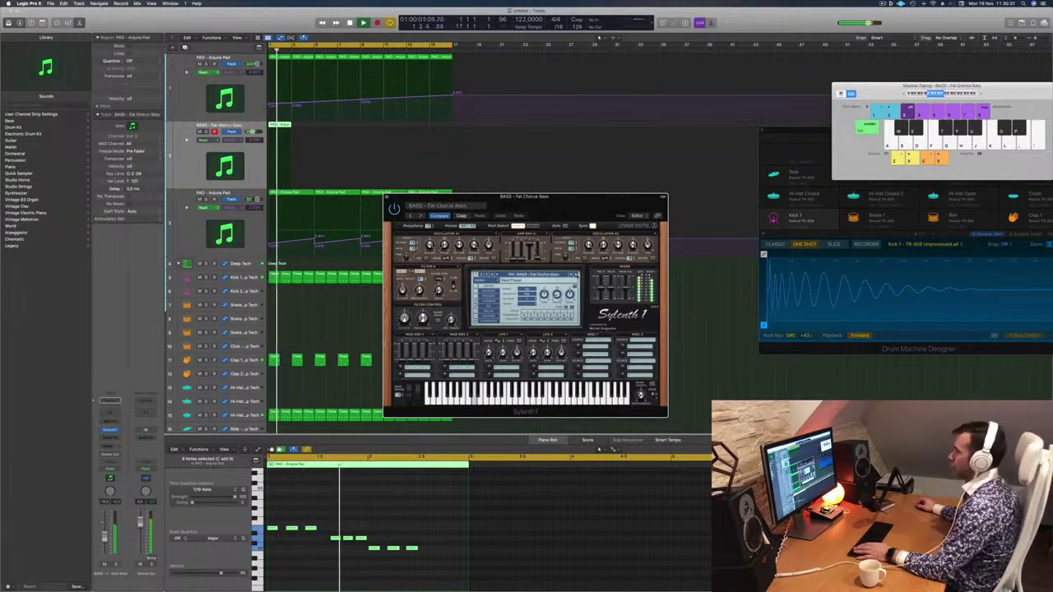
{"action": "key", "text": "bracketright"}
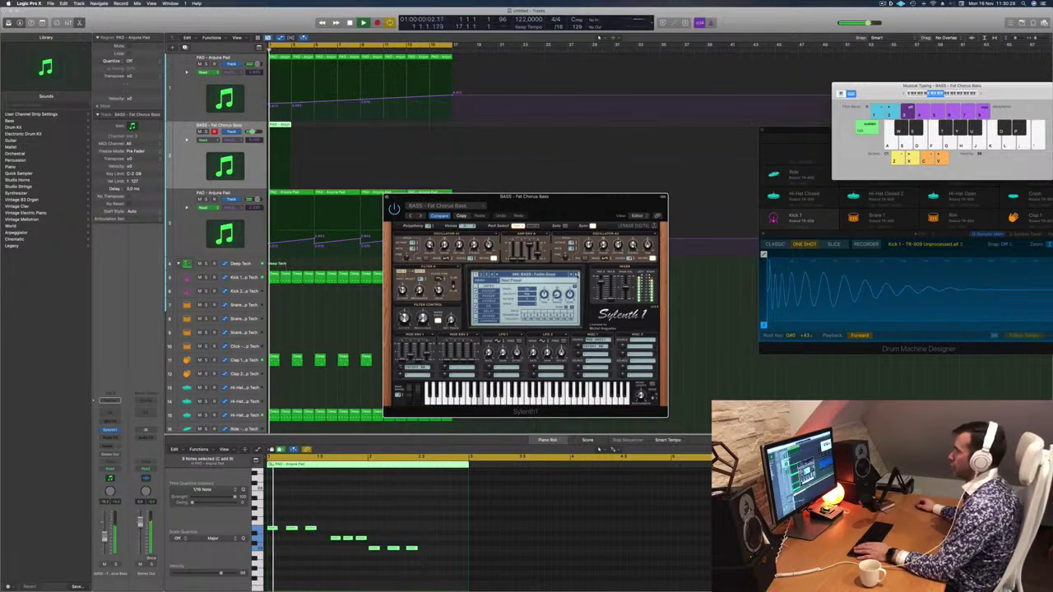
{"action": "key", "text": "bracketright"}
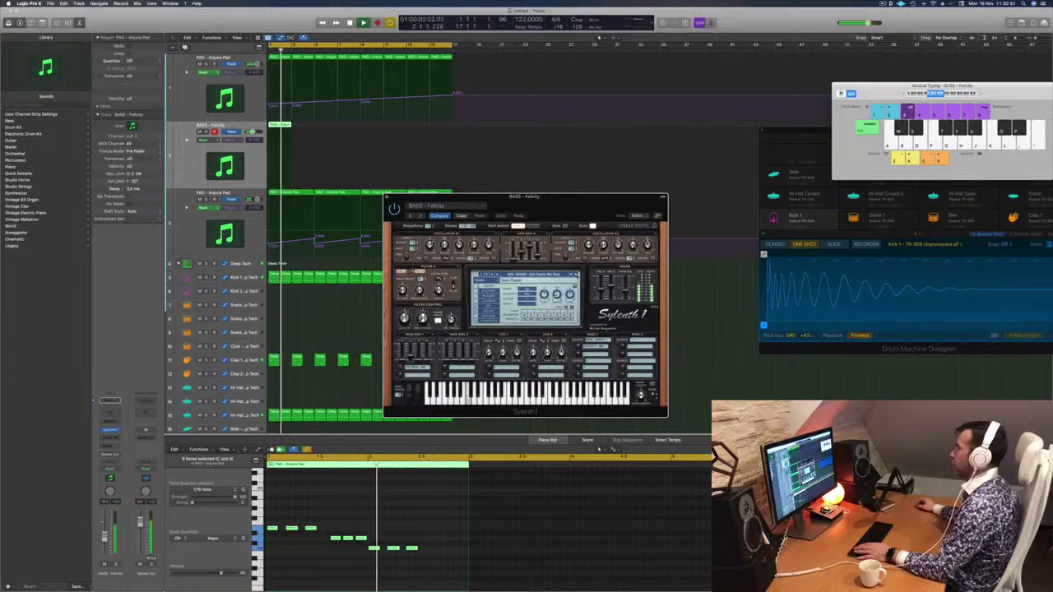
{"action": "key", "text": "bracketright"}
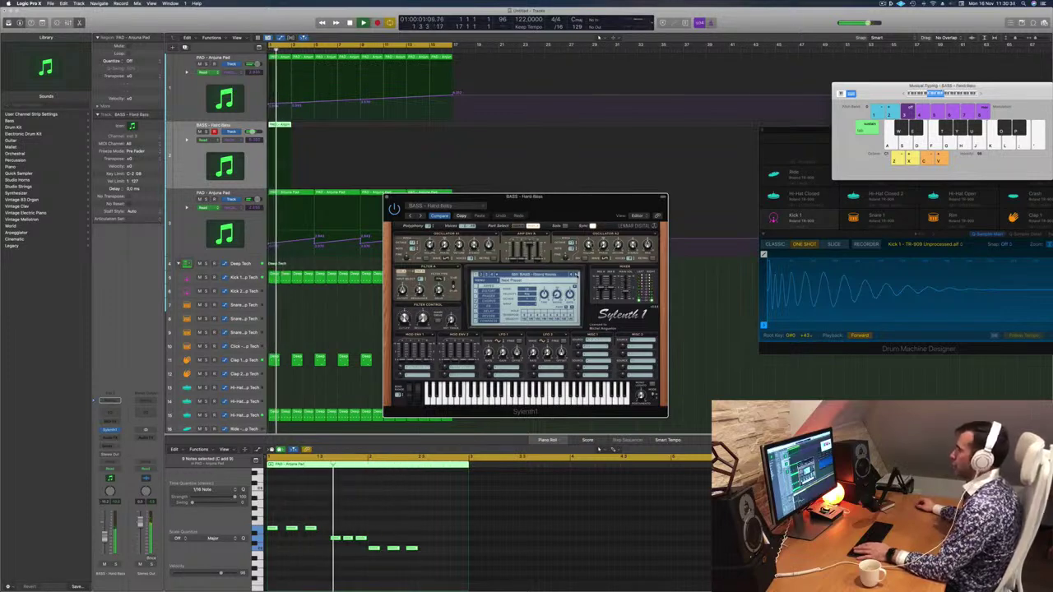
{"action": "key", "text": "bracketright"}
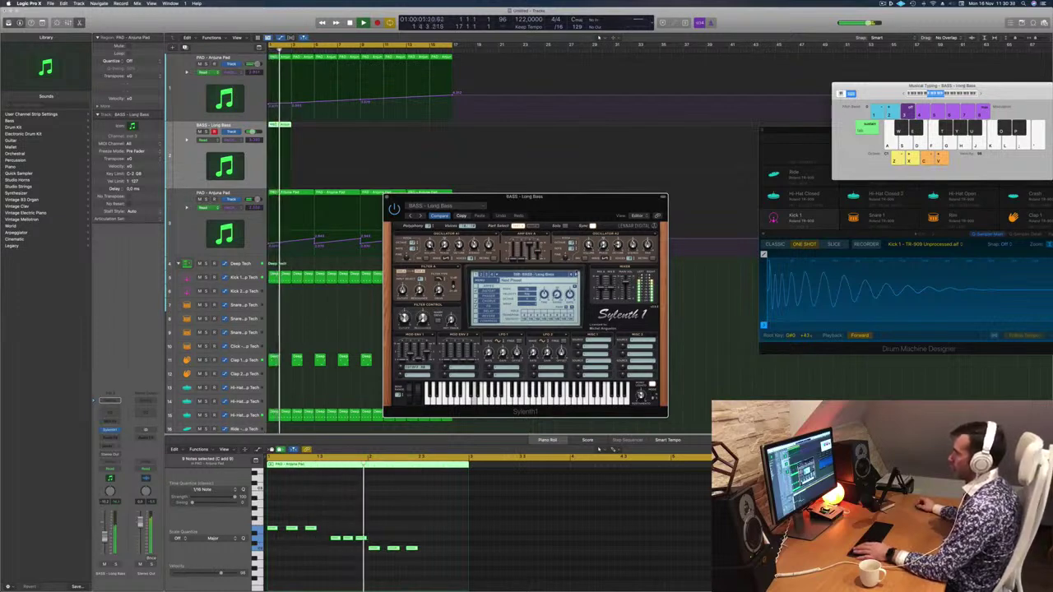
{"action": "left_click", "coordinate": [576, 274]}
{"action": "left_click", "coordinate": [576, 275]}
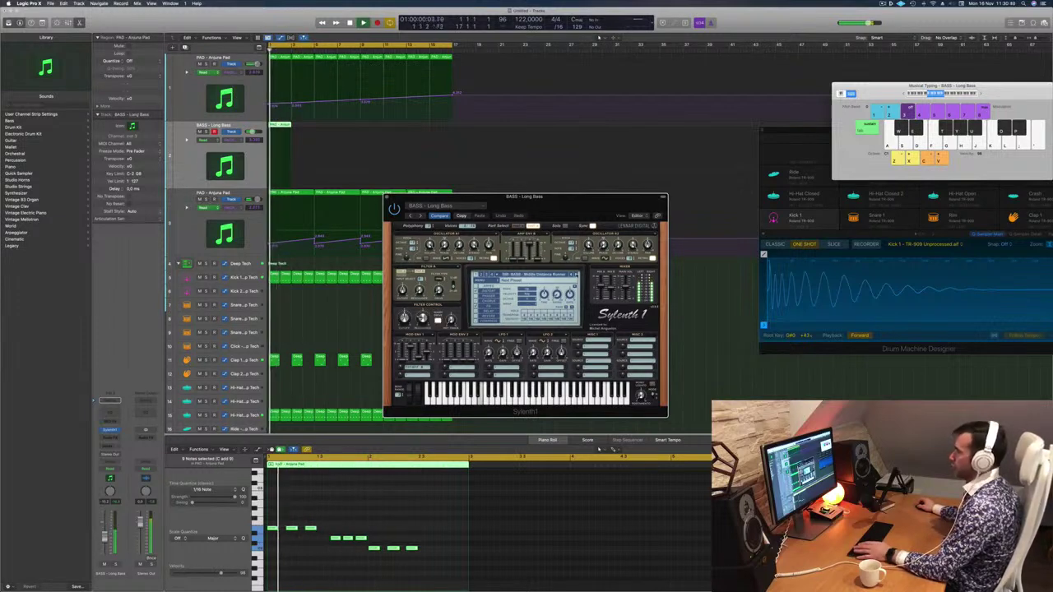
{"action": "key", "text": "bracketright"}
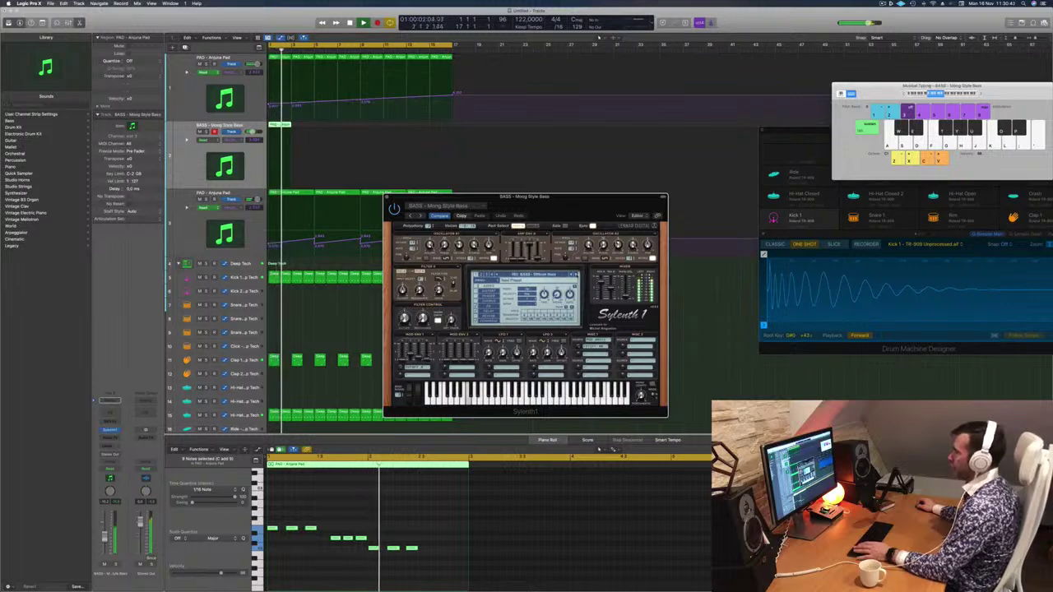
{"action": "key", "text": "bracketright"}
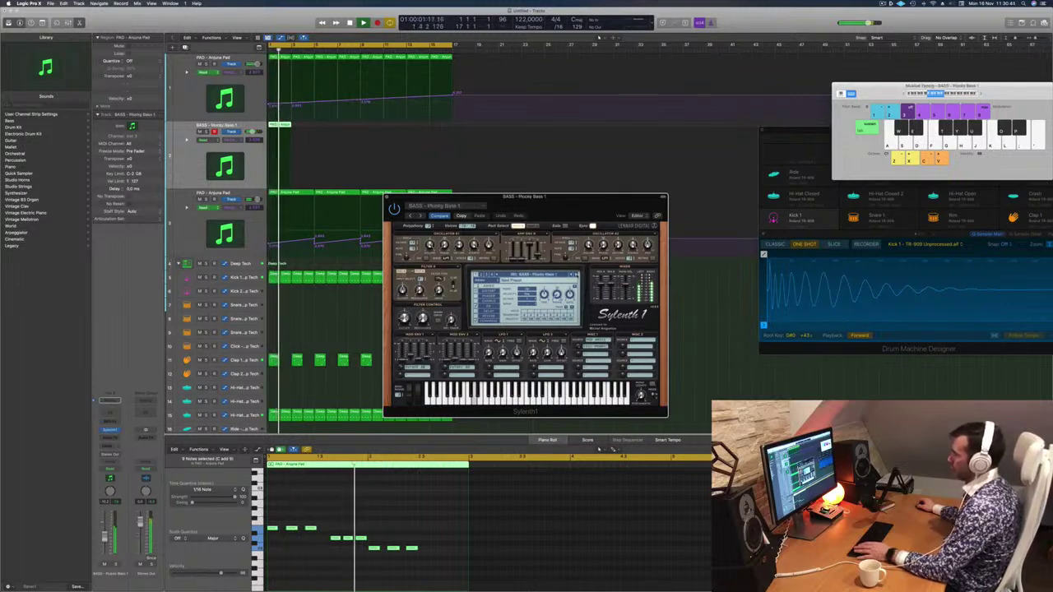
{"action": "key", "text": "bracketright"}
{"action": "key", "text": "bracketright"}
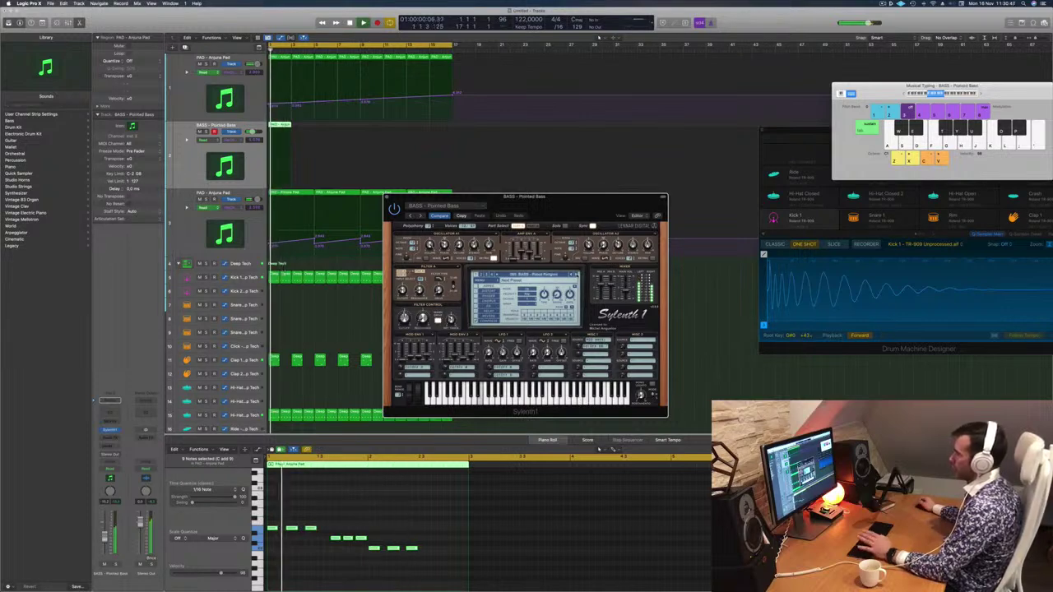
{"action": "left_click_drag", "start_coordinate": [576, 197], "coordinate": [601, 179]}
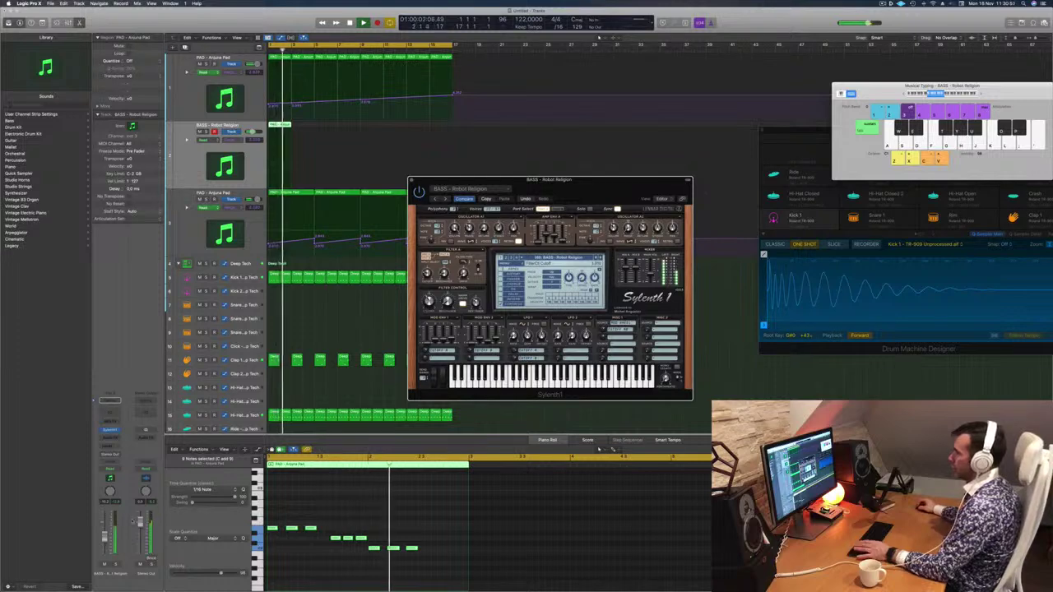
Step: Raise the bass track's volume slightly and insert a Compressor after Sylenth1 on its channel strip
{"action": "left_click_drag", "start_coordinate": [105, 540], "coordinate": [106, 535]}
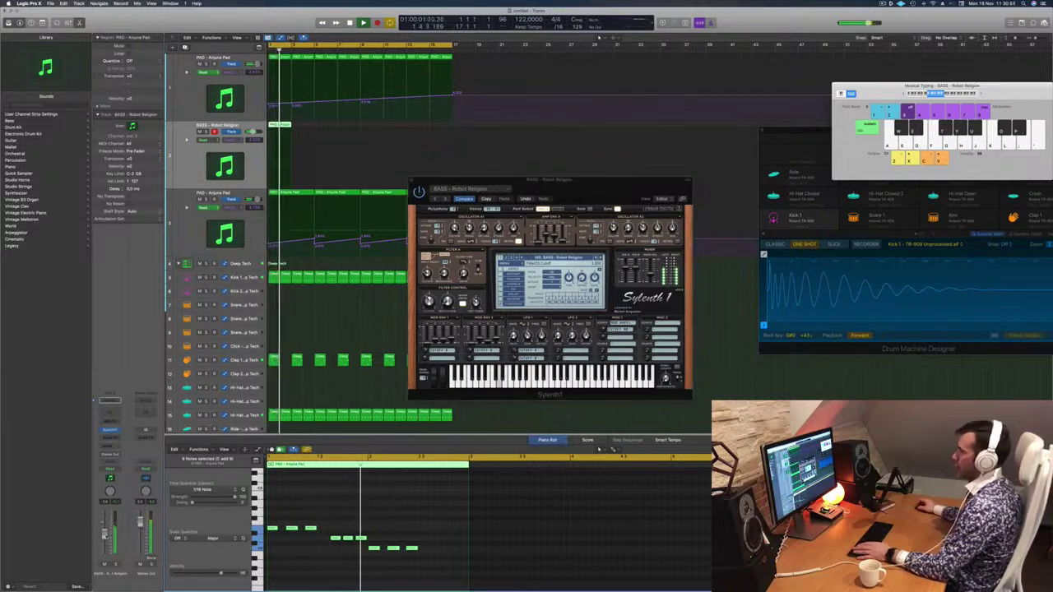
{"action": "left_click", "coordinate": [113, 414]}
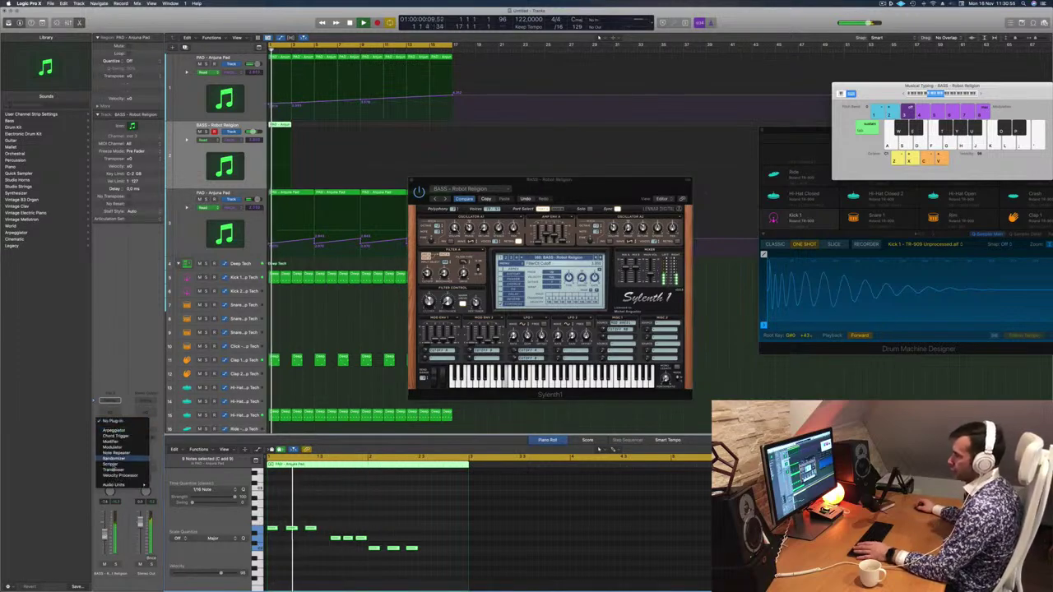
{"action": "left_click", "coordinate": [116, 436]}
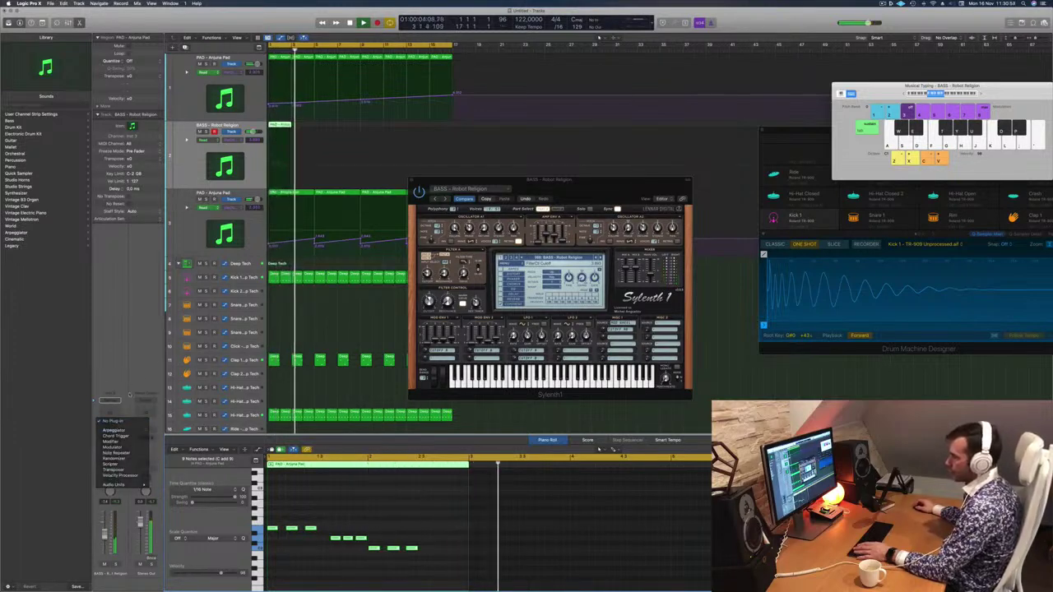
{"action": "left_click", "coordinate": [111, 435]}
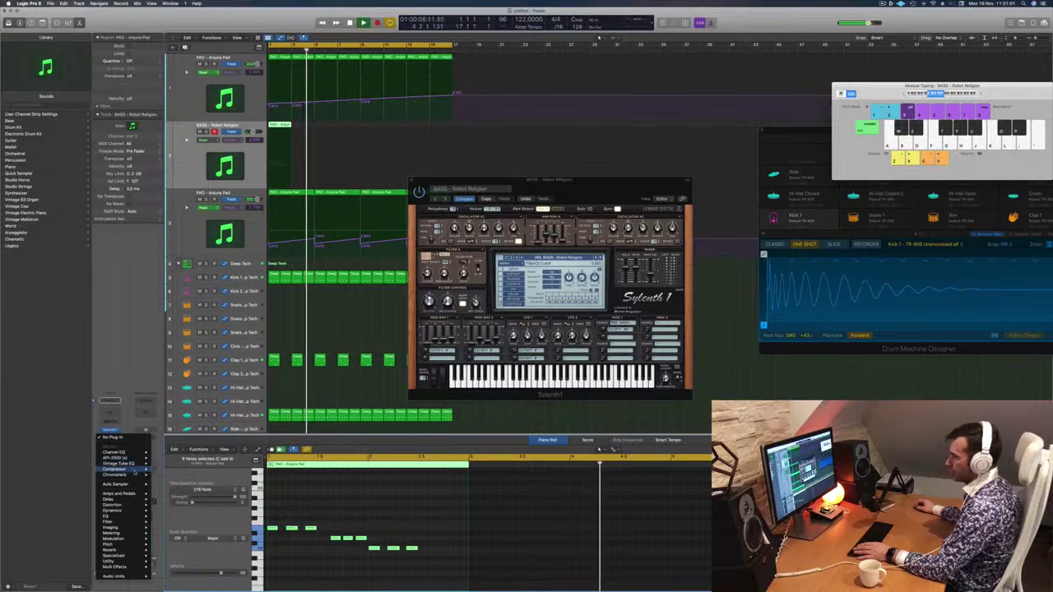
{"action": "left_click", "coordinate": [165, 467]}
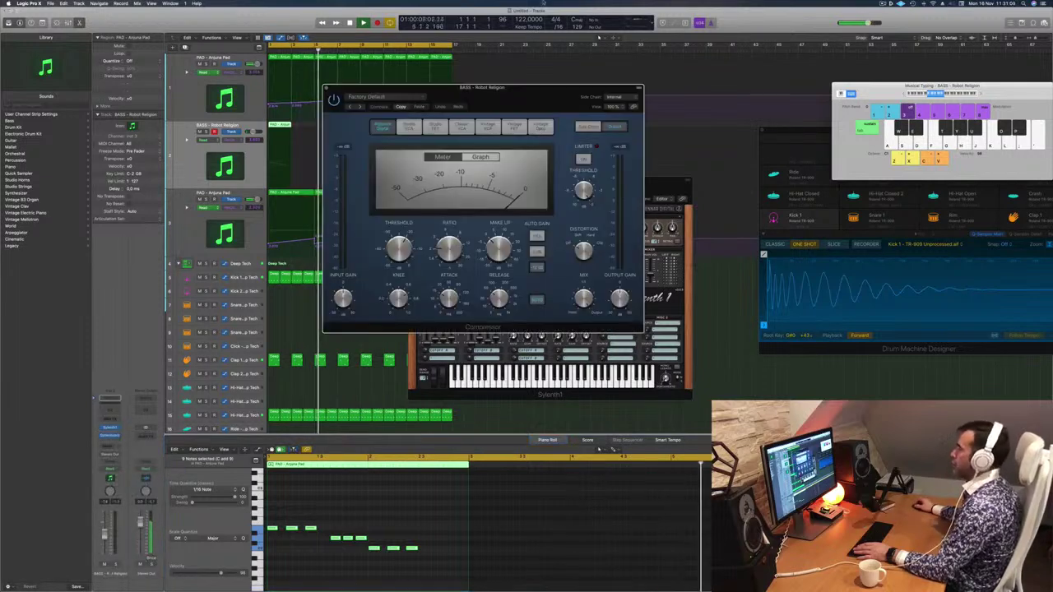
{"action": "left_click_drag", "start_coordinate": [510, 85], "coordinate": [674, 80]}
Step: Set the compressor's side chain to Kick 1 - Deep Tech (Inst 24), adjust its ratio and close the plug-in
{"action": "left_click", "coordinate": [779, 91]}
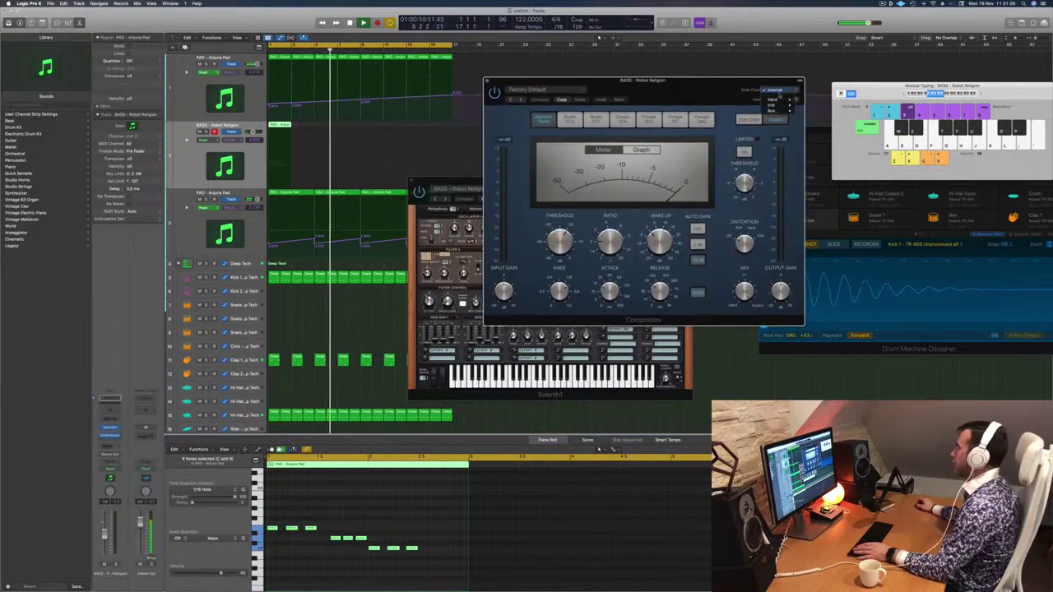
{"action": "mouse_move", "coordinate": [773, 105]}
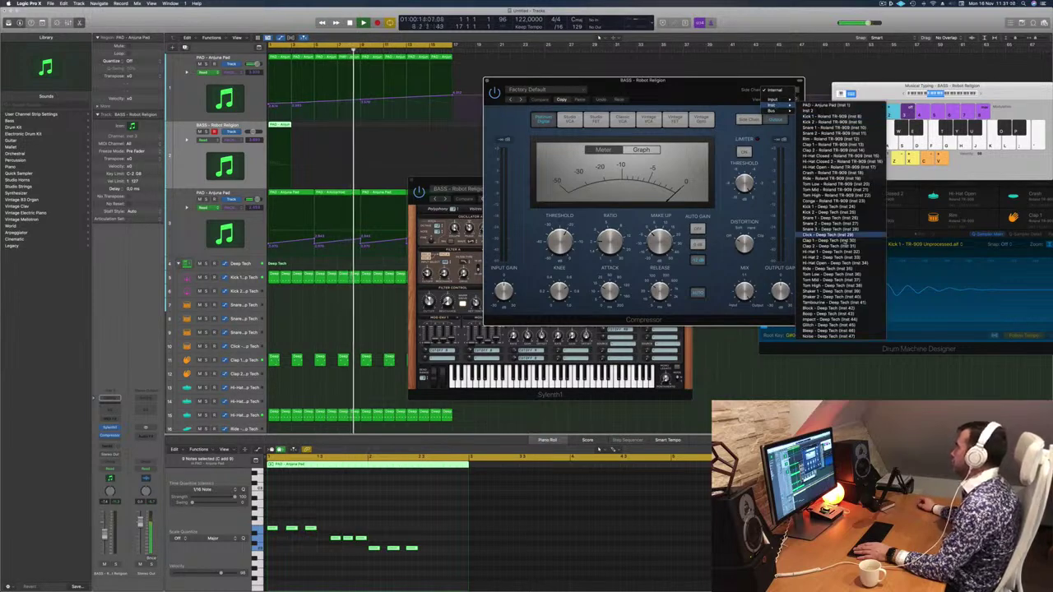
{"action": "left_click", "coordinate": [839, 206]}
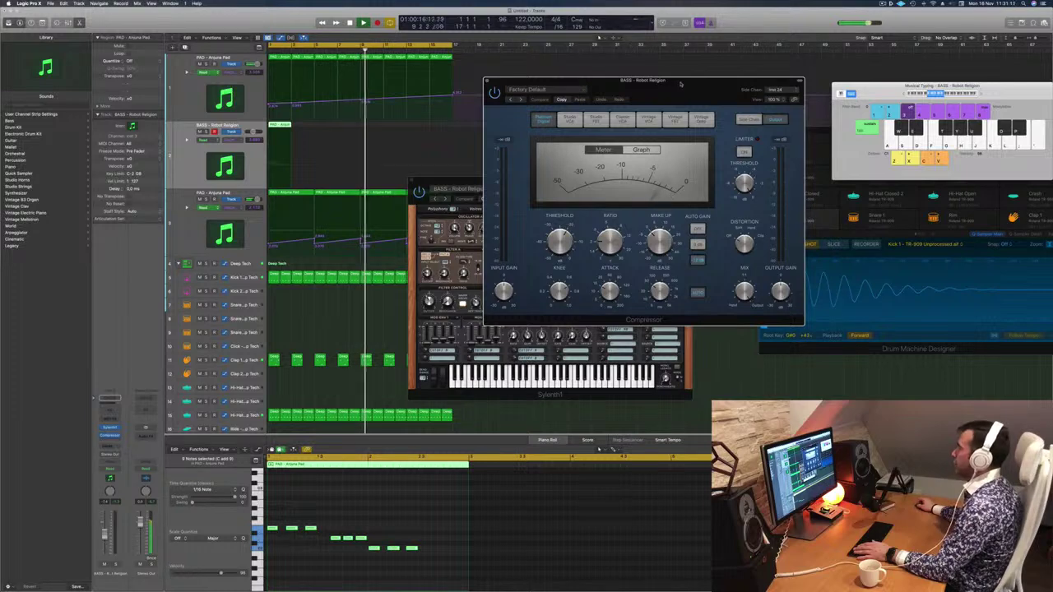
{"action": "left_click_drag", "start_coordinate": [679, 84], "coordinate": [738, 92]}
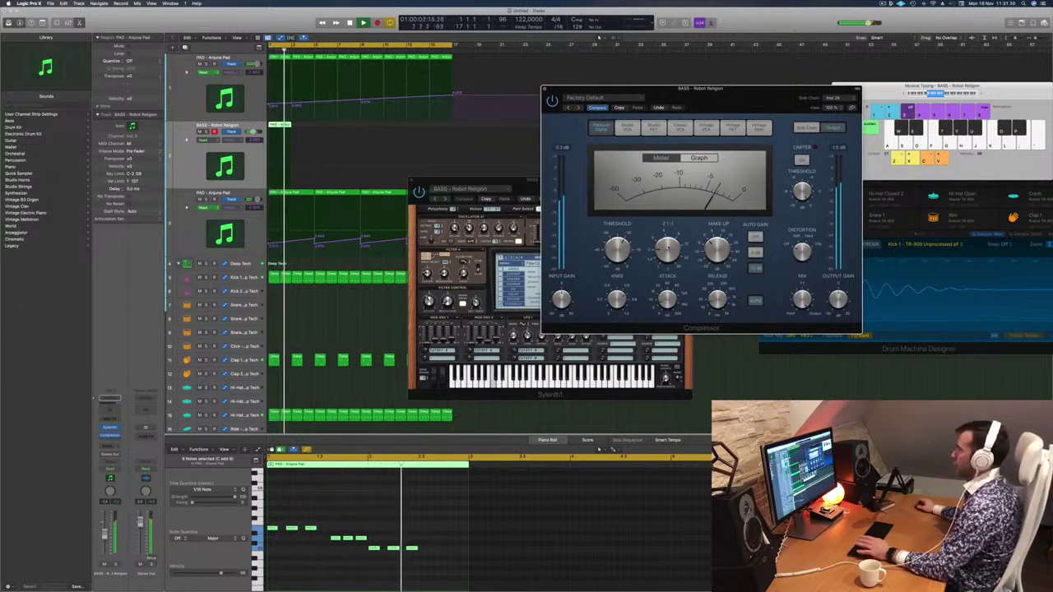
{"action": "left_click", "coordinate": [545, 89]}
{"action": "key", "text": "space"}
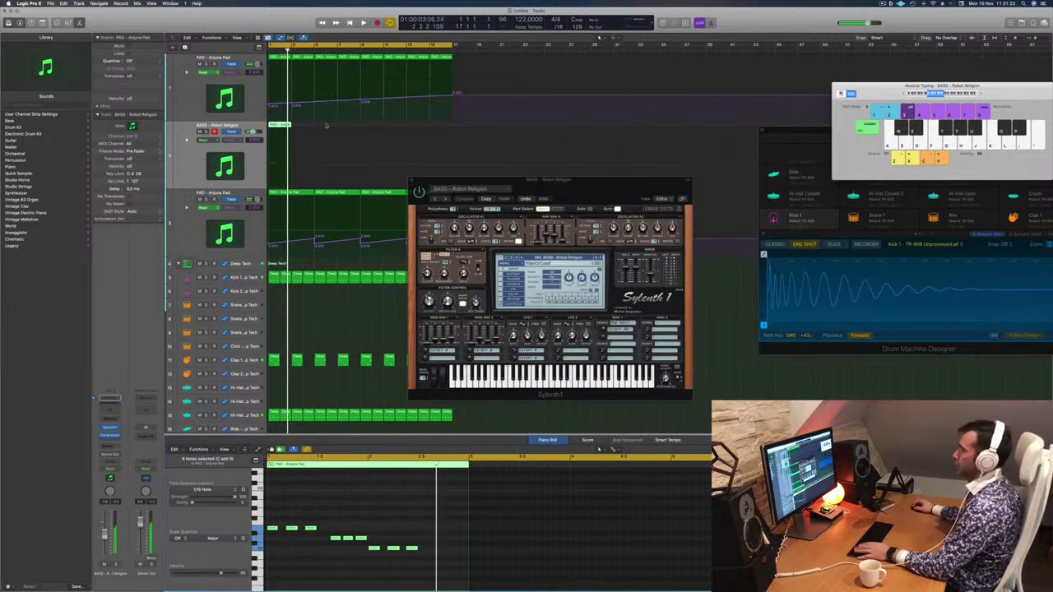
Step: Copy the bass region repeatedly along its track up to bar 17
{"action": "left_click_drag", "start_coordinate": [281, 125], "coordinate": [306, 130]}
{"action": "key", "text": "super+z"}
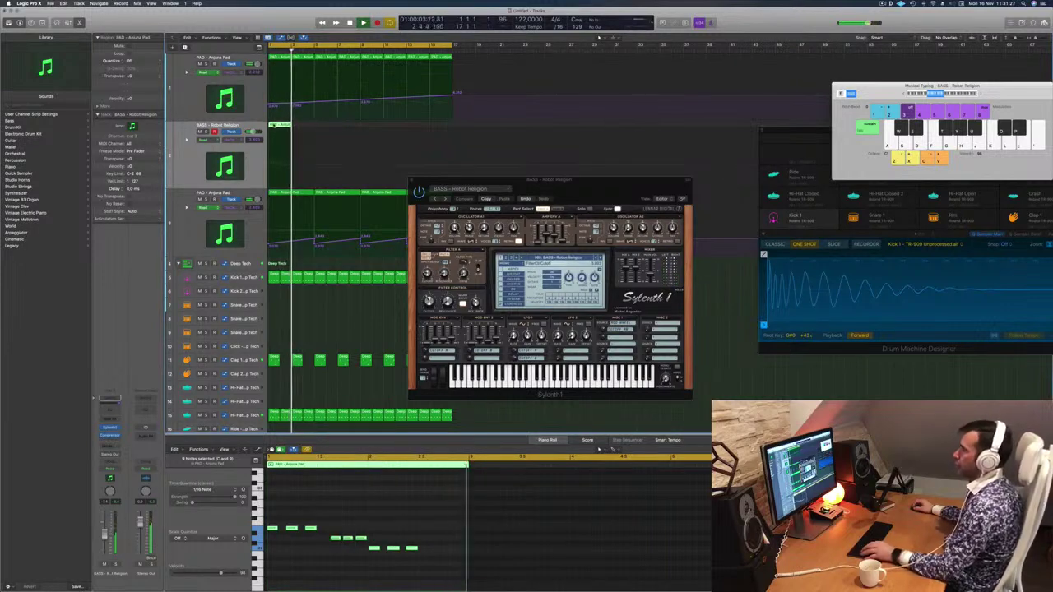
{"action": "left_click_drag", "start_coordinate": [295, 127], "coordinate": [362, 131]}
{"action": "key", "text": "Return"}
Step: Extend the last note of the first bass region to about three times its length
{"action": "left_click", "coordinate": [280, 128]}
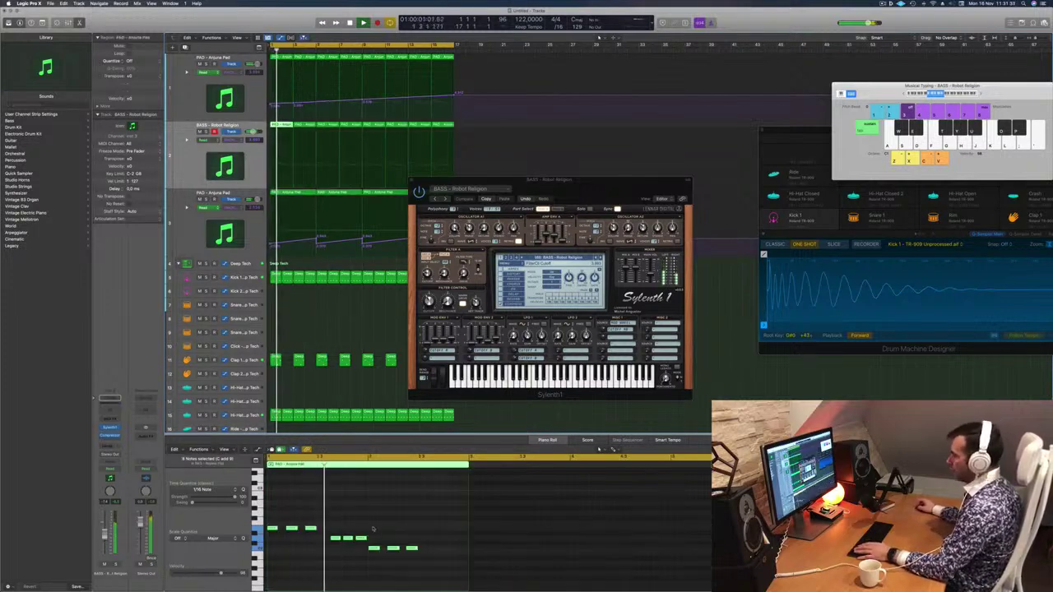
{"action": "left_click", "coordinate": [427, 549]}
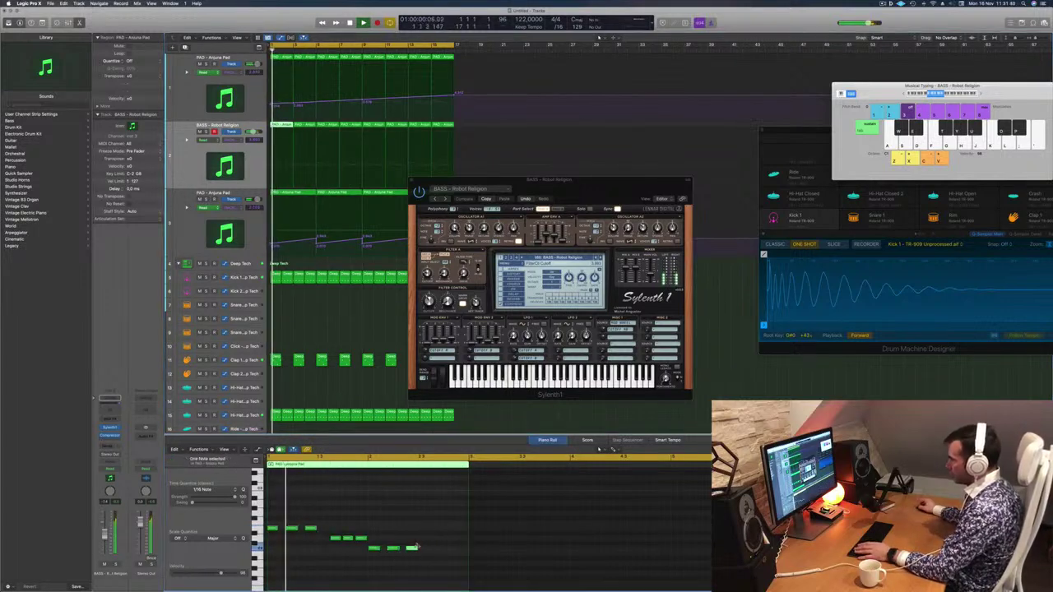
{"action": "left_click_drag", "start_coordinate": [417, 548], "coordinate": [442, 553]}
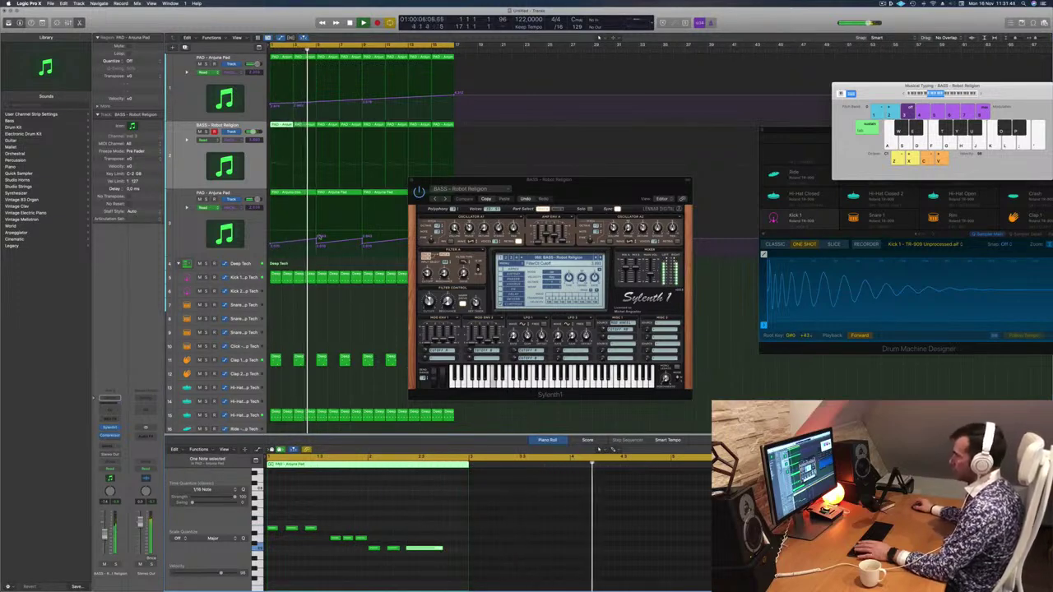
{"action": "key", "text": "Return"}
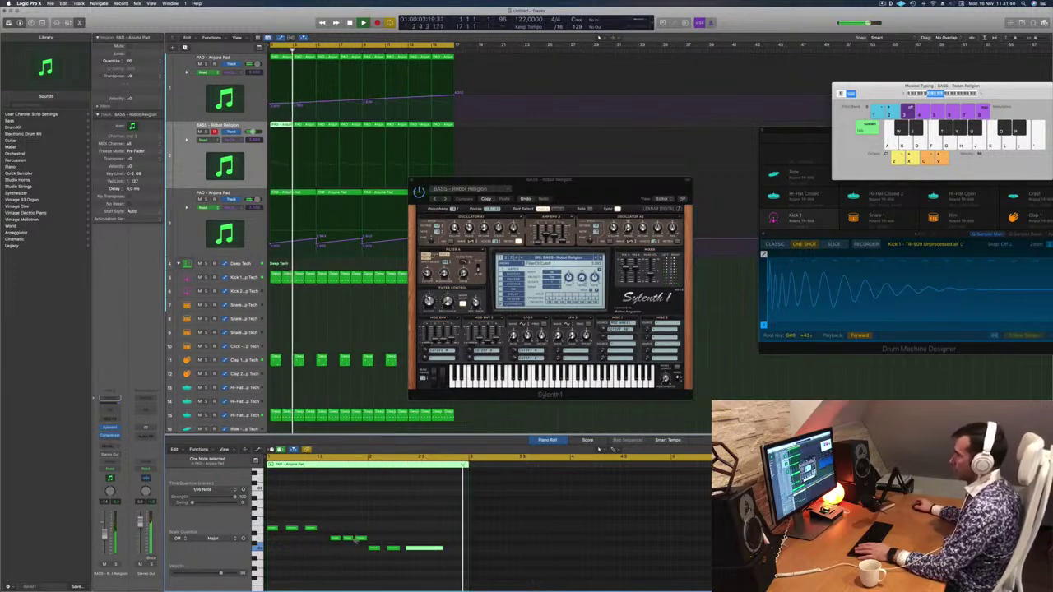
Step: Delete the older copies on the bass track and fill it up to bar 17 with copies of the edited first region
{"action": "left_click", "coordinate": [331, 128]}
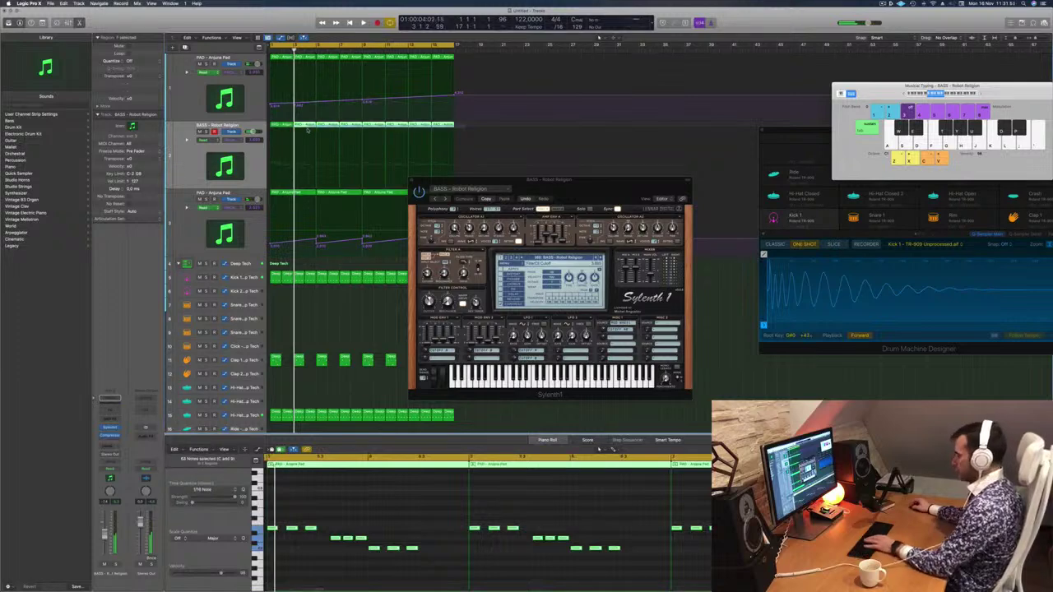
{"action": "key", "text": "Delete"}
{"action": "left_click_drag", "start_coordinate": [284, 126], "coordinate": [374, 134]}
{"action": "key", "text": "space"}
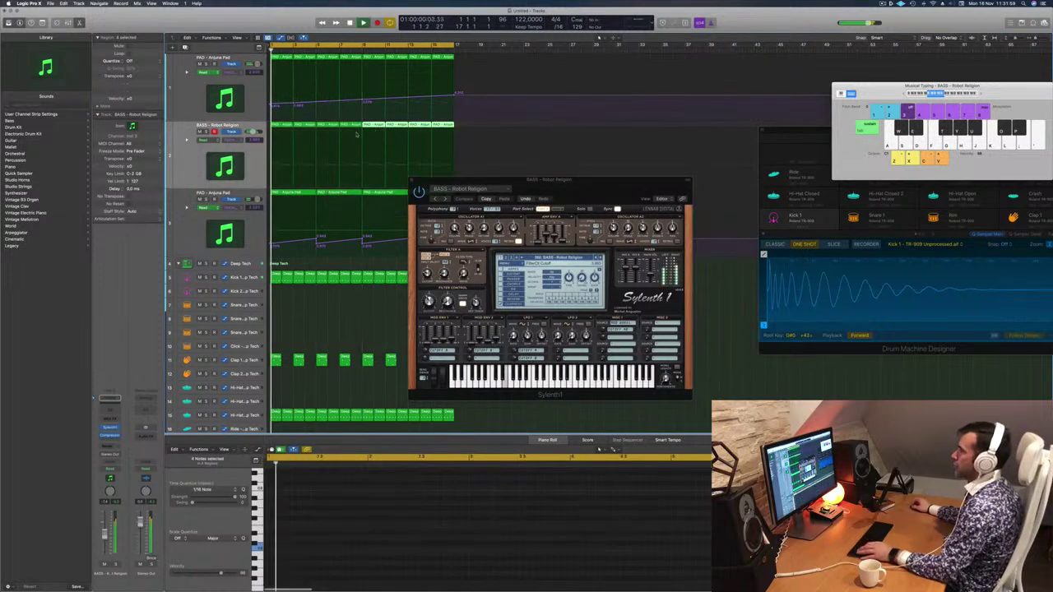
Step: Duplicate the Robot Religion bass track with its settings and copy its first region to bar 1 of the new track
{"action": "key", "text": "super+Left"}
{"action": "left_click_drag", "start_coordinate": [563, 193], "coordinate": [620, 193]}
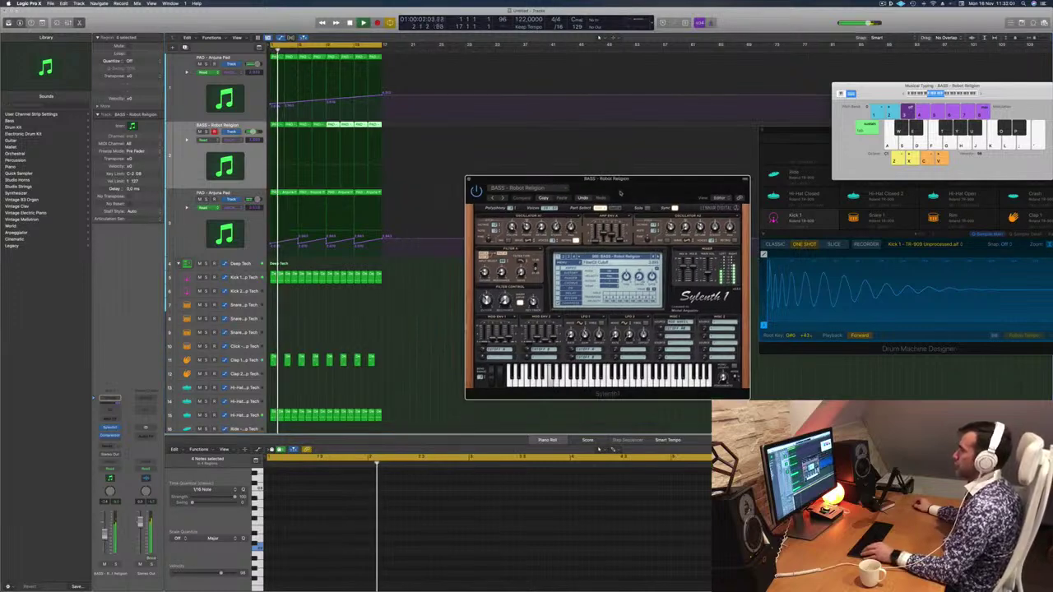
{"action": "key", "text": "super+Right"}
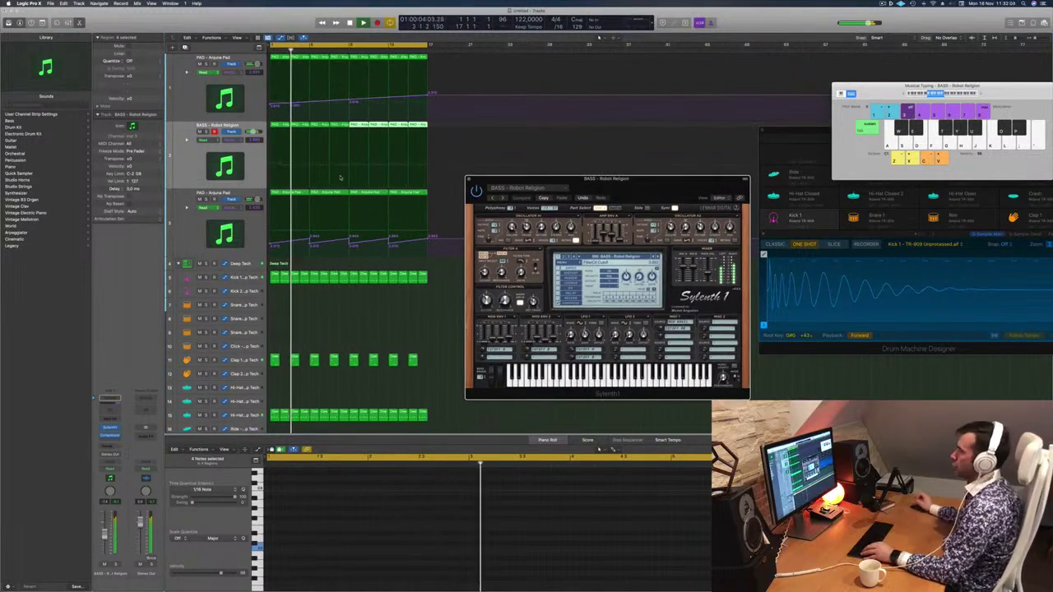
{"action": "left_click", "coordinate": [194, 153]}
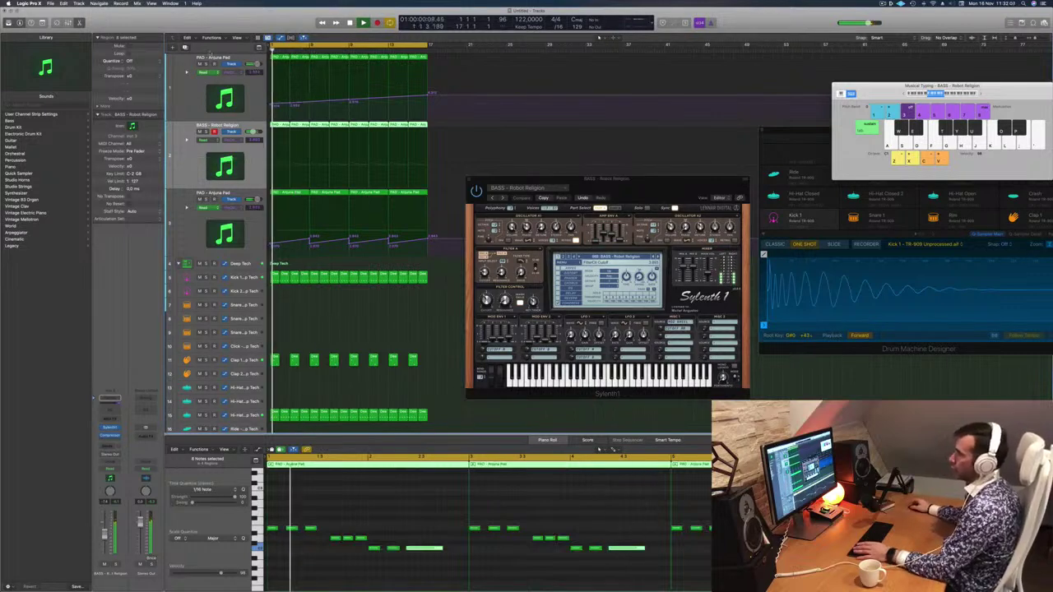
{"action": "key", "text": "super+d"}
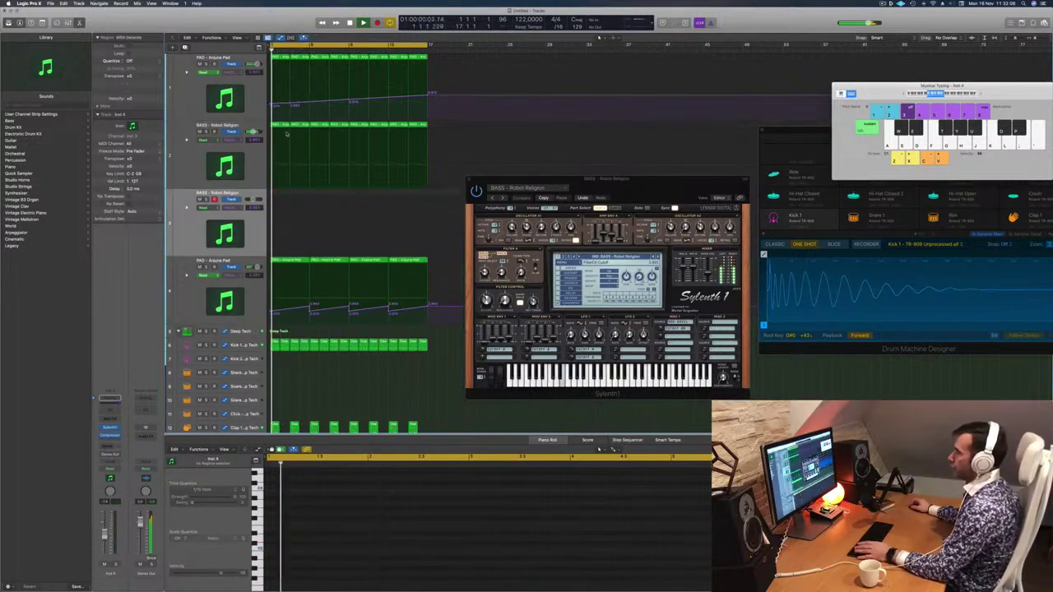
{"action": "left_click_drag", "start_coordinate": [287, 134], "coordinate": [273, 205]}
{"action": "key", "text": "space"}
Step: Remove all notes except the long last one from the duplicated bass track's region
{"action": "left_click_drag", "start_coordinate": [272, 520], "coordinate": [393, 578]}
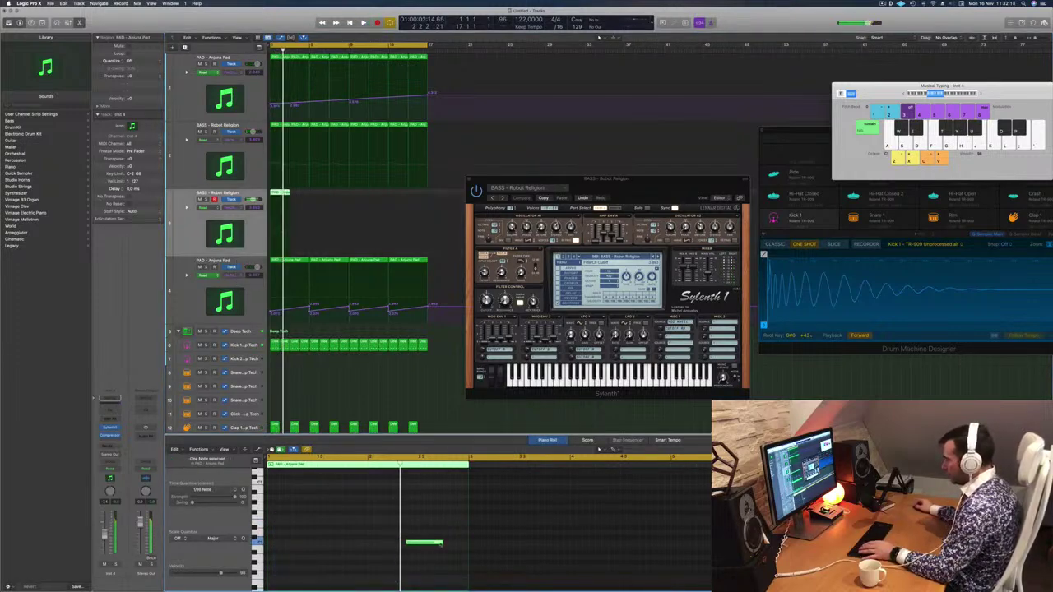
Step: Move the long note to the end of the duplicated bass track's region and fill the track with region copies up to bar 17
{"action": "left_click_drag", "start_coordinate": [441, 544], "coordinate": [476, 545]}
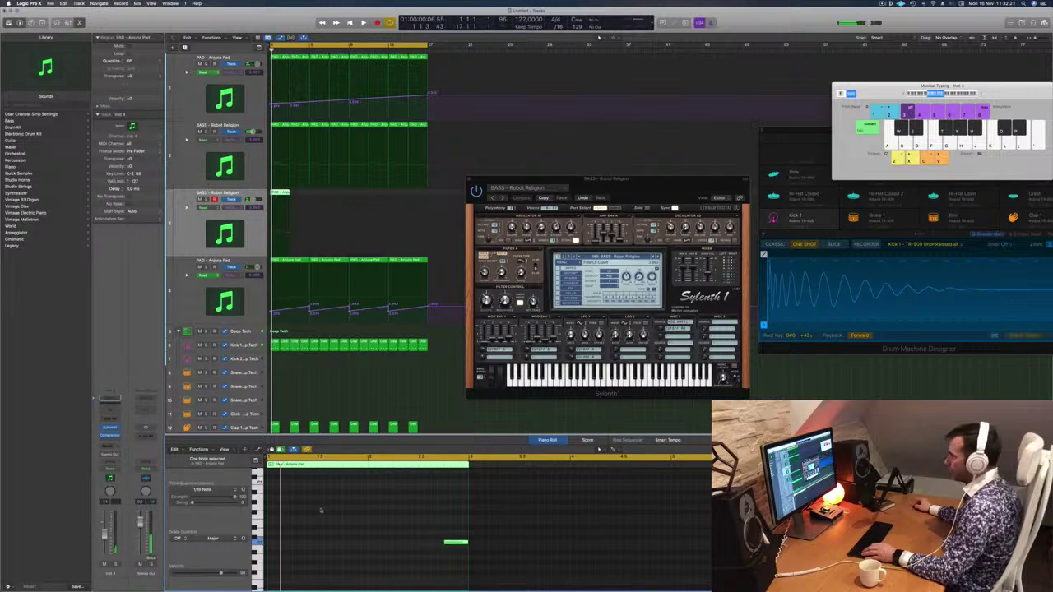
{"action": "scroll", "coordinate": [321, 510], "scroll_direction": "up", "scroll_amount": 2}
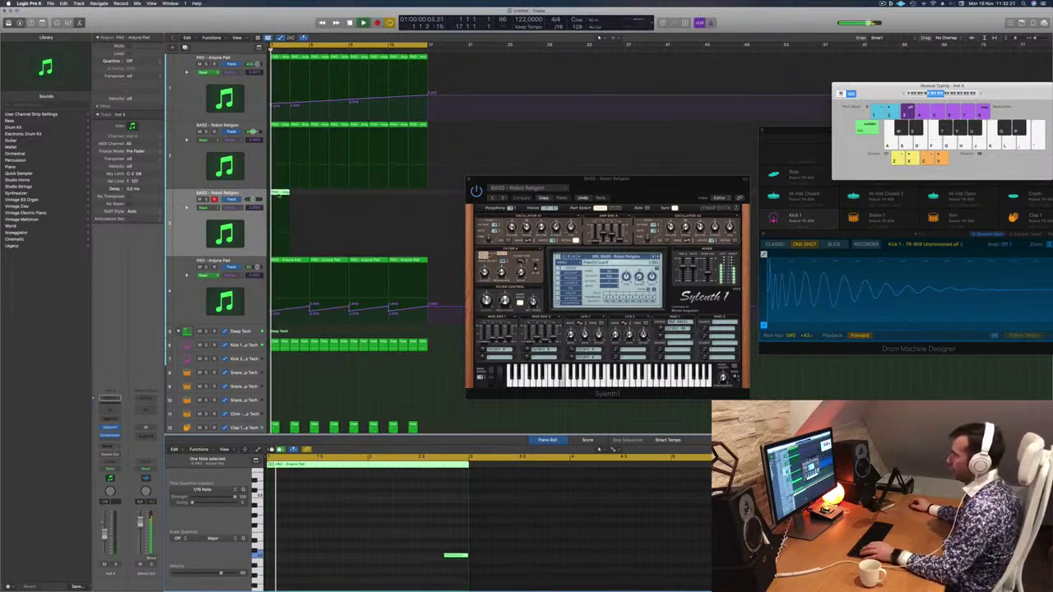
{"action": "left_click_drag", "start_coordinate": [282, 194], "coordinate": [364, 201]}
{"action": "key", "text": "space"}
{"action": "key", "text": "space"}
{"action": "left_click_drag", "start_coordinate": [628, 181], "coordinate": [573, 159]}
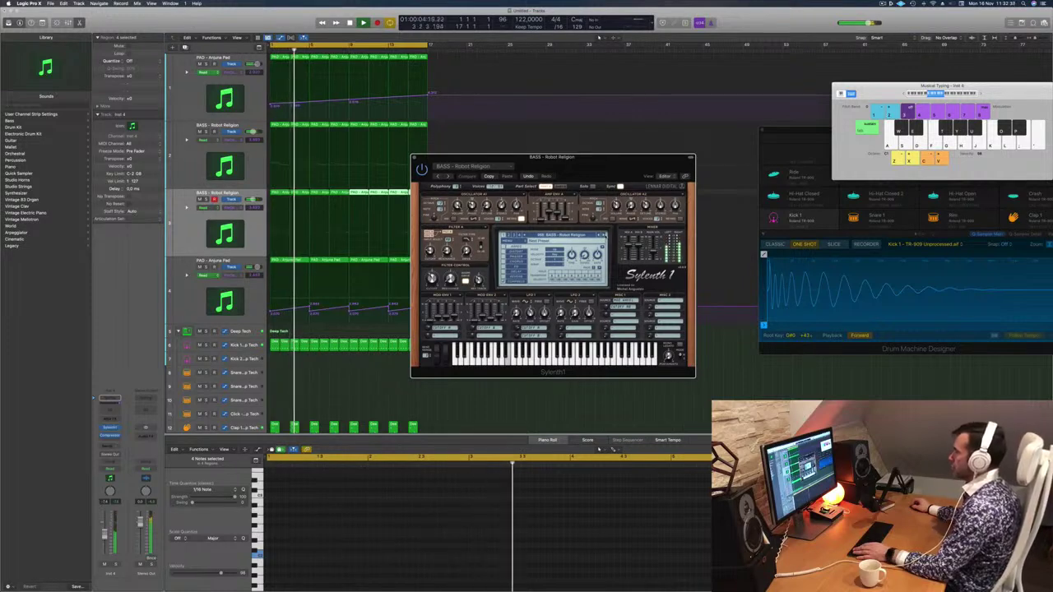
{"action": "left_click", "coordinate": [604, 235]}
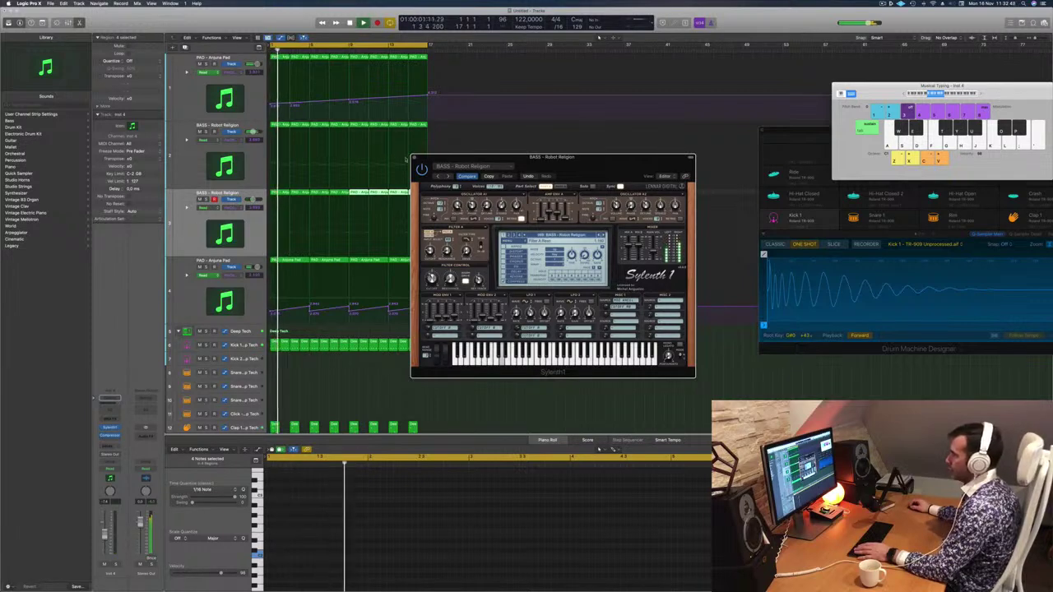
{"action": "left_click", "coordinate": [414, 157]}
{"action": "key", "text": "Return"}
Step: Open Sylenth1 on the duplicated bass track and audition successive bass presets up to BASS - Show Me
{"action": "left_click", "coordinate": [225, 227]}
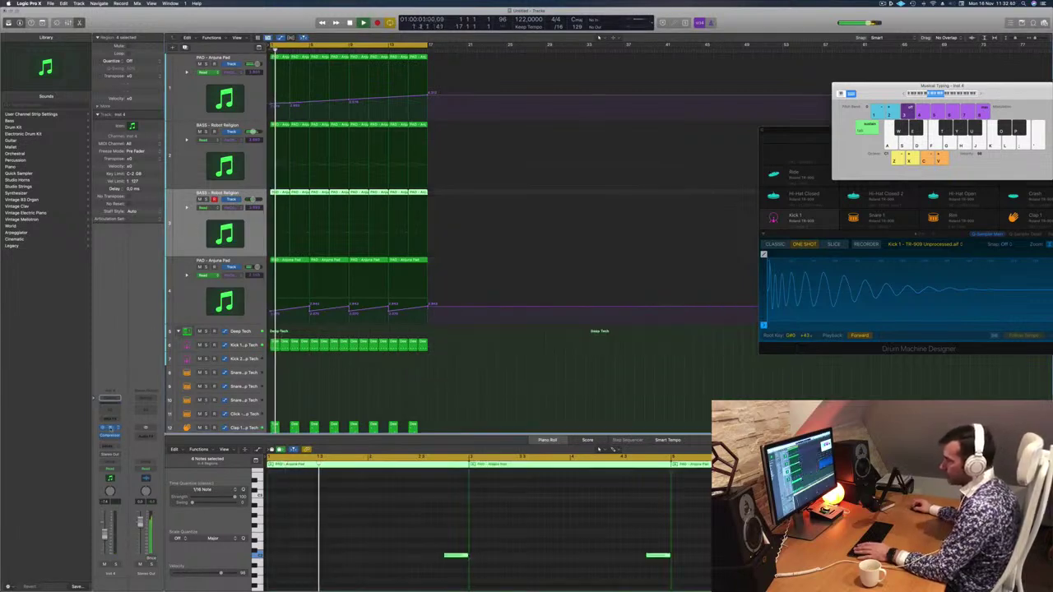
{"action": "left_click", "coordinate": [110, 428]}
{"action": "key", "text": "Return"}
{"action": "left_click_drag", "start_coordinate": [515, 92], "coordinate": [607, 154]}
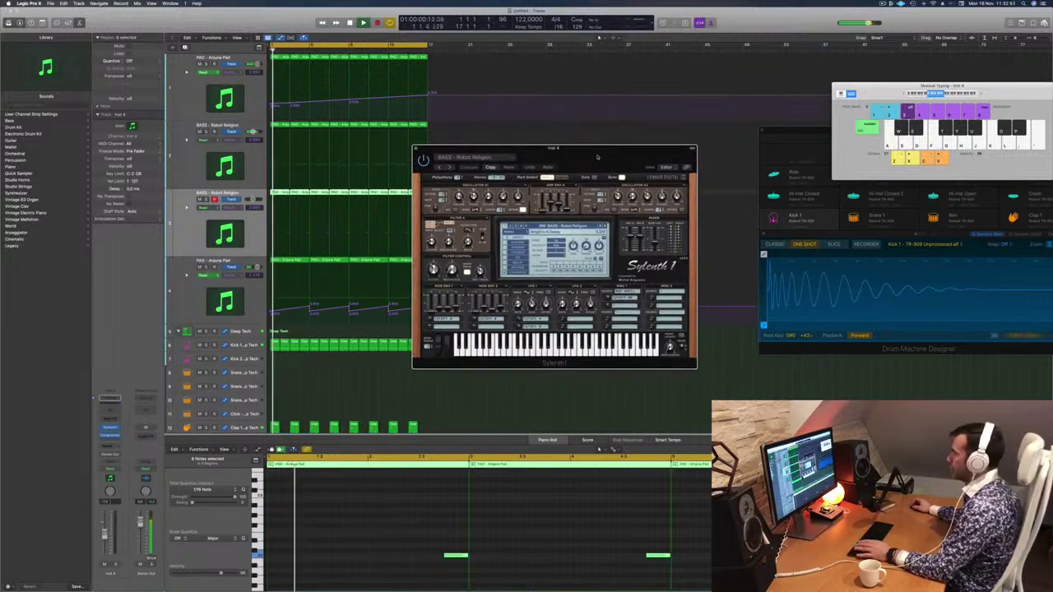
{"action": "key", "text": "Return"}
{"action": "left_click", "coordinate": [603, 226]}
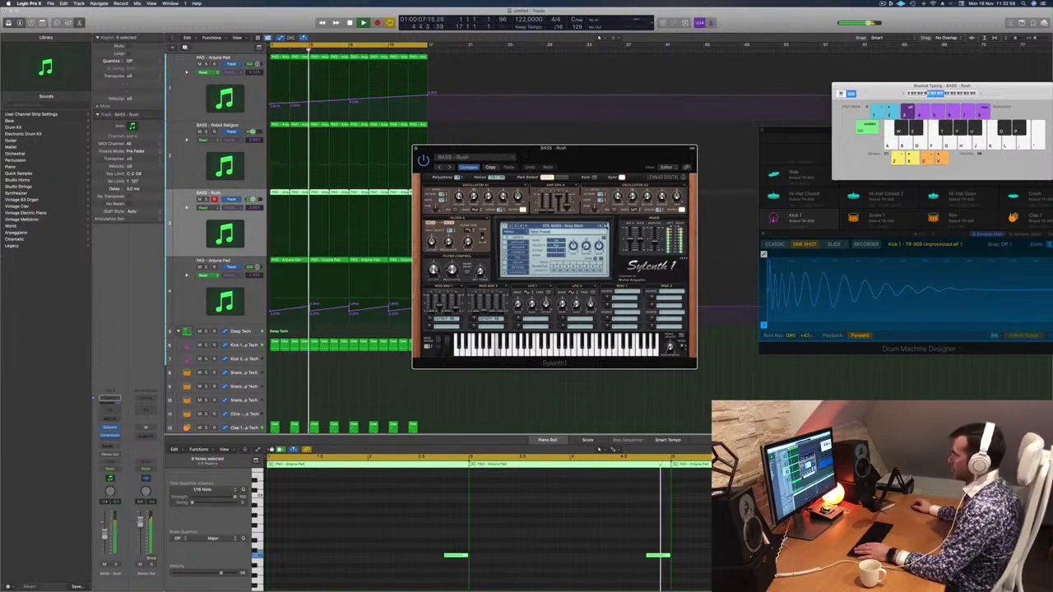
{"action": "left_click", "coordinate": [606, 225]}
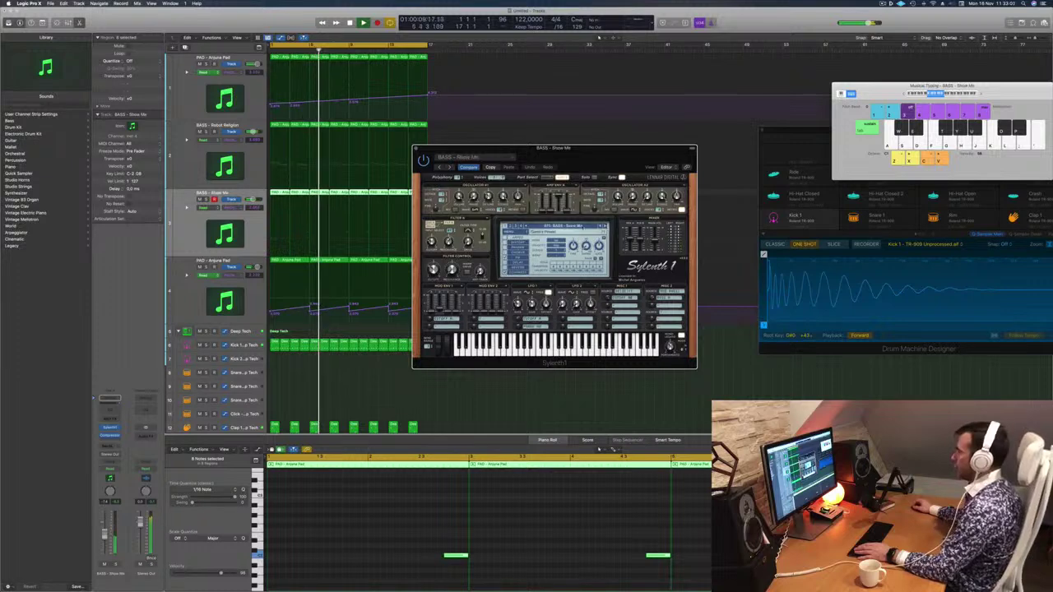
Step: Load the BASS - Acid Bass preset from Sylenth1's preset list on the duplicated bass track
{"action": "left_click", "coordinate": [581, 227]}
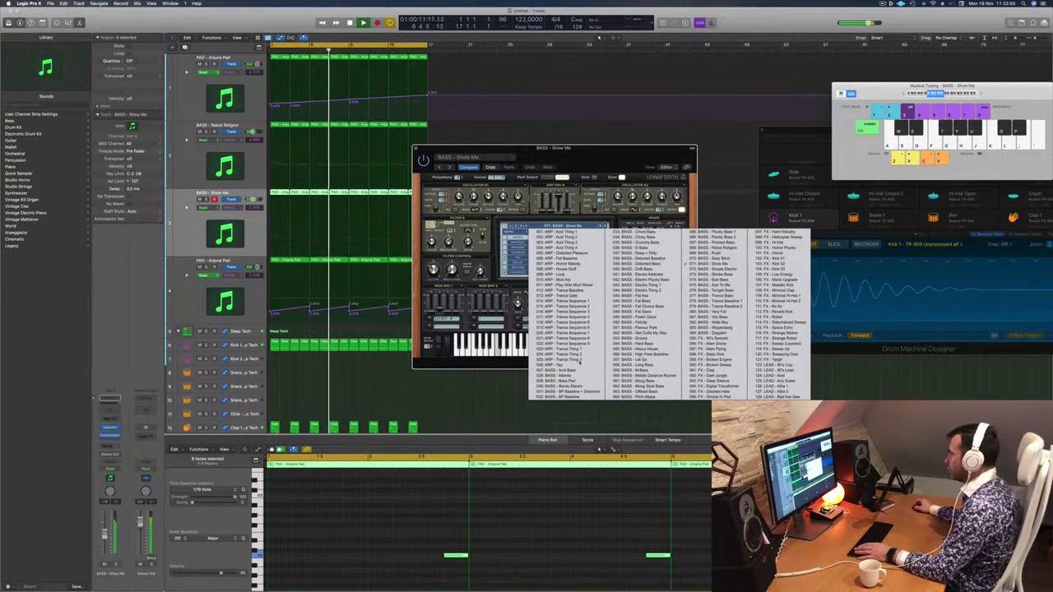
{"action": "left_click", "coordinate": [581, 371]}
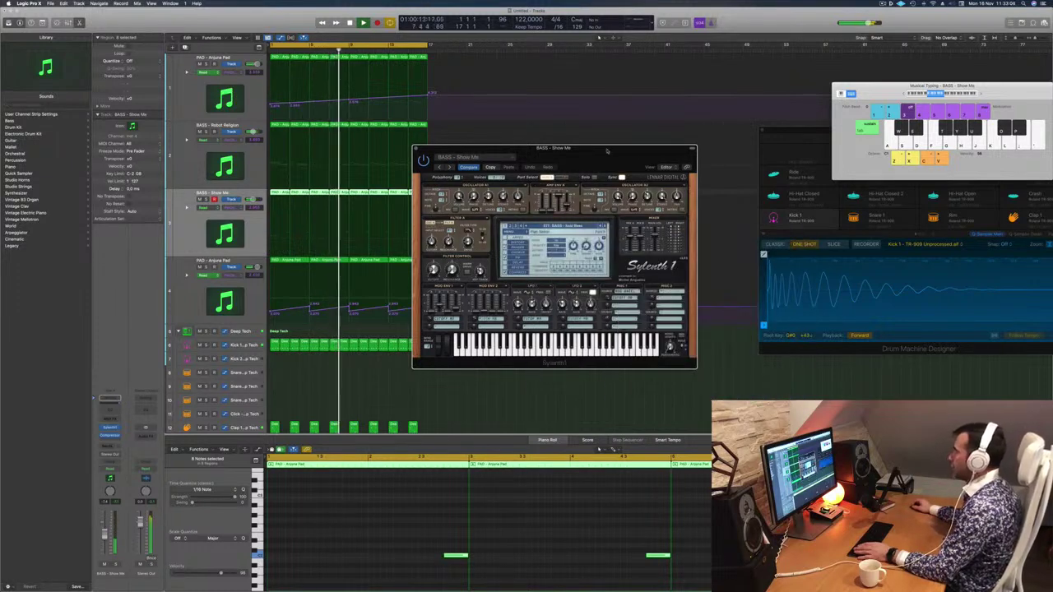
{"action": "left_click_drag", "start_coordinate": [607, 151], "coordinate": [581, 157]}
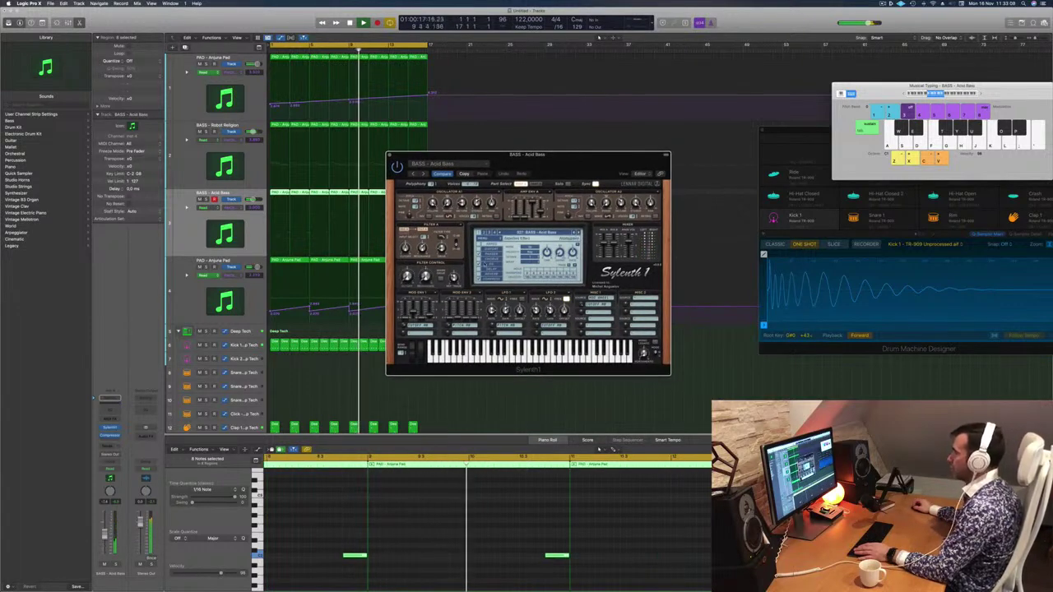
Step: Load the BASS - Zeppelin preset in Sylenth1 and audition the preceding presets back to BASS - Wide Boy
{"action": "left_click", "coordinate": [527, 232]}
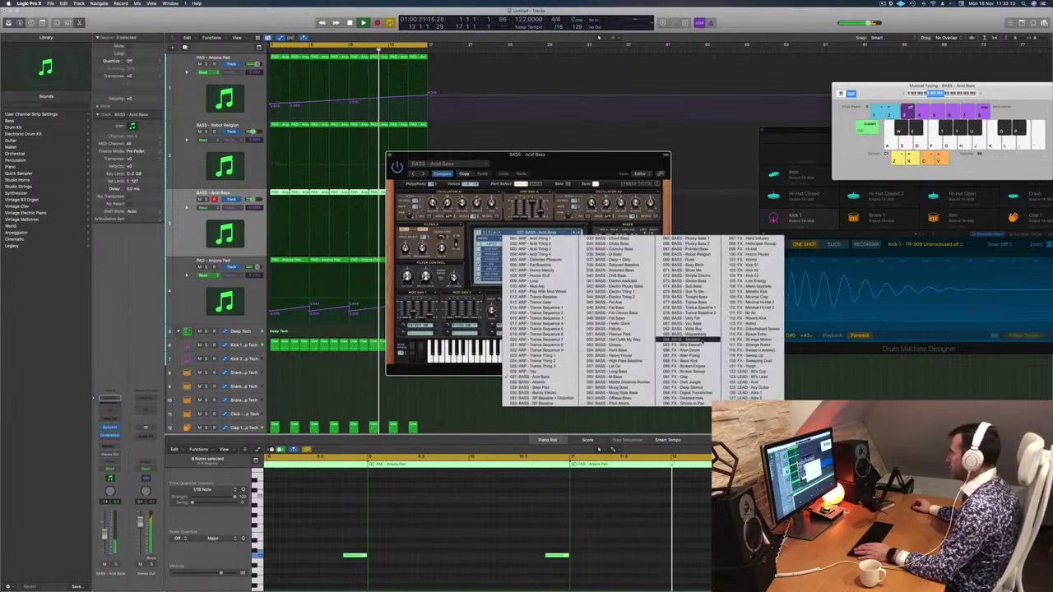
{"action": "left_click", "coordinate": [681, 337]}
{"action": "left_click_drag", "start_coordinate": [581, 166], "coordinate": [627, 167]}
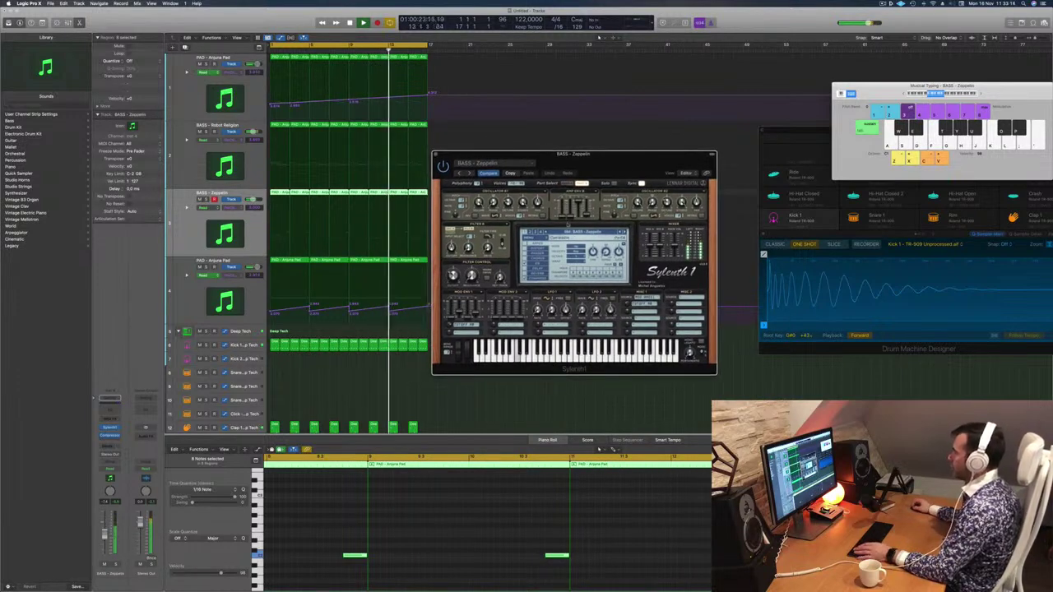
{"action": "key", "text": "Return"}
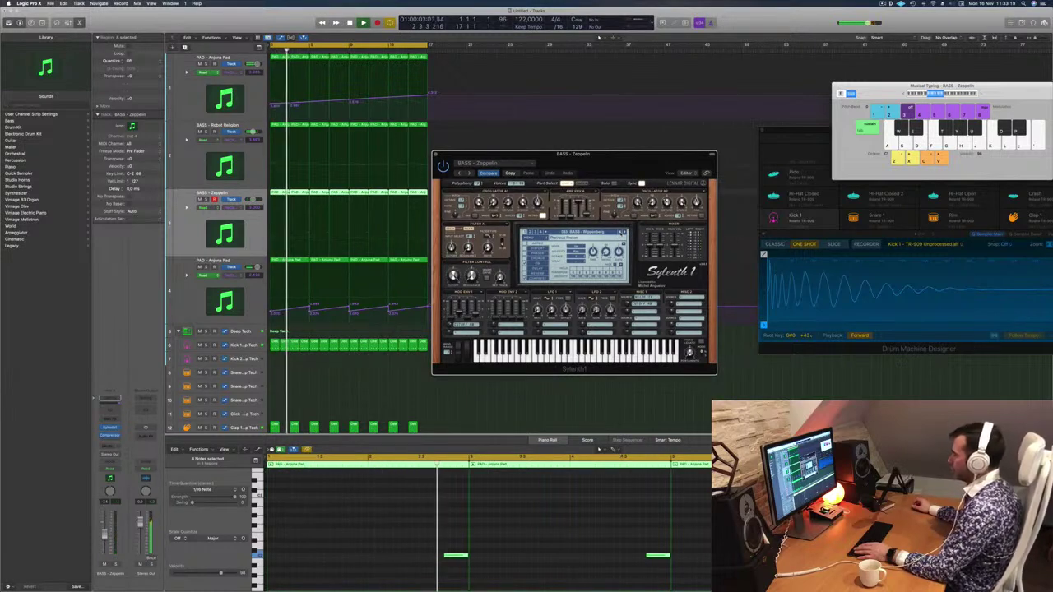
{"action": "left_click", "coordinate": [621, 233]}
{"action": "left_click", "coordinate": [621, 233]}
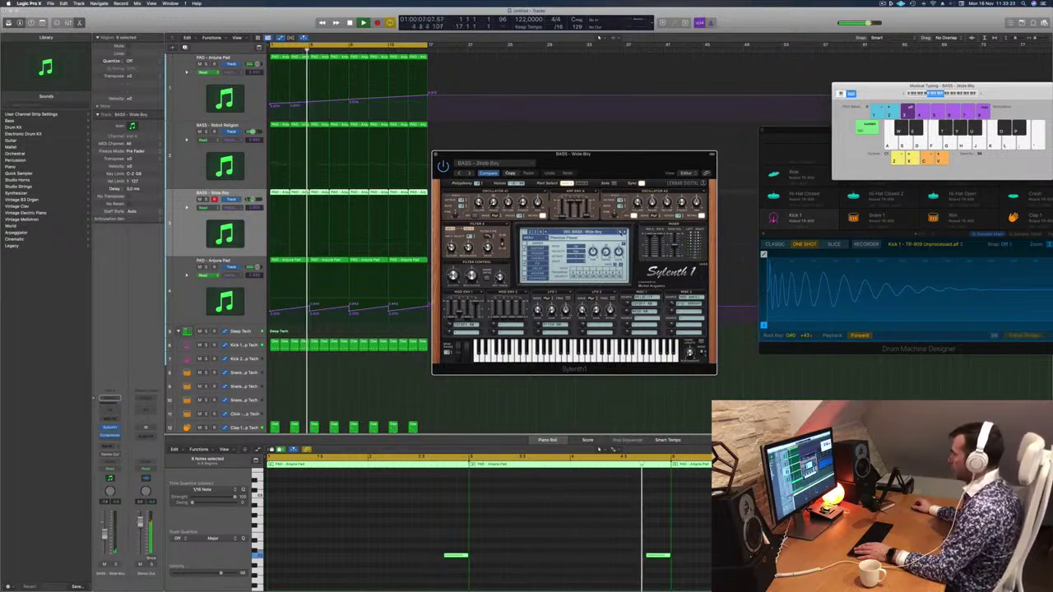
{"action": "key", "text": "Return"}
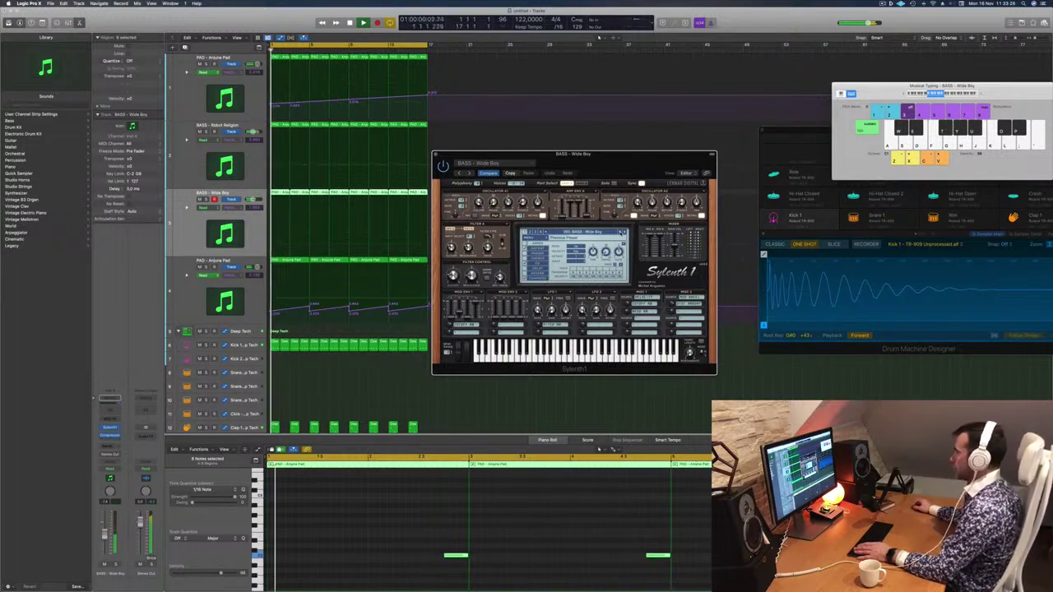
Step: Audition the preceding Sylenth1 bass presets, settle on BASS - Tonight Bass against the playing track, and close the synth
{"action": "left_click", "coordinate": [621, 233]}
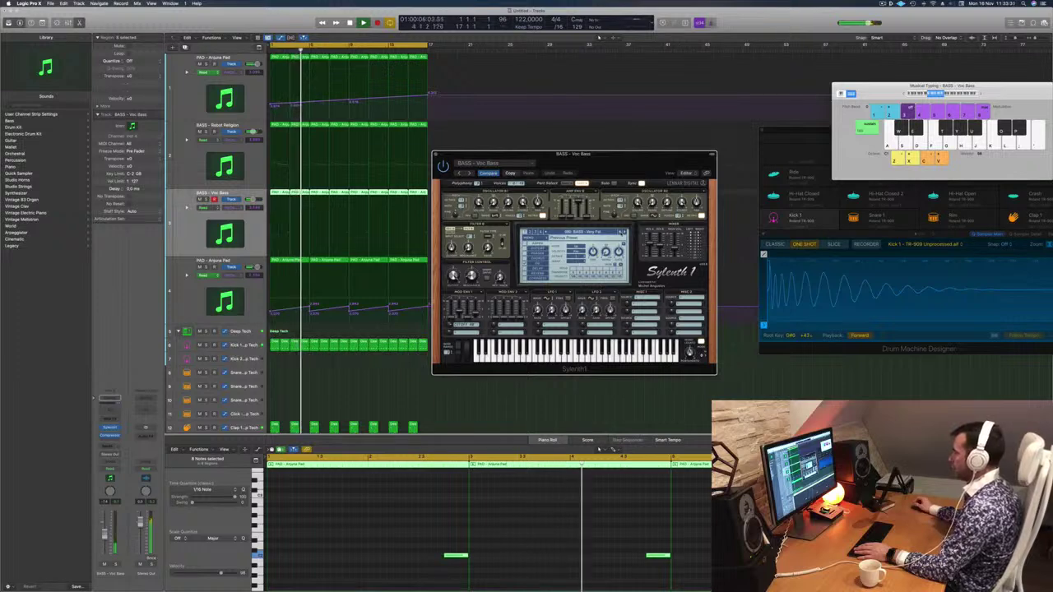
{"action": "left_click", "coordinate": [621, 233]}
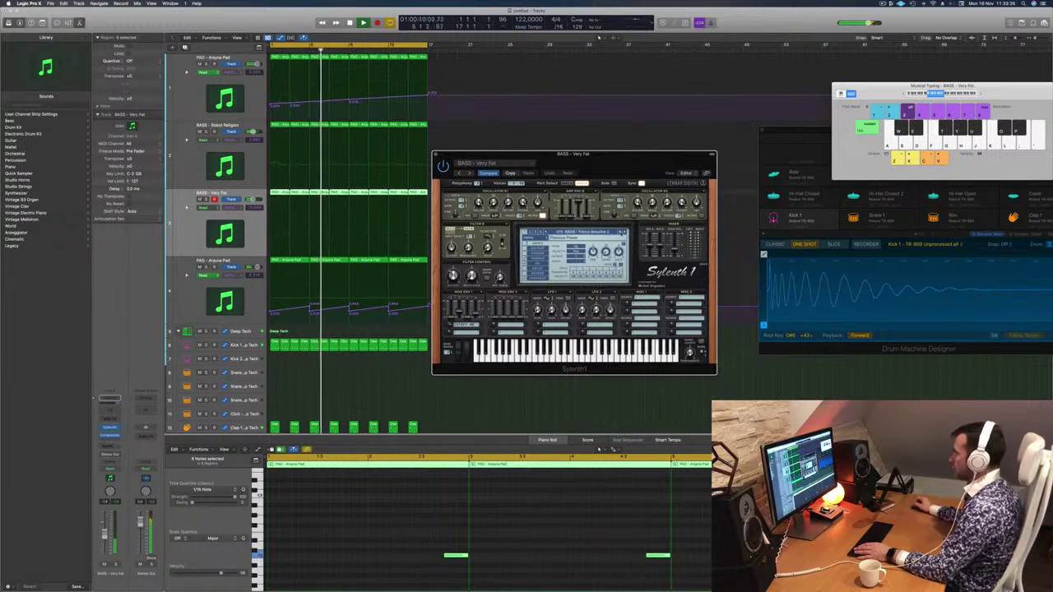
{"action": "key", "text": "Down"}
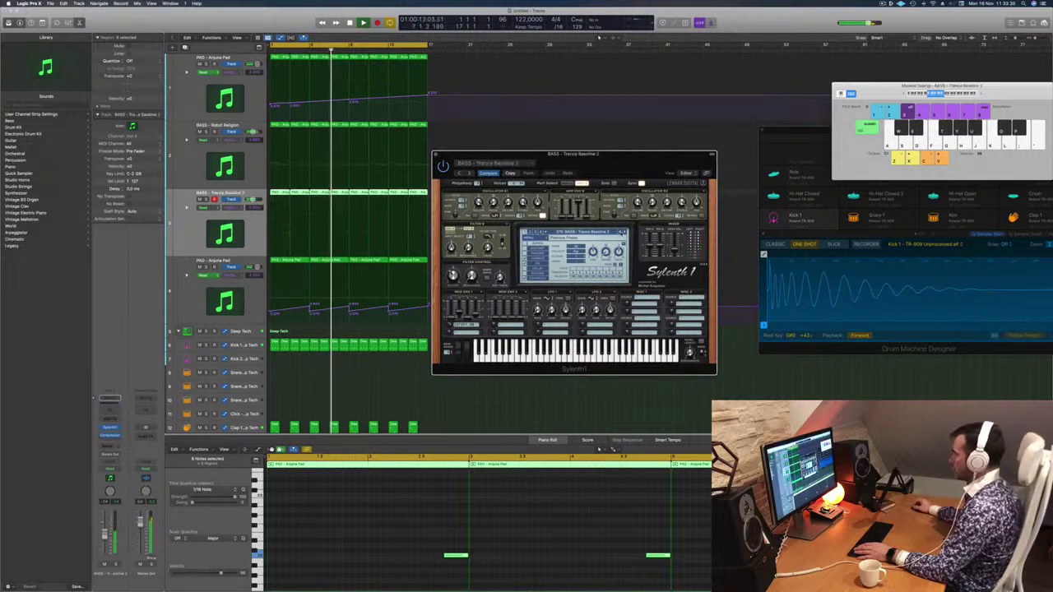
{"action": "key", "text": "Down"}
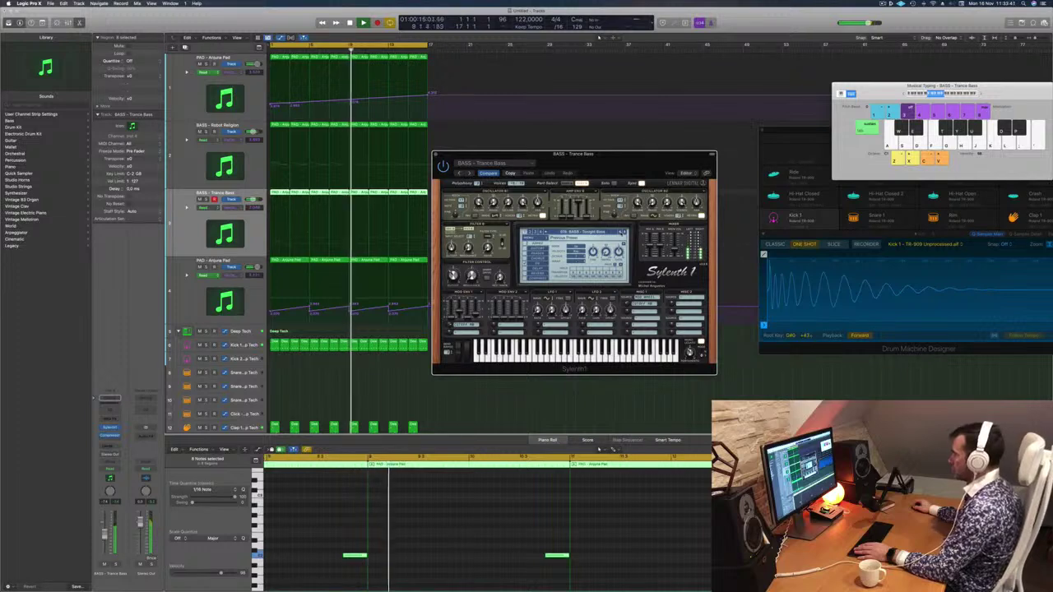
{"action": "mouse_move", "coordinate": [616, 158]}
{"action": "left_mouse_down"}
{"action": "mouse_move", "coordinate": [655, 163]}
{"action": "mouse_move", "coordinate": [634, 163]}
{"action": "left_mouse_up"}
{"action": "key", "text": "Down"}
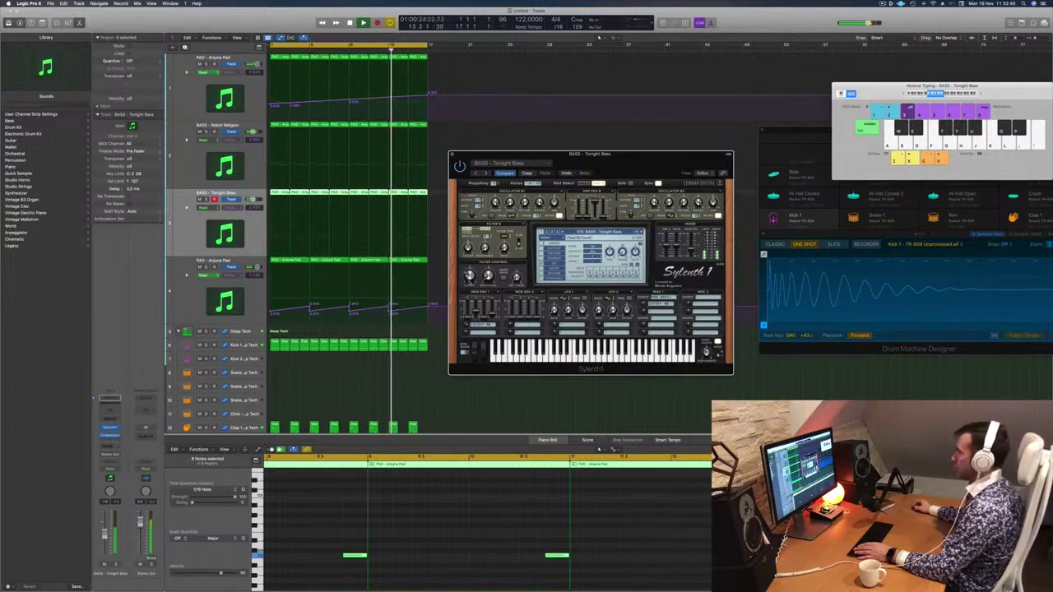
{"action": "key", "text": "Return"}
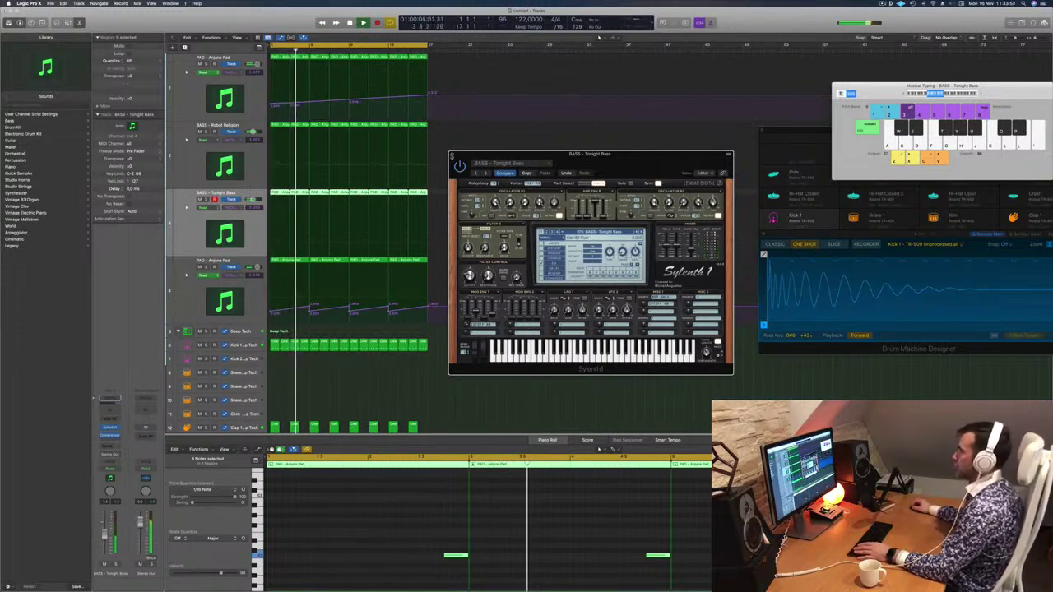
{"action": "key", "text": "super+w"}
Step: Duplicate the first Anjuna Pad track with its settings and restart playback from the beginning
{"action": "left_click", "coordinate": [206, 67]}
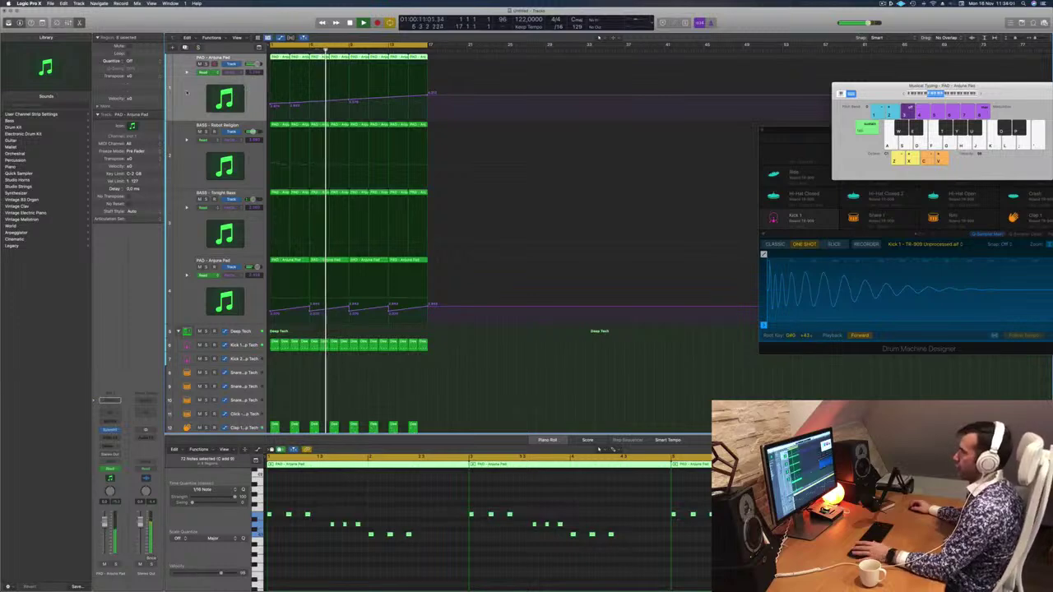
{"action": "key", "text": "super+d"}
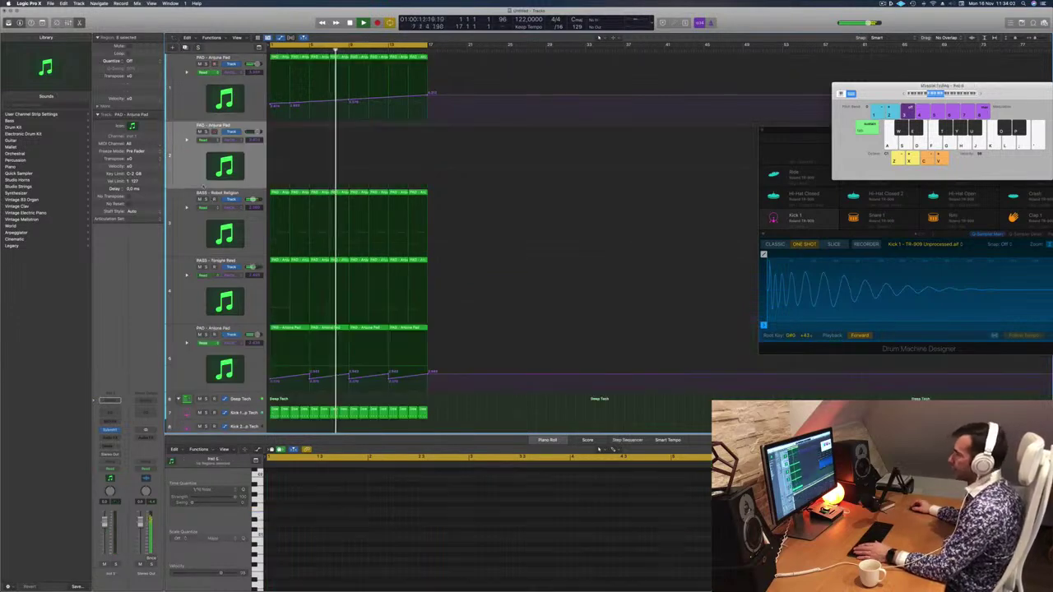
{"action": "key", "text": "Return"}
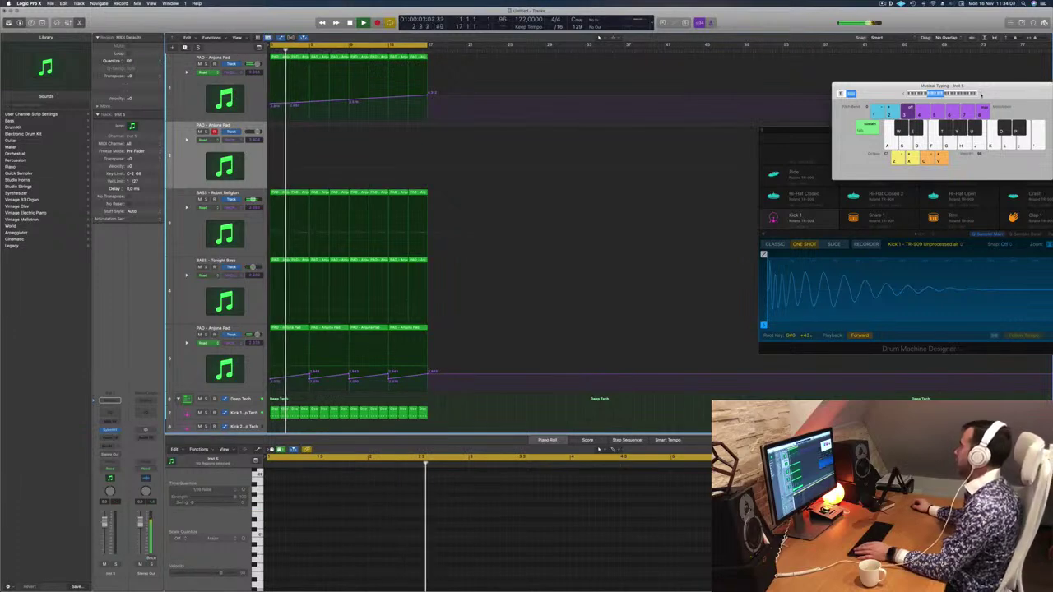
Step: Move the Musical Typing keyboard off the drum designer window and open Sylenth1 on the duplicated Anjuna Pad track
{"action": "left_click_drag", "start_coordinate": [942, 86], "coordinate": [763, 144]}
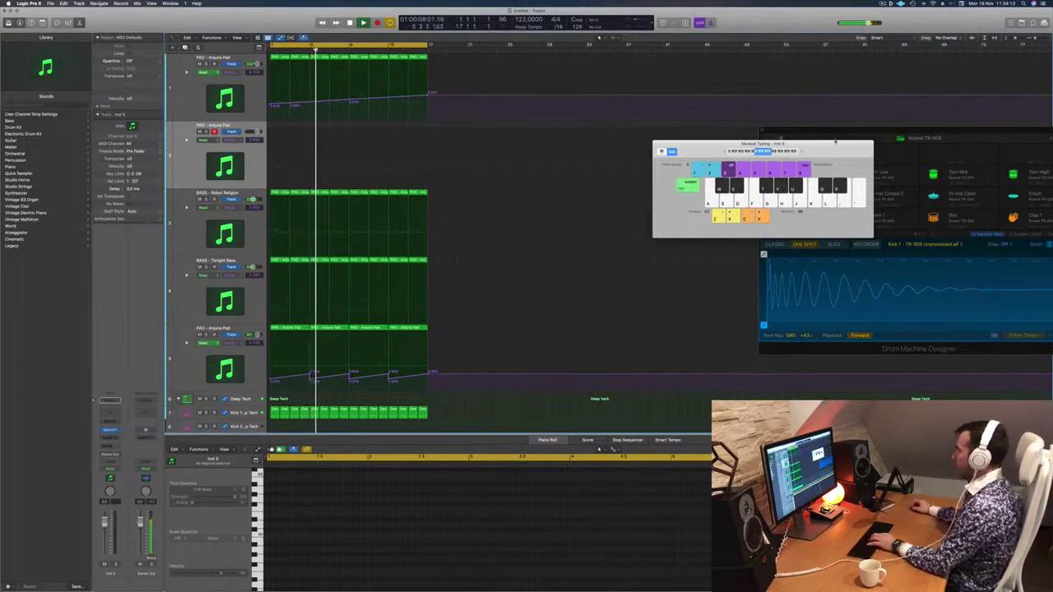
{"action": "left_click_drag", "start_coordinate": [827, 150], "coordinate": [779, 153]}
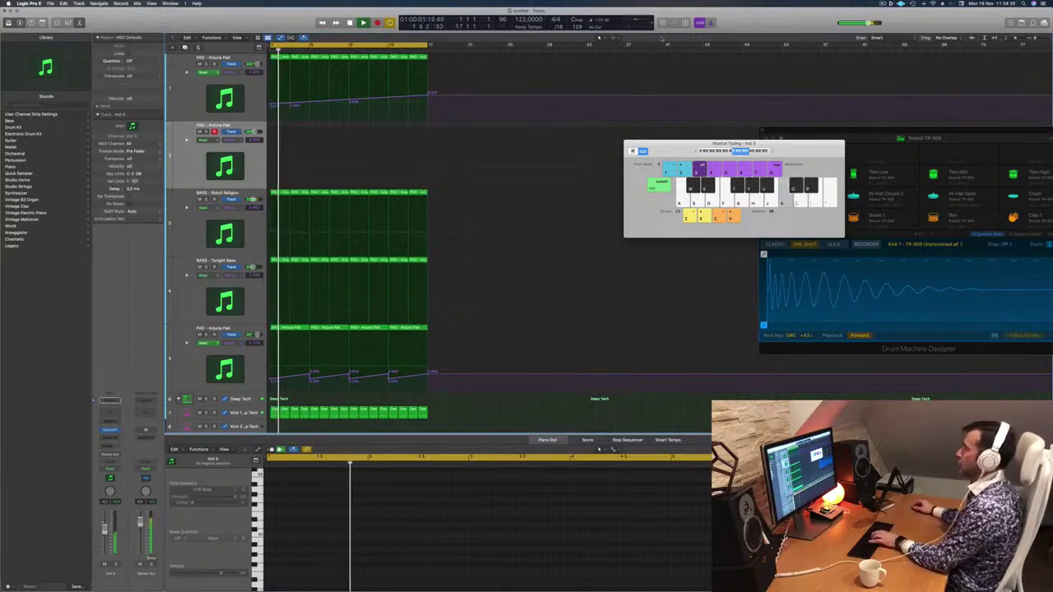
{"action": "left_click_drag", "start_coordinate": [683, 144], "coordinate": [620, 104]}
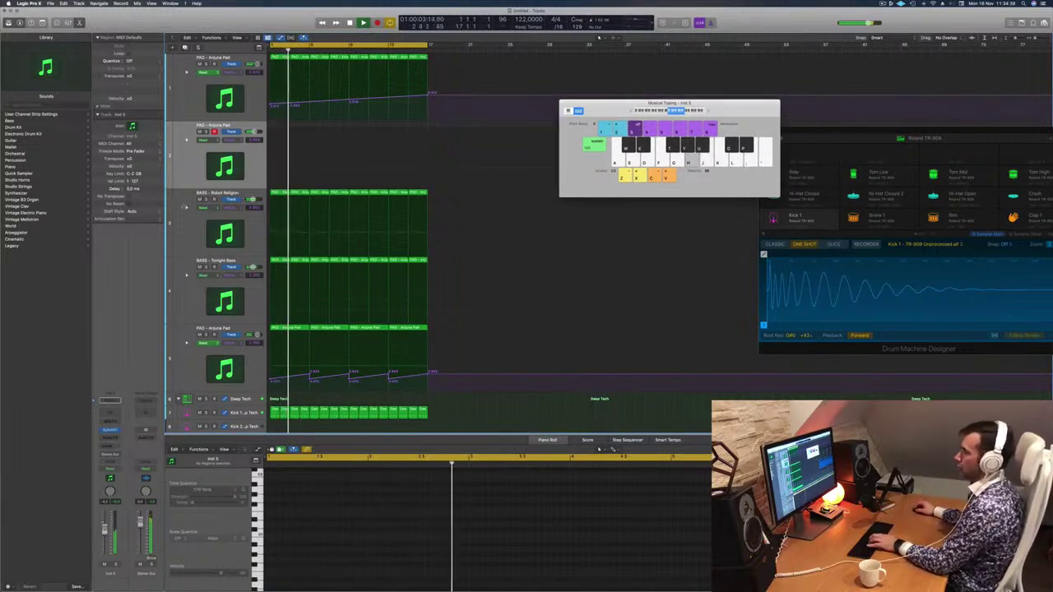
{"action": "left_click", "coordinate": [109, 430]}
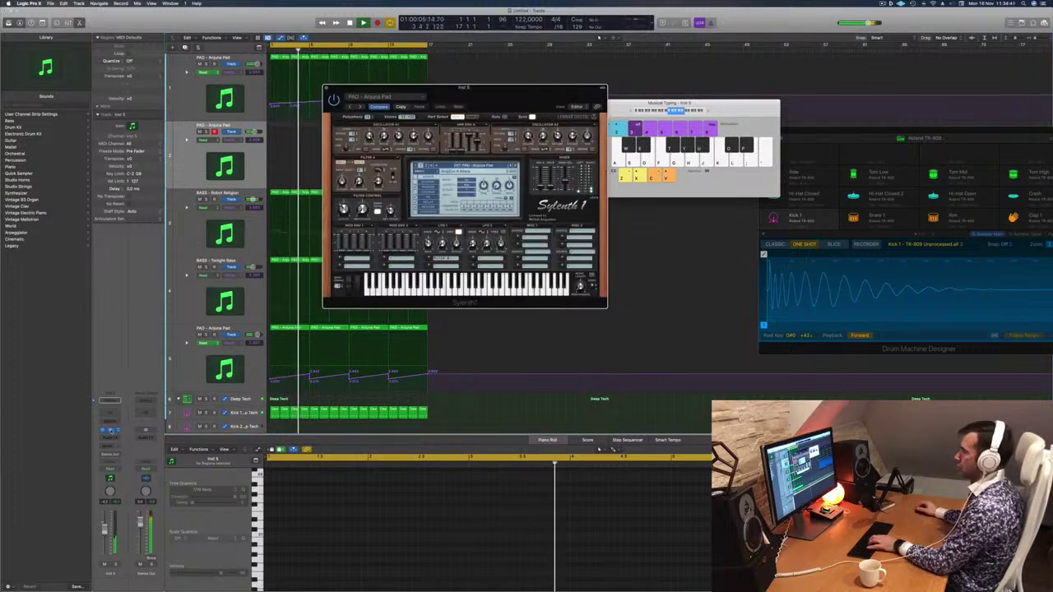
Step: Move the Sylenth1 window aside and add a send to a free bus on the second pad track
{"action": "left_click_drag", "start_coordinate": [516, 91], "coordinate": [818, 80]}
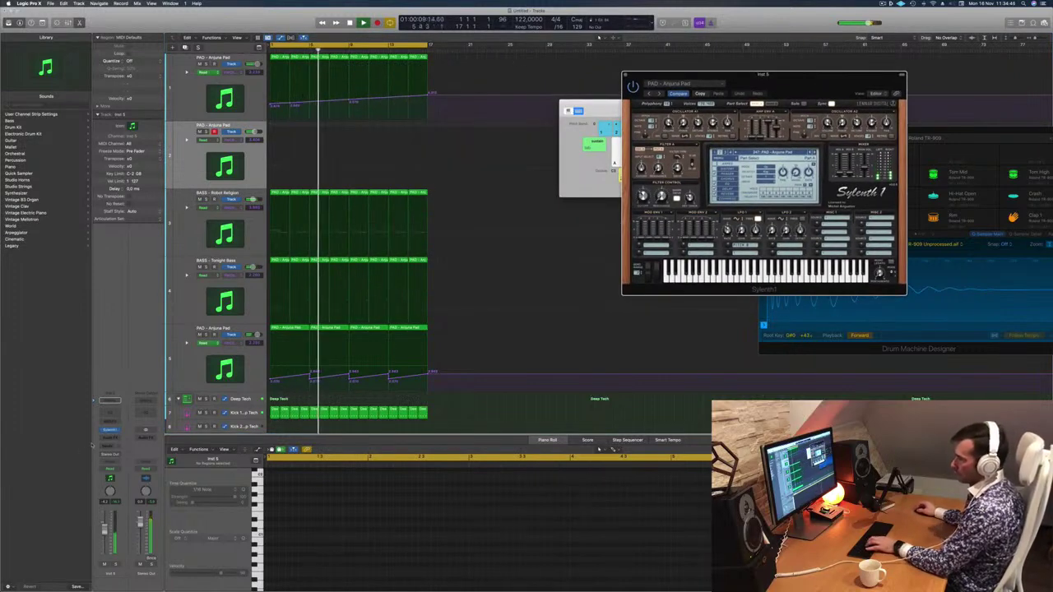
{"action": "left_click", "coordinate": [104, 453]}
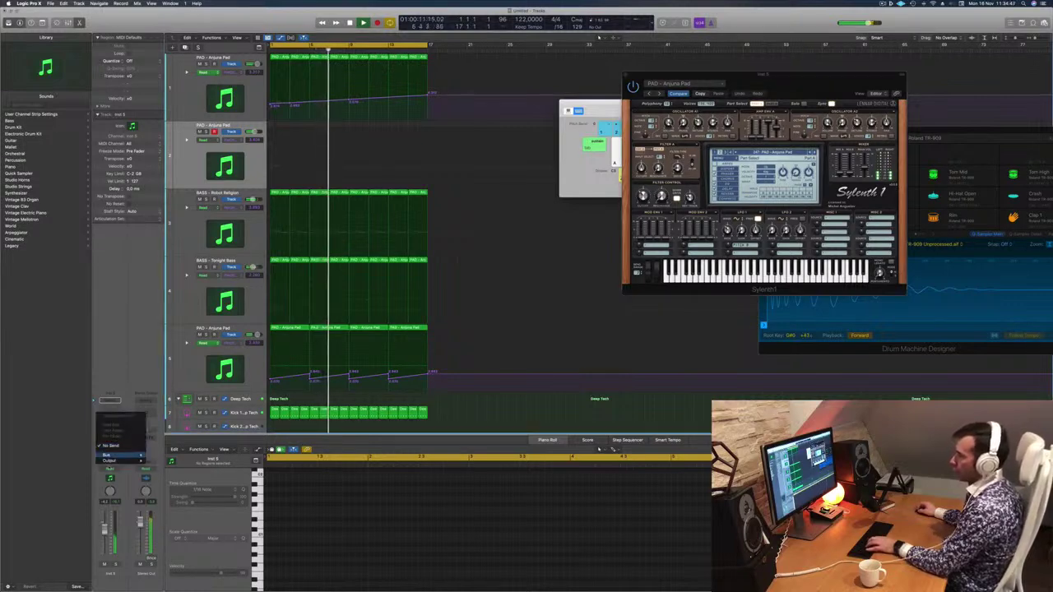
{"action": "mouse_move", "coordinate": [116, 455]}
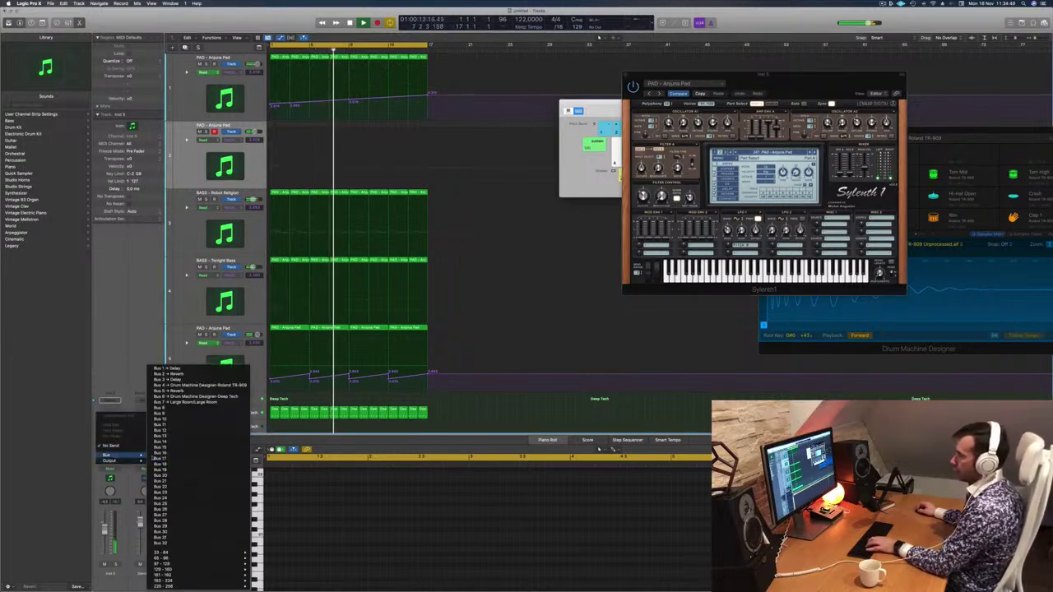
{"action": "left_click", "coordinate": [178, 414]}
Step: Insert a stereo SilverVerb reverb on the aux channel fed by the new send
{"action": "left_click", "coordinate": [147, 431]}
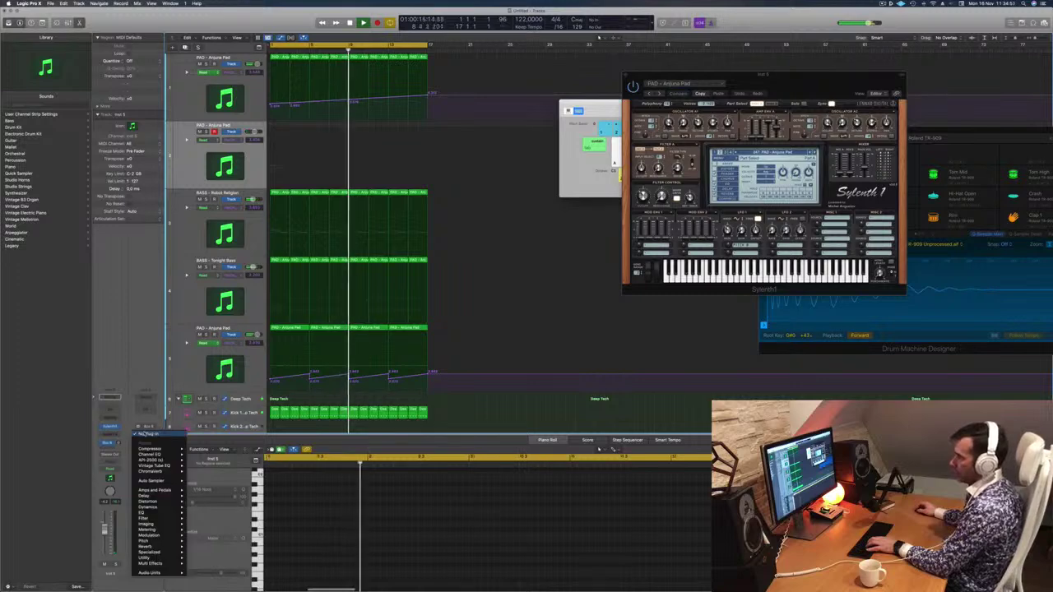
{"action": "mouse_move", "coordinate": [160, 520]}
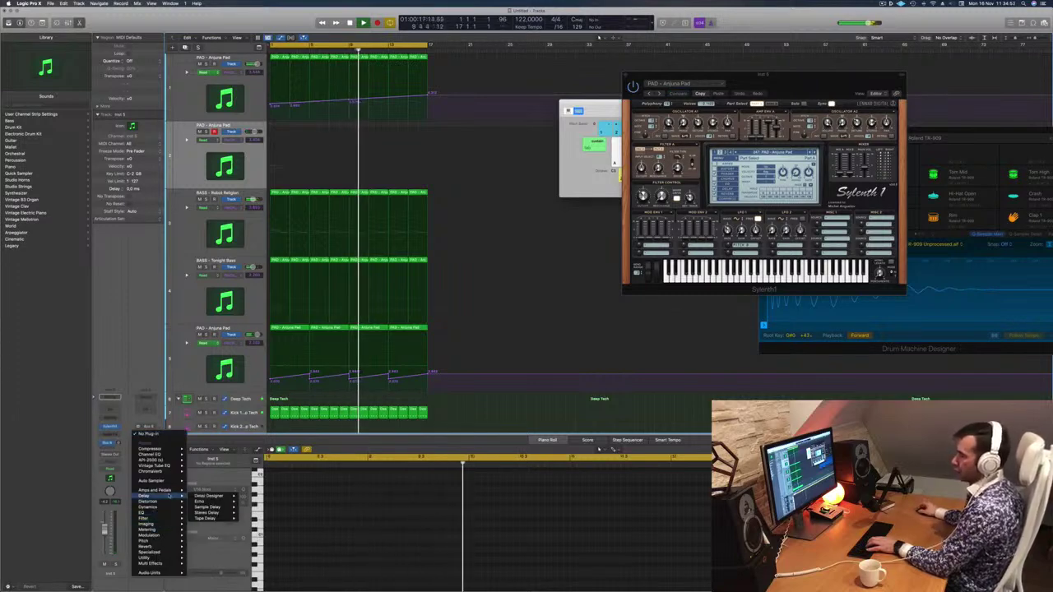
{"action": "mouse_move", "coordinate": [168, 548]}
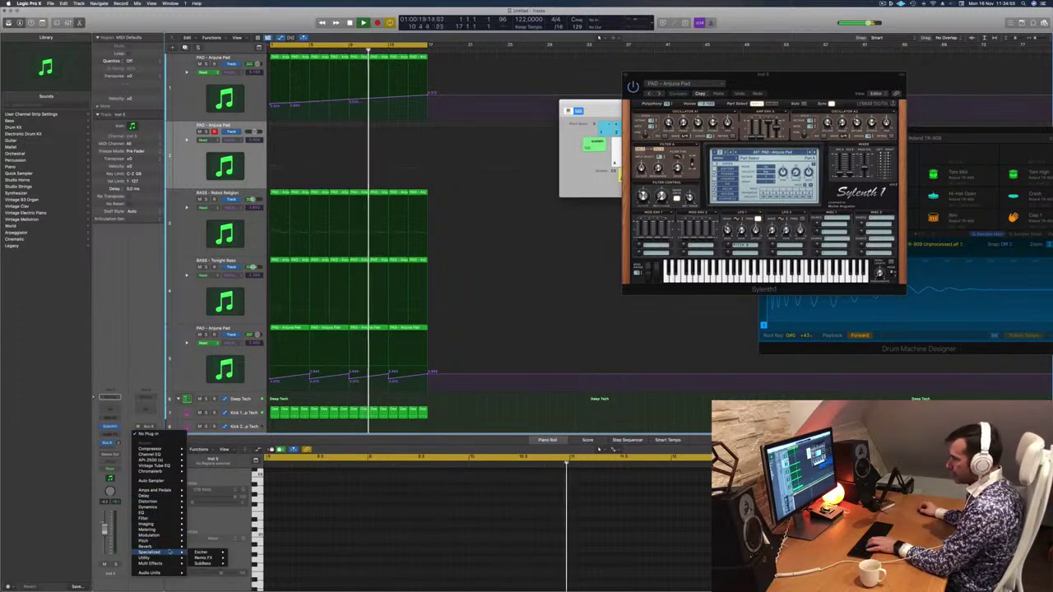
{"action": "mouse_move", "coordinate": [210, 559]}
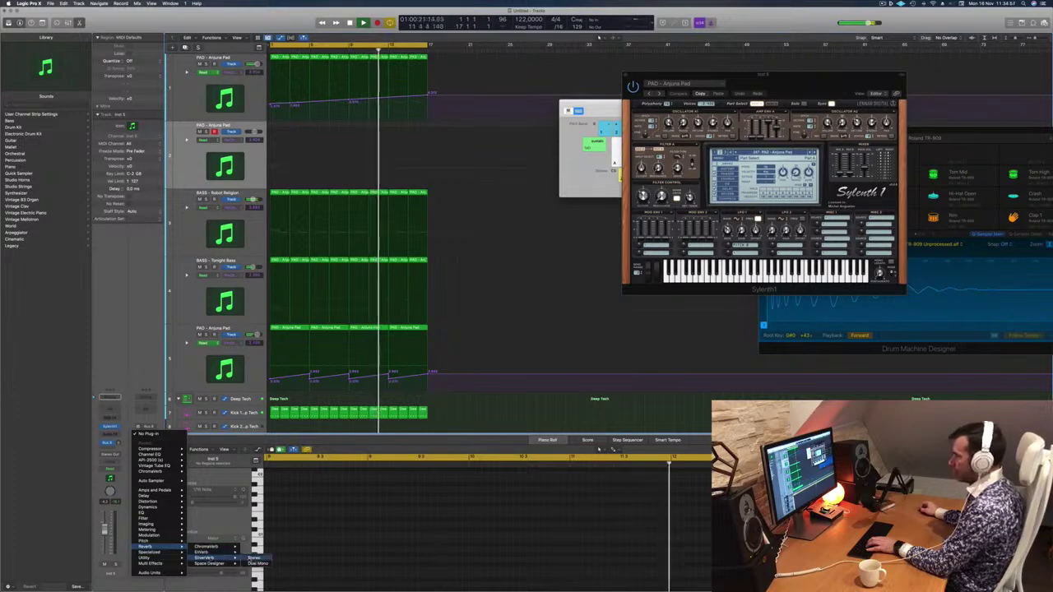
{"action": "left_click", "coordinate": [253, 558]}
Step: Load the grandiose preset in SilverVerb and move its window clear of the track area
{"action": "left_click_drag", "start_coordinate": [533, 87], "coordinate": [559, 95]}
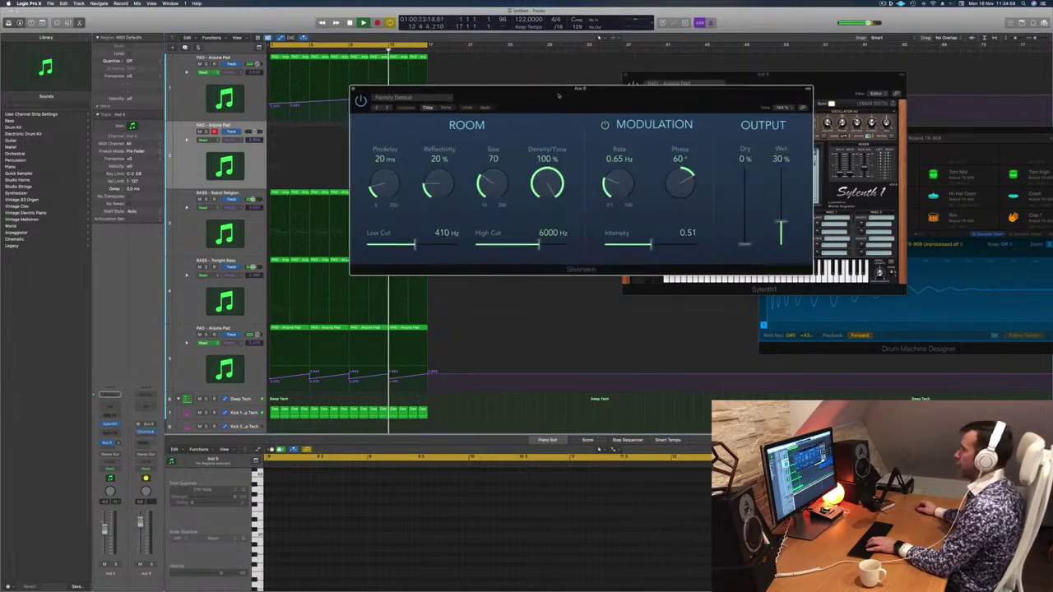
{"action": "left_click", "coordinate": [417, 98]}
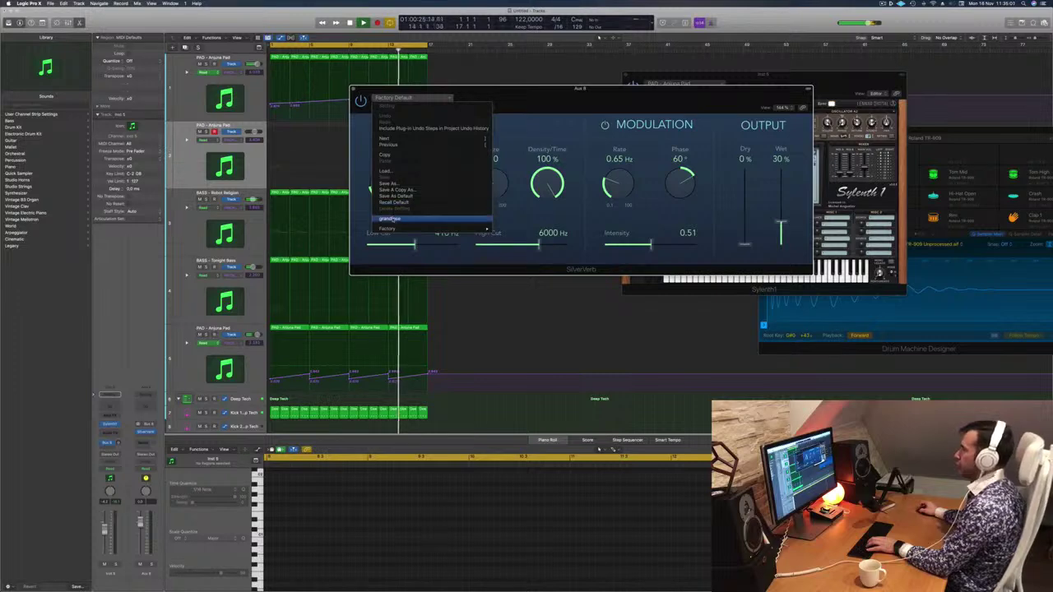
{"action": "left_click", "coordinate": [395, 219]}
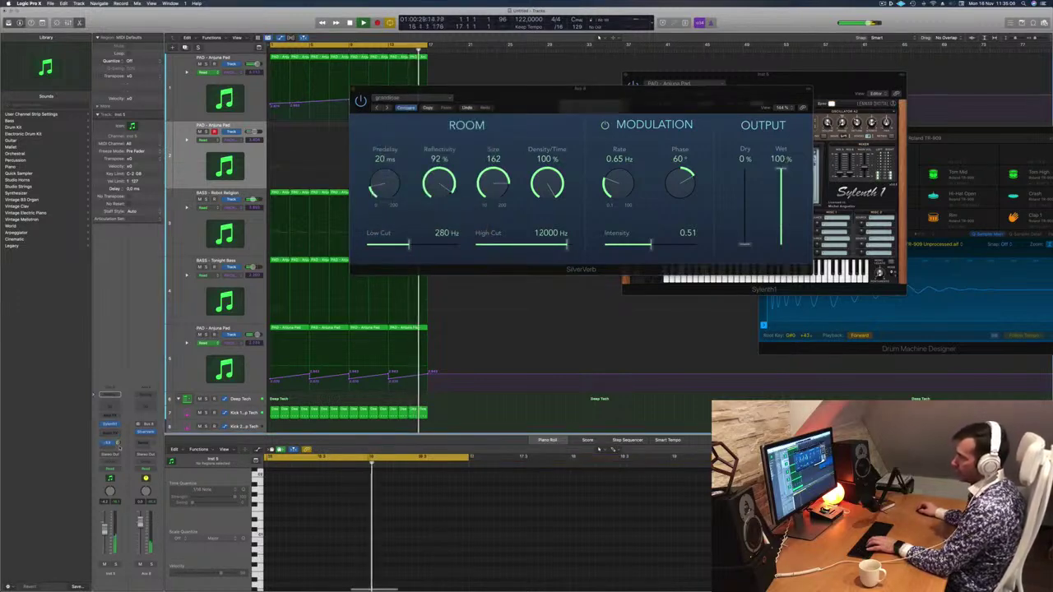
{"action": "left_click_drag", "start_coordinate": [617, 113], "coordinate": [741, 151]}
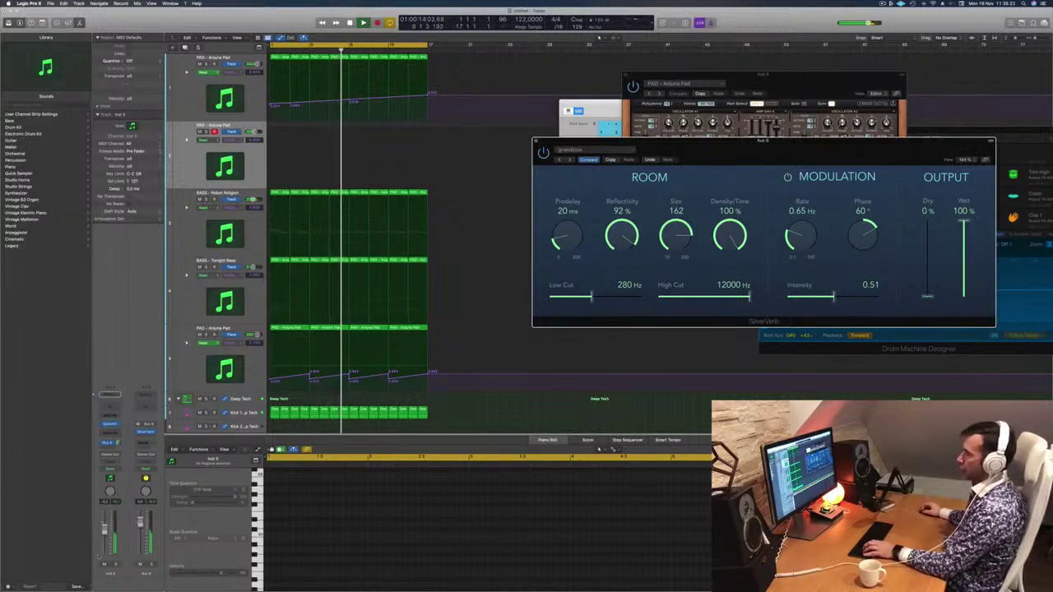
Step: Uncover the Sylenth1 and Musical Typing windows and try out melody notes F, G and A over the playing loop
{"action": "left_click_drag", "start_coordinate": [799, 76], "coordinate": [617, 174]}
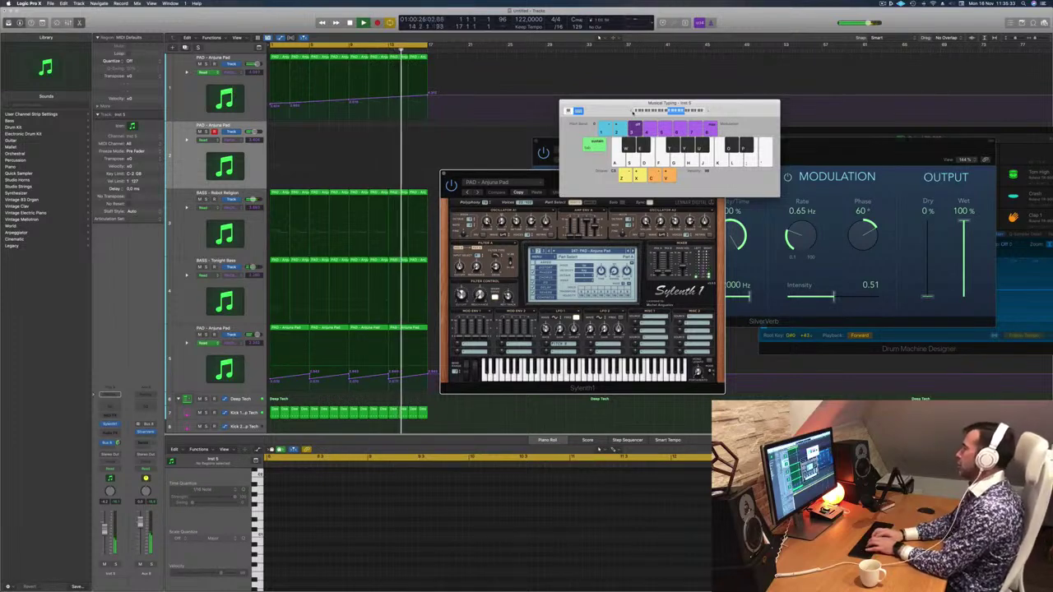
{"action": "key", "text": "f"}
{"action": "key", "text": "g"}
{"action": "key", "text": "h"}
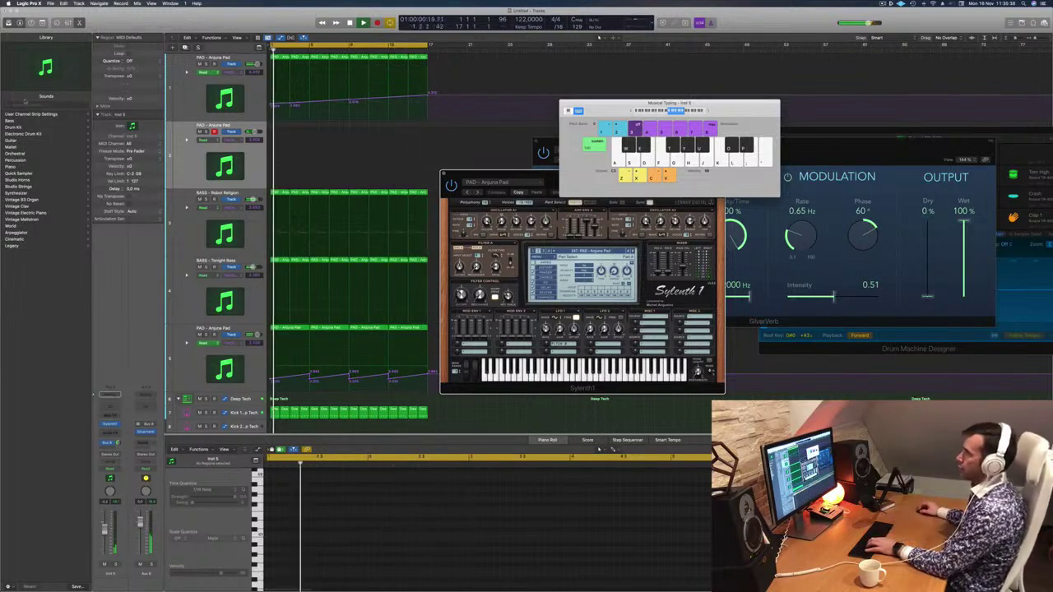
Step: Mute the first pad track and record a melody on the second pad track over the cycling loop
{"action": "left_click", "coordinate": [199, 64]}
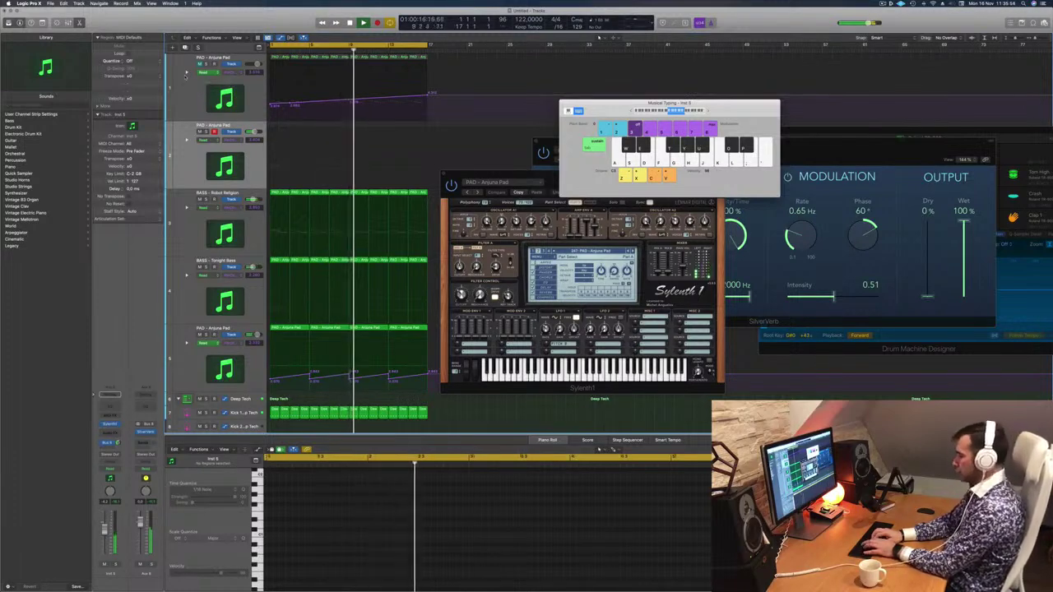
{"action": "key", "text": "r"}
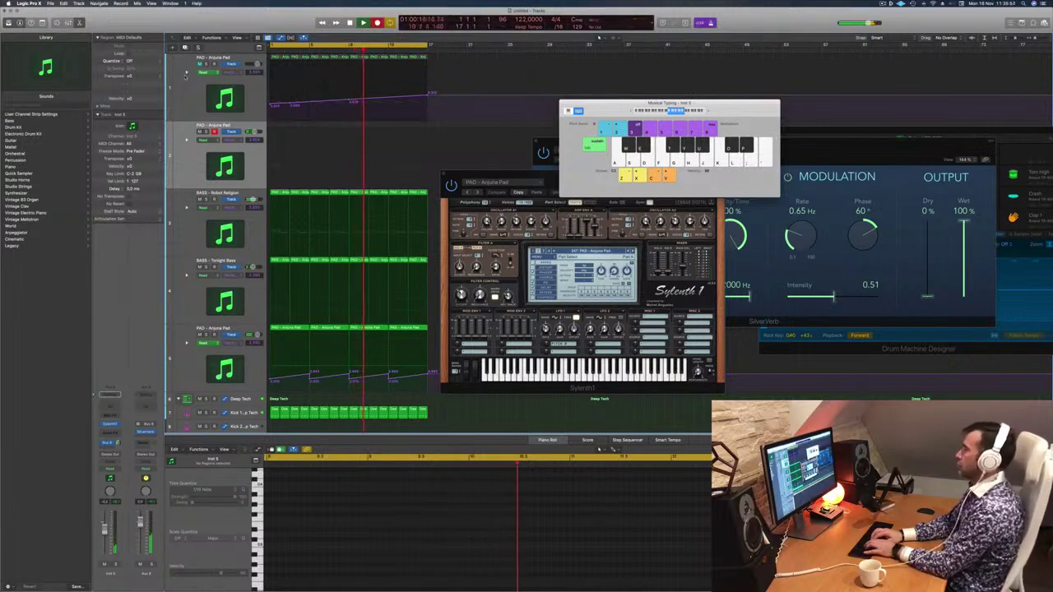
{"action": "key", "text": "j"}
{"action": "key", "text": "l"}
{"action": "key", "text": "k"}
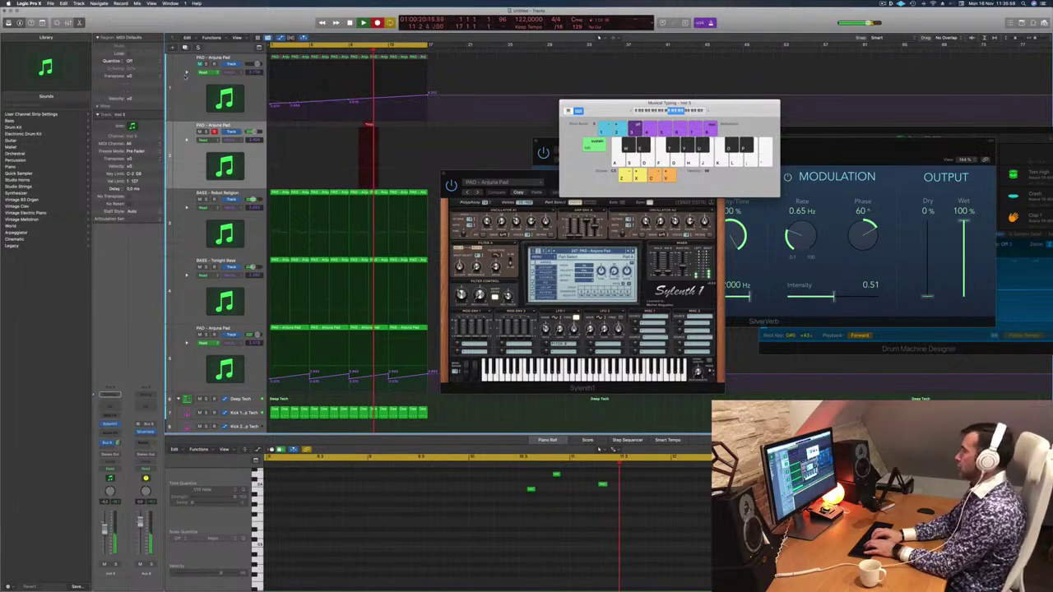
{"action": "key", "text": "d"}
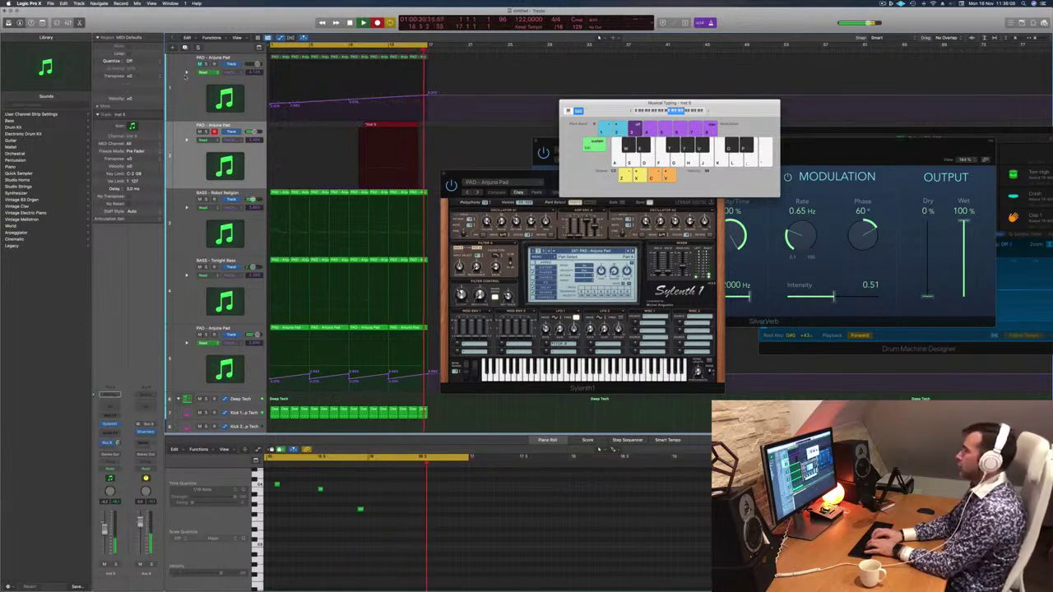
{"action": "key", "text": "space"}
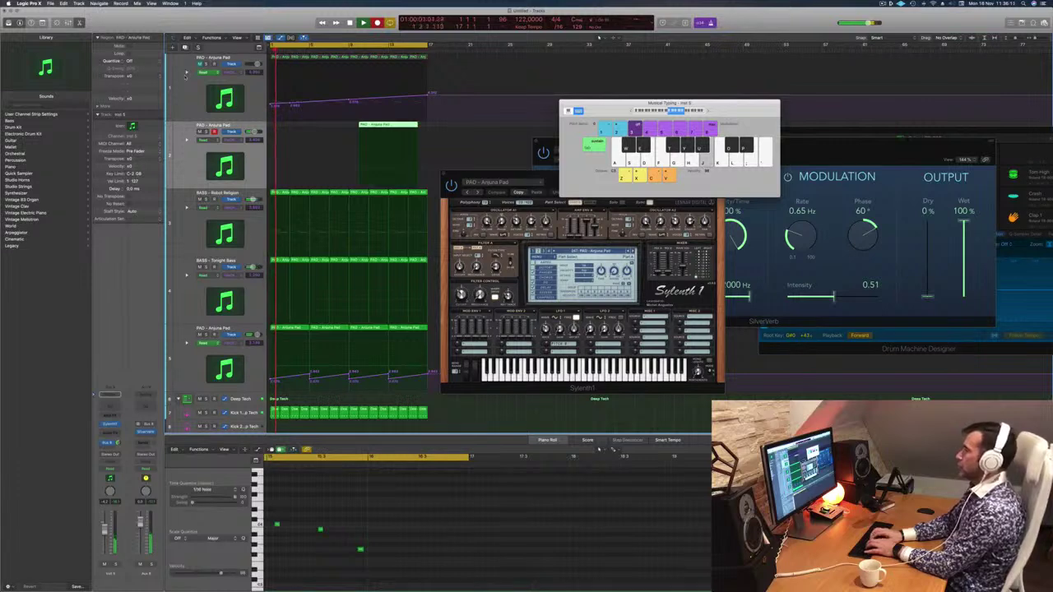
{"action": "key", "text": "r"}
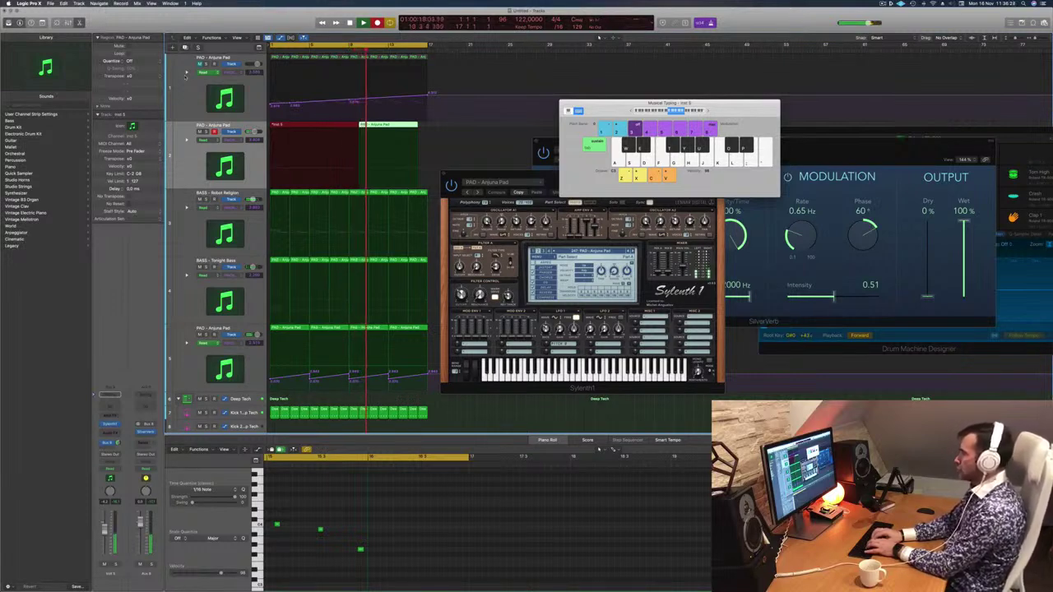
{"action": "key", "text": "space"}
Step: Play back the recorded melody and shift its first three notes earlier so they begin at the region's start
{"action": "key", "text": "space"}
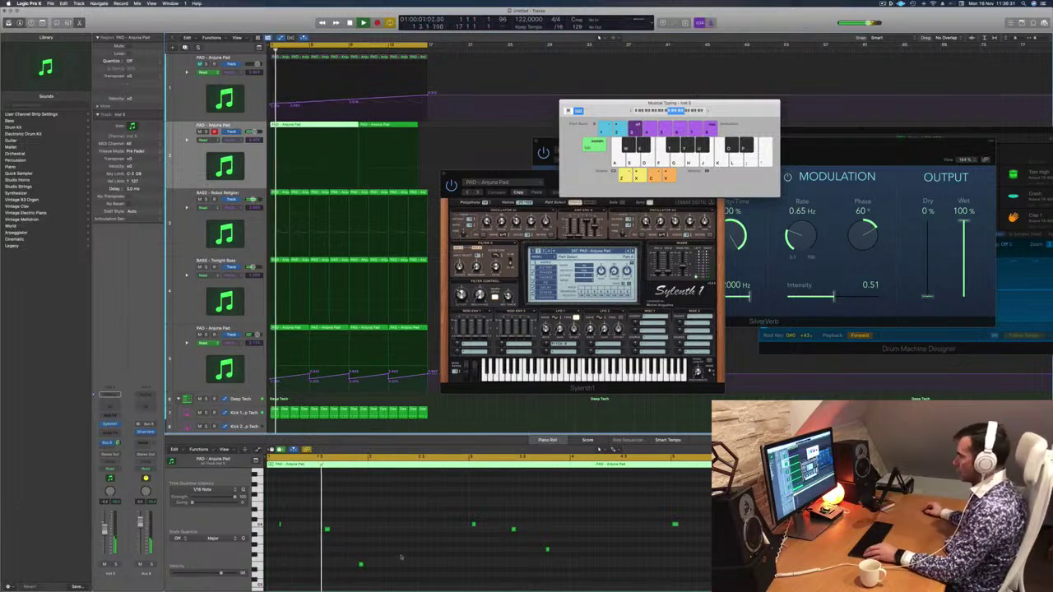
{"action": "key", "text": "space"}
{"action": "key", "text": "space"}
{"action": "left_click", "coordinate": [305, 555]}
{"action": "key", "text": "space"}
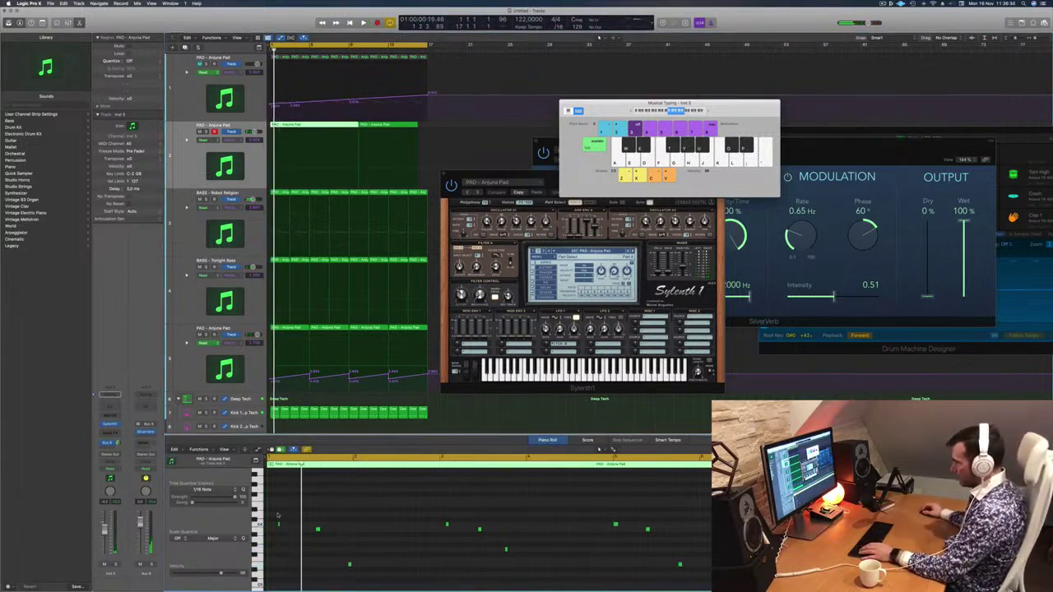
{"action": "left_click_drag", "start_coordinate": [276, 502], "coordinate": [361, 571]}
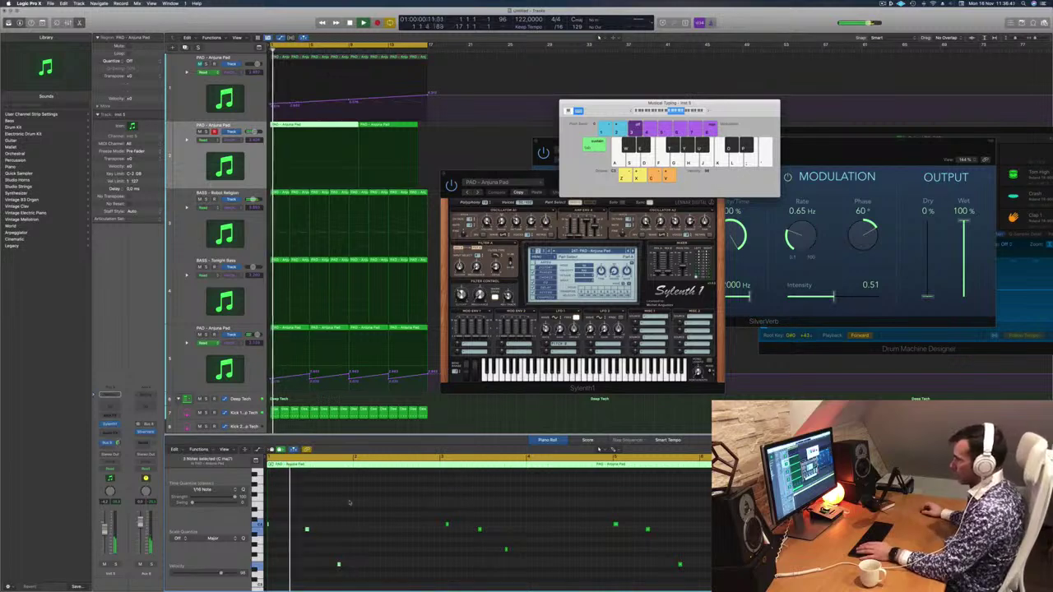
{"action": "left_click_drag", "start_coordinate": [347, 510], "coordinate": [302, 539]}
{"action": "key", "text": "Return"}
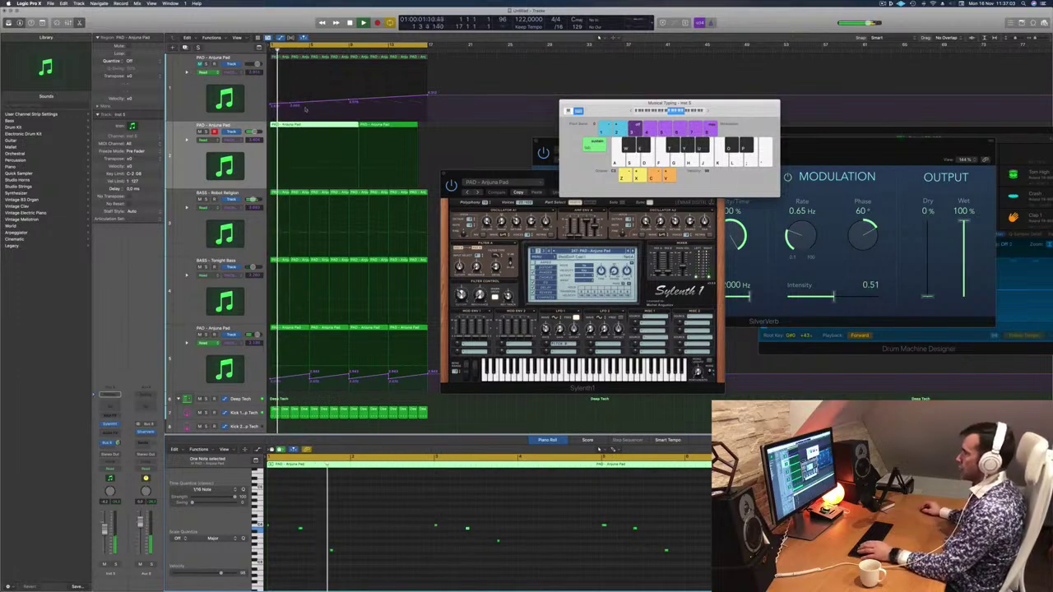
Step: Split the melody region at bar 5 and delete all the recorded material after the split
{"action": "double_click", "coordinate": [309, 132], "text": "super"}
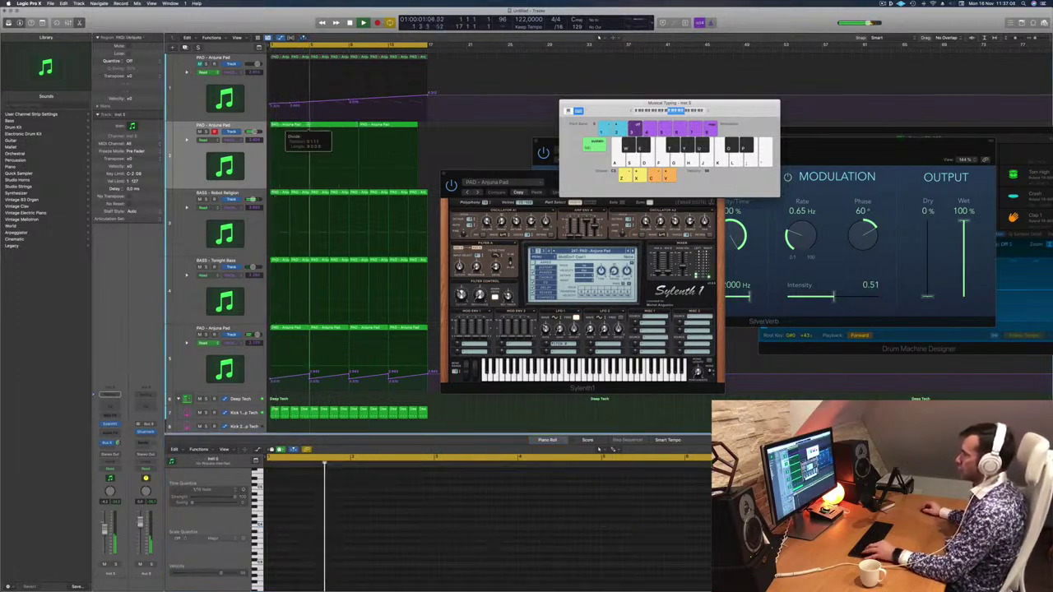
{"action": "key", "text": "Delete"}
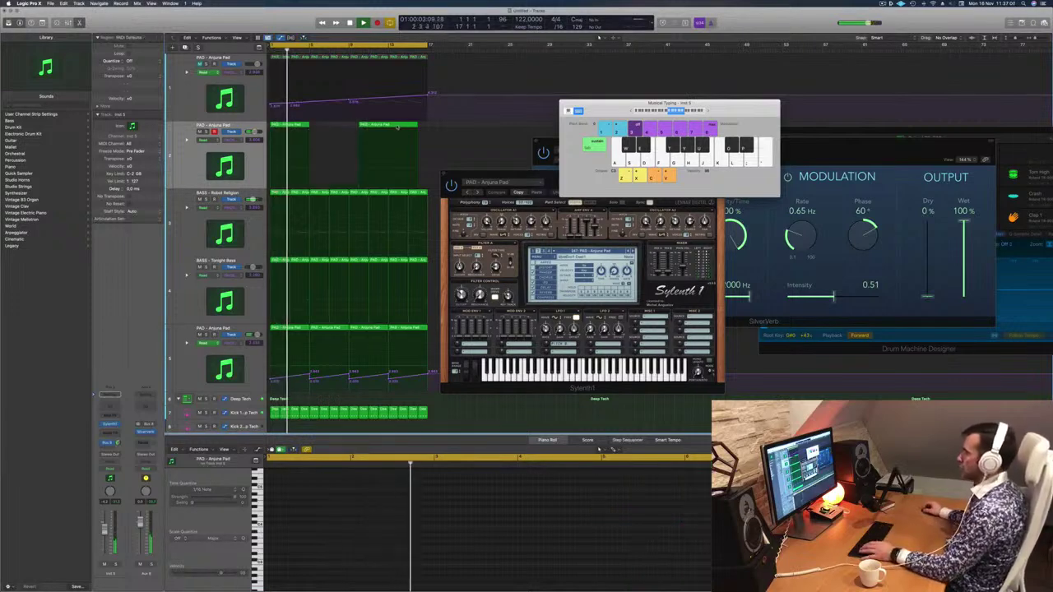
{"action": "left_click", "coordinate": [398, 126]}
{"action": "key", "text": "Delete"}
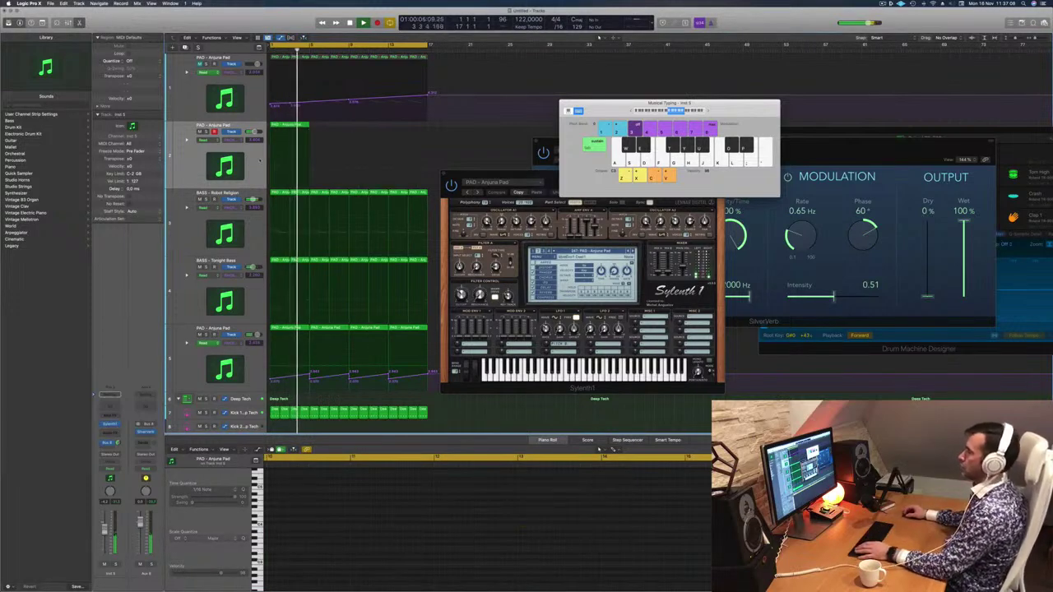
Step: Repeat the four-bar melody region to fill the second pad track up to bar 17, and play it from the start
{"action": "mouse_move", "coordinate": [531, 180]}
{"action": "left_mouse_down"}
{"action": "mouse_move", "coordinate": [514, 178]}
{"action": "mouse_move", "coordinate": [543, 189]}
{"action": "left_mouse_up"}
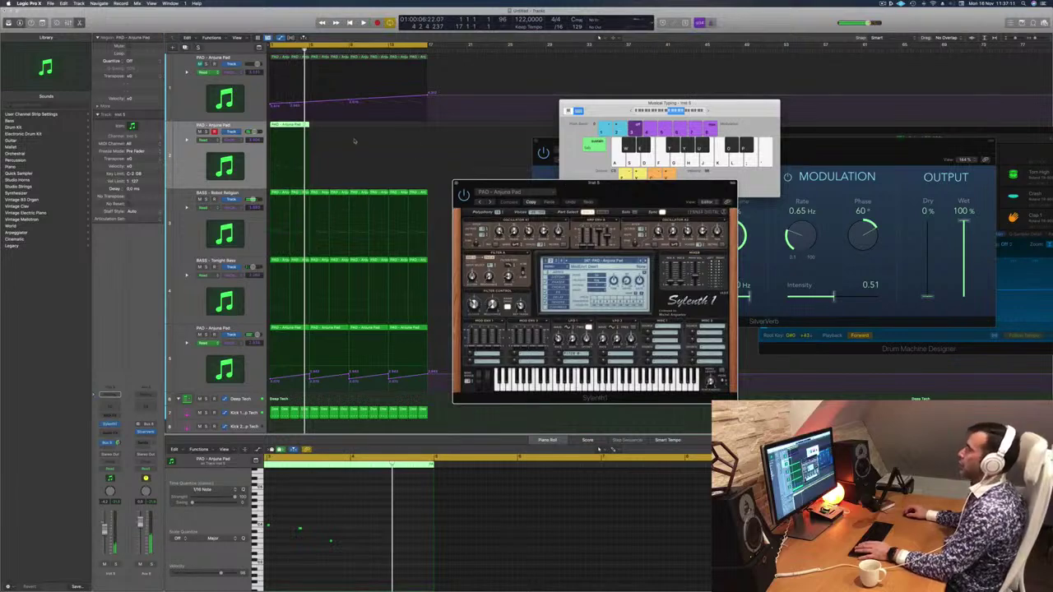
{"action": "left_click", "coordinate": [302, 125]}
{"action": "left_click_drag", "start_coordinate": [312, 130], "coordinate": [372, 131]}
{"action": "key", "text": "space"}
{"action": "key", "text": "space"}
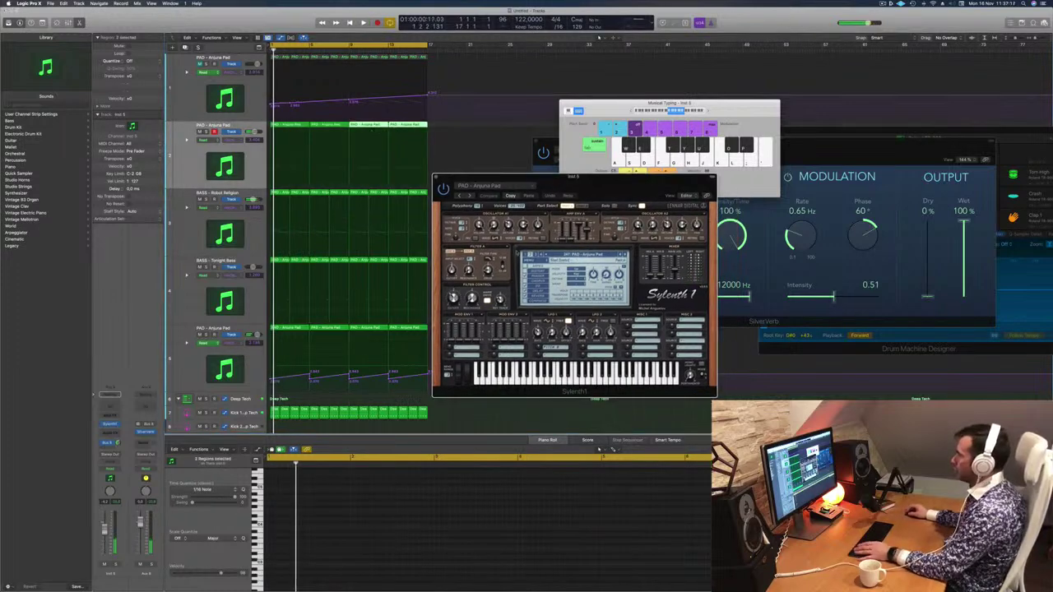
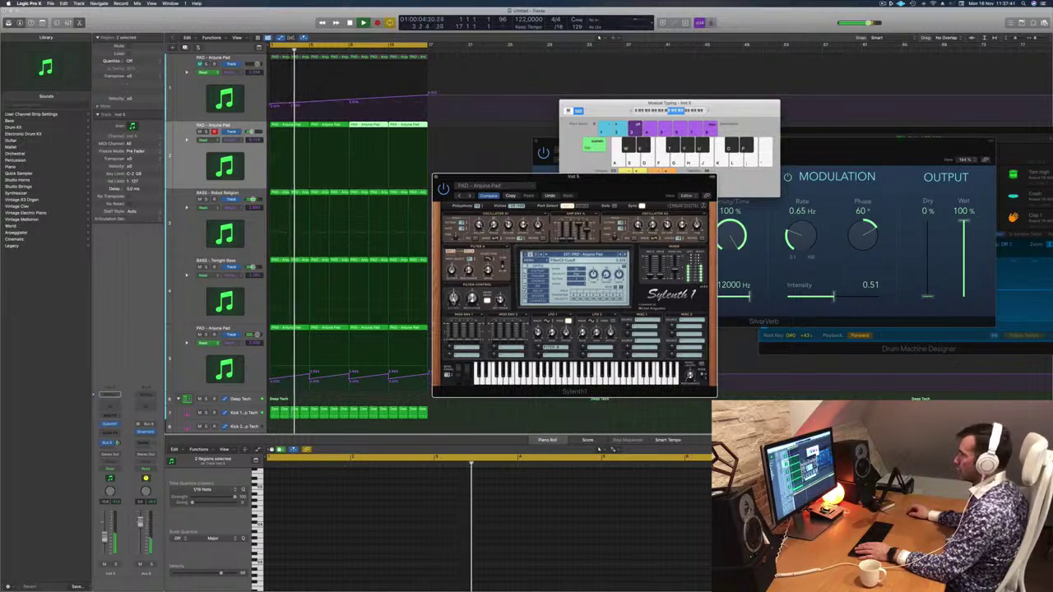
Step: Unmute the first pad track and select it
{"action": "mouse_move", "coordinate": [602, 181]}
{"action": "left_mouse_down"}
{"action": "mouse_move", "coordinate": [623, 175]}
{"action": "mouse_move", "coordinate": [612, 175]}
{"action": "left_mouse_up"}
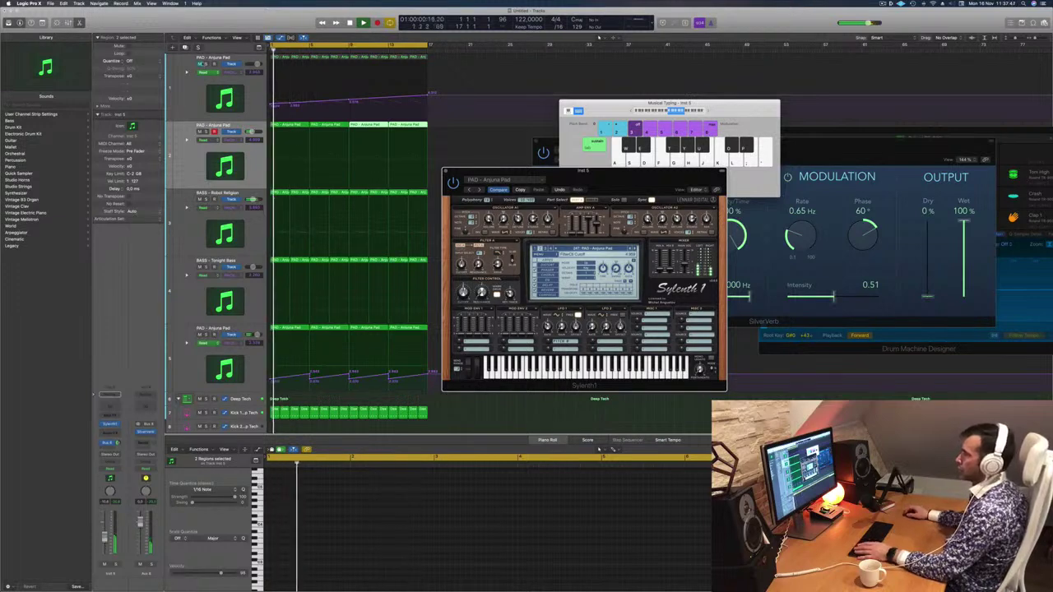
{"action": "left_click", "coordinate": [199, 63]}
{"action": "left_click", "coordinate": [188, 73]}
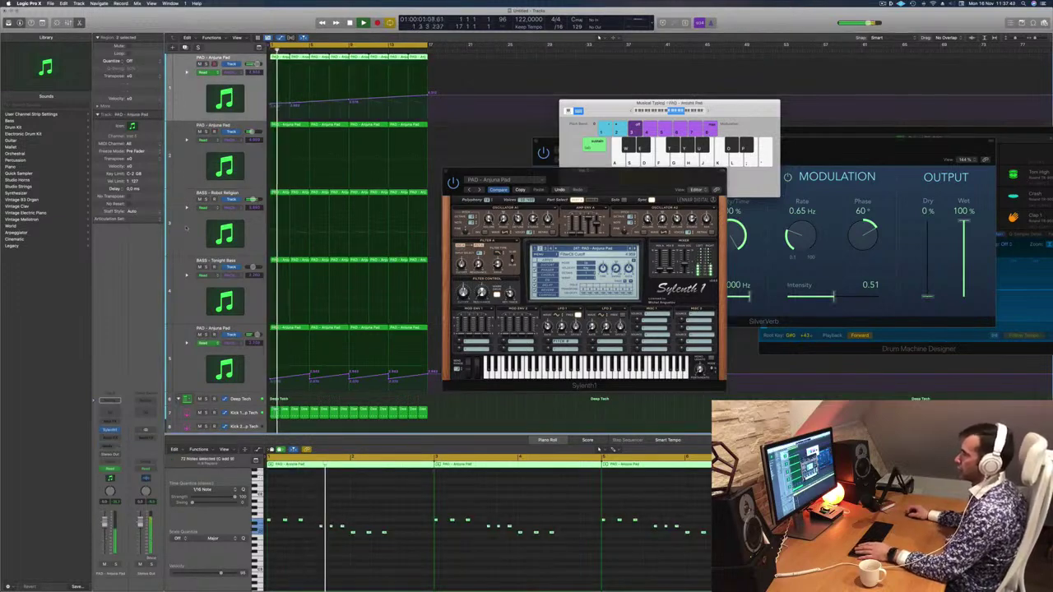
Step: Move the BASS - Robot Religion track above the melody pad track and close the Sylenth1 window
{"action": "left_click_drag", "start_coordinate": [186, 228], "coordinate": [212, 149]}
{"action": "left_click_drag", "start_coordinate": [598, 179], "coordinate": [674, 204]}
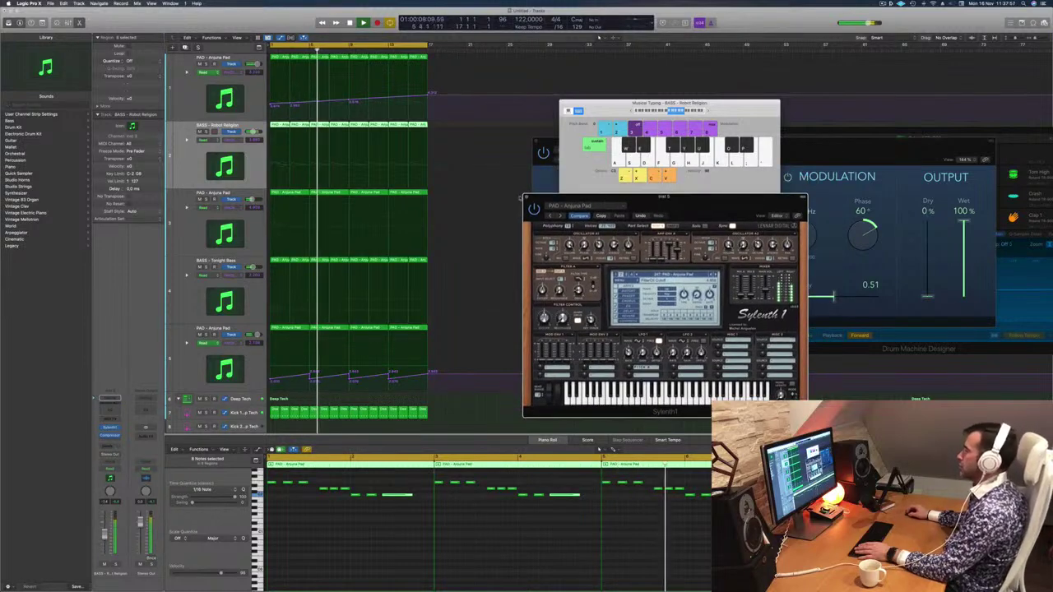
{"action": "left_click", "coordinate": [527, 196]}
{"action": "scroll", "coordinate": [466, 198], "scroll_direction": "down", "scroll_amount": 2}
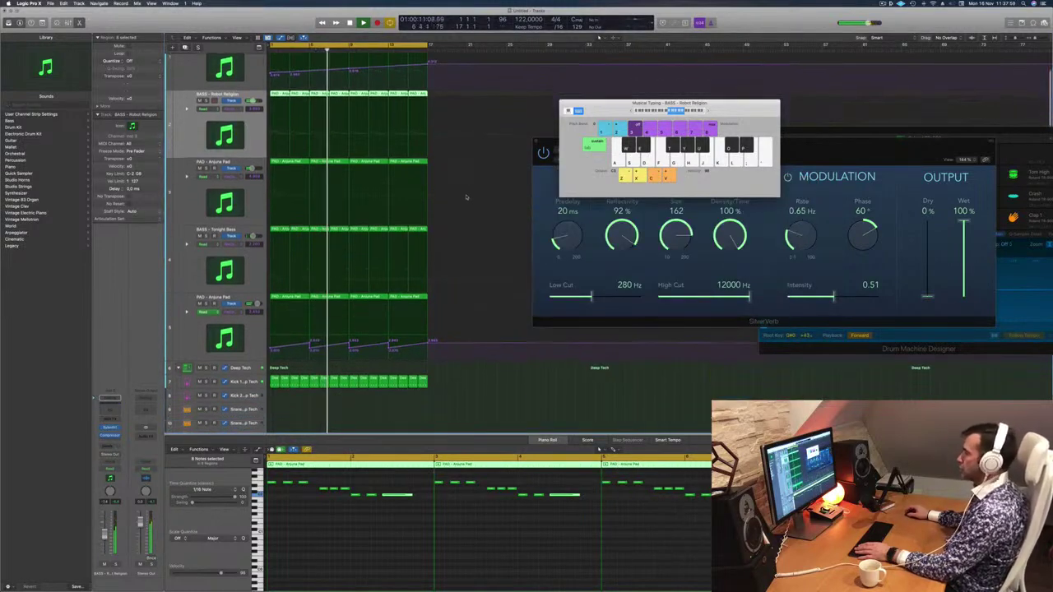
{"action": "scroll", "coordinate": [466, 198], "scroll_direction": "down", "scroll_amount": 10}
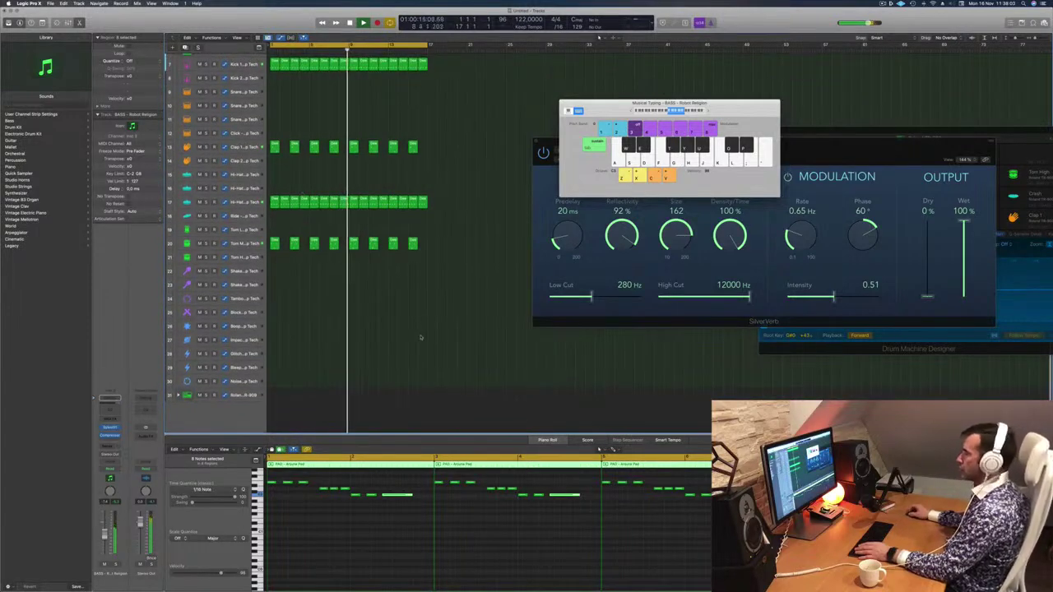
{"action": "scroll", "coordinate": [420, 337], "scroll_direction": "up", "scroll_amount": 10}
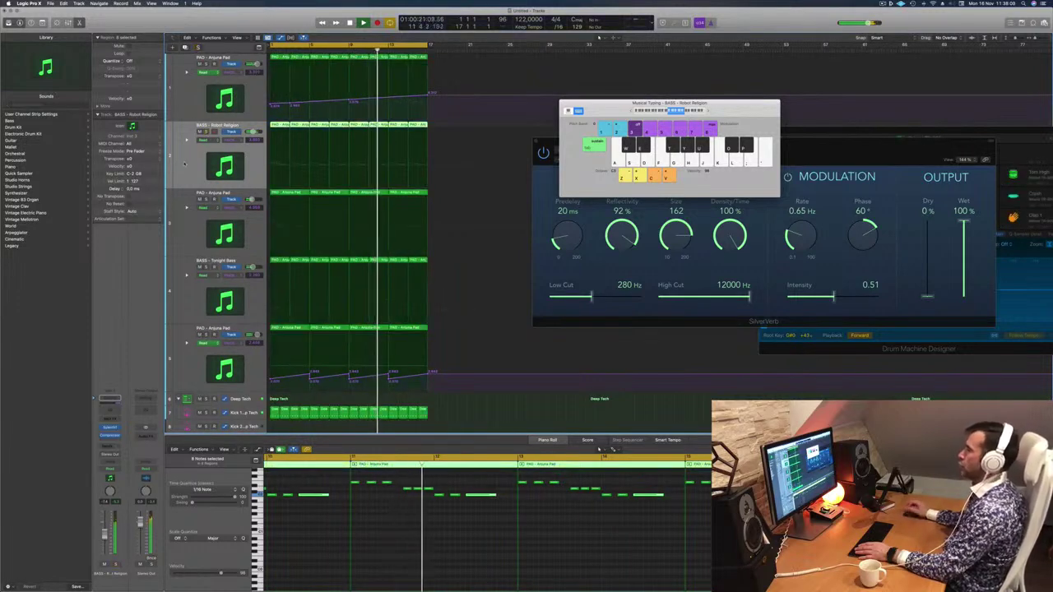
Step: Move the BASS - Tonight Bass track directly below BASS - Robot Religion, and the bottom PAD - Anjuna Pad track above the melody pad track
{"action": "left_click_drag", "start_coordinate": [204, 283], "coordinate": [204, 209]}
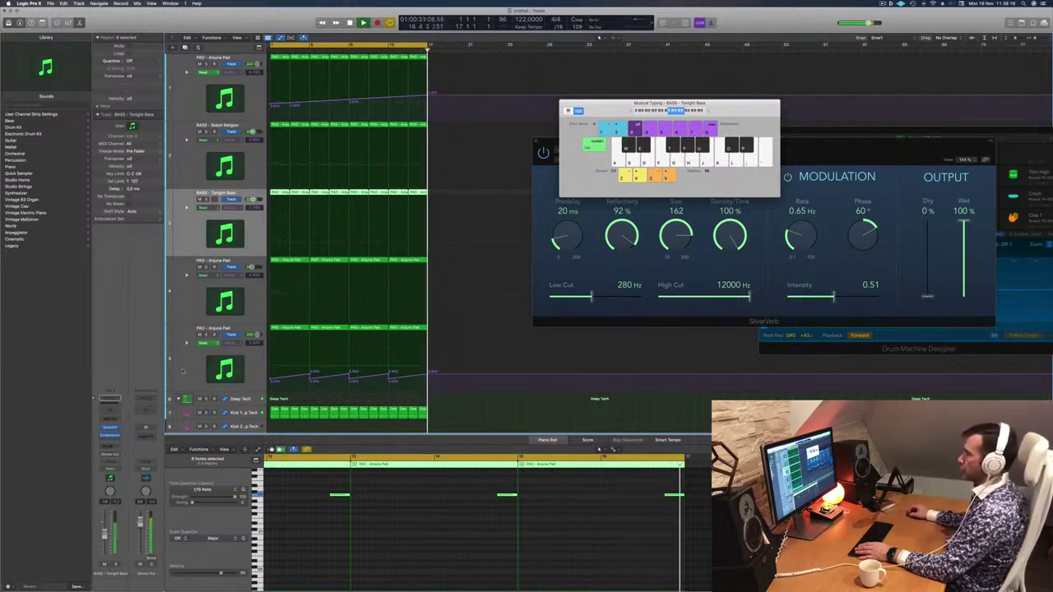
{"action": "left_click_drag", "start_coordinate": [183, 371], "coordinate": [209, 283]}
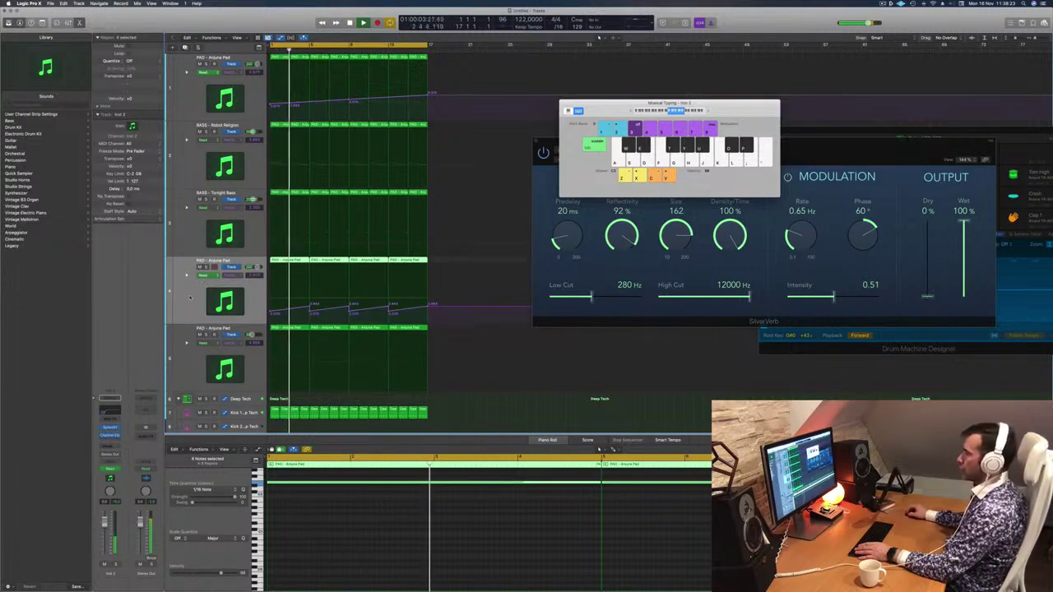
Step: Select the melody pad track below the other tonal tracks, open its Sylenth1 window and move the window aside
{"action": "scroll", "coordinate": [320, 273], "scroll_direction": "down", "scroll_amount": 5}
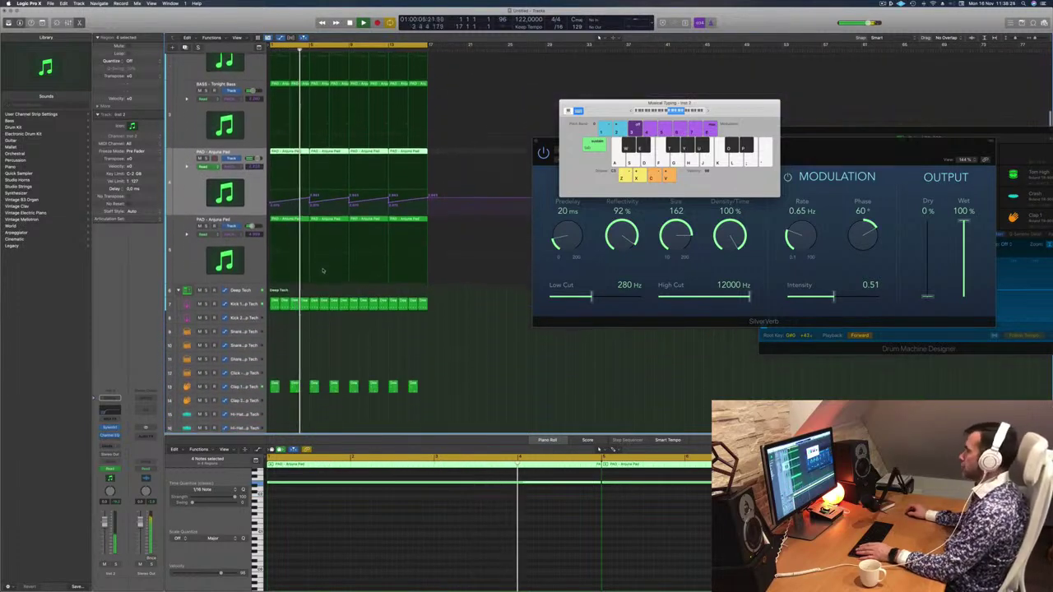
{"action": "left_click", "coordinate": [236, 199]}
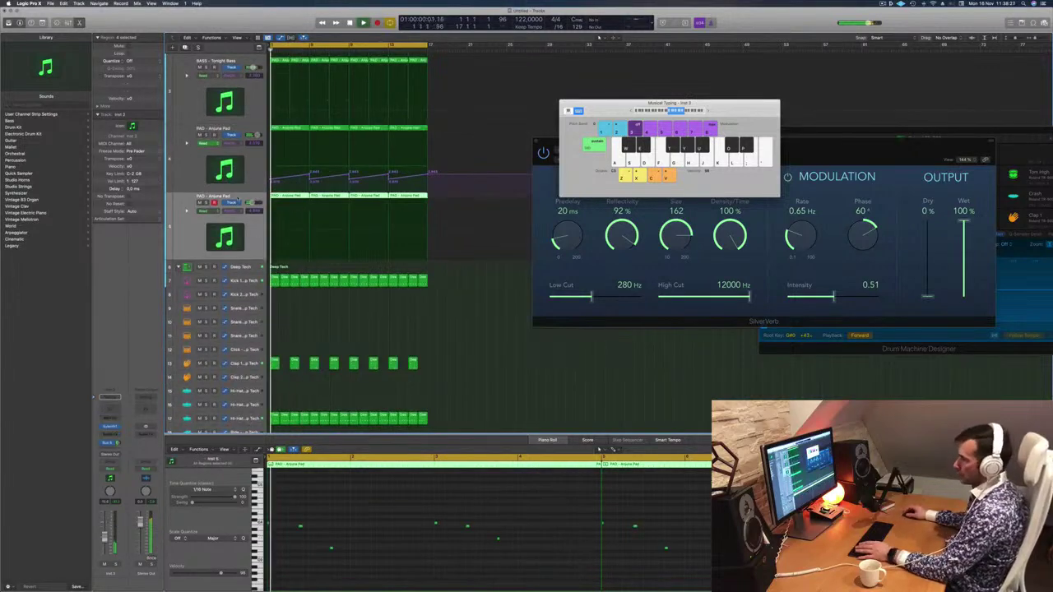
{"action": "left_click", "coordinate": [111, 427]}
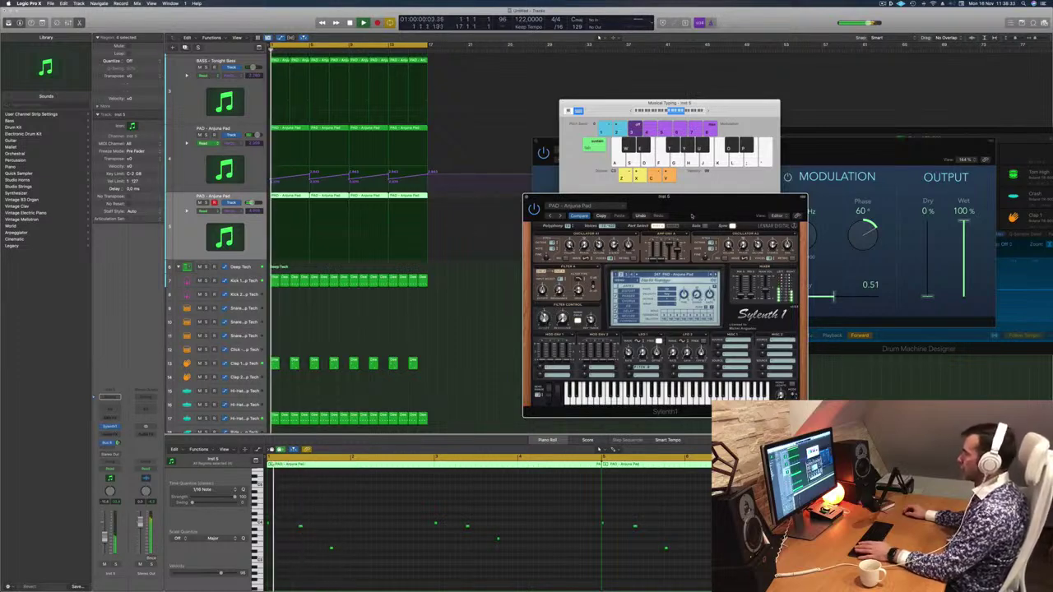
{"action": "left_click_drag", "start_coordinate": [710, 208], "coordinate": [636, 196]}
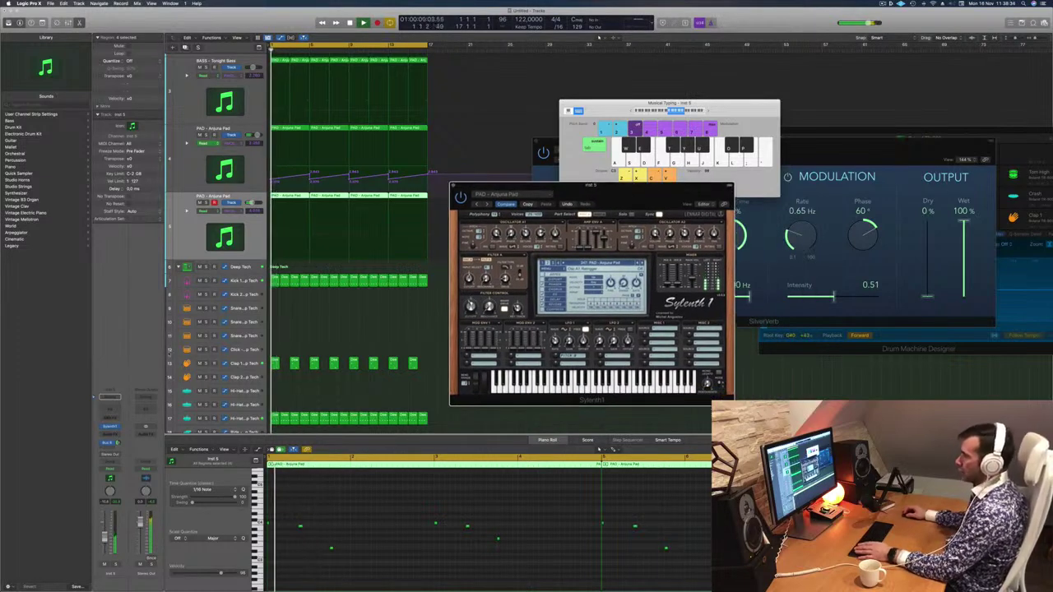
Step: Add a Channel EQ to the melody pad track and raise its low-cut filter to roll off the low frequencies
{"action": "left_click", "coordinate": [108, 402]}
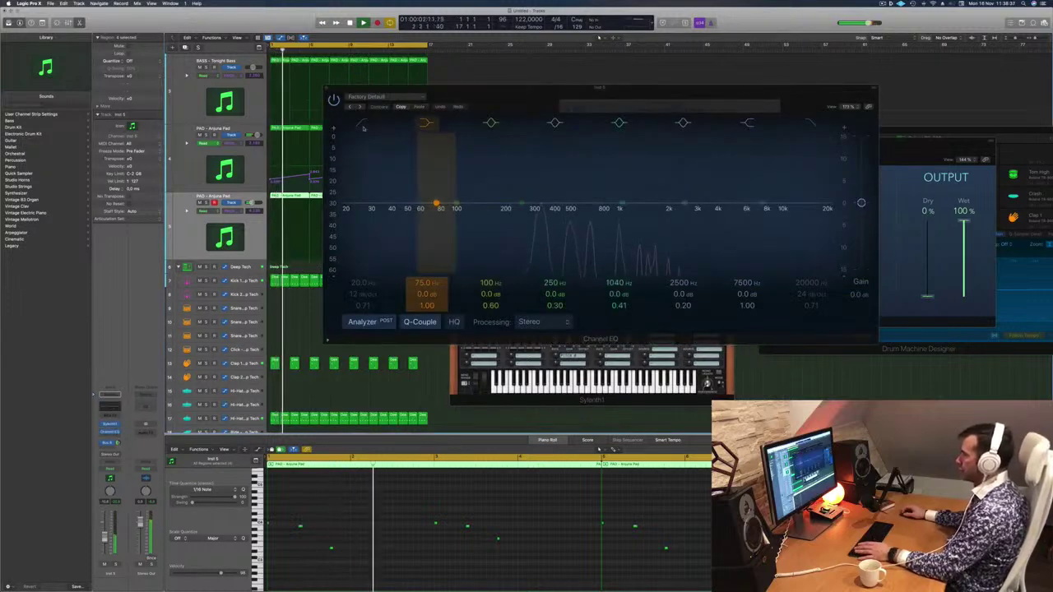
{"action": "left_click_drag", "start_coordinate": [365, 136], "coordinate": [573, 171]}
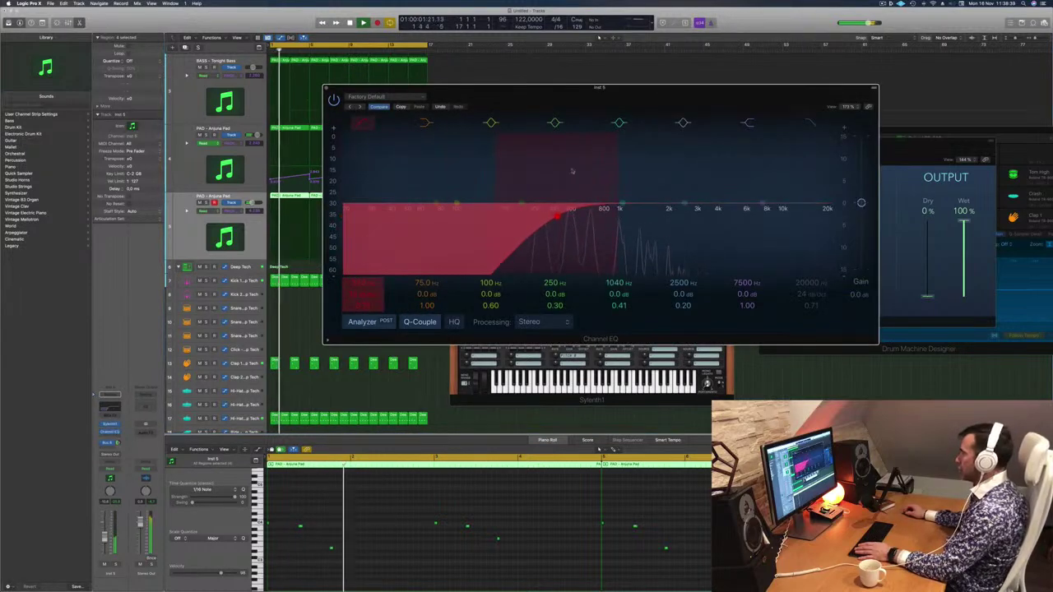
{"action": "left_click_drag", "start_coordinate": [558, 217], "coordinate": [555, 210]}
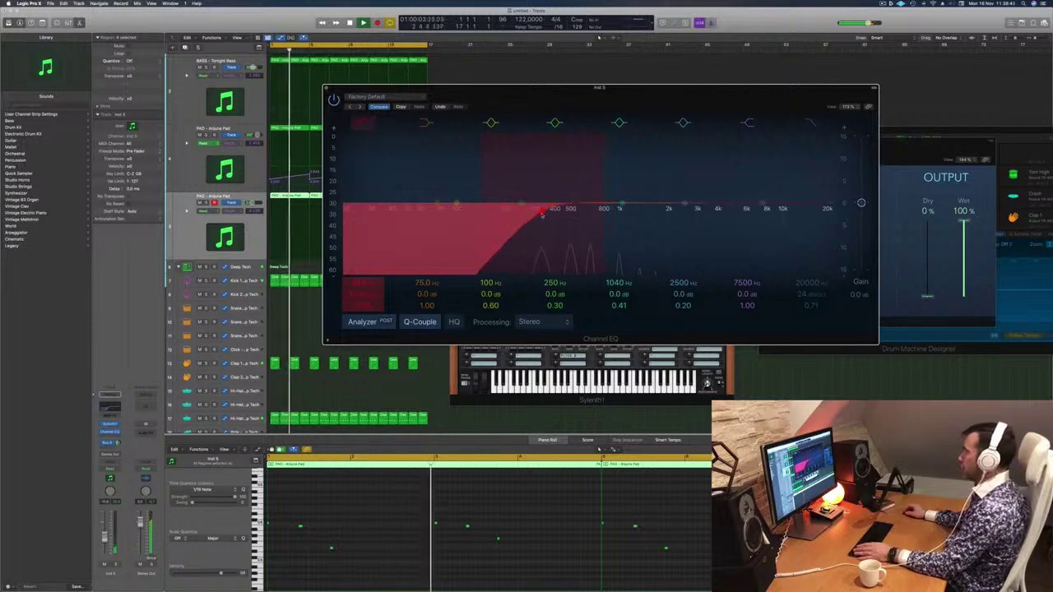
Step: Lower the upper-mid EQ band to about -3.7 dB around 3420 Hz and close the Channel EQ window
{"action": "left_click_drag", "start_coordinate": [683, 204], "coordinate": [707, 223]}
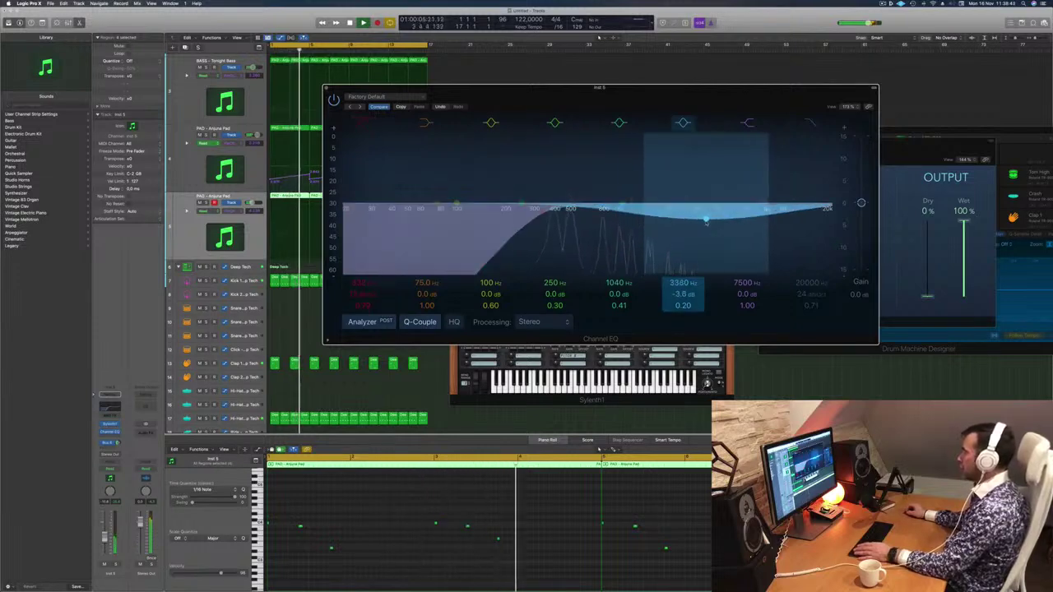
{"action": "key", "text": "space"}
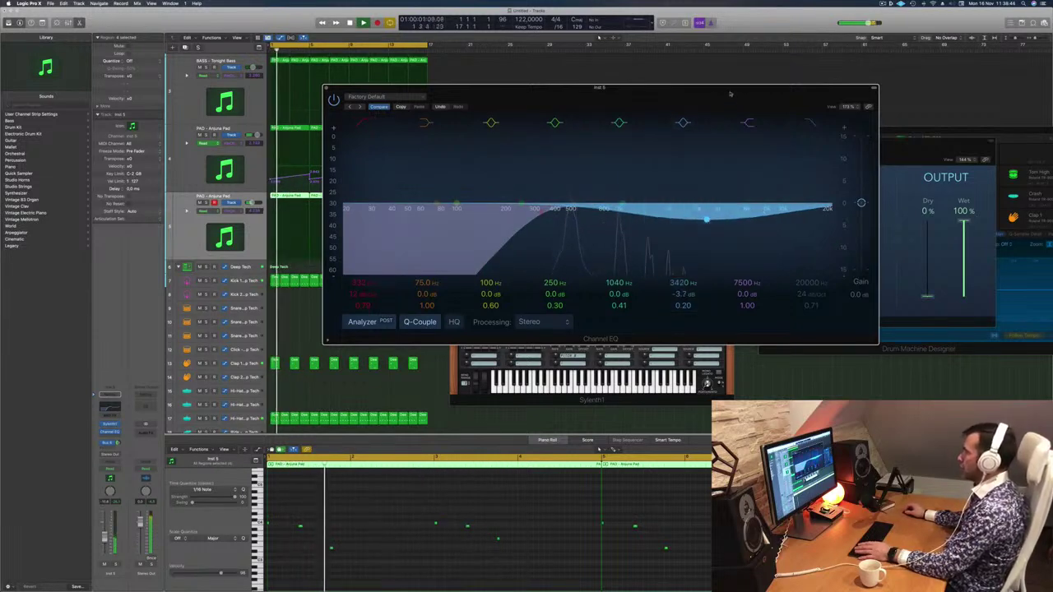
{"action": "left_click_drag", "start_coordinate": [587, 91], "coordinate": [643, 97]}
{"action": "key", "text": "super+w"}
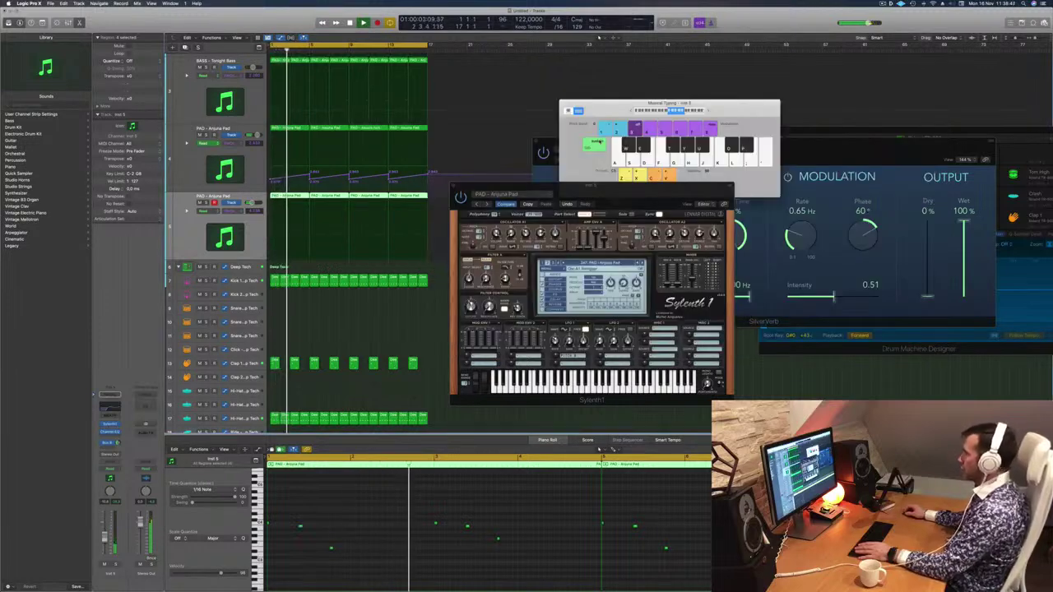
Step: Move the Sylenth1 and Musical Typing windows aside, close the SilverVerb window and deselect all regions
{"action": "left_click_drag", "start_coordinate": [599, 191], "coordinate": [883, 90]}
{"action": "left_click_drag", "start_coordinate": [643, 103], "coordinate": [727, 180]}
{"action": "left_click_drag", "start_coordinate": [683, 145], "coordinate": [530, 182]}
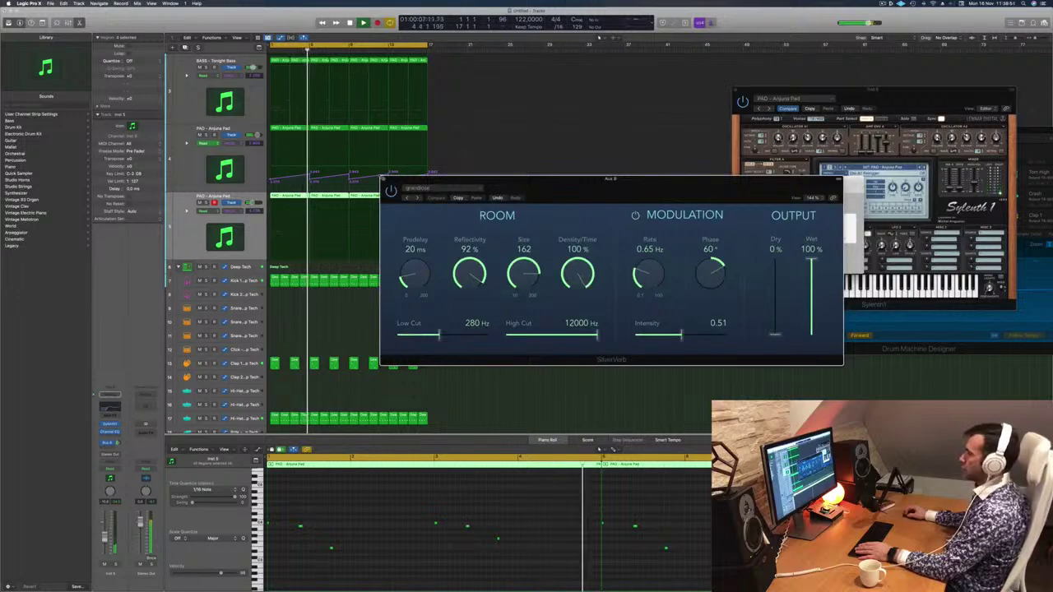
{"action": "key", "text": "super+w"}
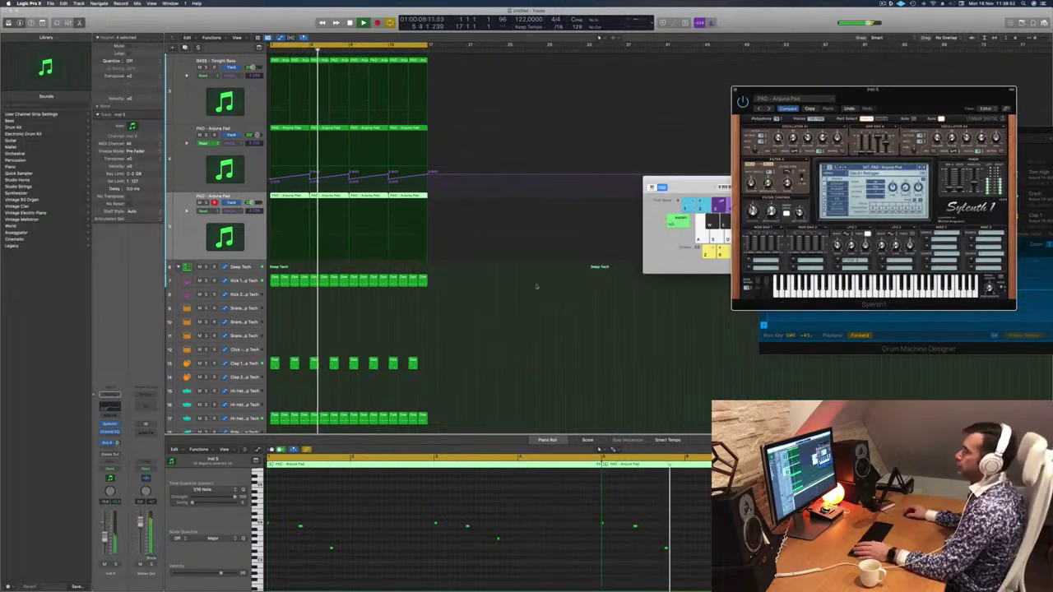
{"action": "left_click", "coordinate": [511, 315]}
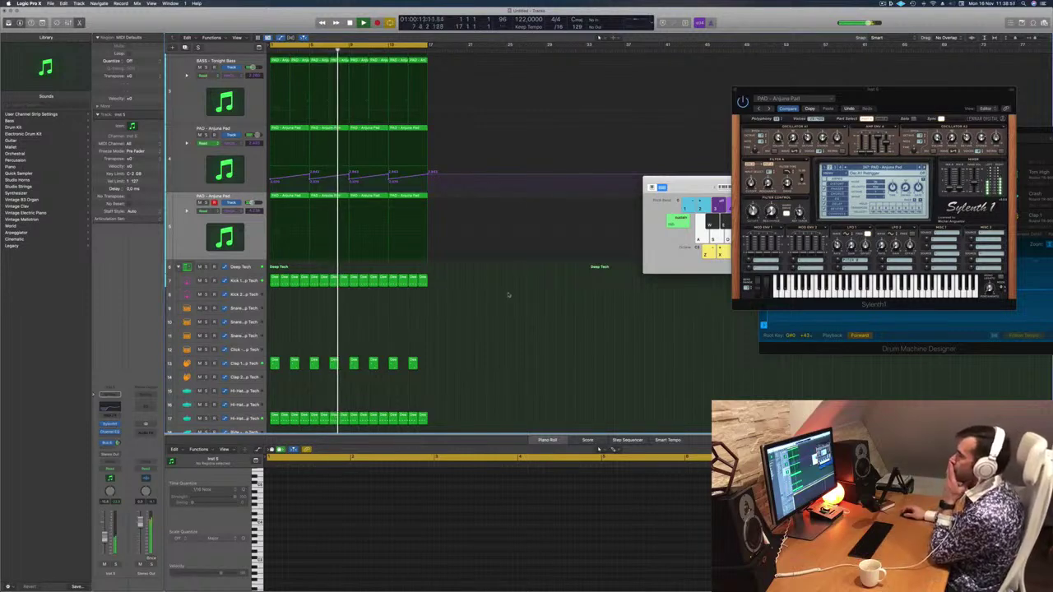
Step: Copy the first Kick 1 region down to the start of the Snare 1 track
{"action": "scroll", "coordinate": [493, 344], "scroll_direction": "down", "scroll_amount": 2}
{"action": "scroll", "coordinate": [493, 344], "scroll_direction": "down", "scroll_amount": 3}
{"action": "key", "text": "Return"}
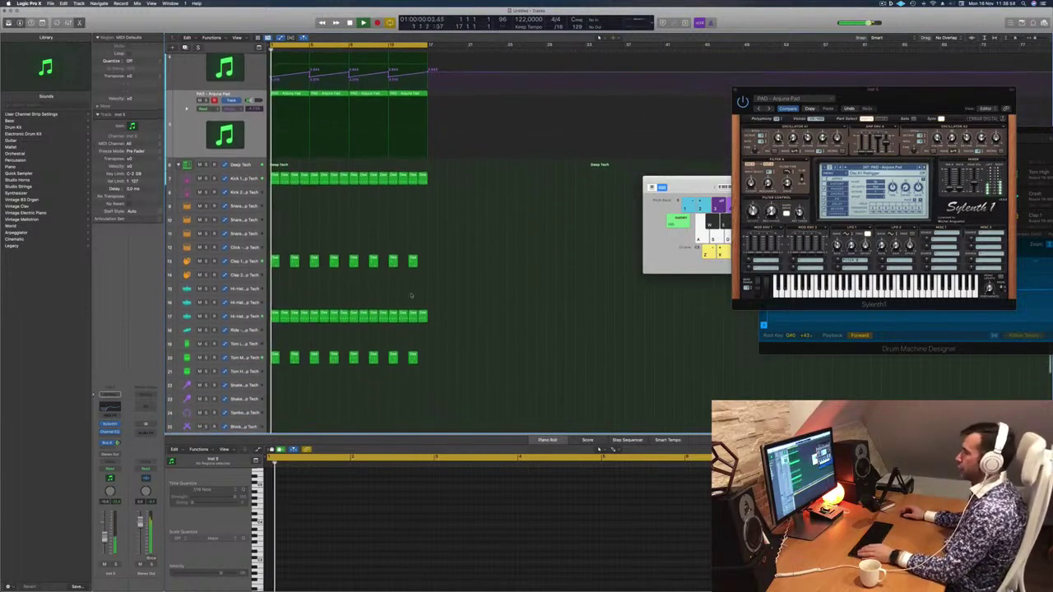
{"action": "left_click", "coordinate": [275, 177]}
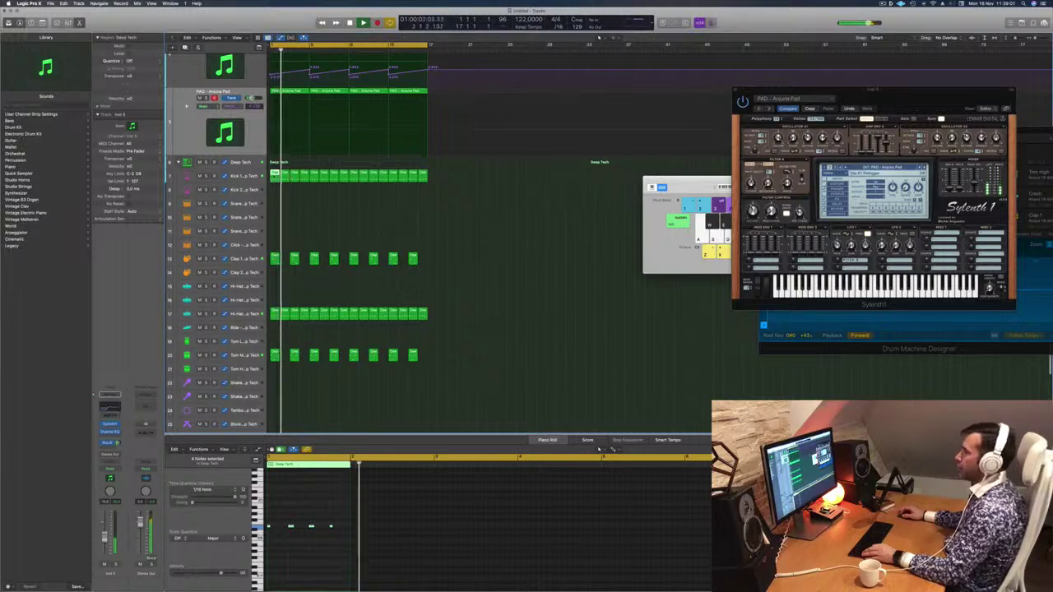
{"action": "left_click_drag", "start_coordinate": [275, 178], "coordinate": [274, 207]}
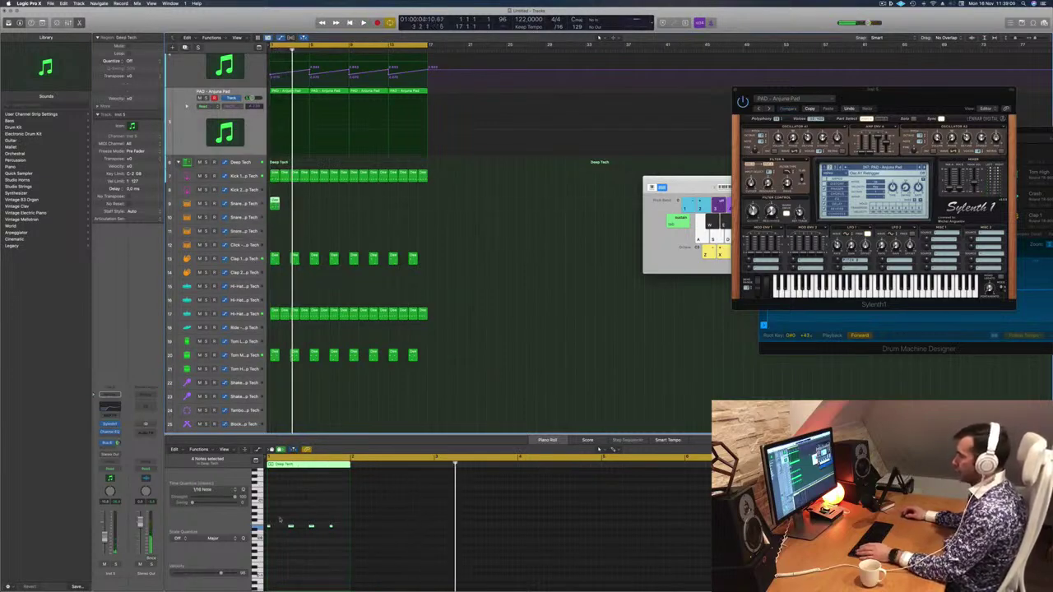
Step: Delete the first and third notes of the copied snare region so only the second and fourth remain, and play it
{"action": "left_click_drag", "start_coordinate": [280, 520], "coordinate": [263, 536]}
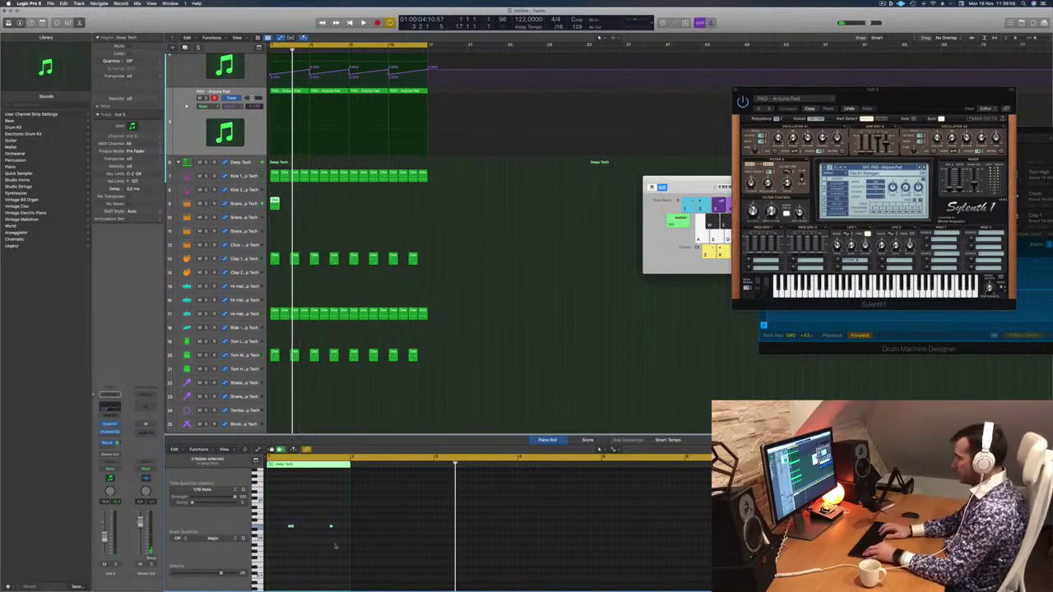
{"action": "key", "text": "space"}
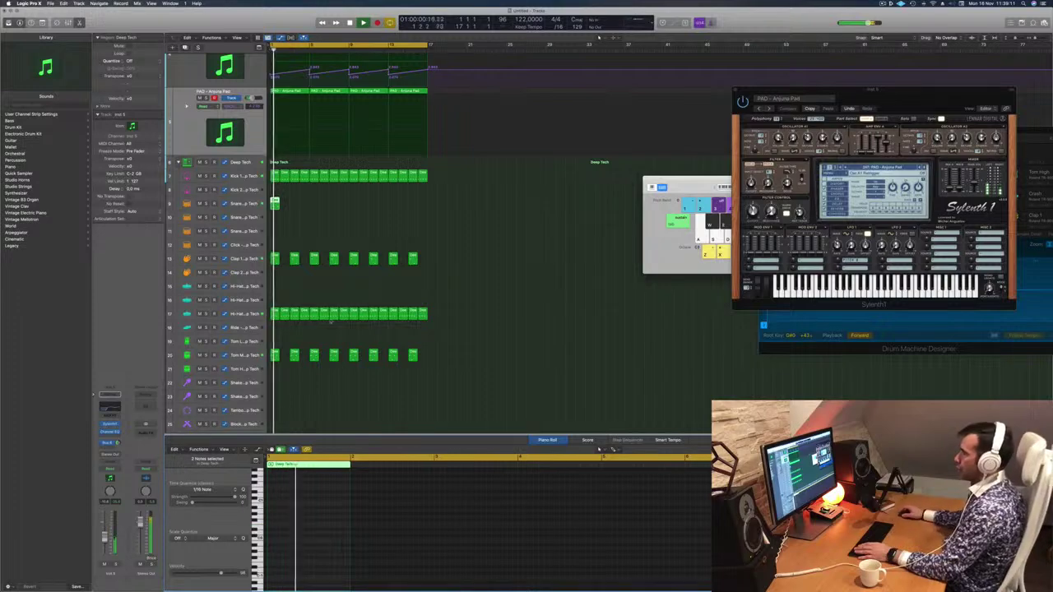
{"action": "key", "text": "space"}
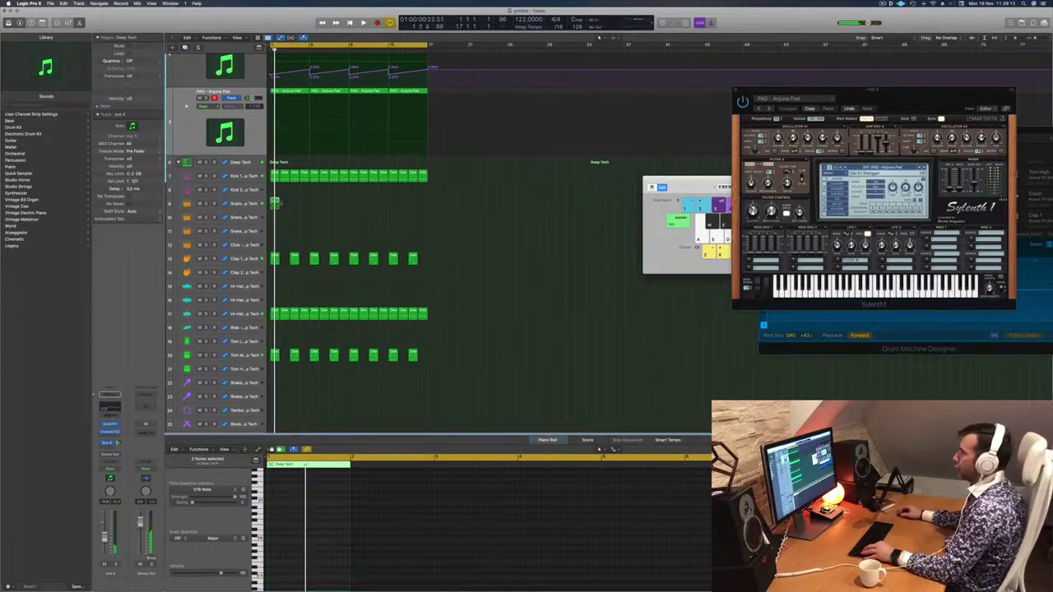
Step: Repeat the one-bar snare region to fill the Snare 1 track up to bar 17, then select the track and play the loop
{"action": "left_click_drag", "start_coordinate": [275, 201], "coordinate": [316, 205]}
{"action": "key", "text": "space"}
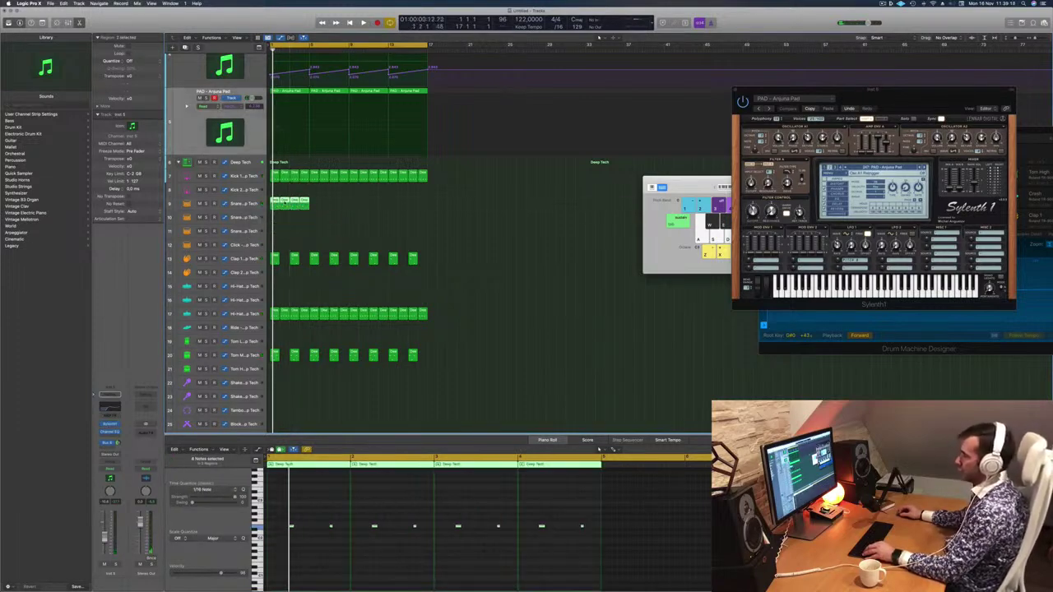
{"action": "left_click_drag", "start_coordinate": [288, 203], "coordinate": [317, 206]}
{"action": "left_click_drag", "start_coordinate": [368, 205], "coordinate": [418, 202]}
{"action": "left_click", "coordinate": [390, 206], "text": "shift"}
{"action": "key", "text": "space"}
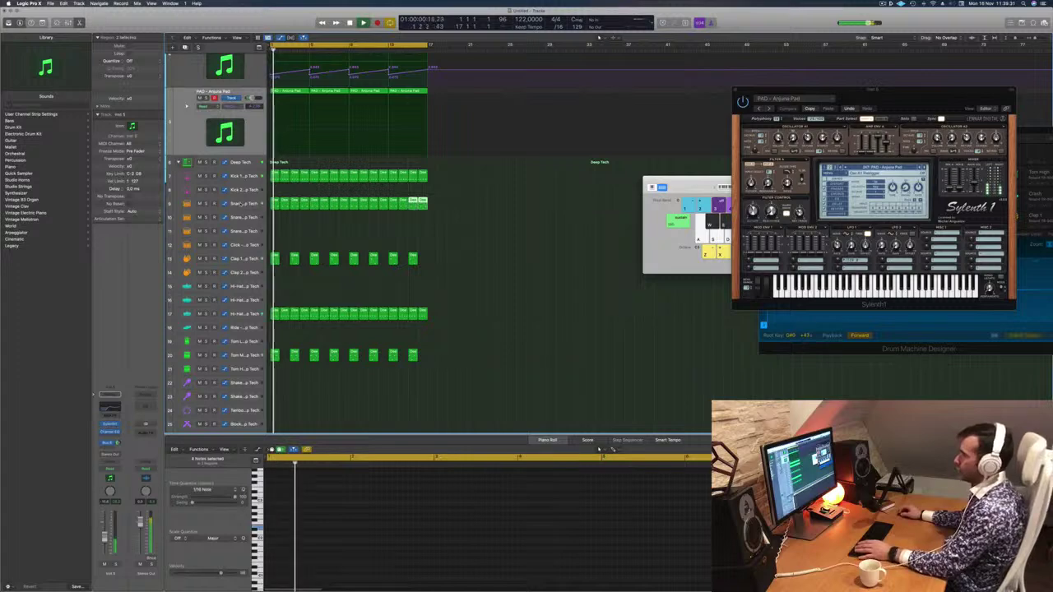
{"action": "left_click", "coordinate": [239, 203]}
{"action": "key", "text": "space"}
{"action": "key", "text": "space"}
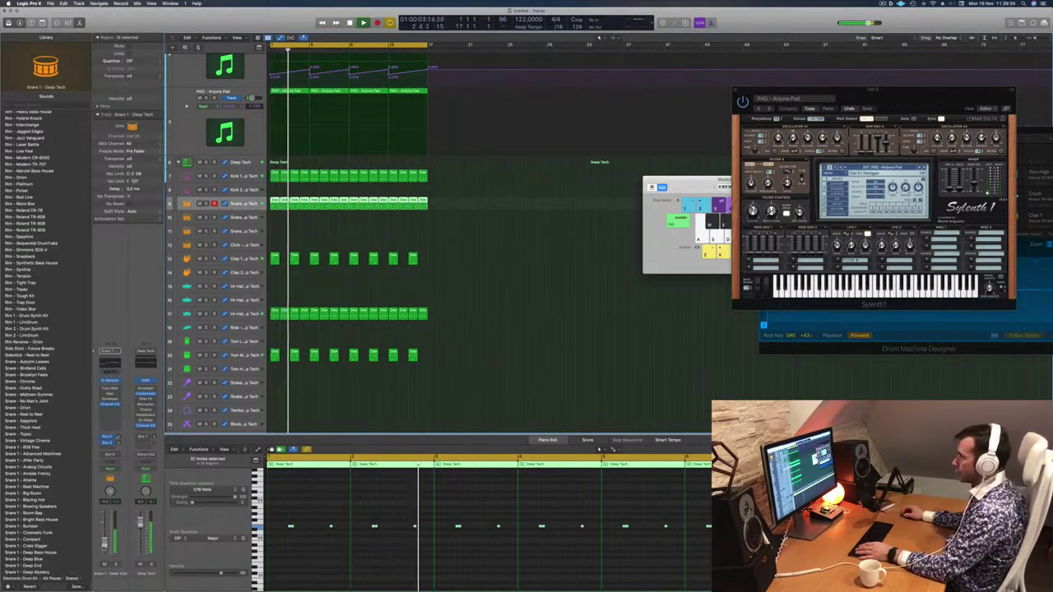
Step: Copy the first open hi-hat region down to the start of the Shaker 2 track
{"action": "scroll", "coordinate": [291, 245], "scroll_direction": "down", "scroll_amount": 5}
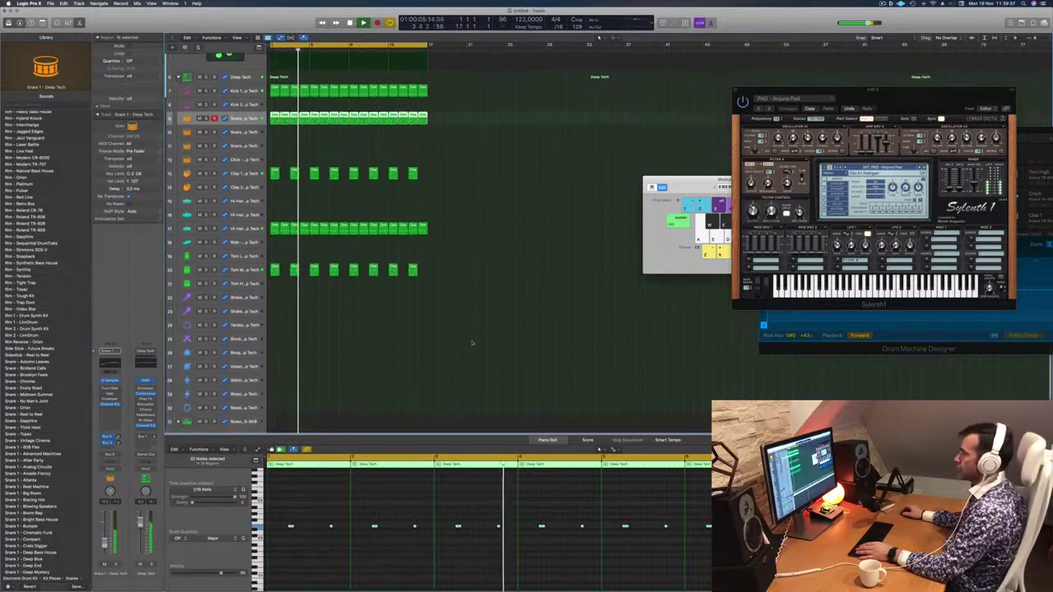
{"action": "left_click_drag", "start_coordinate": [273, 201], "coordinate": [274, 285]}
{"action": "key", "text": "space"}
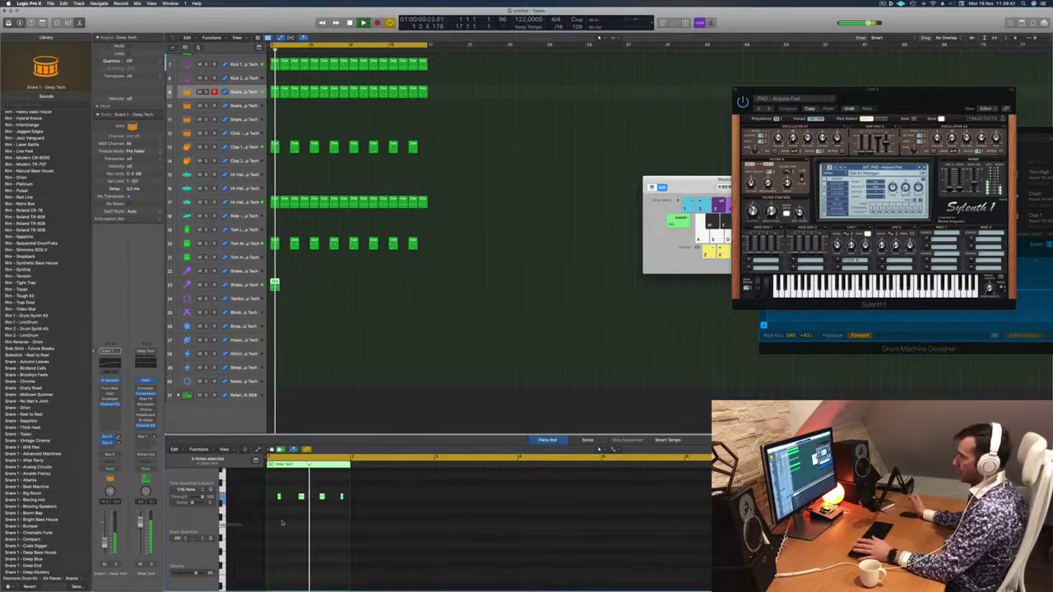
Step: Duplicate the four notes of the shaker region half a beat earlier to make a steady eighth-note pattern
{"action": "scroll", "coordinate": [280, 501], "scroll_direction": "up", "scroll_amount": 3}
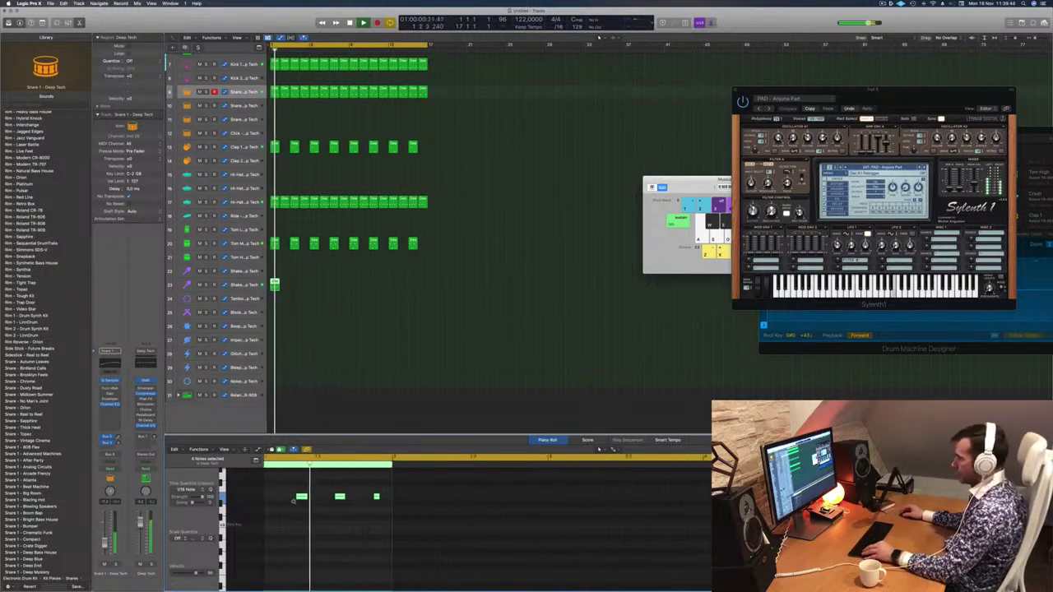
{"action": "key", "text": "space"}
{"action": "left_click_drag", "start_coordinate": [292, 498], "coordinate": [272, 500]}
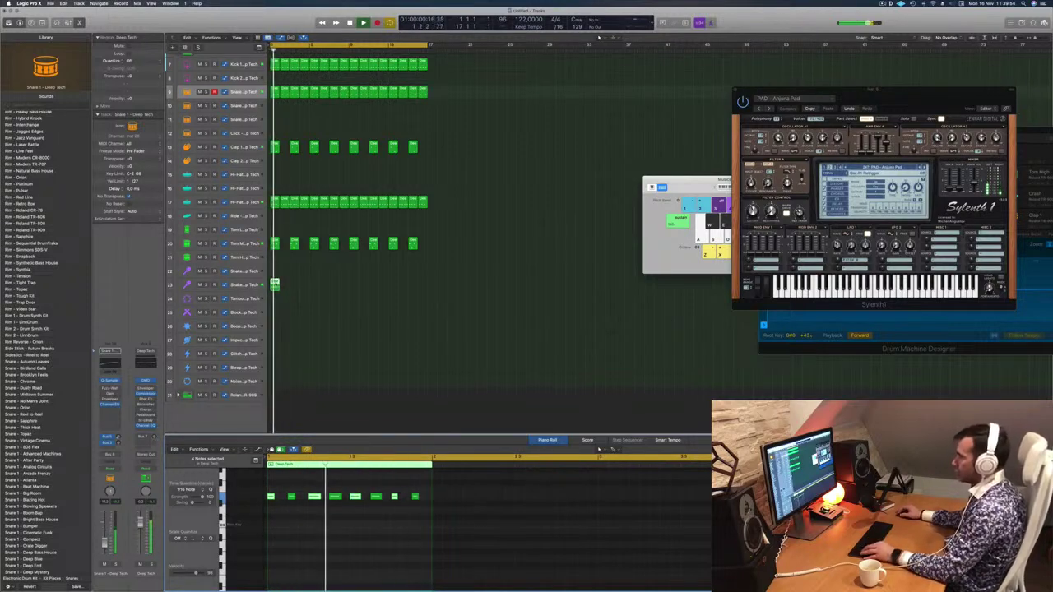
Step: Repeat the one-bar shaker region to fill the Shaker 2 track up to bar 17, play from the start and select the track
{"action": "left_click_drag", "start_coordinate": [276, 285], "coordinate": [317, 290]}
{"action": "mouse_move", "coordinate": [367, 290]}
{"action": "left_mouse_down"}
{"action": "mouse_move", "coordinate": [279, 282]}
{"action": "mouse_move", "coordinate": [357, 289]}
{"action": "left_mouse_up"}
{"action": "key", "text": "Return"}
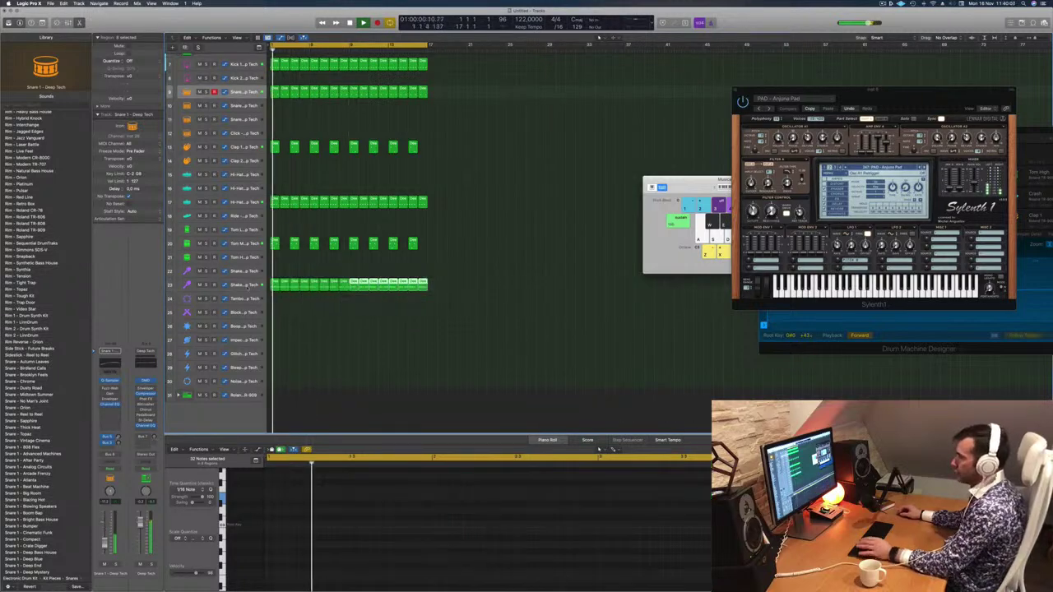
{"action": "left_click", "coordinate": [243, 285]}
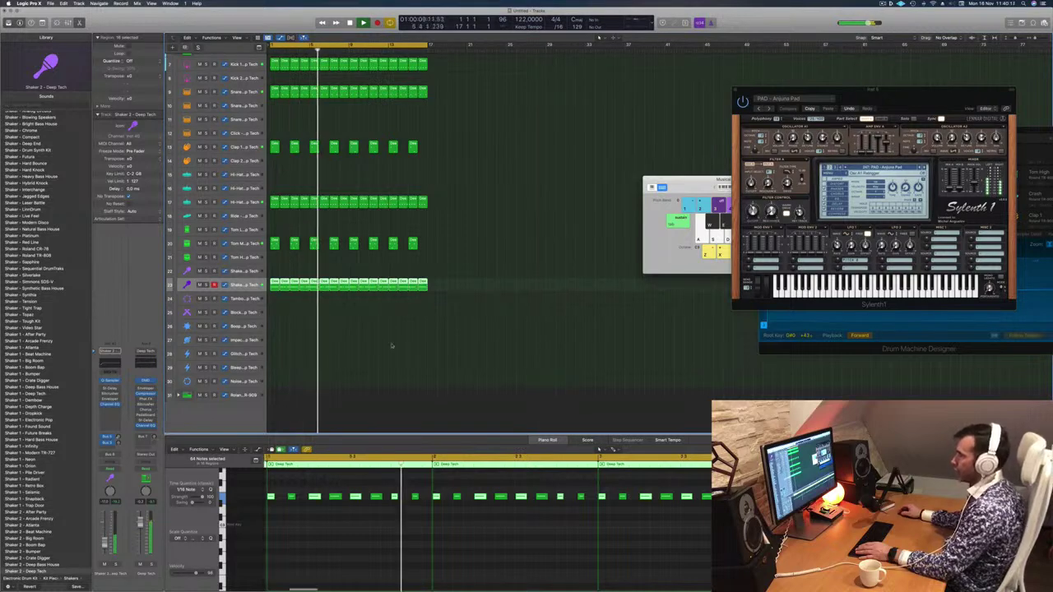
Step: Compare the open hi-hat and Shaker 2 tracks during playback and look over the arrangement up to the first pad track
{"action": "scroll", "coordinate": [467, 266], "scroll_direction": "up", "scroll_amount": 3}
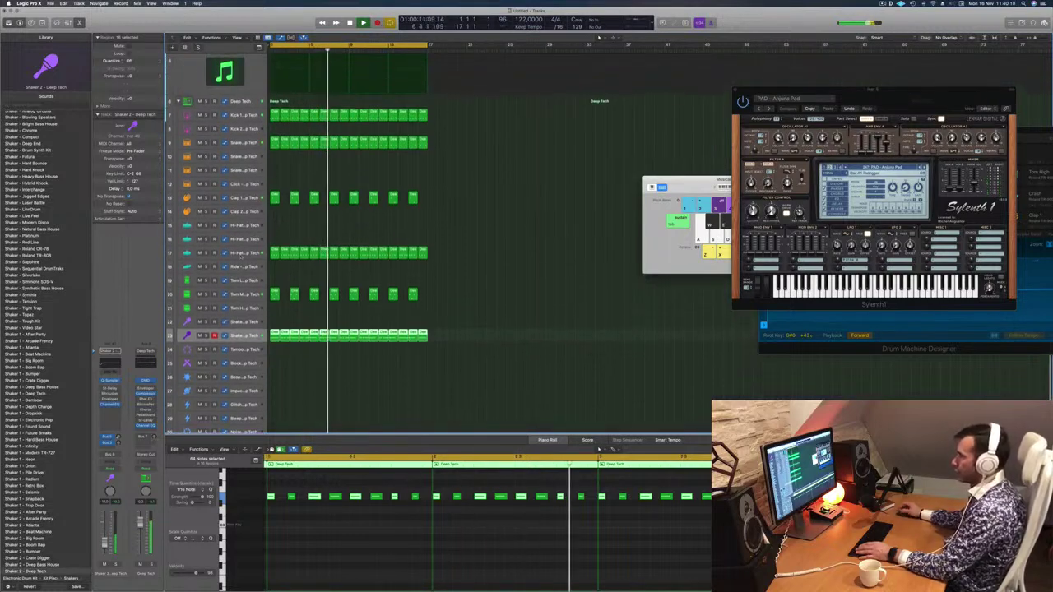
{"action": "left_click", "coordinate": [236, 253]}
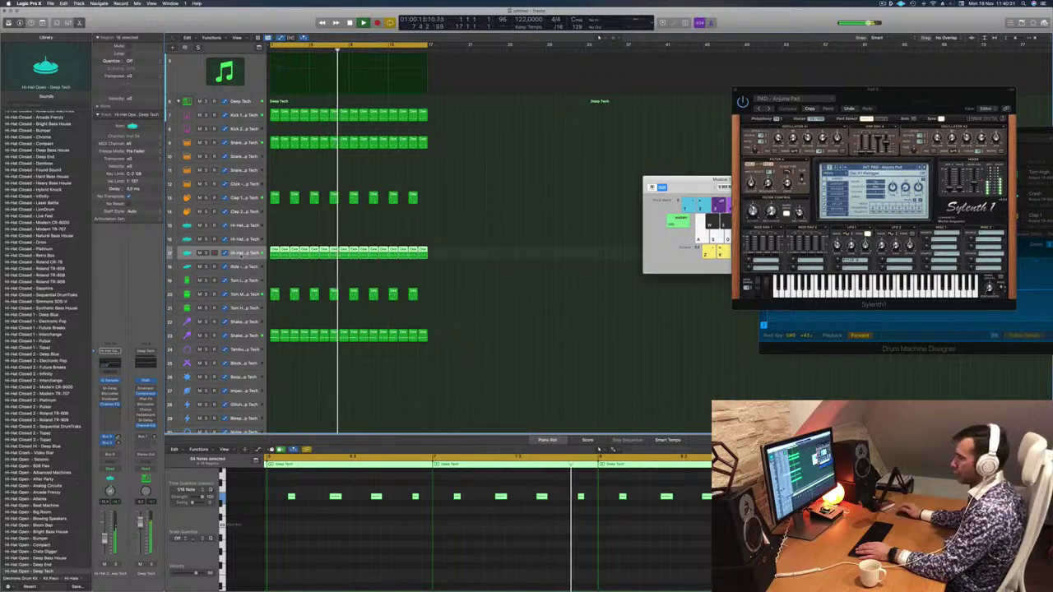
{"action": "left_click", "coordinate": [421, 334]}
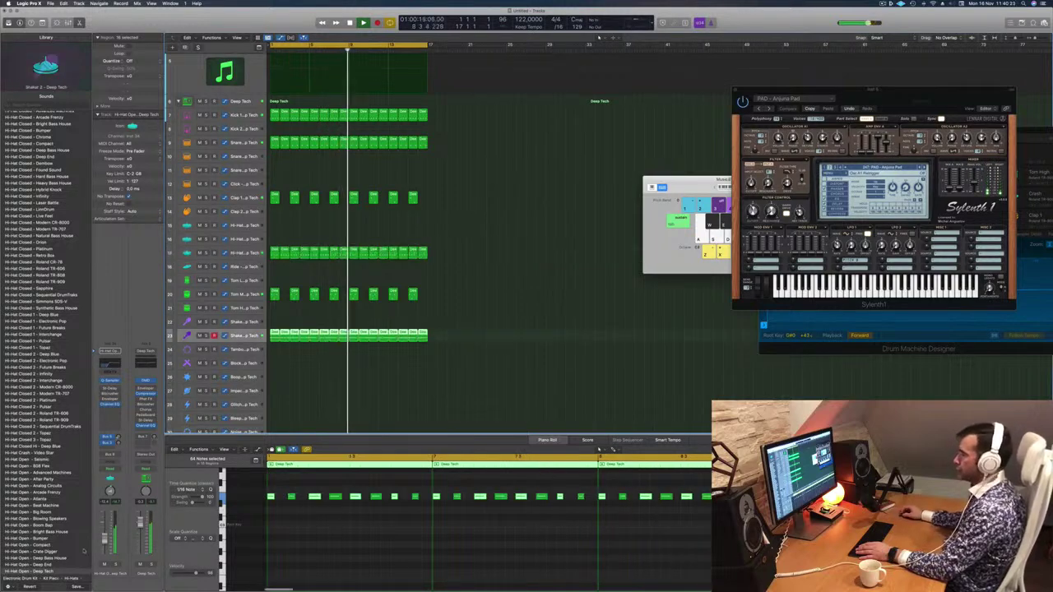
{"action": "scroll", "coordinate": [515, 338], "scroll_direction": "down", "scroll_amount": 4}
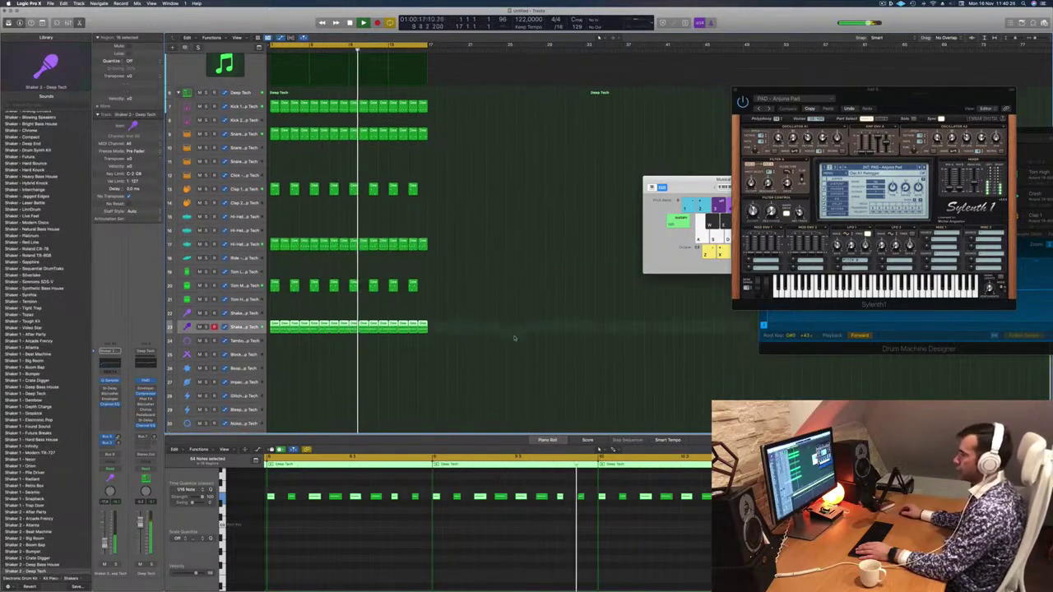
{"action": "scroll", "coordinate": [514, 340], "scroll_direction": "up", "scroll_amount": 4}
{"action": "scroll", "coordinate": [513, 342], "scroll_direction": "up", "scroll_amount": 10}
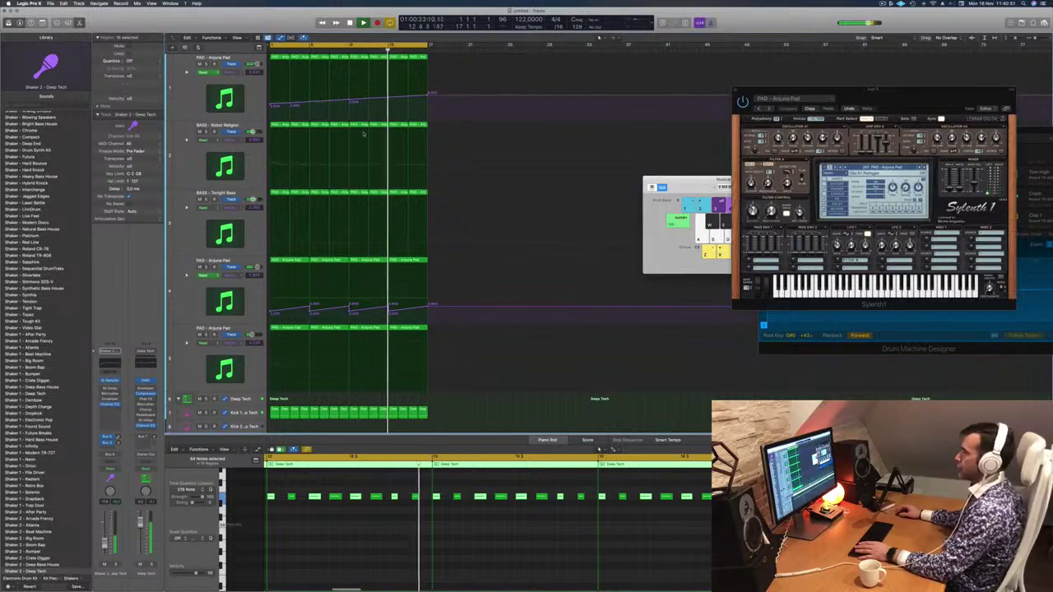
Step: Listen through the pad and bass tracks during playback, restarting from the beginning and selecting individual tracks to compare their notes
{"action": "left_click", "coordinate": [206, 64]}
{"action": "left_click", "coordinate": [206, 64]}
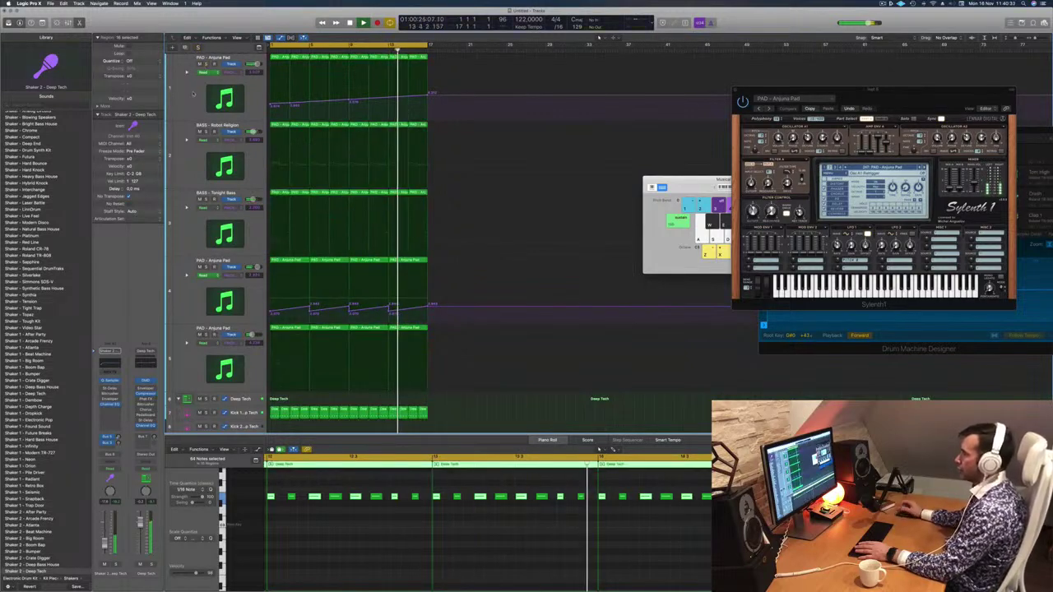
{"action": "left_click", "coordinate": [239, 88]}
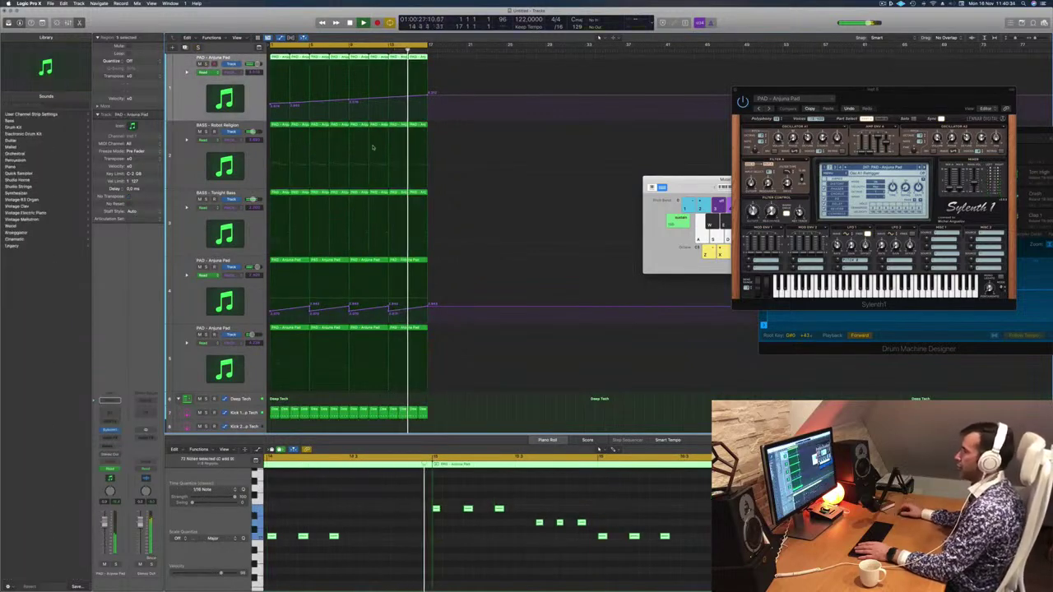
{"action": "key", "text": "super+Left"}
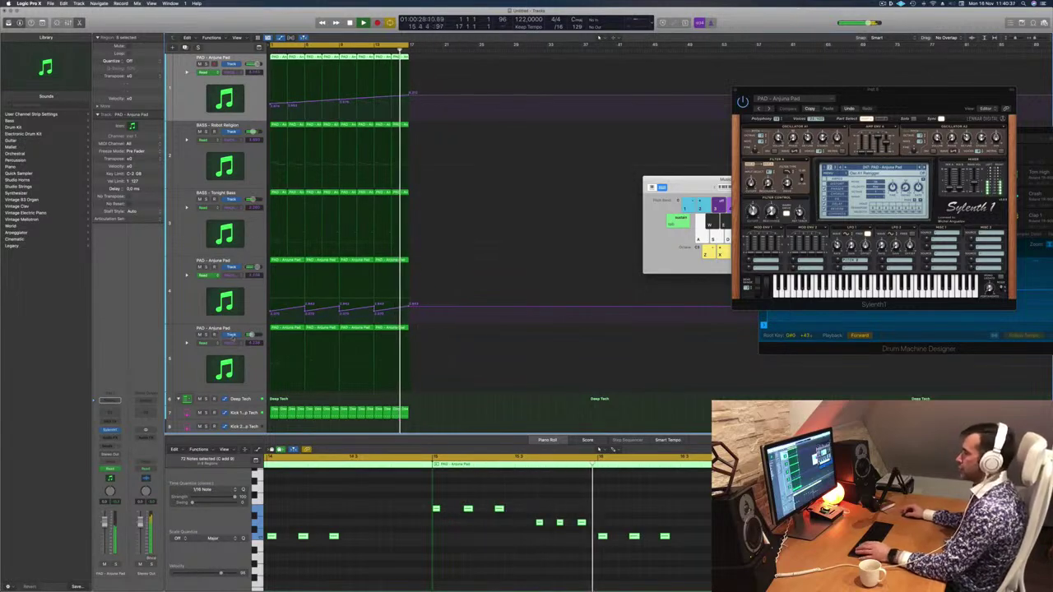
{"action": "left_click", "coordinate": [251, 358]}
{"action": "key", "text": "space"}
{"action": "key", "text": "space"}
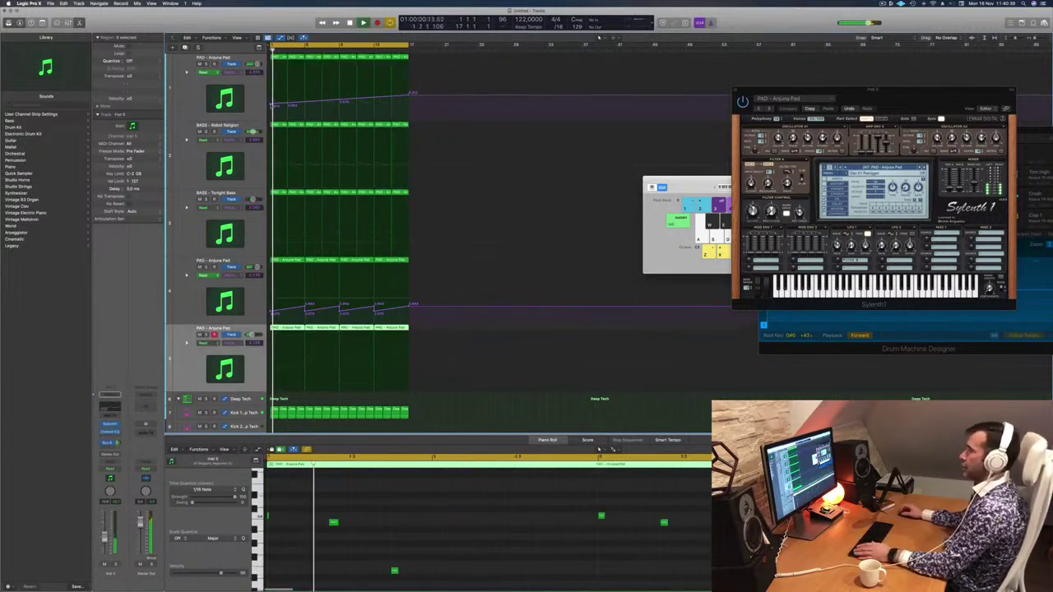
{"action": "left_click", "coordinate": [185, 222]}
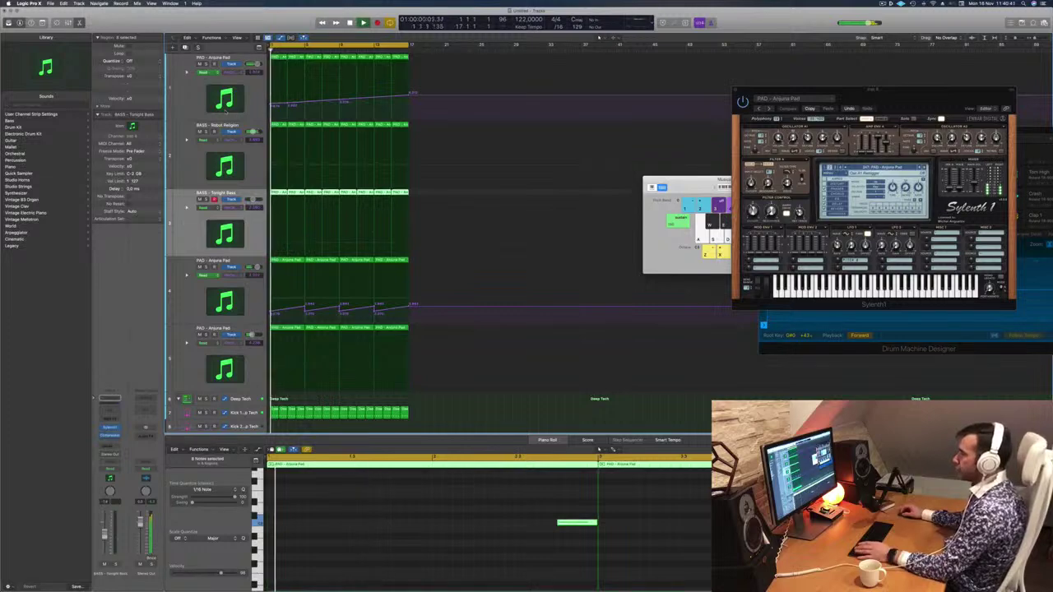
Step: Duplicate the first Anjuna Pad track and replace the new track's instrument with Alchemy, moving its window clear of the regions
{"action": "left_click", "coordinate": [189, 92]}
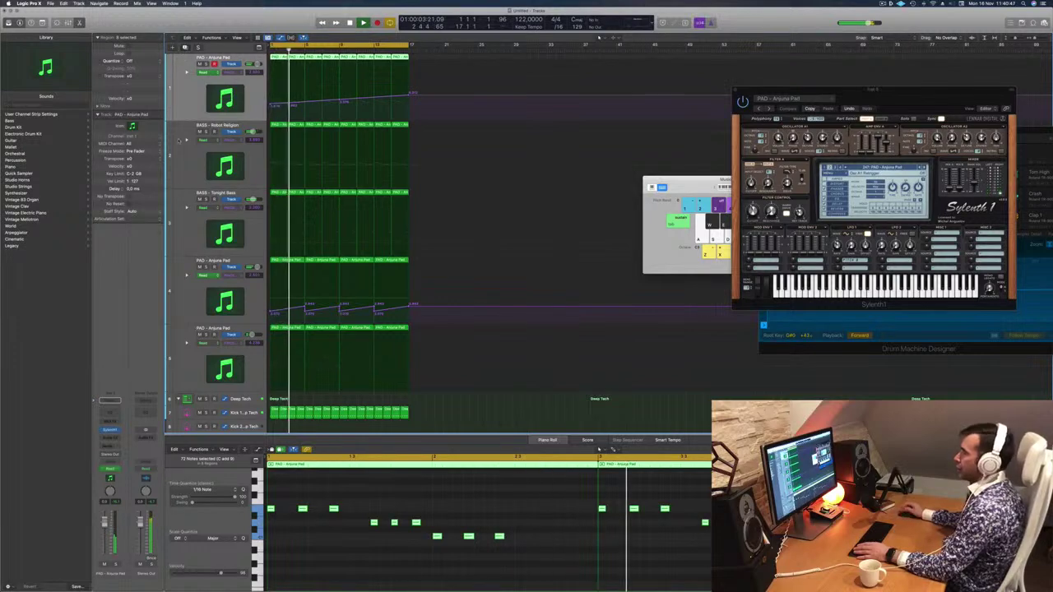
{"action": "key", "text": "super+d"}
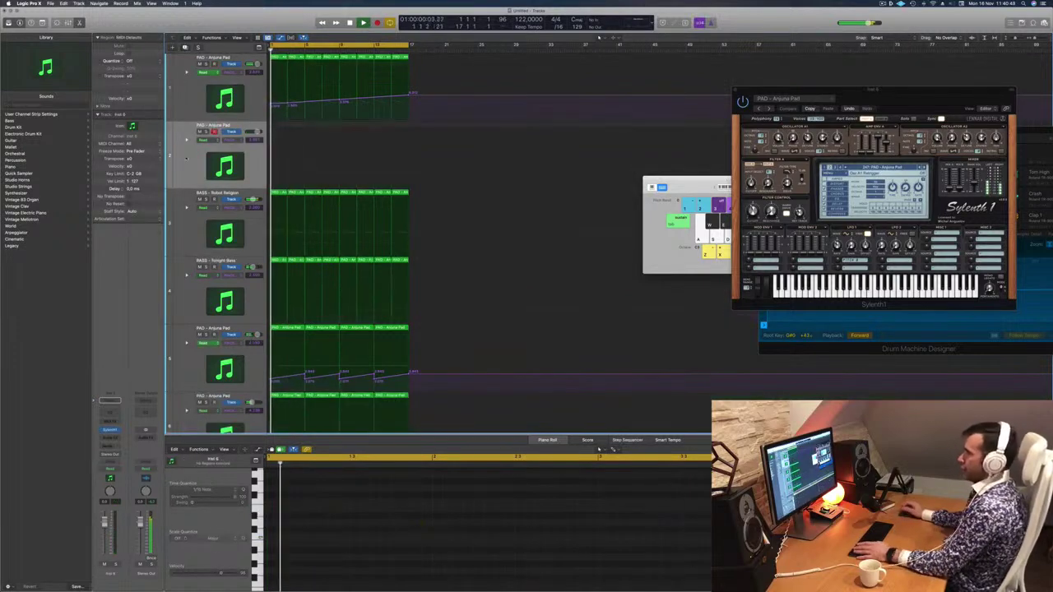
{"action": "left_click", "coordinate": [118, 432]}
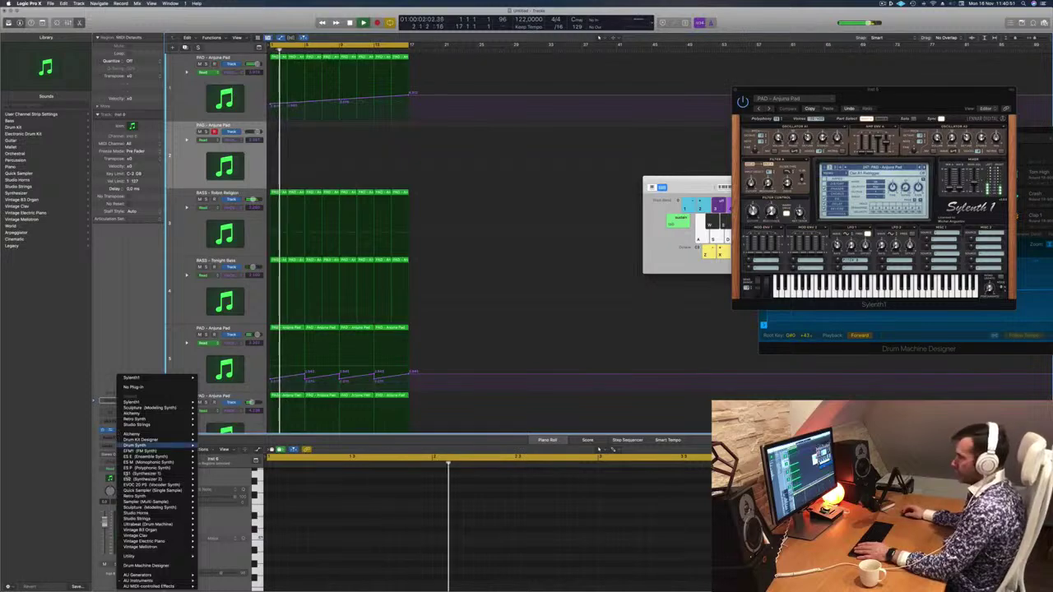
{"action": "mouse_move", "coordinate": [162, 414]}
{"action": "left_click", "coordinate": [212, 414]}
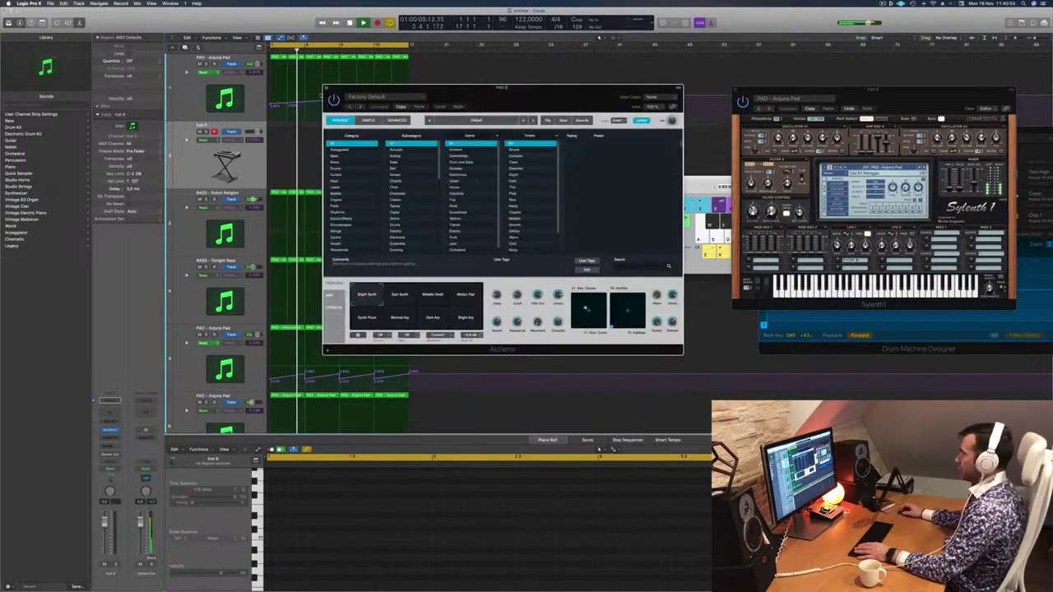
{"action": "left_click_drag", "start_coordinate": [502, 87], "coordinate": [649, 193]}
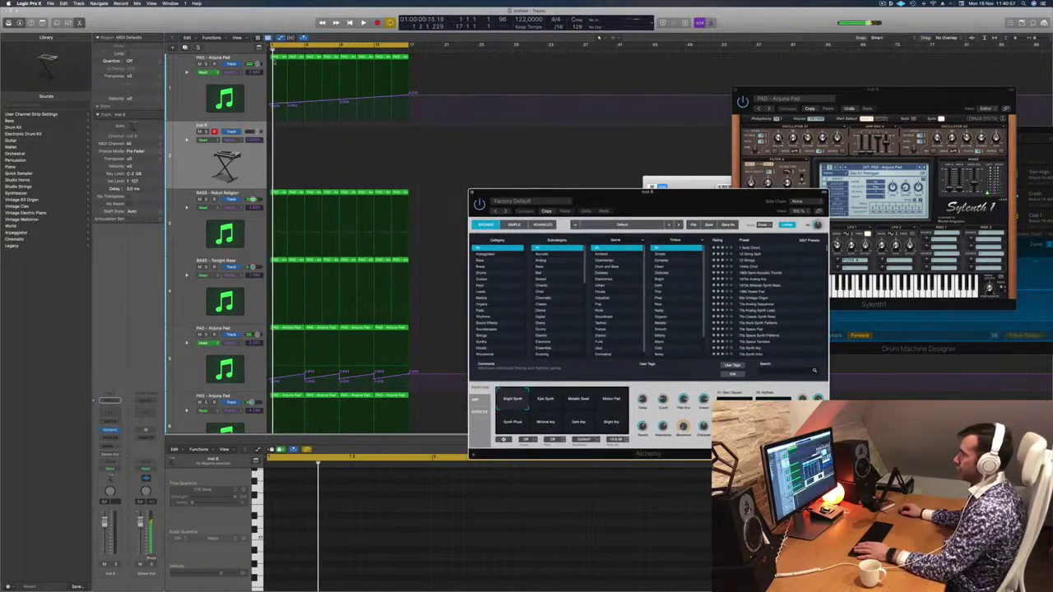
Step: Copy the first pad region to the Alchemy track and reduce it to two stacked notes at the region's start
{"action": "left_click", "coordinate": [278, 57]}
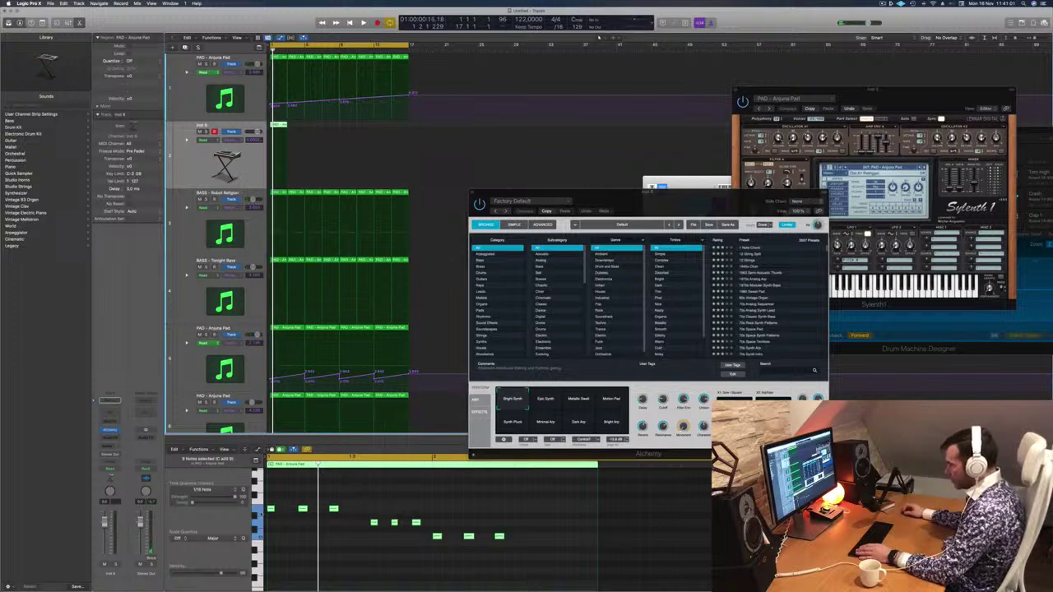
{"action": "left_click", "coordinate": [261, 515]}
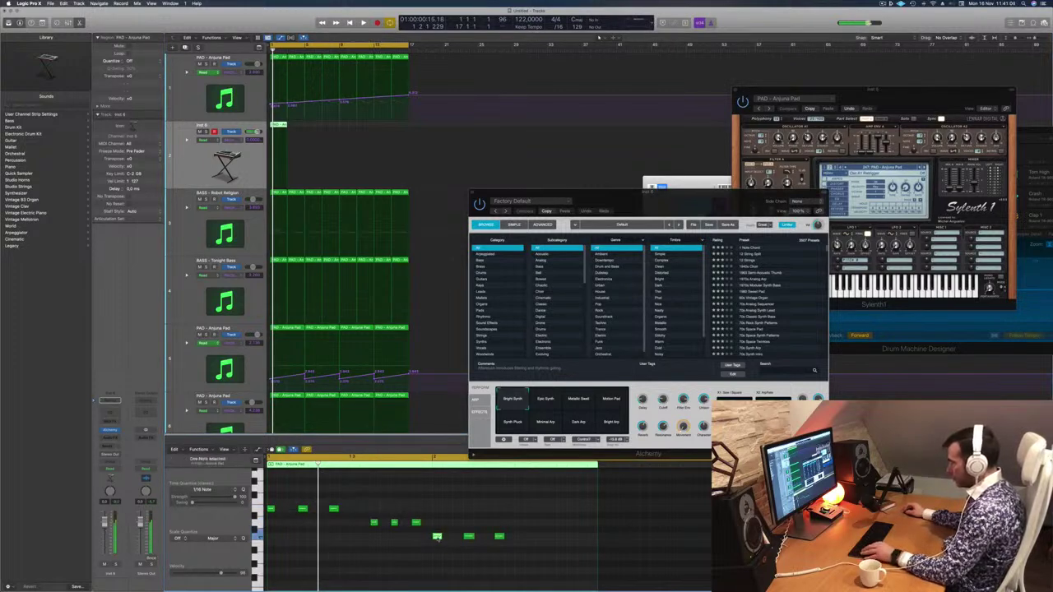
{"action": "left_click_drag", "start_coordinate": [432, 537], "coordinate": [274, 541]}
{"action": "left_click_drag", "start_coordinate": [293, 498], "coordinate": [515, 552]}
{"action": "key", "text": "Delete"}
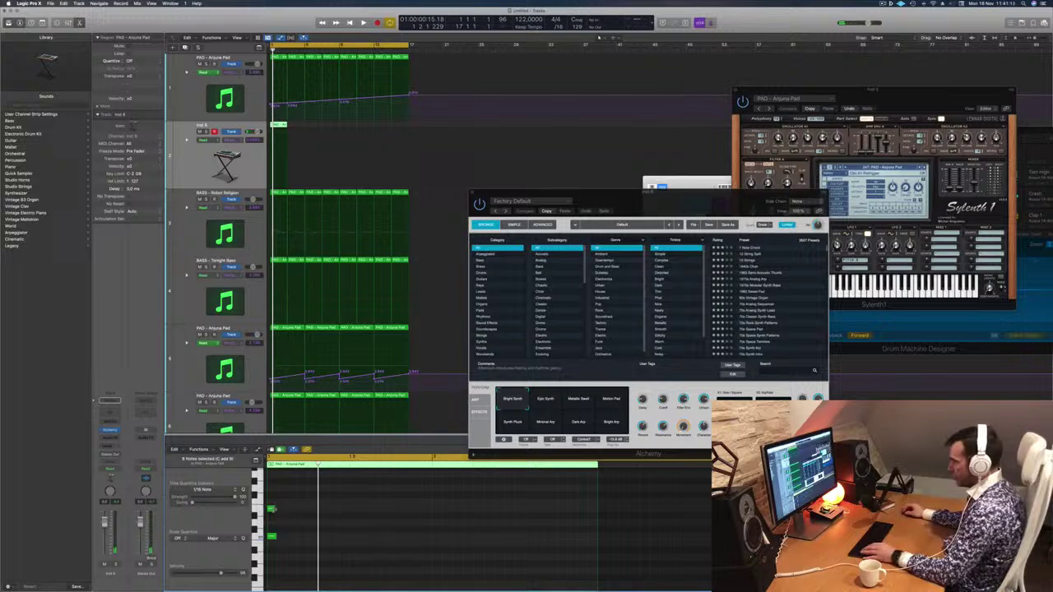
Step: Build a three-note chord at the start of the Alchemy region and lengthen its notes to one bar
{"action": "left_click", "coordinate": [273, 510]}
{"action": "scroll", "coordinate": [284, 527], "scroll_direction": "up", "scroll_amount": 3}
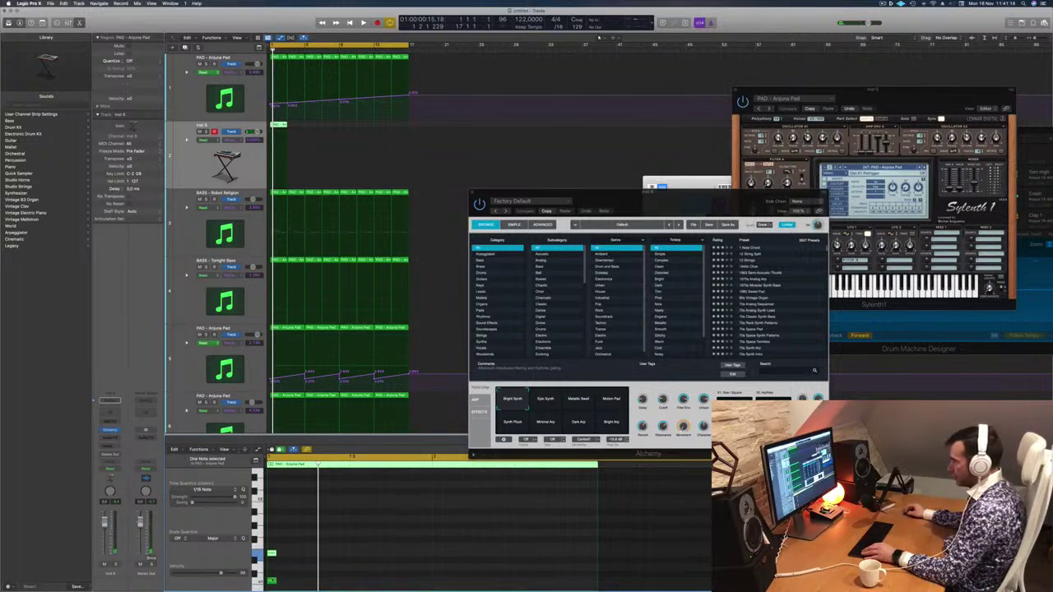
{"action": "mouse_move", "coordinate": [272, 581]}
{"action": "left_mouse_down"}
{"action": "mouse_move", "coordinate": [272, 498]}
{"action": "mouse_move", "coordinate": [293, 591]}
{"action": "mouse_move", "coordinate": [269, 589]}
{"action": "left_mouse_up"}
{"action": "left_click_drag", "start_coordinate": [275, 517], "coordinate": [459, 529]}
{"action": "scroll", "coordinate": [459, 529], "scroll_direction": "down", "scroll_amount": 1}
{"action": "scroll", "coordinate": [459, 529], "scroll_direction": "up", "scroll_amount": 2}
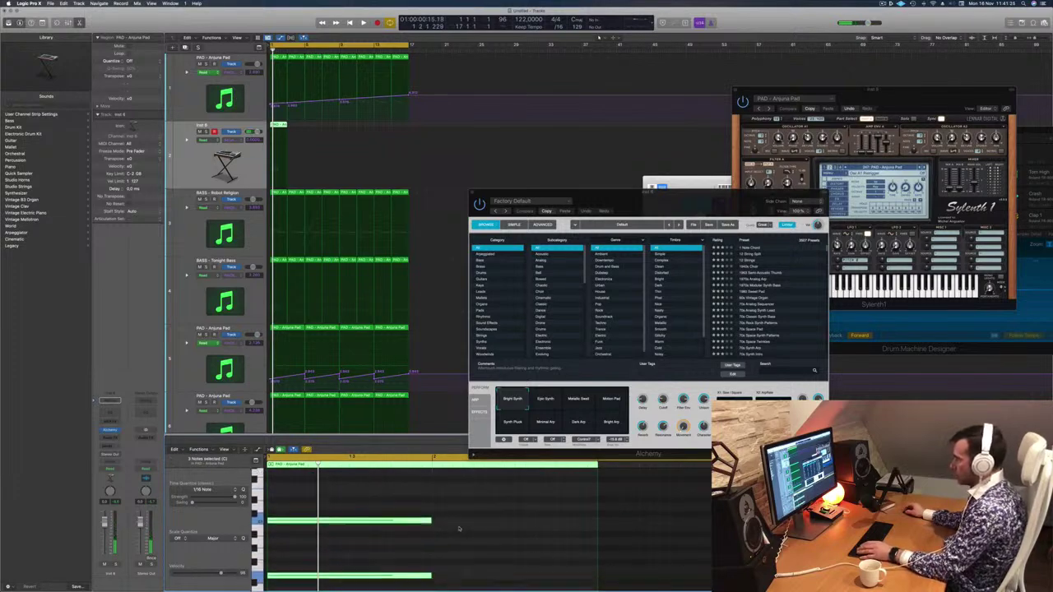
Step: Play the Alchemy chord from the start and examine its three notes in the piano roll
{"action": "key", "text": "space"}
{"action": "scroll", "coordinate": [460, 529], "scroll_direction": "down", "scroll_amount": 4}
{"action": "scroll", "coordinate": [461, 529], "scroll_direction": "up", "scroll_amount": 5}
{"action": "scroll", "coordinate": [461, 529], "scroll_direction": "down", "scroll_amount": 4}
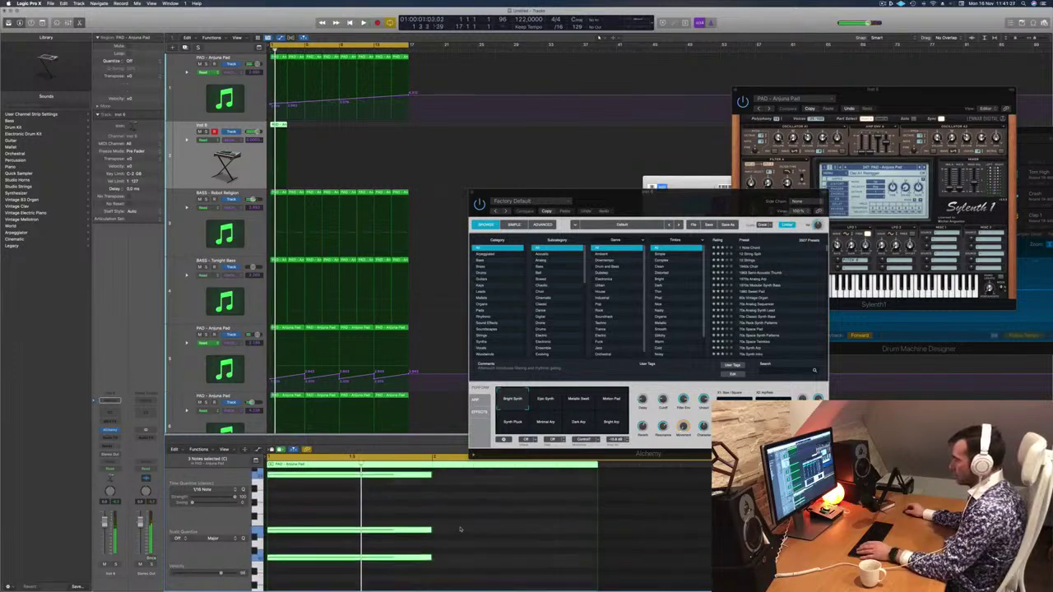
{"action": "scroll", "coordinate": [462, 529], "scroll_direction": "up", "scroll_amount": 3}
{"action": "scroll", "coordinate": [462, 529], "scroll_direction": "down", "scroll_amount": 5}
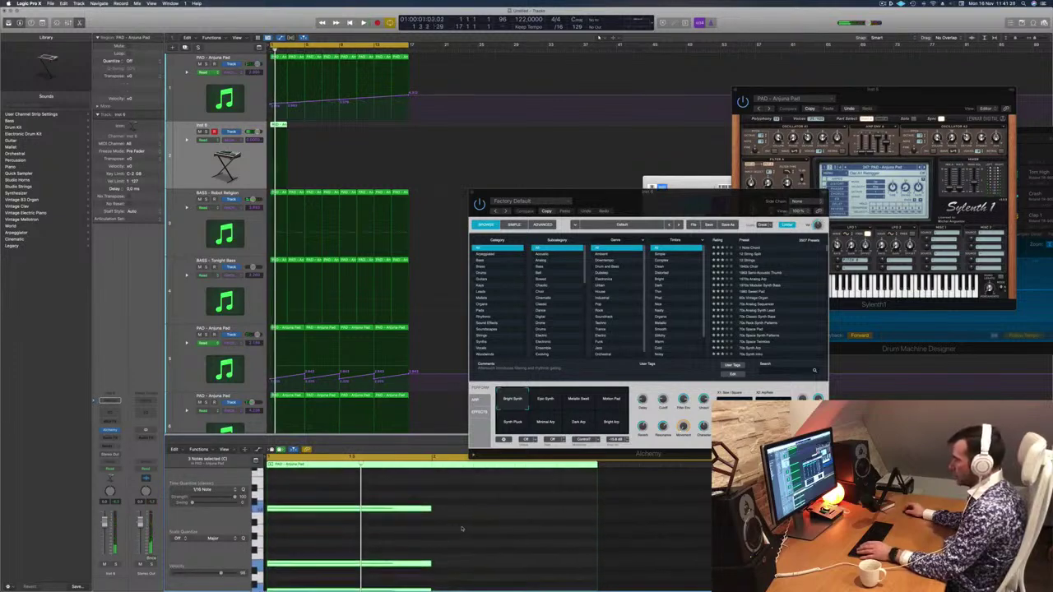
{"action": "key", "text": "space"}
{"action": "key", "text": "space"}
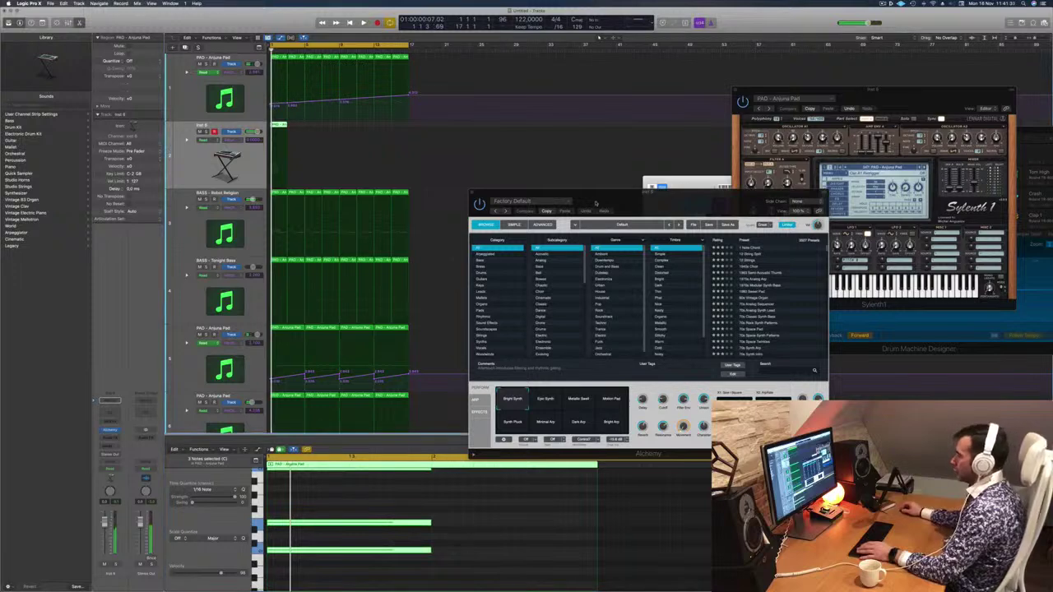
Step: Load Alchemy's 1970s Analog Arp preset from the Arpeggiated category and move the synth window aside
{"action": "left_click", "coordinate": [487, 253]}
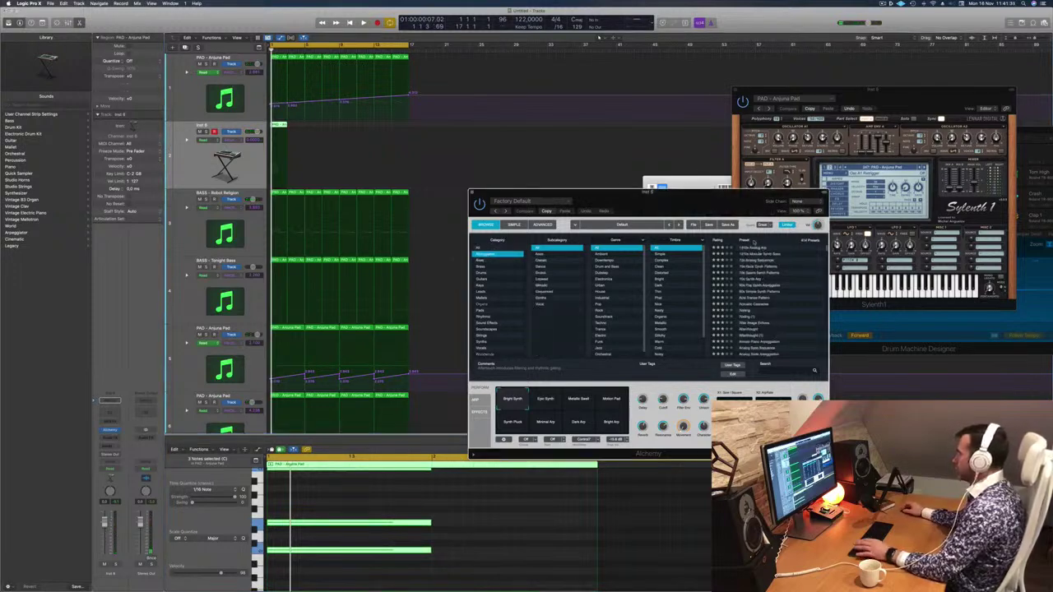
{"action": "left_click", "coordinate": [745, 248]}
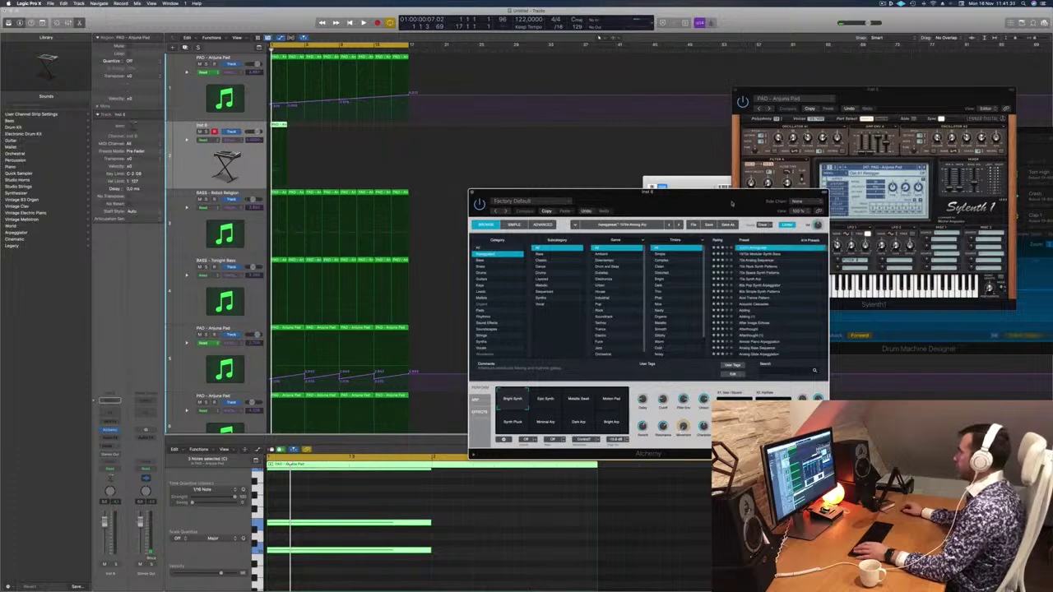
{"action": "left_click_drag", "start_coordinate": [497, 193], "coordinate": [524, 184]}
{"action": "key", "text": "super+w"}
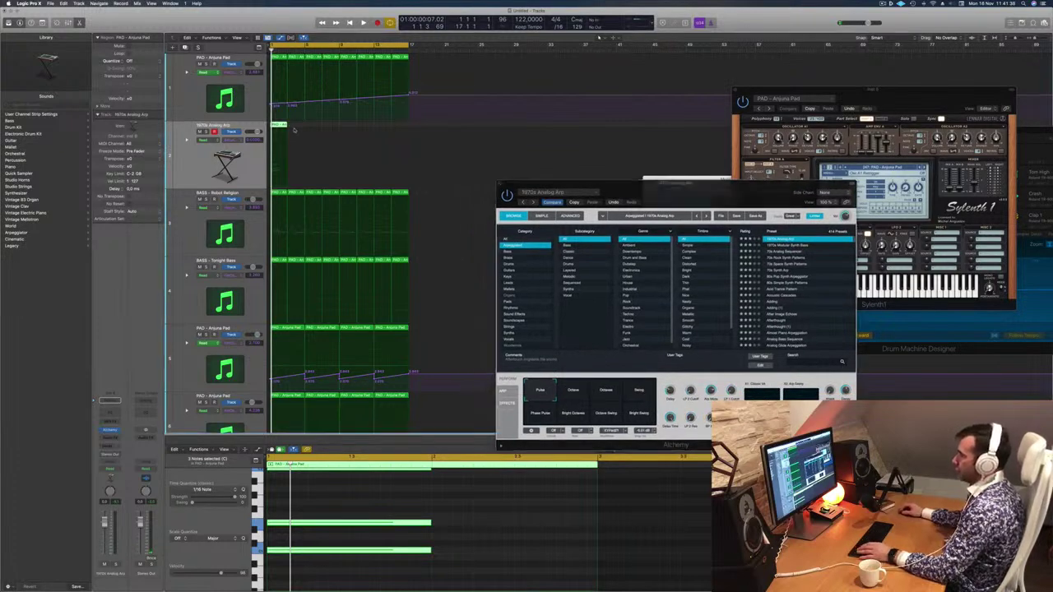
Step: Extend the three chord notes to fill the two-bar region, play the arpeggio and reposition the Alchemy window
{"action": "scroll", "coordinate": [416, 515], "scroll_direction": "up", "scroll_amount": 3}
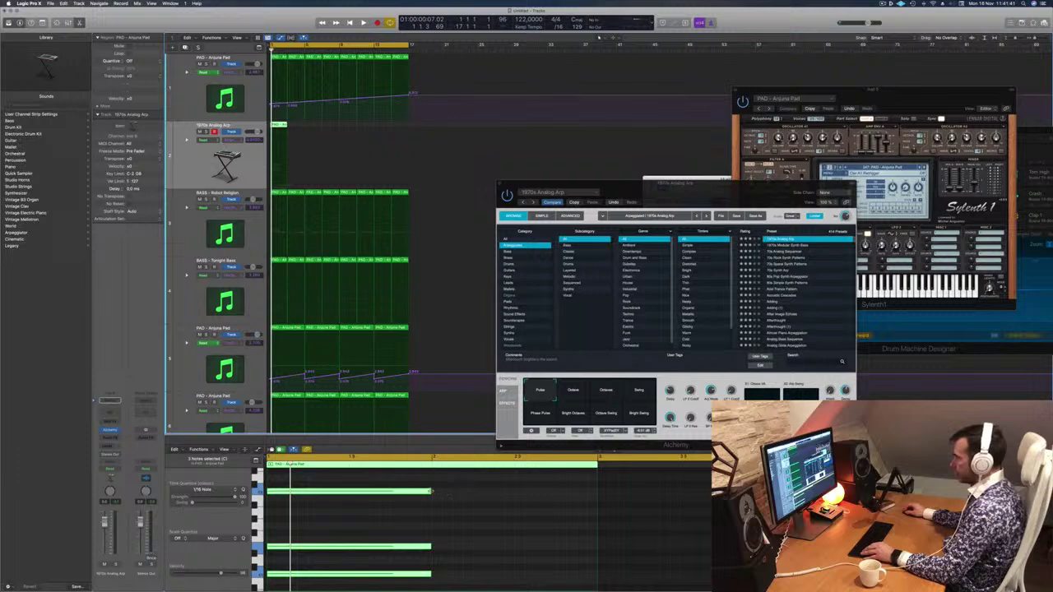
{"action": "left_click_drag", "start_coordinate": [430, 491], "coordinate": [594, 500]}
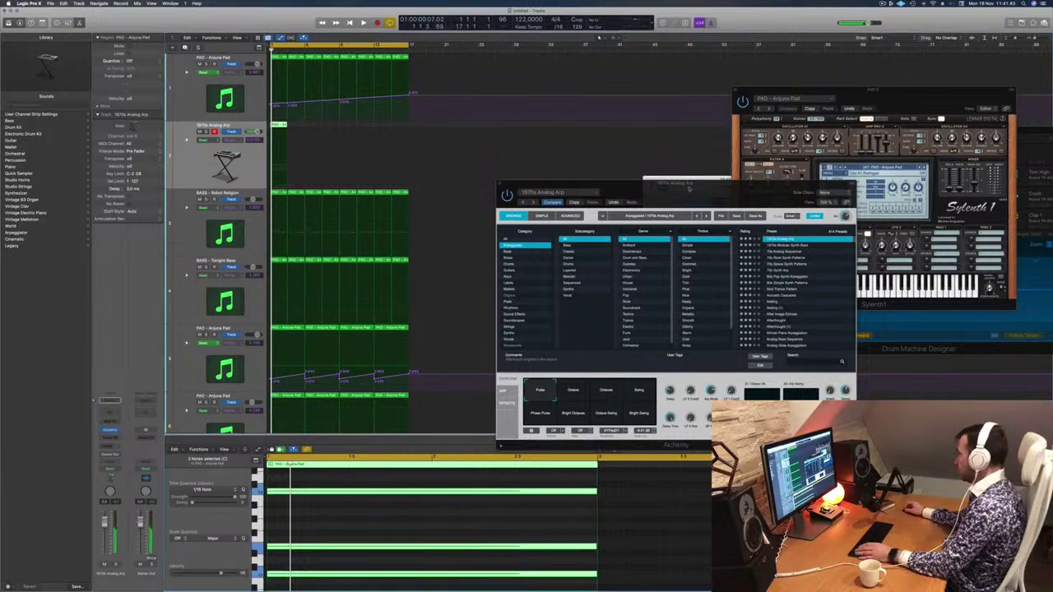
{"action": "left_click_drag", "start_coordinate": [674, 186], "coordinate": [687, 153]}
{"action": "left_click", "coordinate": [188, 170]}
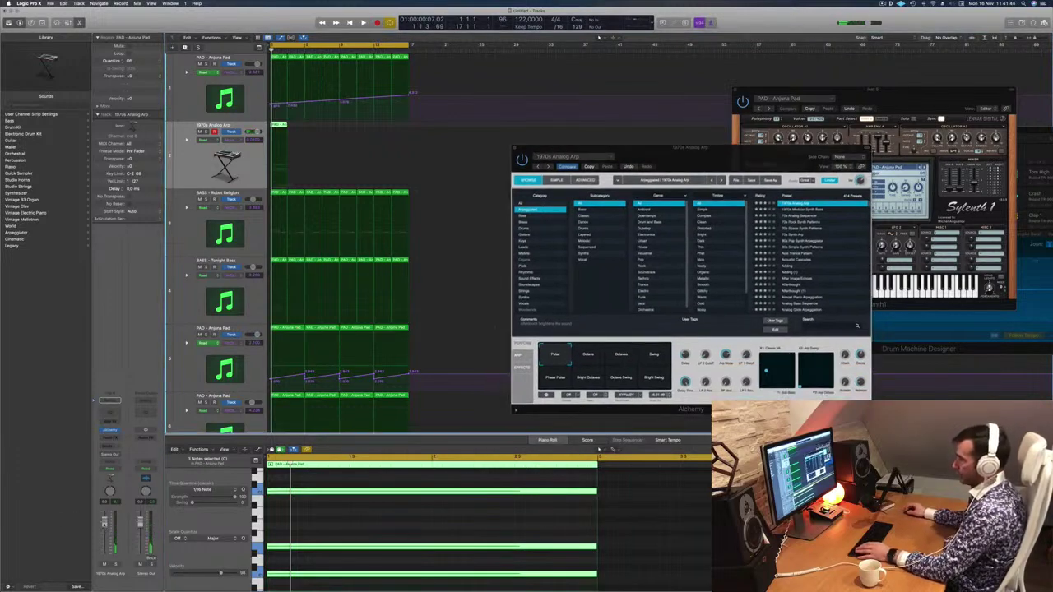
{"action": "key", "text": "space"}
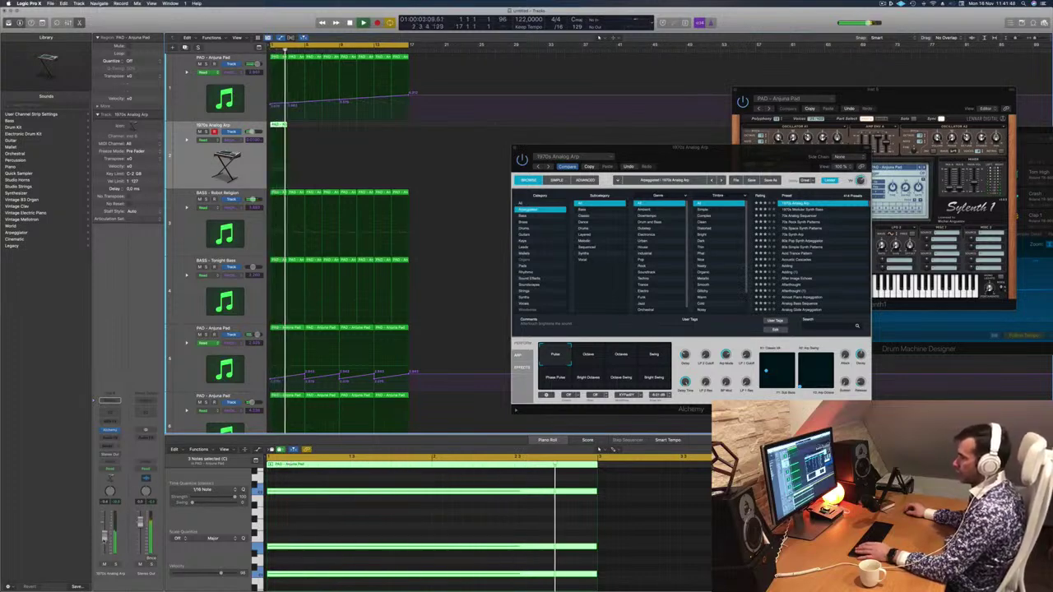
{"action": "left_click_drag", "start_coordinate": [582, 142], "coordinate": [537, 125]}
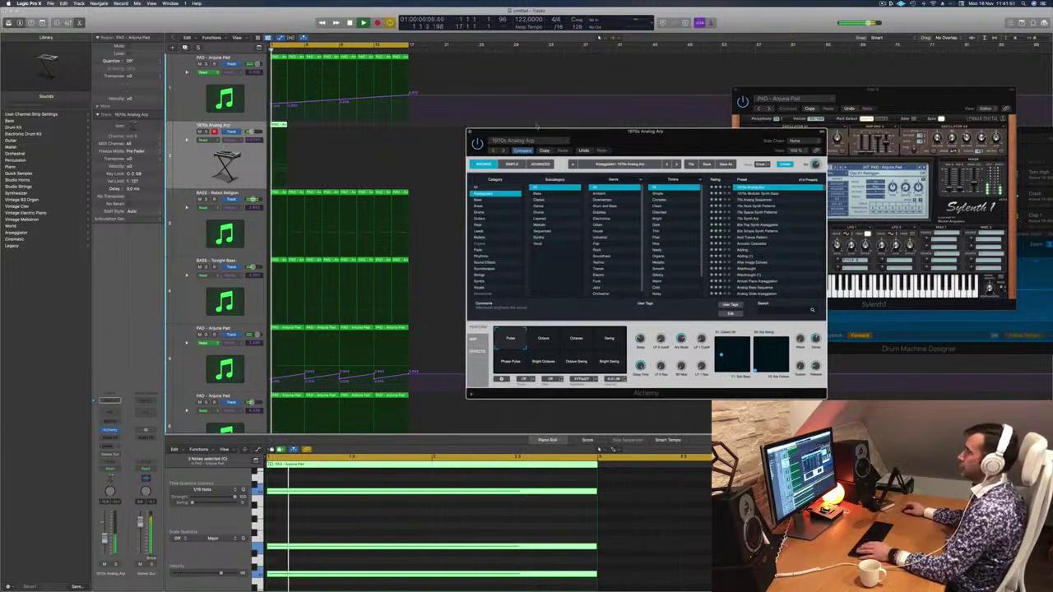
Step: Repeat the two-bar arpeggio region along its track up to bar 17 and play from the start
{"action": "left_click_drag", "start_coordinate": [282, 128], "coordinate": [349, 132]}
{"action": "key", "text": "space"}
{"action": "key", "text": "space"}
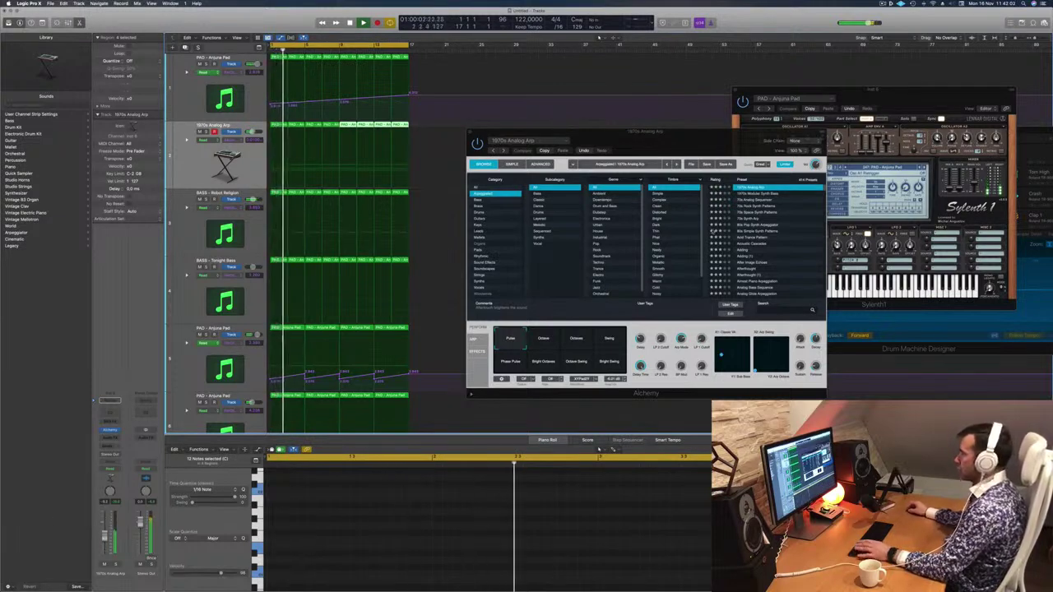
Step: Try the Octave, Octaves, Swing, Bright Swing and Phase Pulse variations of the 1970s Analog Arp preset during playback
{"action": "left_click", "coordinate": [543, 342]}
{"action": "left_click", "coordinate": [570, 345]}
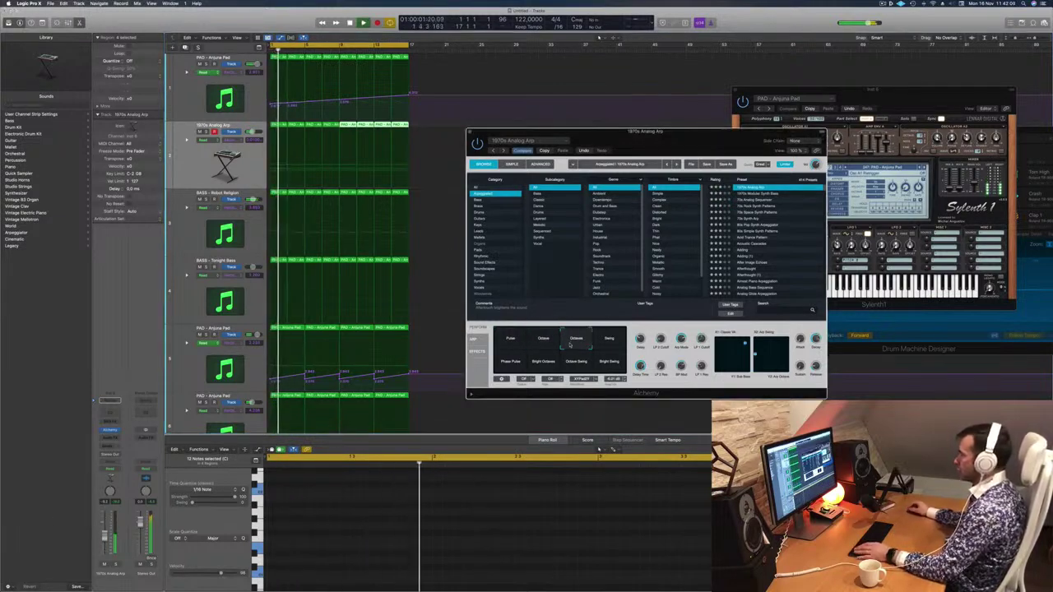
{"action": "left_click", "coordinate": [611, 344]}
{"action": "left_click", "coordinate": [608, 363]}
{"action": "left_click", "coordinate": [509, 364]}
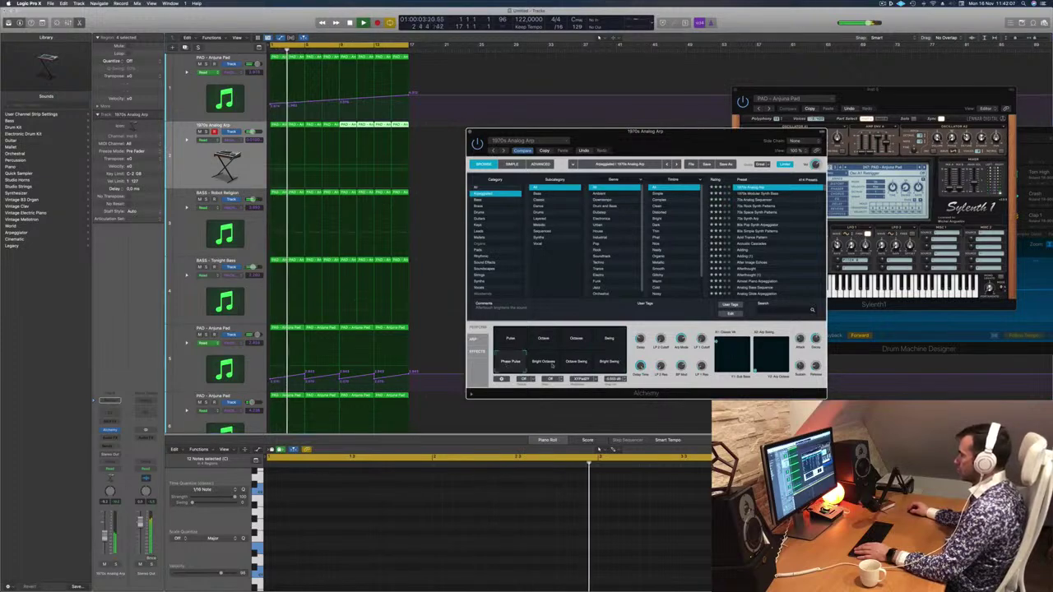
Step: Audition the Arpeggiated presets from 1970s Modular Synth Bass onward and load 80s Pop Synth Arpeggiator, moving the Alchemy window aside
{"action": "left_click", "coordinate": [754, 195]}
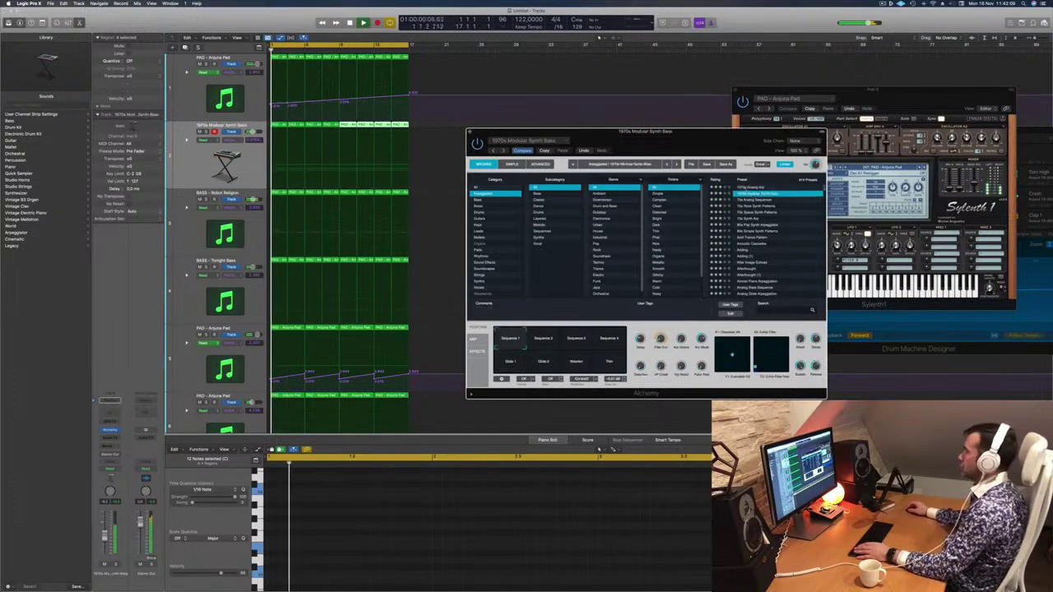
{"action": "left_click_drag", "start_coordinate": [689, 143], "coordinate": [680, 136]}
{"action": "key", "text": "space"}
{"action": "key", "text": "space"}
{"action": "left_click", "coordinate": [738, 195]}
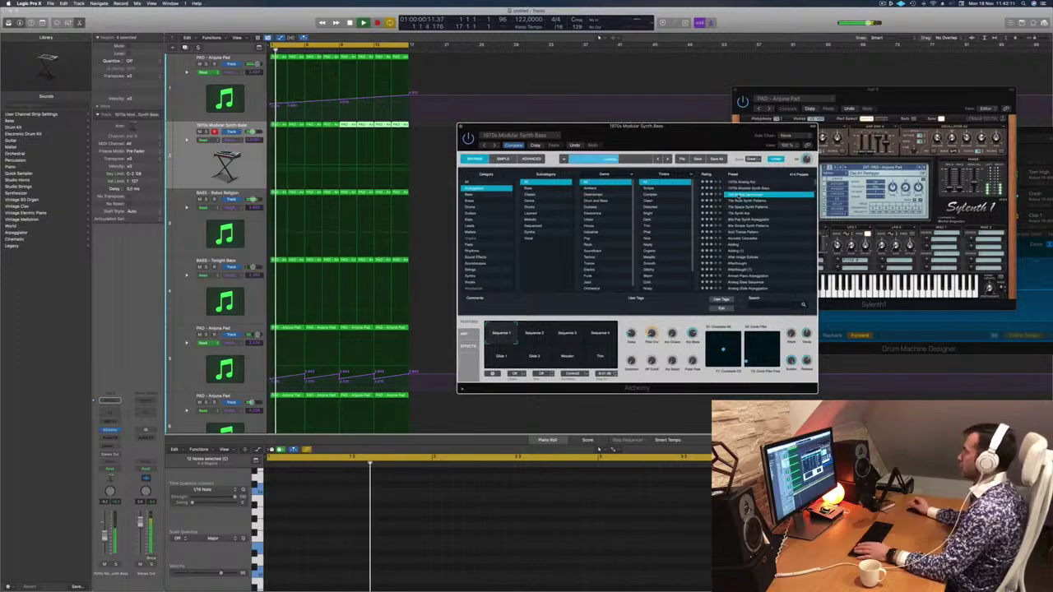
{"action": "key", "text": "Down"}
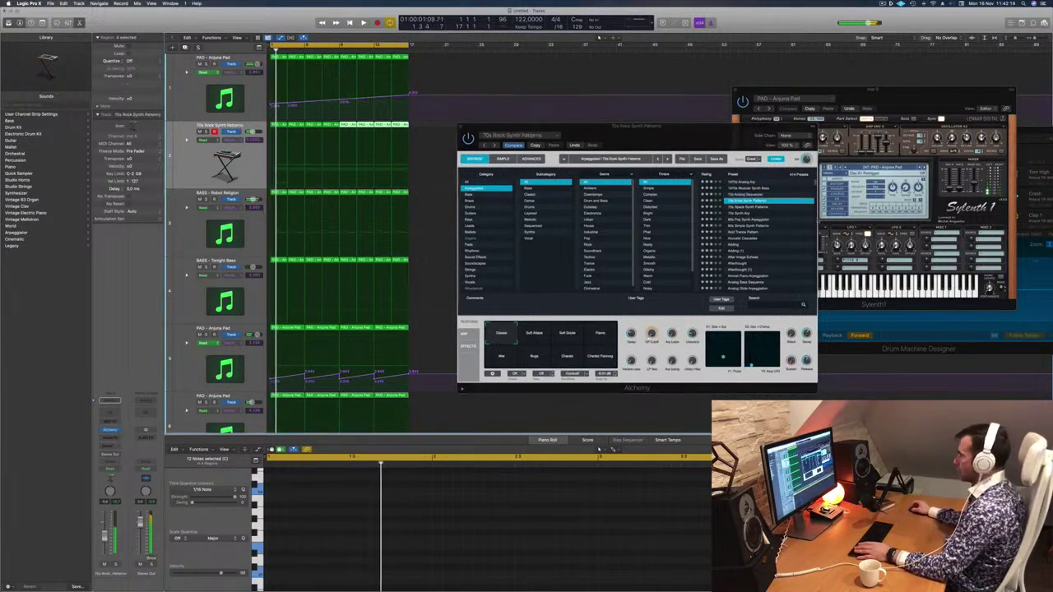
{"action": "key", "text": "Down"}
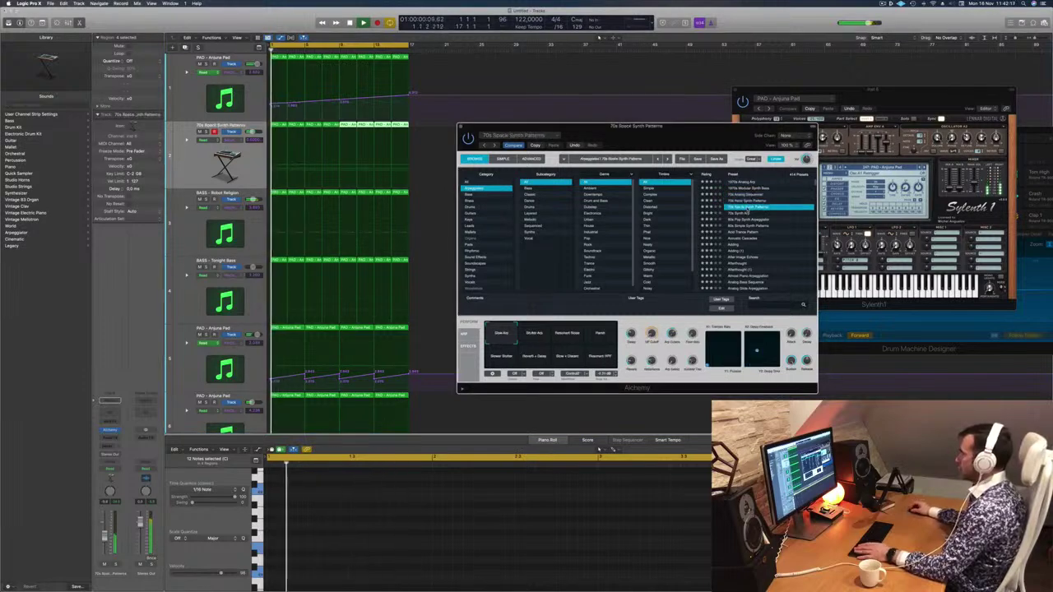
{"action": "key", "text": "Down"}
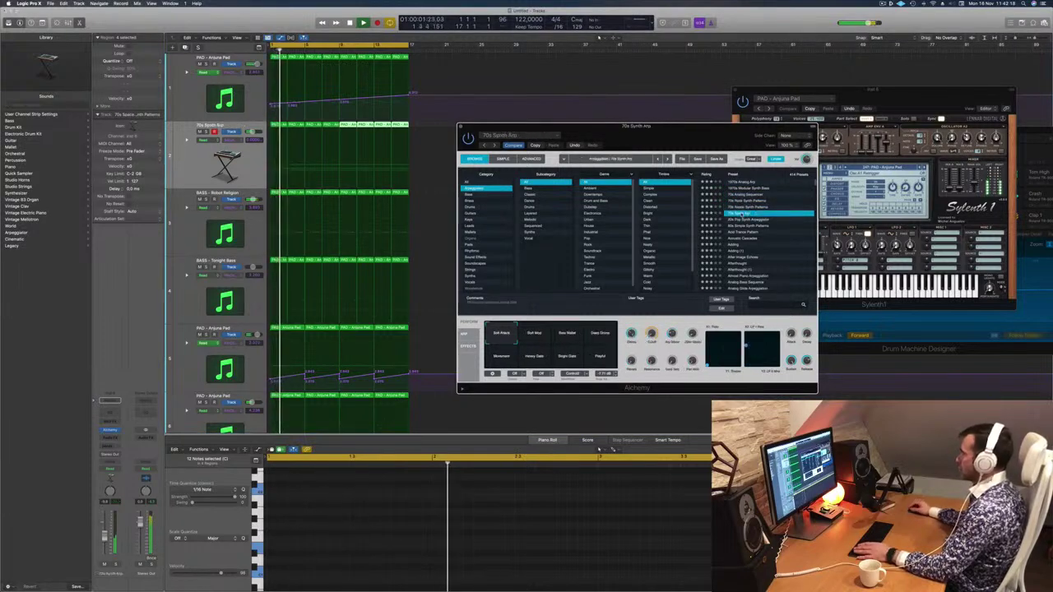
{"action": "key", "text": "Down"}
{"action": "left_click_drag", "start_coordinate": [667, 130], "coordinate": [735, 120]}
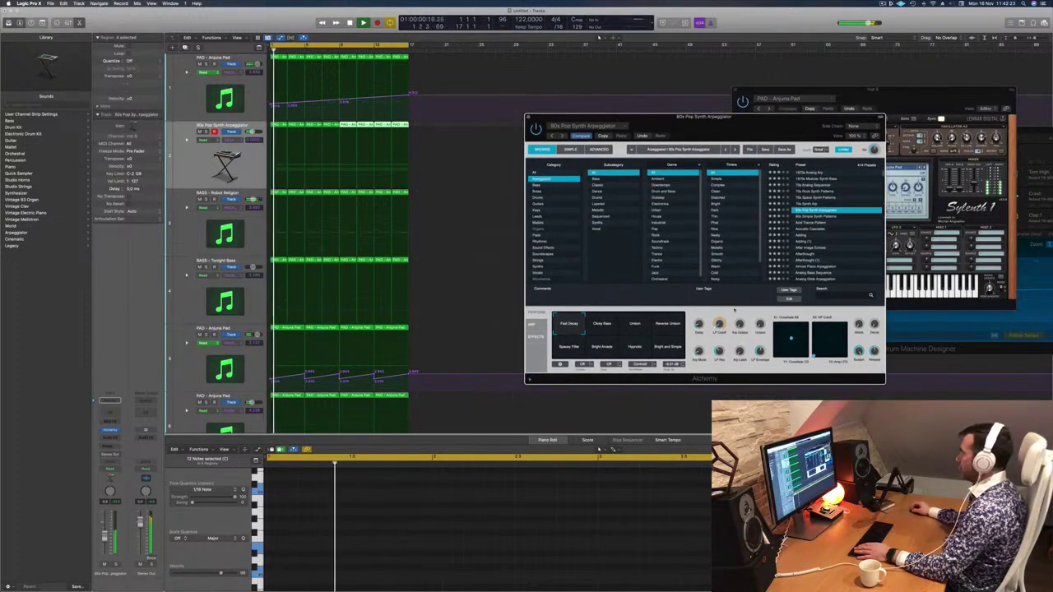
Step: Try the Clicky Bass and Spacey Filter variations, audition Noise Pad Layers and load the Plucky Synth Patterns preset
{"action": "left_click", "coordinate": [608, 326]}
{"action": "left_click", "coordinate": [581, 350]}
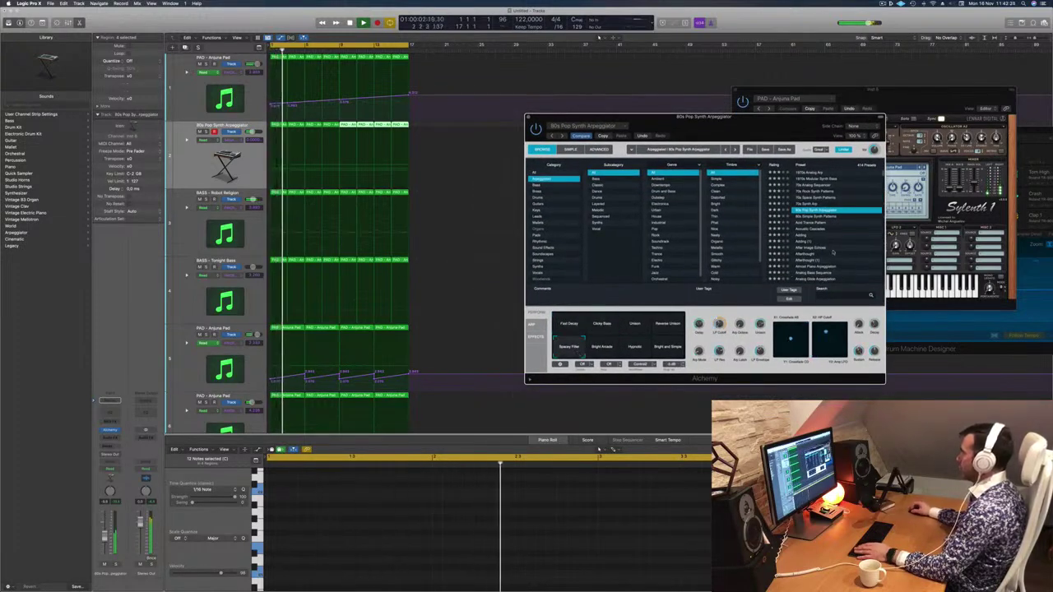
{"action": "scroll", "coordinate": [834, 252], "scroll_direction": "down", "scroll_amount": 10}
{"action": "left_click", "coordinate": [834, 252]}
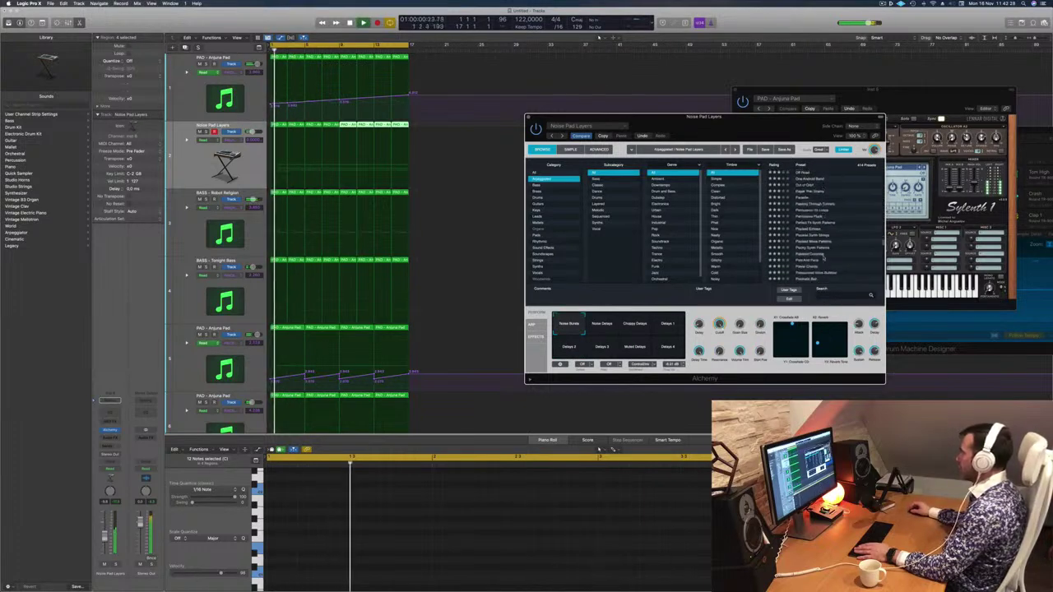
{"action": "scroll", "coordinate": [823, 232], "scroll_direction": "down", "scroll_amount": 6}
{"action": "left_click", "coordinate": [819, 231]}
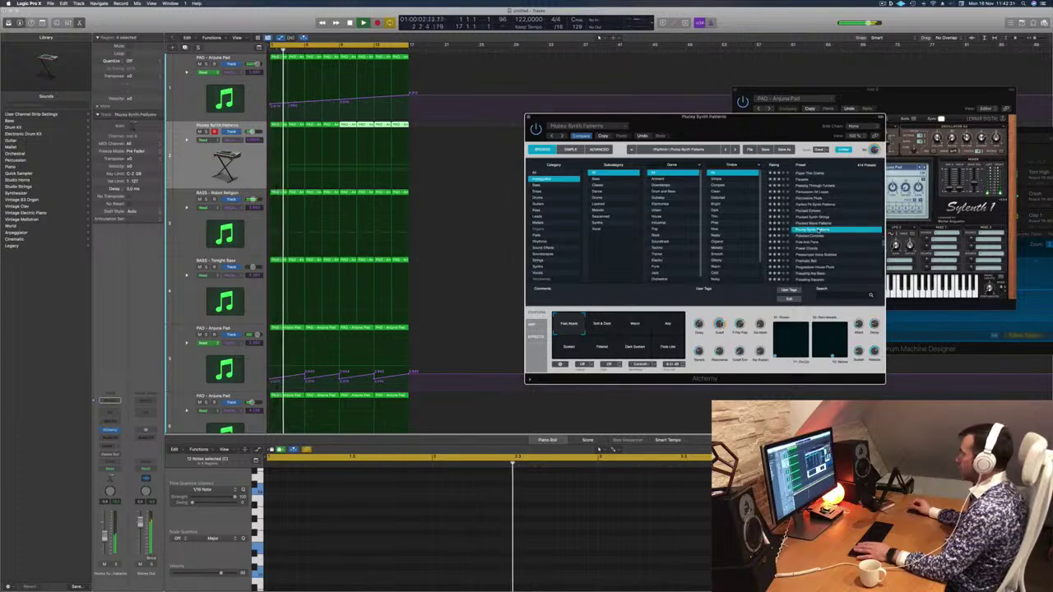
{"action": "left_click_drag", "start_coordinate": [651, 133], "coordinate": [660, 128]}
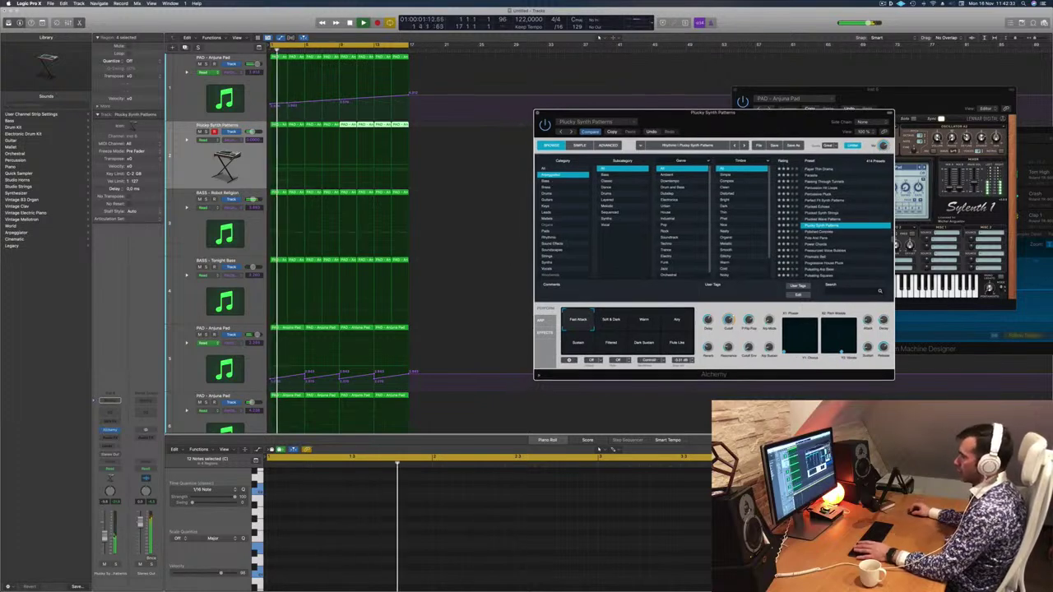
Step: Move the Alchemy window aside and listen to the Plucky Synth Patterns track briefly in solo
{"action": "left_click", "coordinate": [431, 371]}
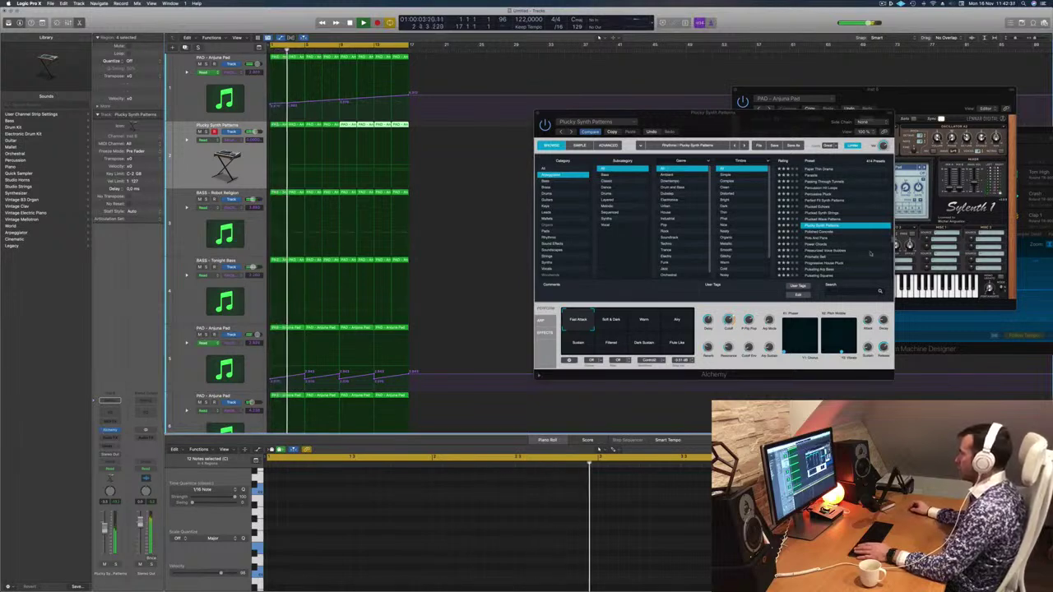
{"action": "scroll", "coordinate": [865, 245], "scroll_direction": "up", "scroll_amount": 1}
{"action": "left_click_drag", "start_coordinate": [796, 126], "coordinate": [814, 104]}
{"action": "left_click", "coordinate": [115, 564]}
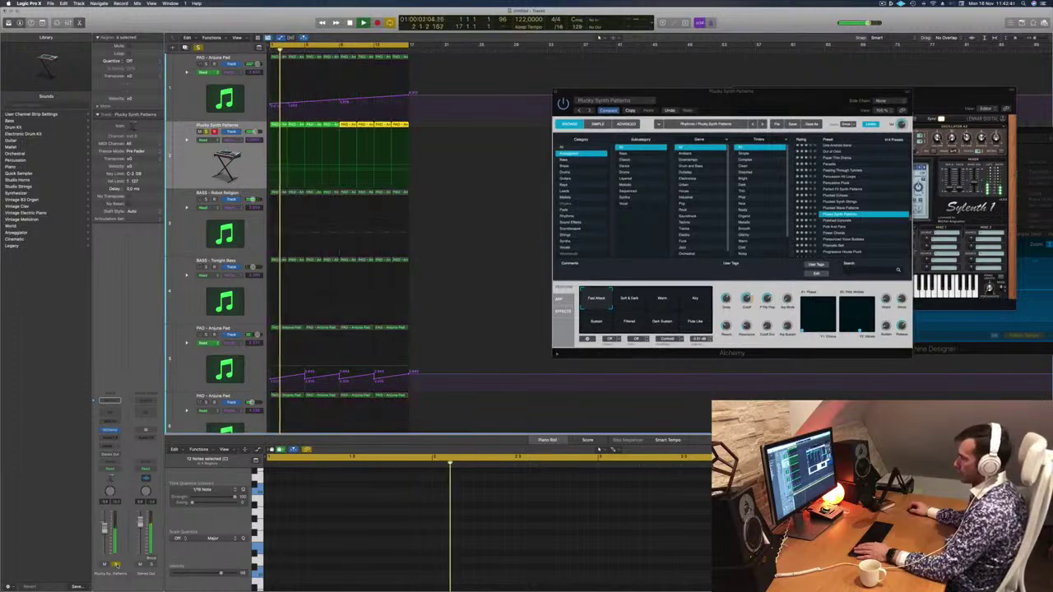
{"action": "left_click", "coordinate": [115, 564]}
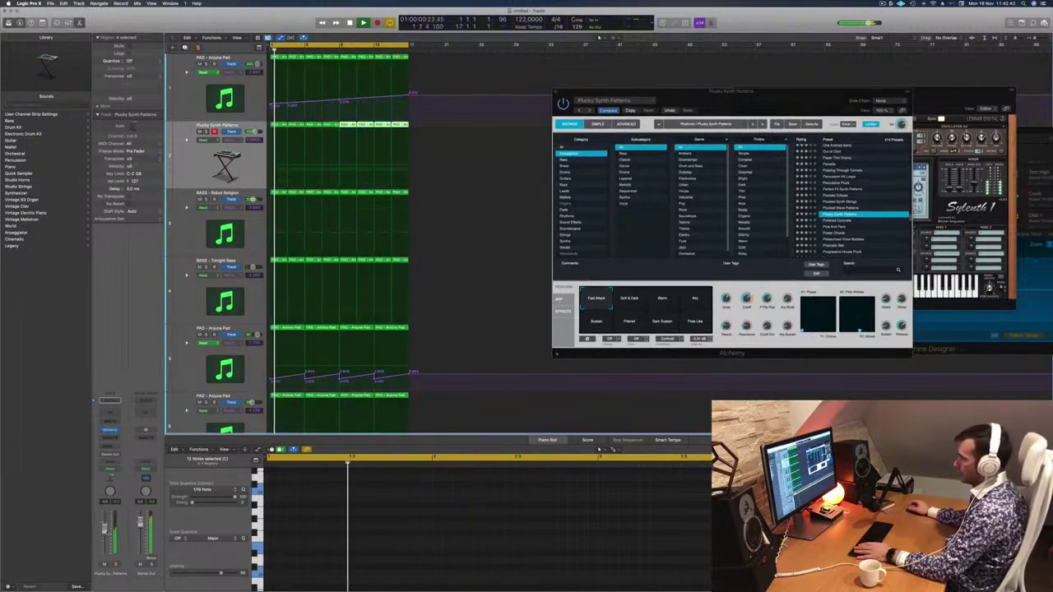
Step: Try the Warm, Airy, Flute Like and Sustain variations of Plucky Synth Patterns, checking the track in solo and adjusting the cutoff
{"action": "left_click", "coordinate": [670, 300]}
{"action": "left_click", "coordinate": [697, 300]}
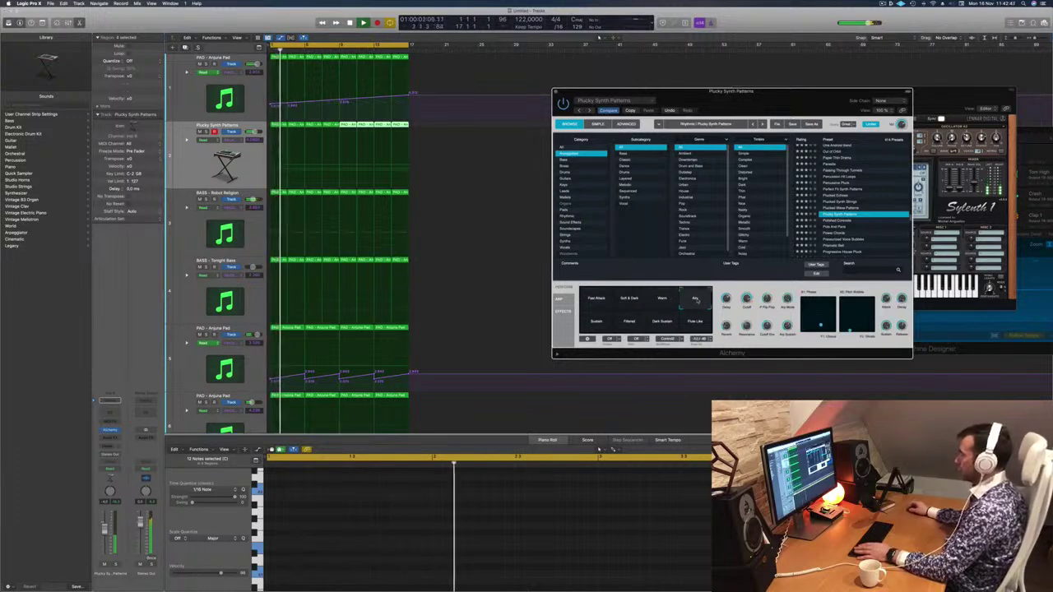
{"action": "left_click", "coordinate": [696, 322]}
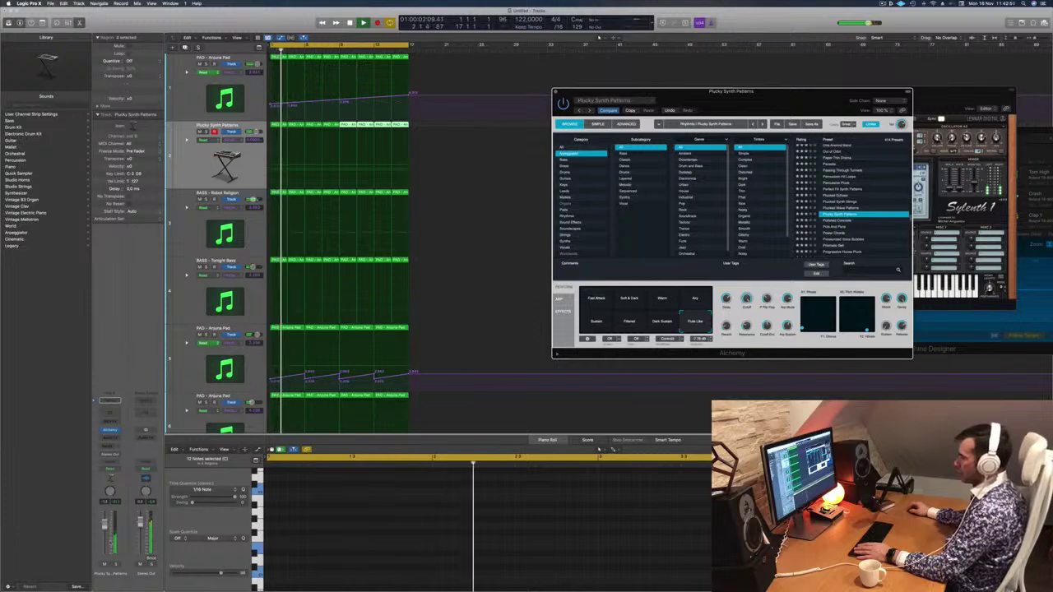
{"action": "left_click", "coordinate": [116, 565]}
{"action": "left_click", "coordinate": [116, 564]}
{"action": "key", "text": "Return"}
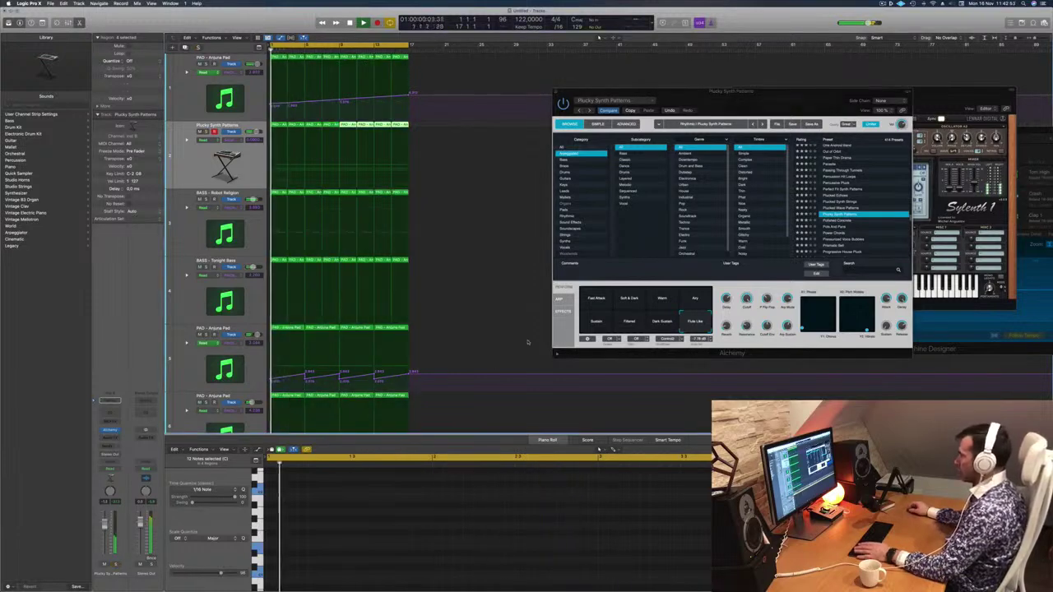
{"action": "left_click_drag", "start_coordinate": [746, 300], "coordinate": [745, 319]}
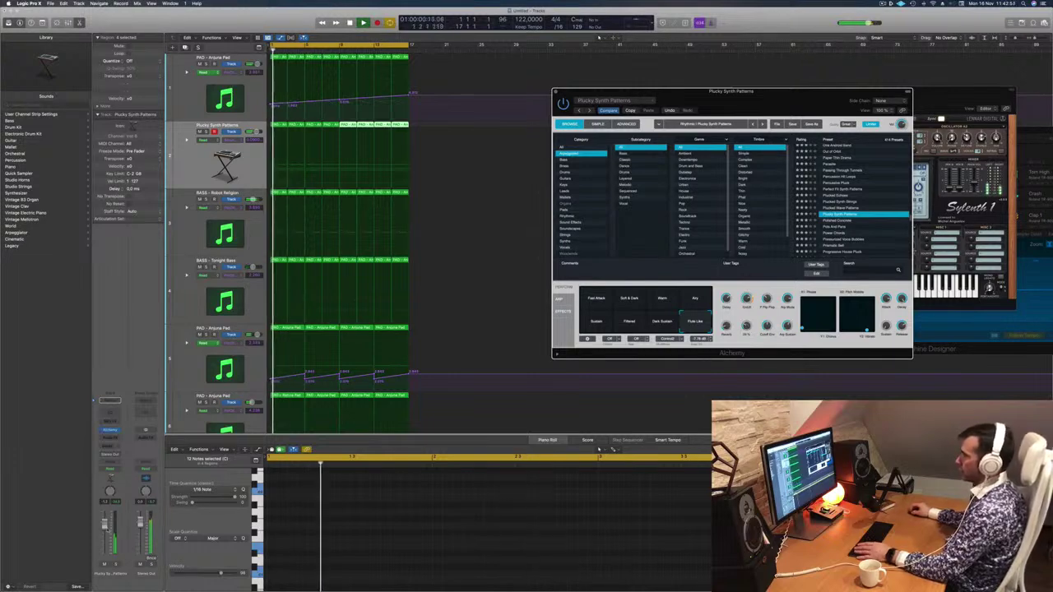
{"action": "left_click", "coordinate": [597, 321]}
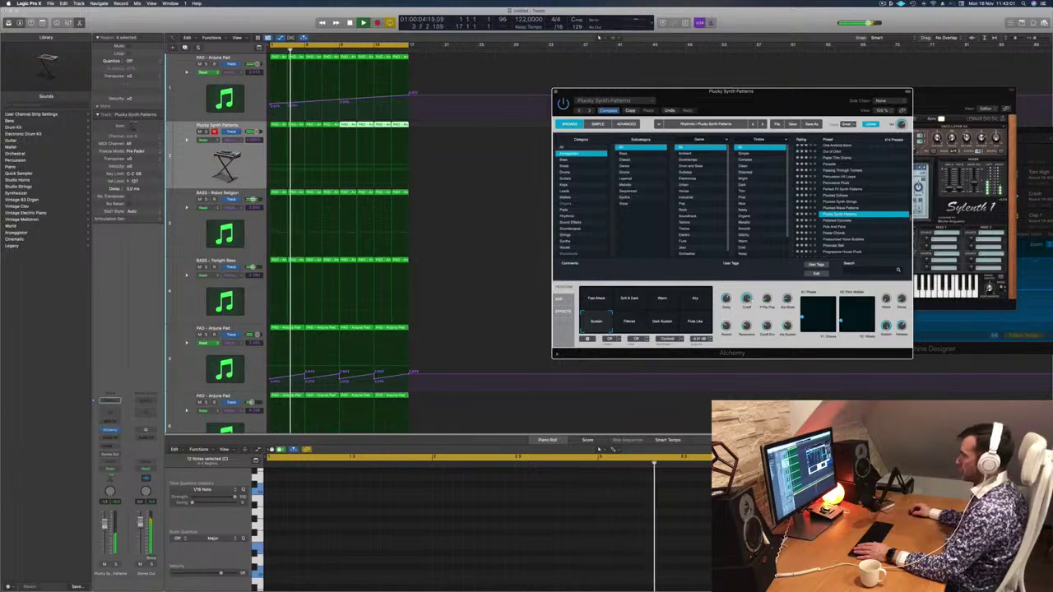
Step: Undo the stray automation point on the arpeggio track, then restore and select all its regions up to bar 17
{"action": "left_click", "coordinate": [390, 154]}
{"action": "left_click", "coordinate": [279, 142]}
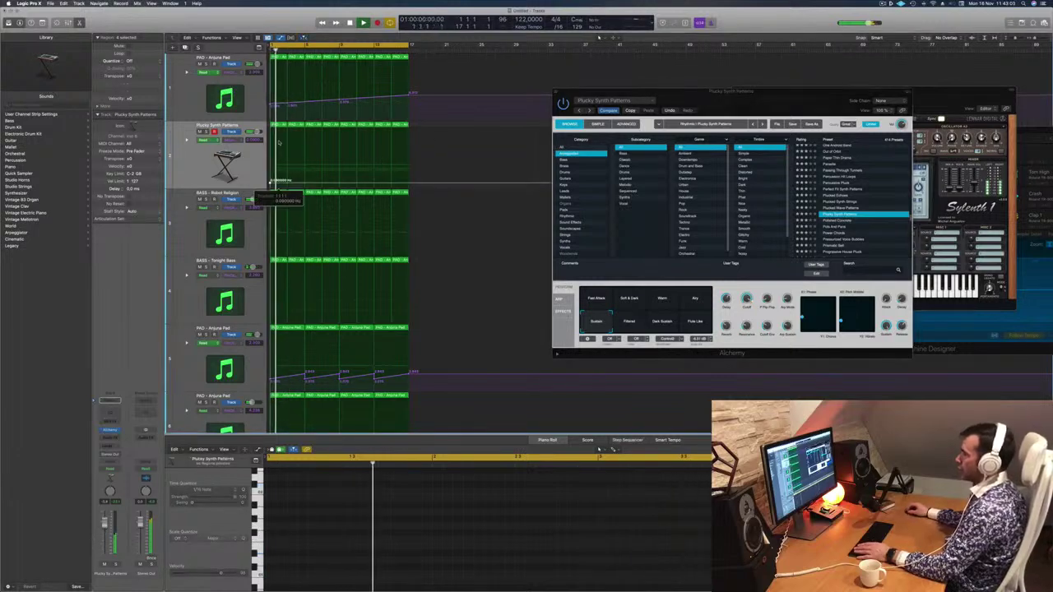
{"action": "key", "text": "super+z"}
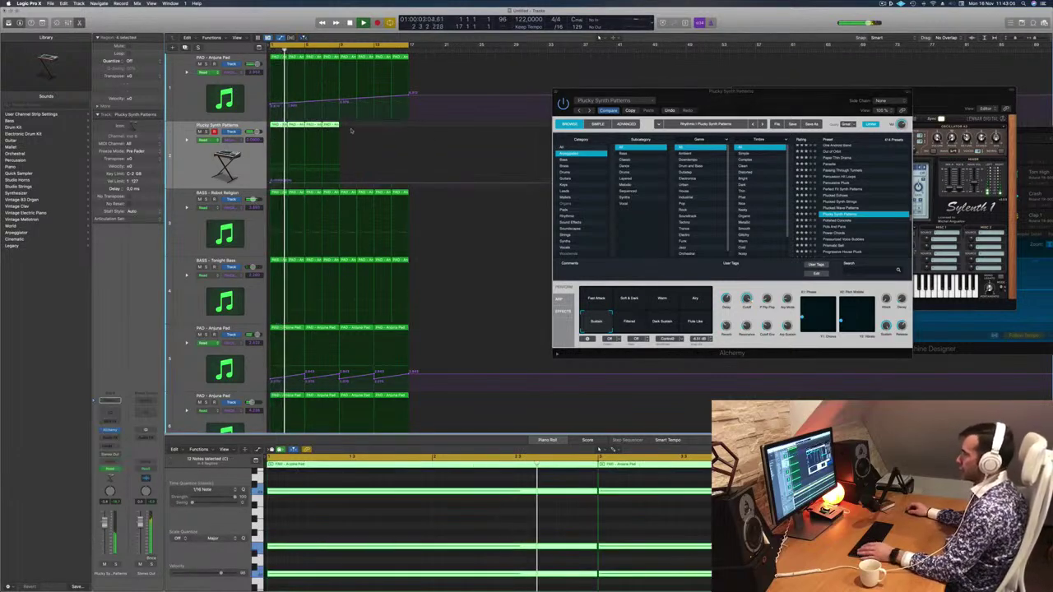
{"action": "left_click", "coordinate": [352, 133]}
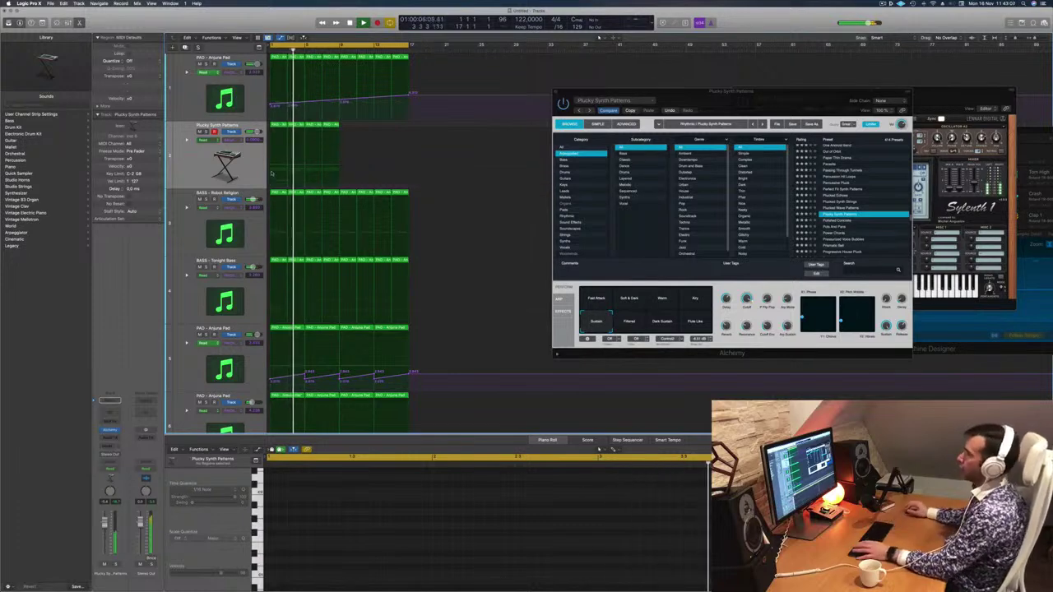
{"action": "mouse_move", "coordinate": [350, 126]}
{"action": "left_mouse_down"}
{"action": "mouse_move", "coordinate": [283, 131]}
{"action": "mouse_move", "coordinate": [354, 132]}
{"action": "left_mouse_up"}
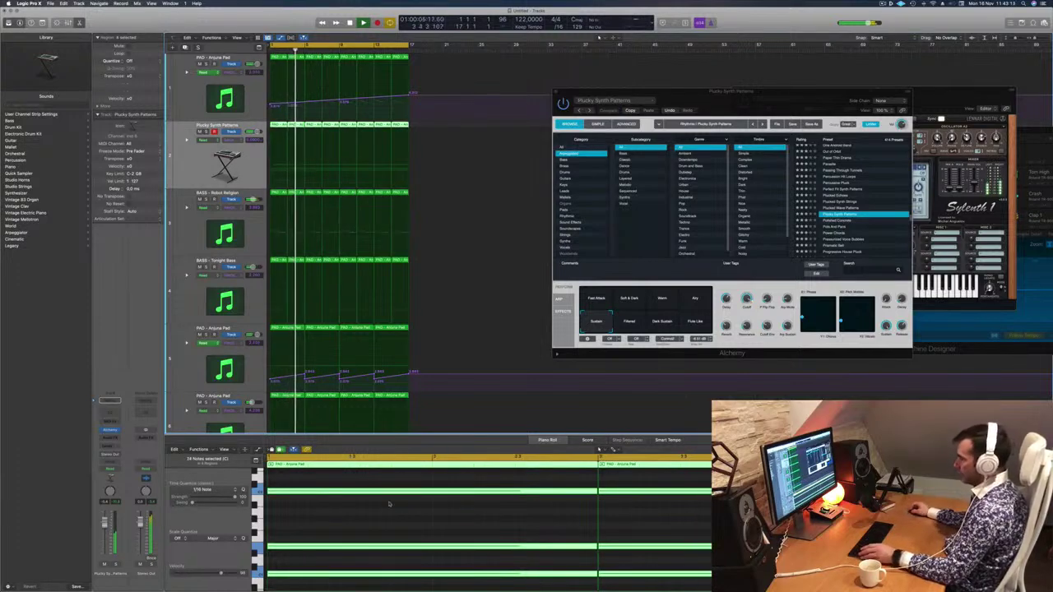
Step: Transpose all notes in the eight arpeggio regions up one octave, trying a second octave up and undoing it
{"action": "left_click", "coordinate": [389, 507]}
{"action": "key", "text": "super+a"}
{"action": "key", "text": "alt+shift+Up"}
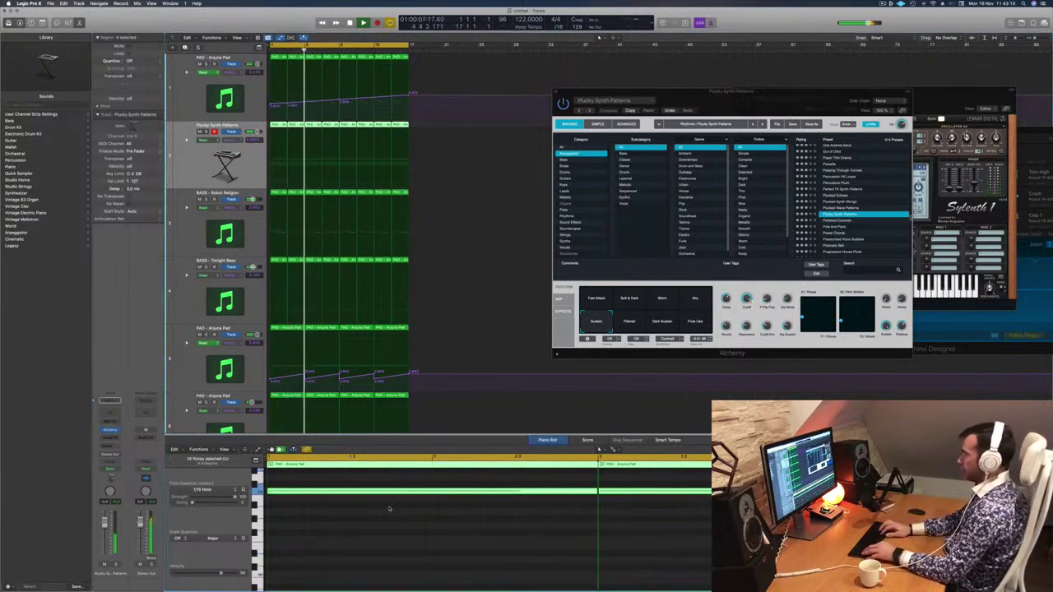
{"action": "key", "text": "Delete"}
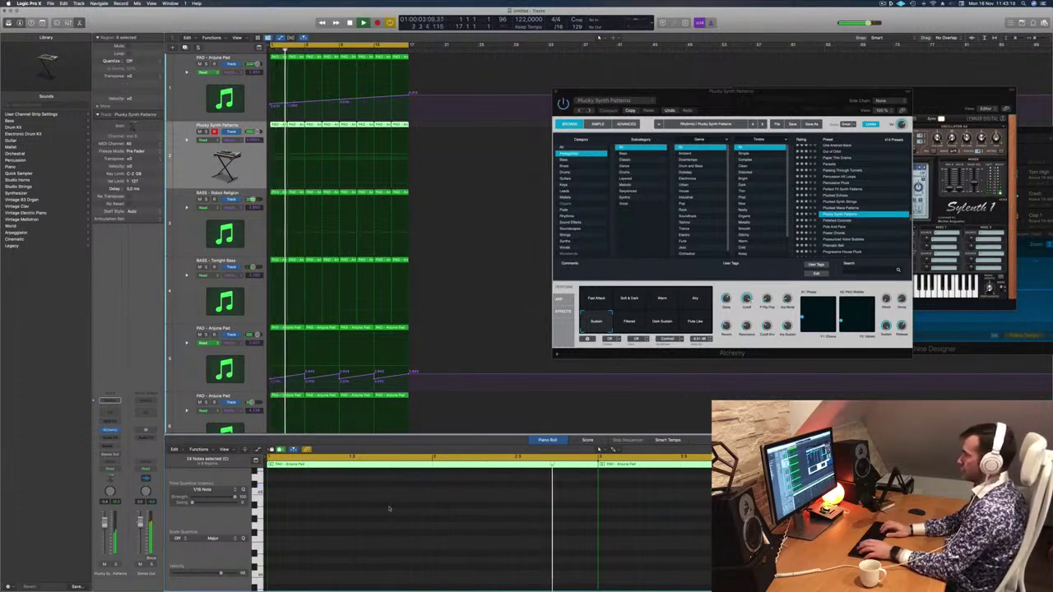
{"action": "key", "text": "super+z"}
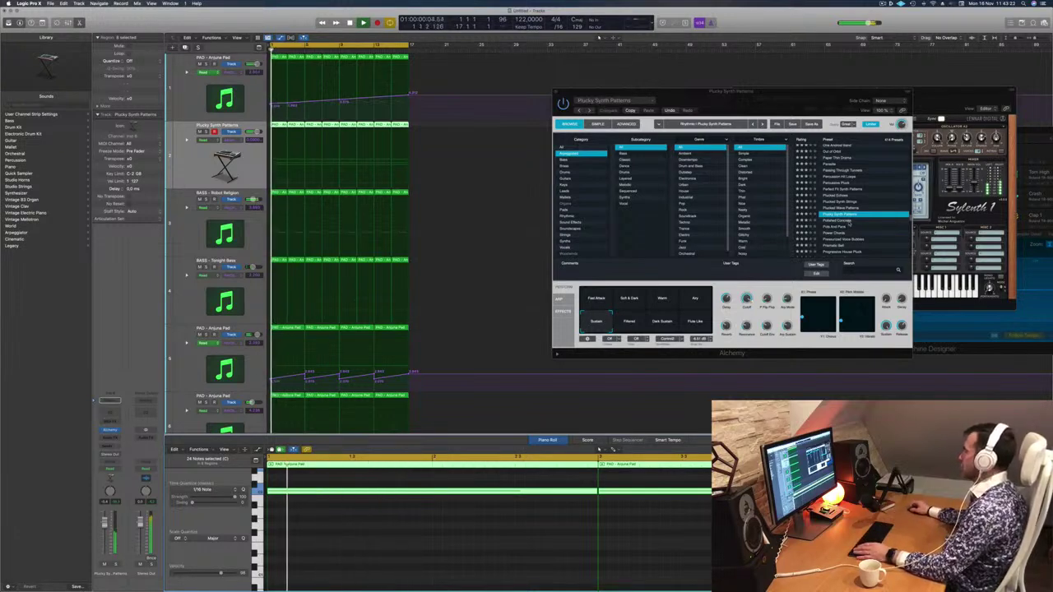
Step: Compare the Soft & Dark, Warm, Airy, Sustain and Dark Sustain variations on the transposed notes and settle on Flute Like
{"action": "left_click", "coordinate": [633, 299]}
{"action": "left_click", "coordinate": [663, 304]}
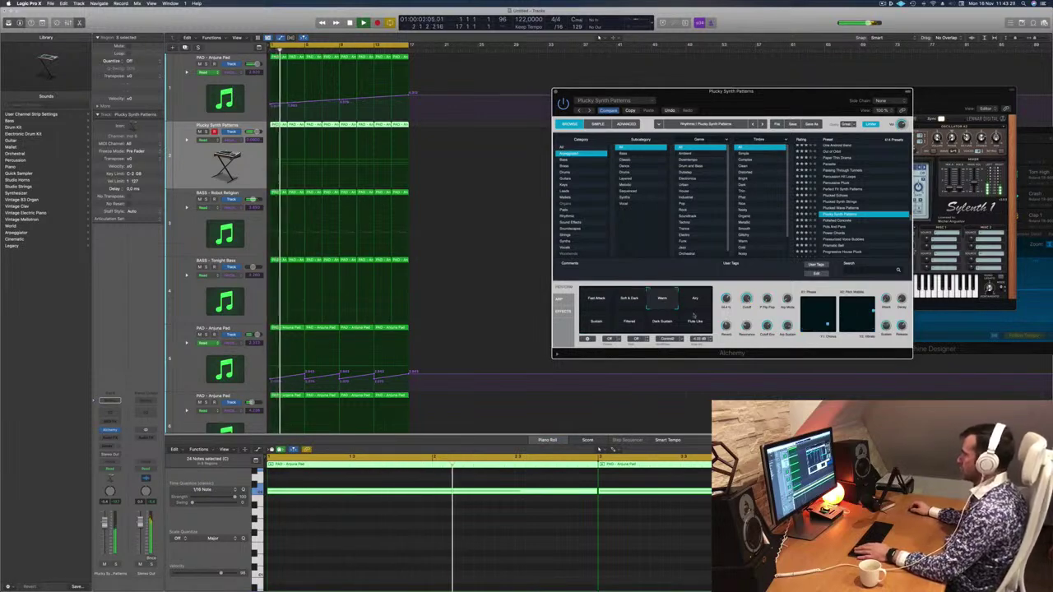
{"action": "left_click", "coordinate": [697, 300]}
{"action": "left_click", "coordinate": [598, 323]}
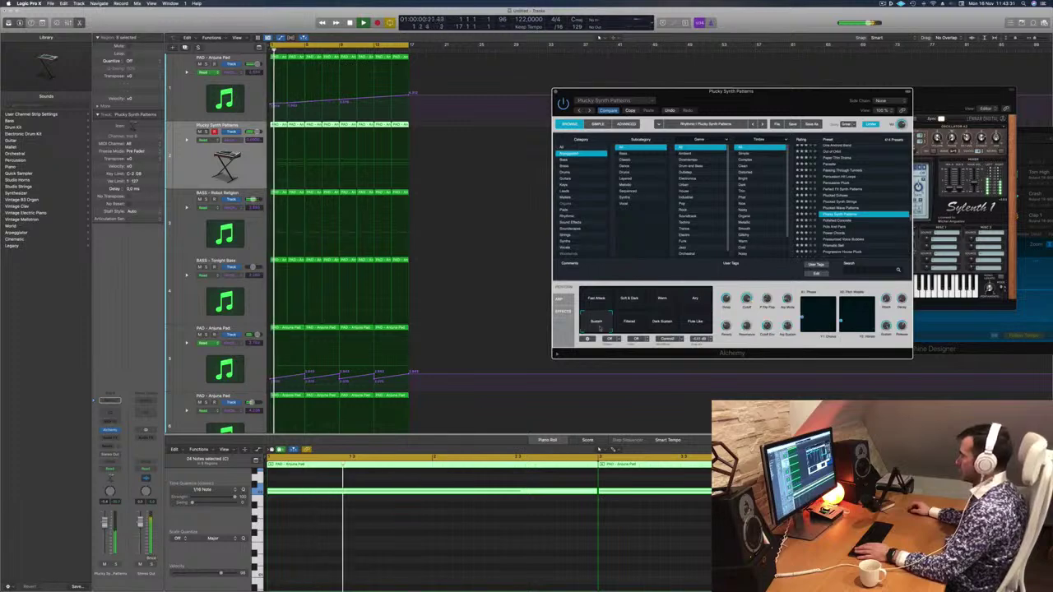
{"action": "left_click", "coordinate": [662, 324]}
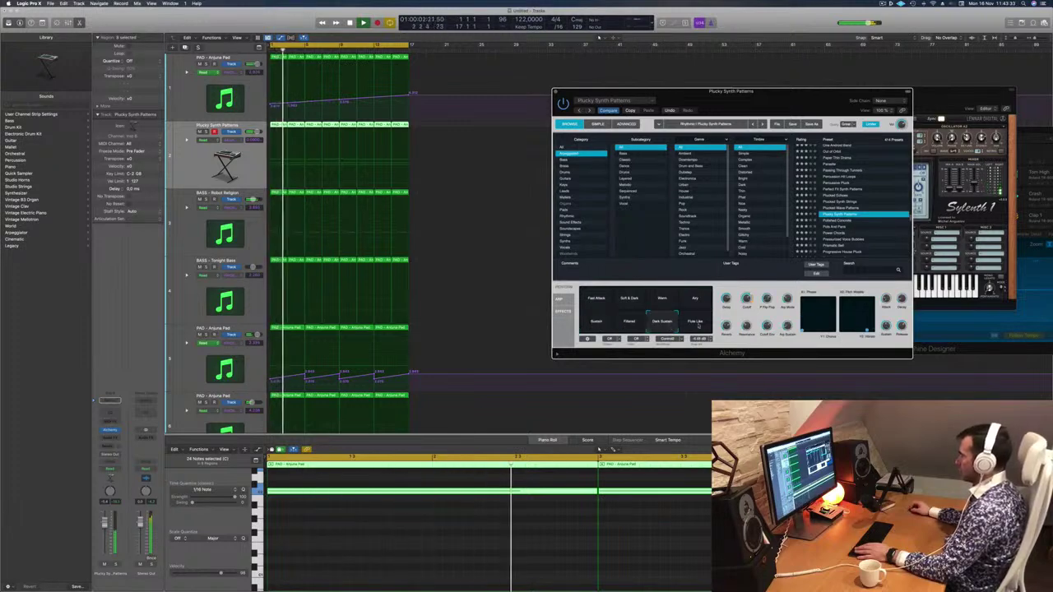
{"action": "left_click", "coordinate": [695, 323]}
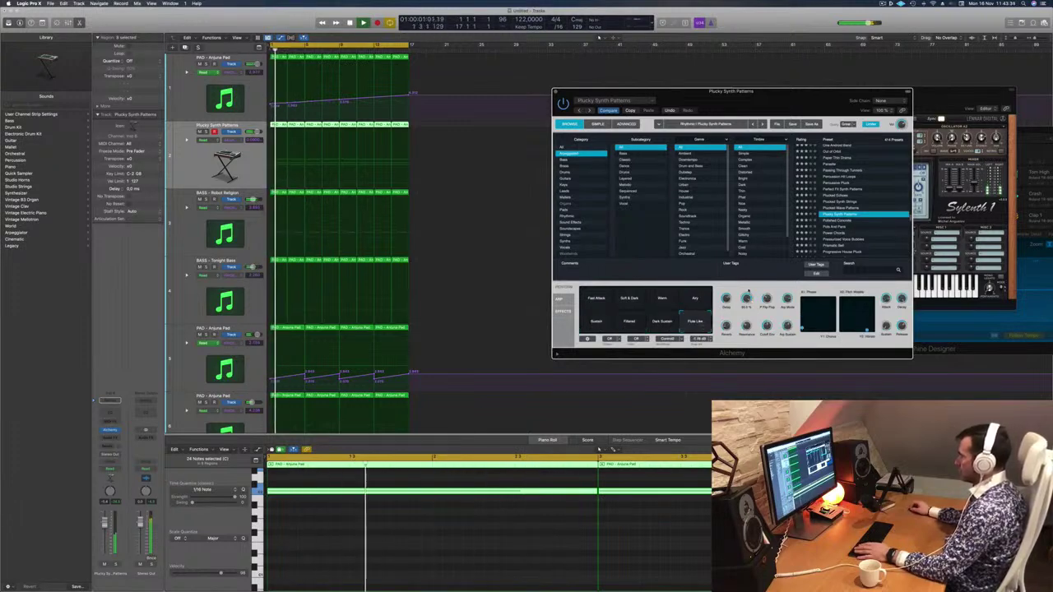
Step: Reposition the Alchemy window and check the Flute Like arpeggio in solo against the full mix
{"action": "left_click_drag", "start_coordinate": [732, 91], "coordinate": [667, 116]}
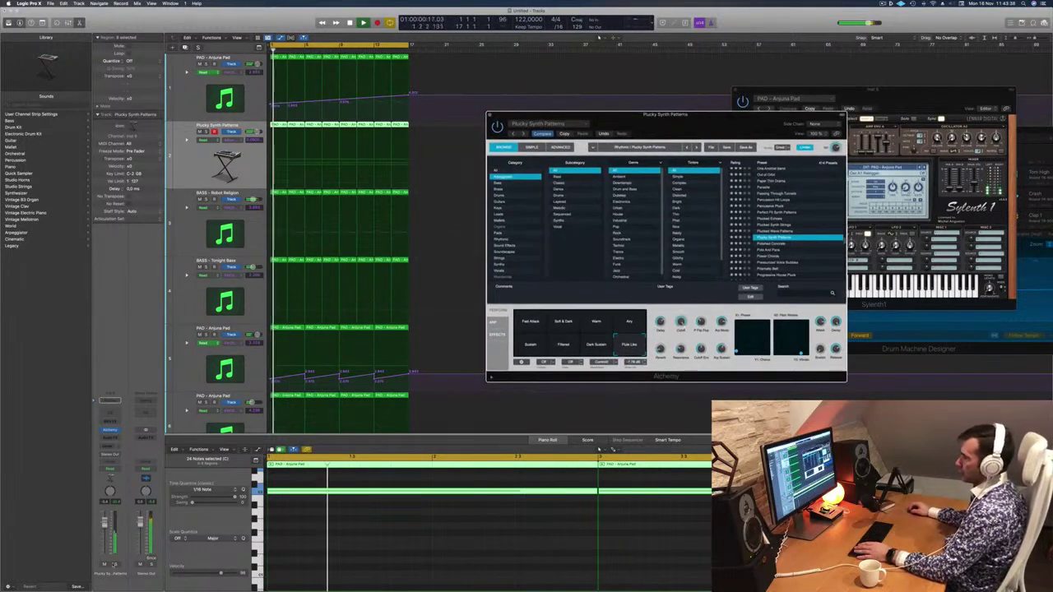
{"action": "left_click", "coordinate": [115, 565]}
{"action": "left_click", "coordinate": [116, 564]}
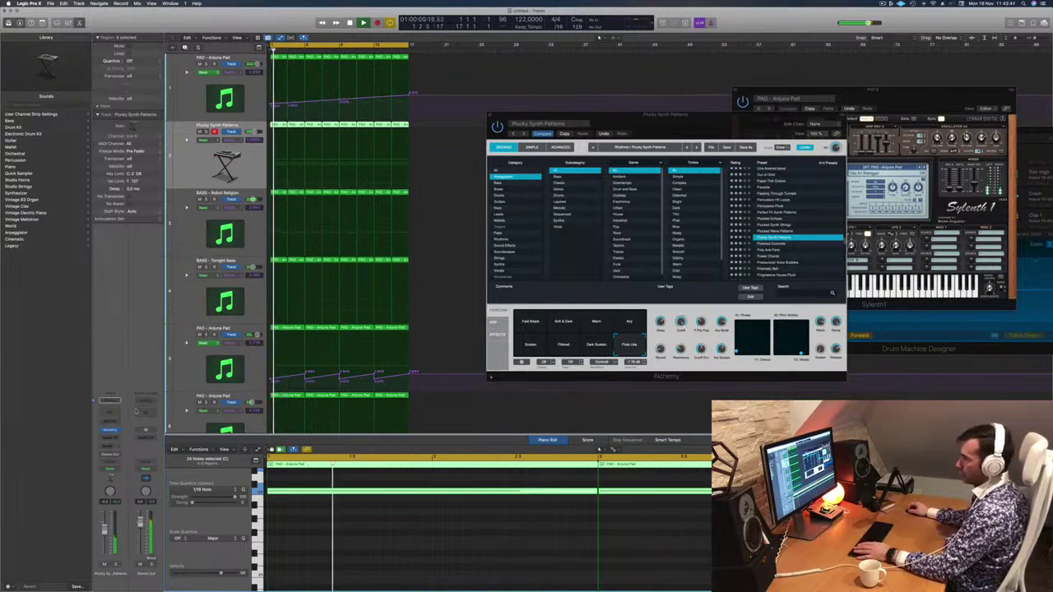
Step: Insert a stereo Compressor on the Plucky Synth Patterns channel and set its side chain to Kick 1 - Deep Tech (Inst 24)
{"action": "left_click", "coordinate": [110, 438]}
{"action": "mouse_move", "coordinate": [120, 463]}
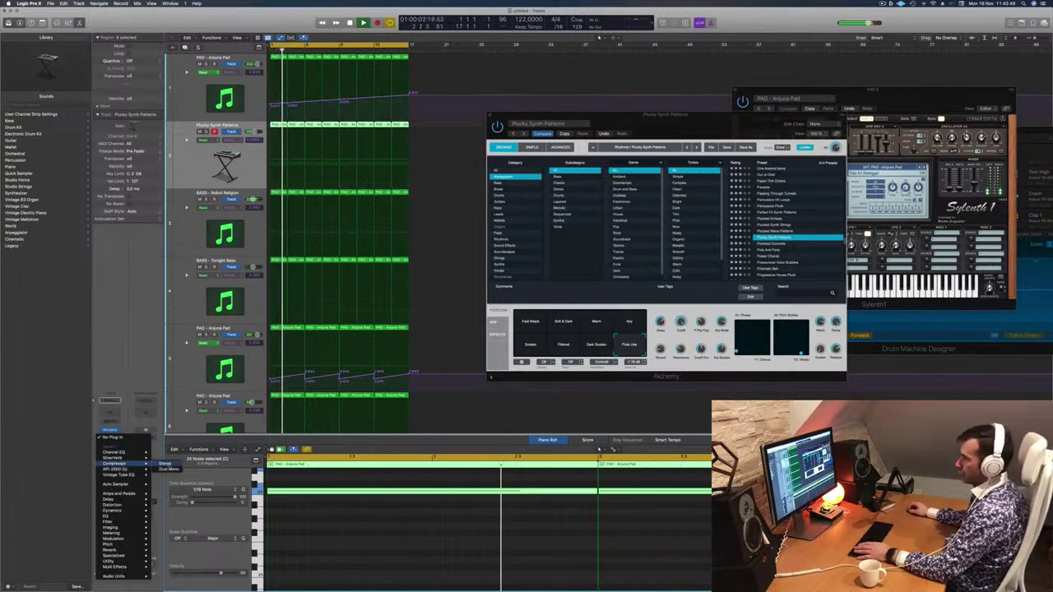
{"action": "left_click", "coordinate": [164, 466]}
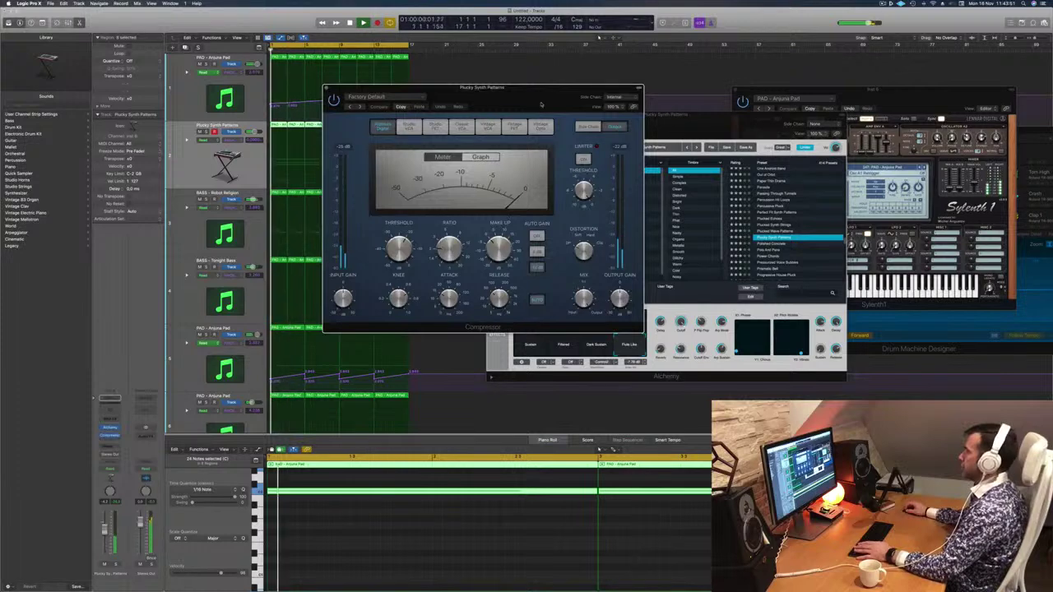
{"action": "left_click_drag", "start_coordinate": [542, 105], "coordinate": [599, 123]}
{"action": "left_click", "coordinate": [675, 114]}
{"action": "mouse_move", "coordinate": [674, 135]}
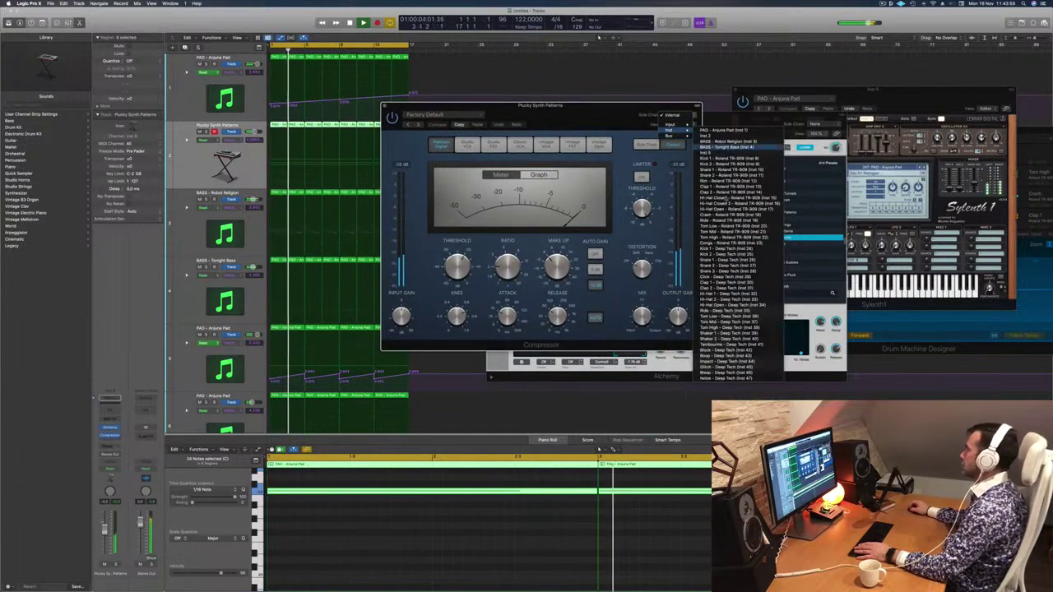
{"action": "left_click", "coordinate": [729, 248]}
Step: Adjust the Compressor's threshold during playback, shift its window around and close it
{"action": "left_click_drag", "start_coordinate": [535, 106], "coordinate": [606, 122]}
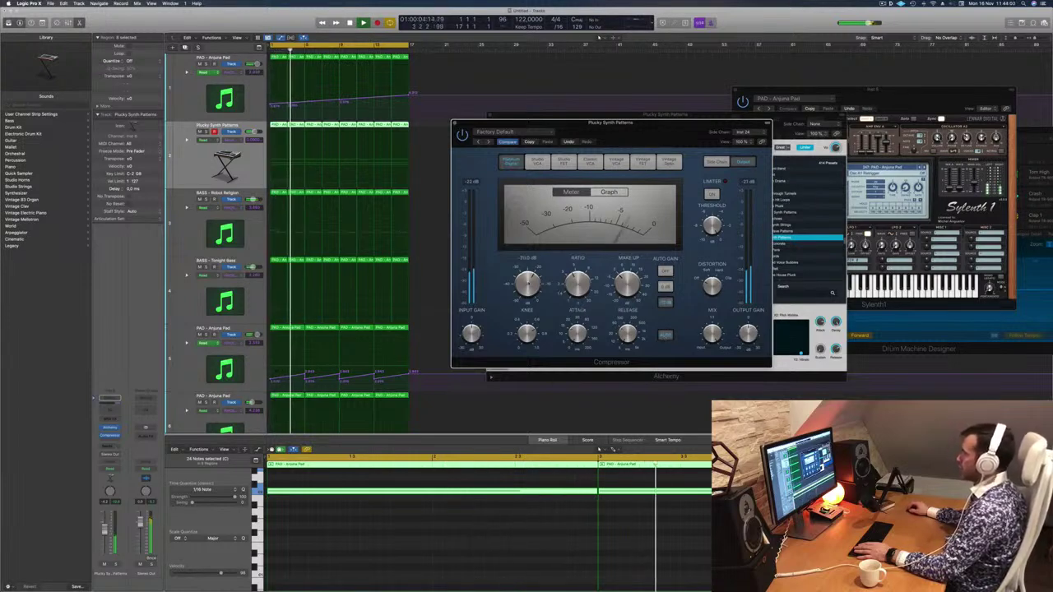
{"action": "left_click_drag", "start_coordinate": [527, 282], "coordinate": [527, 290]}
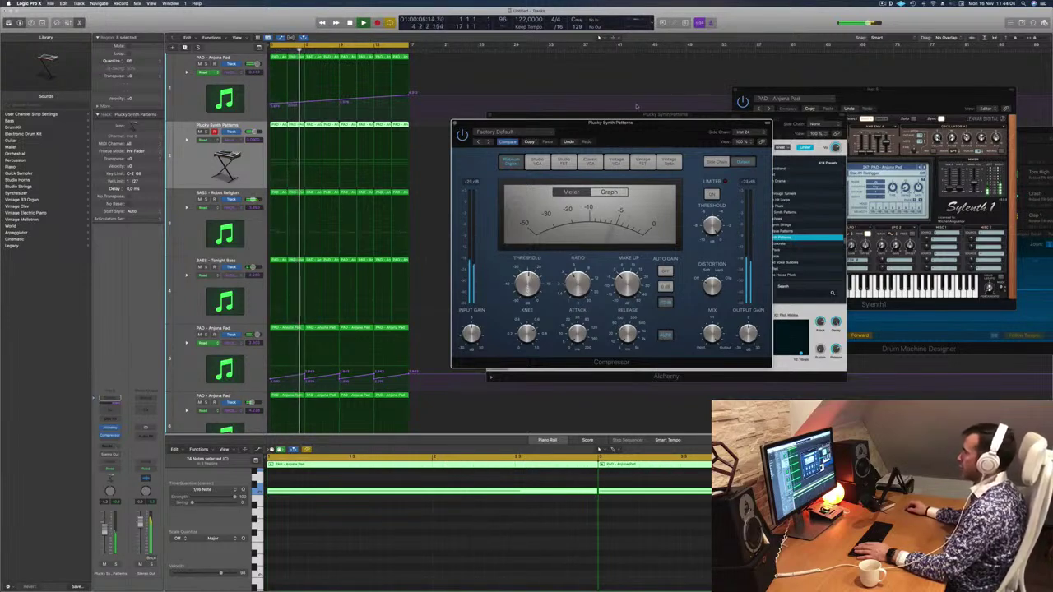
{"action": "left_click_drag", "start_coordinate": [638, 134], "coordinate": [613, 157]}
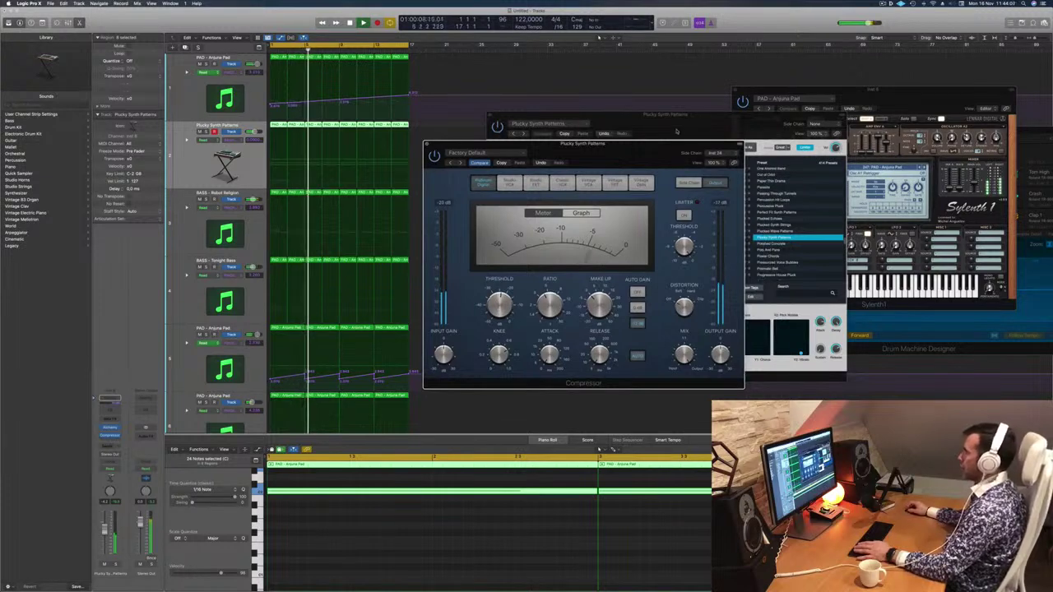
{"action": "left_click_drag", "start_coordinate": [675, 144], "coordinate": [734, 152]}
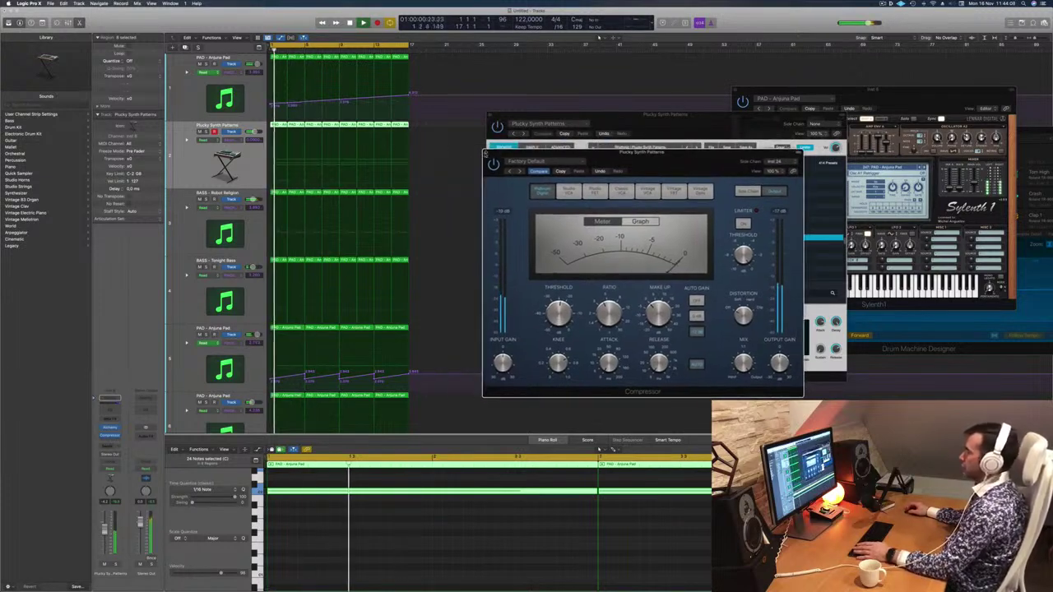
{"action": "left_click", "coordinate": [487, 153]}
Step: Move the Alchemy window aside, check the compressed arpeggio in solo and play the full mix from the start
{"action": "left_click_drag", "start_coordinate": [620, 128], "coordinate": [739, 140]}
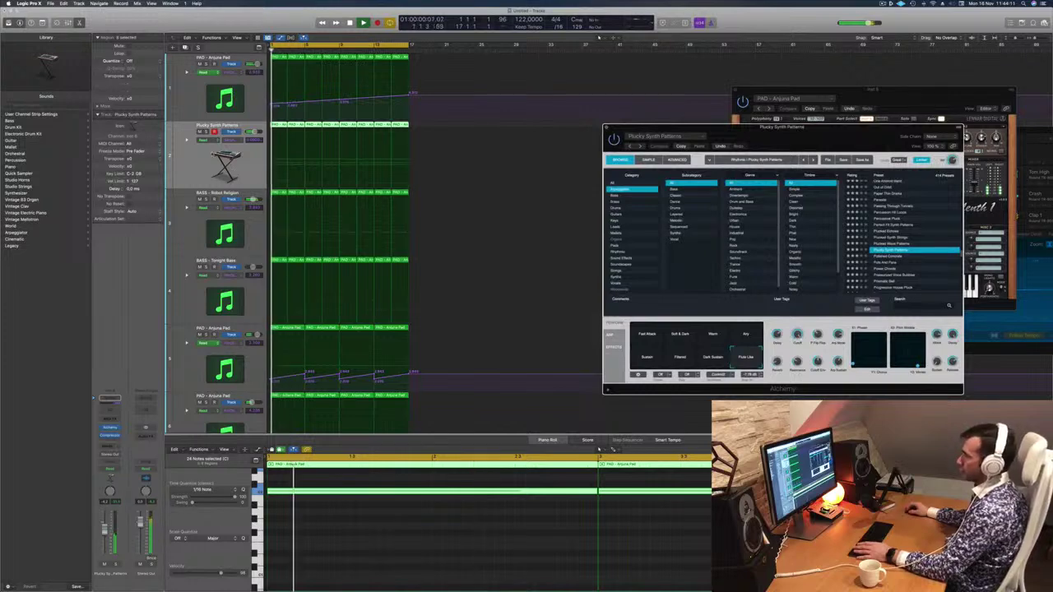
{"action": "left_click", "coordinate": [115, 565]}
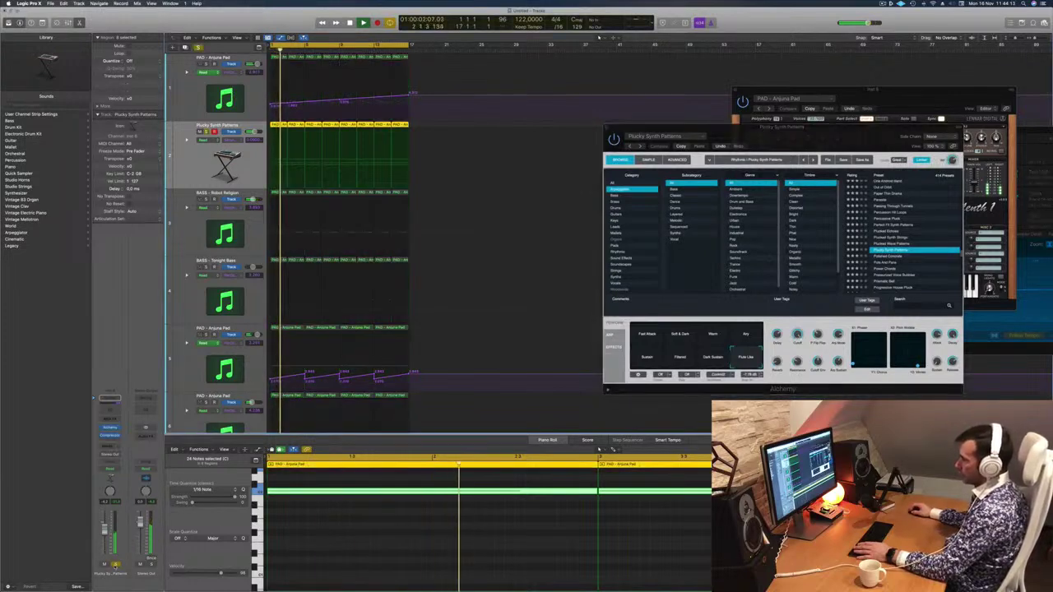
{"action": "left_click", "coordinate": [115, 565]}
{"action": "key", "text": "Return"}
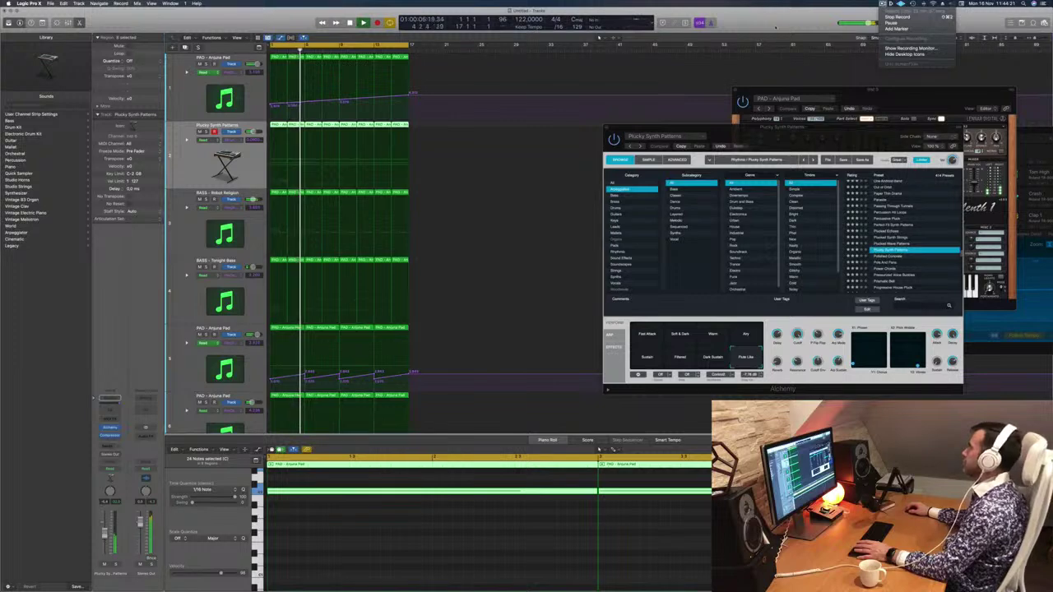
Step: Move the Alchemy window aside and repeat all selected regions three times to extend the 16-bar loop to 64 bars
{"action": "left_click", "coordinate": [775, 27]}
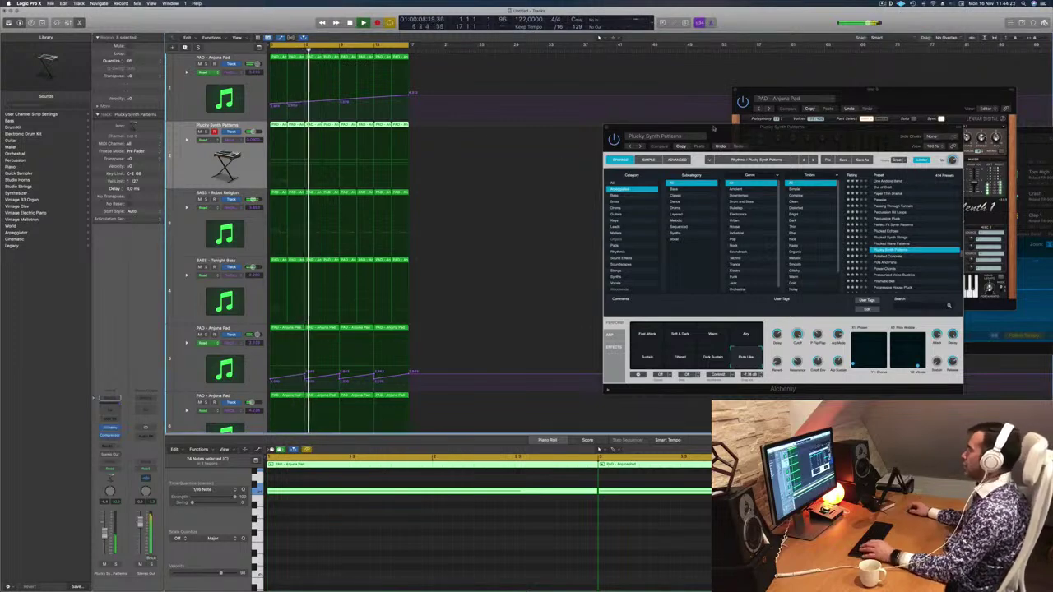
{"action": "left_click_drag", "start_coordinate": [715, 127], "coordinate": [924, 175]}
{"action": "scroll", "coordinate": [472, 180], "scroll_direction": "down", "scroll_amount": 5}
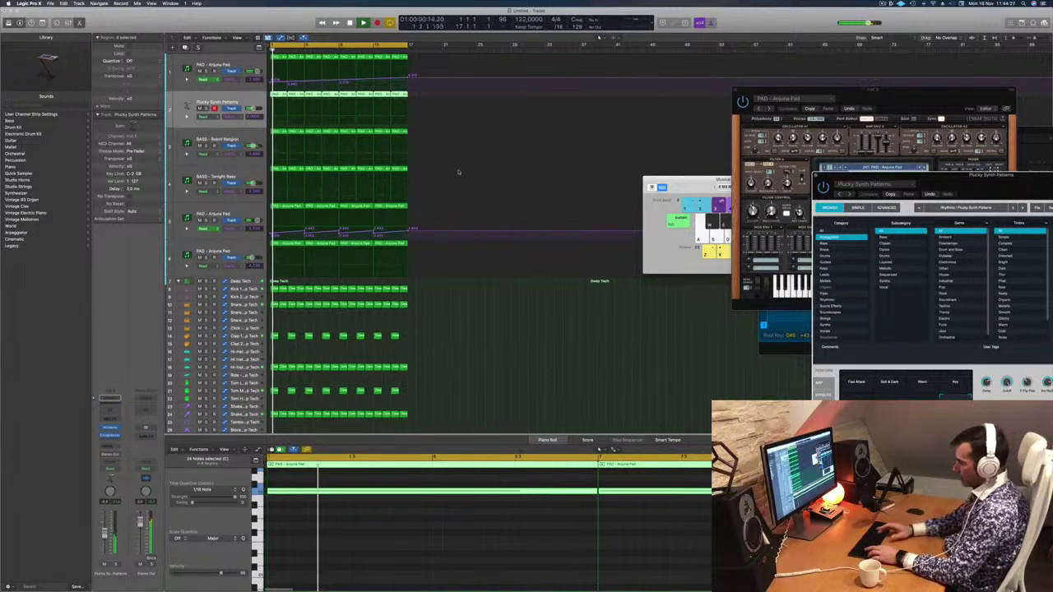
{"action": "key", "text": "super+r"}
{"action": "key", "text": "super+r"}
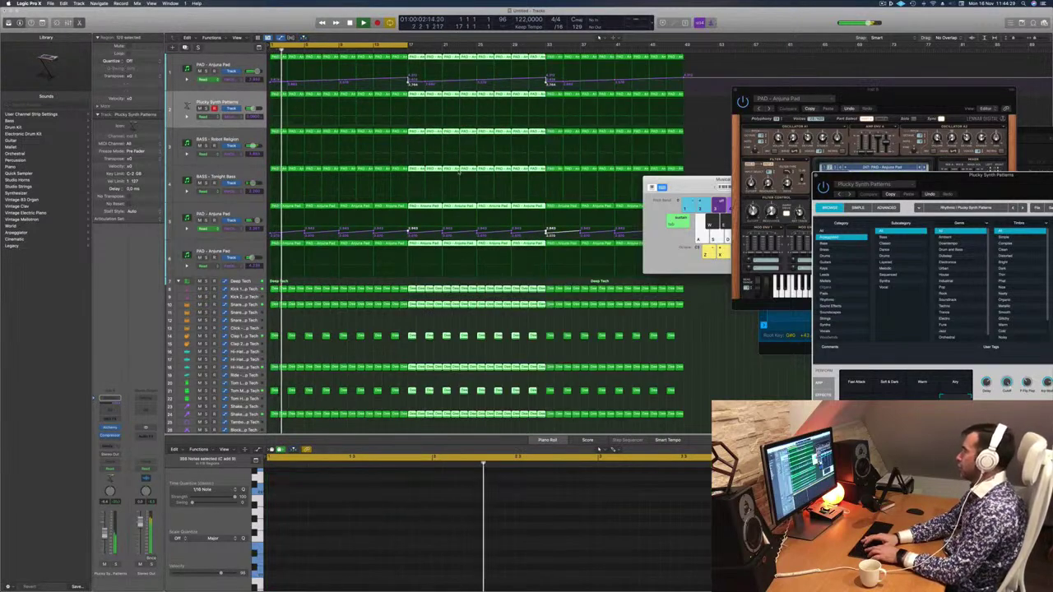
{"action": "key", "text": "super+r"}
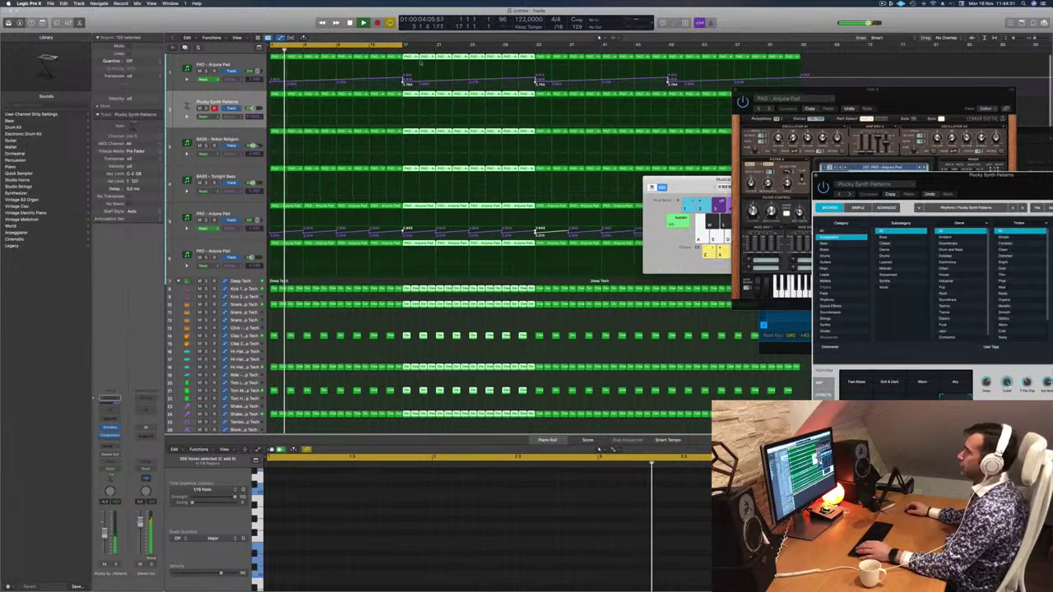
{"action": "key", "text": "super+Left"}
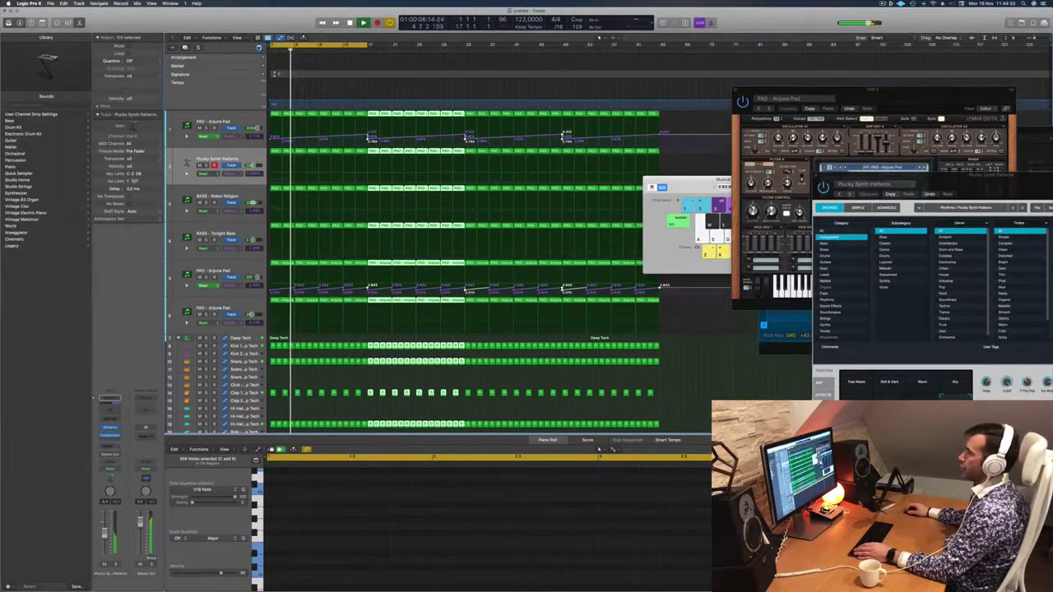
Step: Show the secondary ruler and move the Sylenth1 and Musical Typing windows off the regions
{"action": "left_click", "coordinate": [239, 38]}
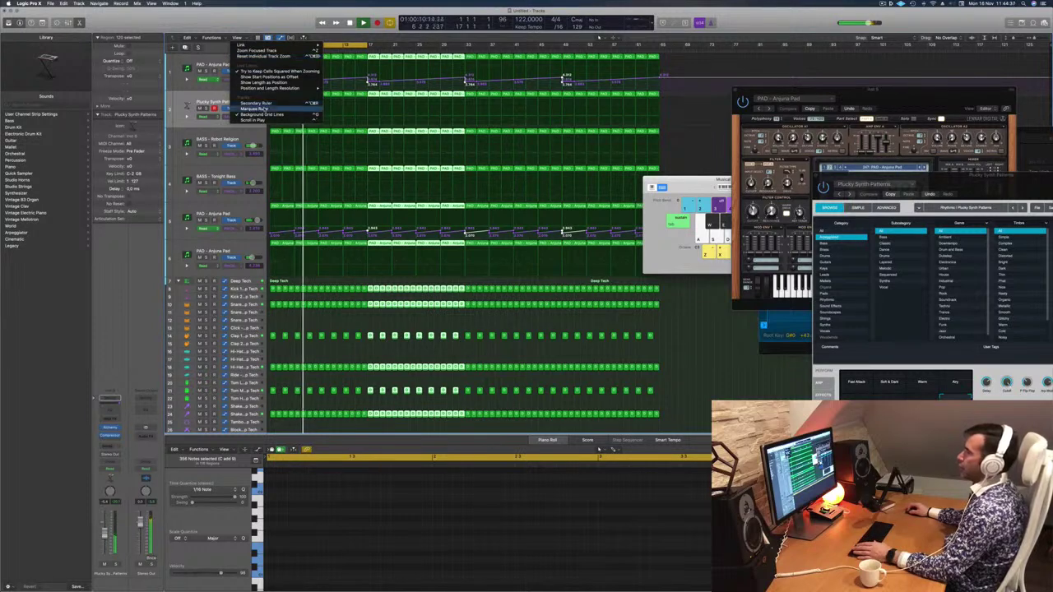
{"action": "left_click", "coordinate": [256, 103]}
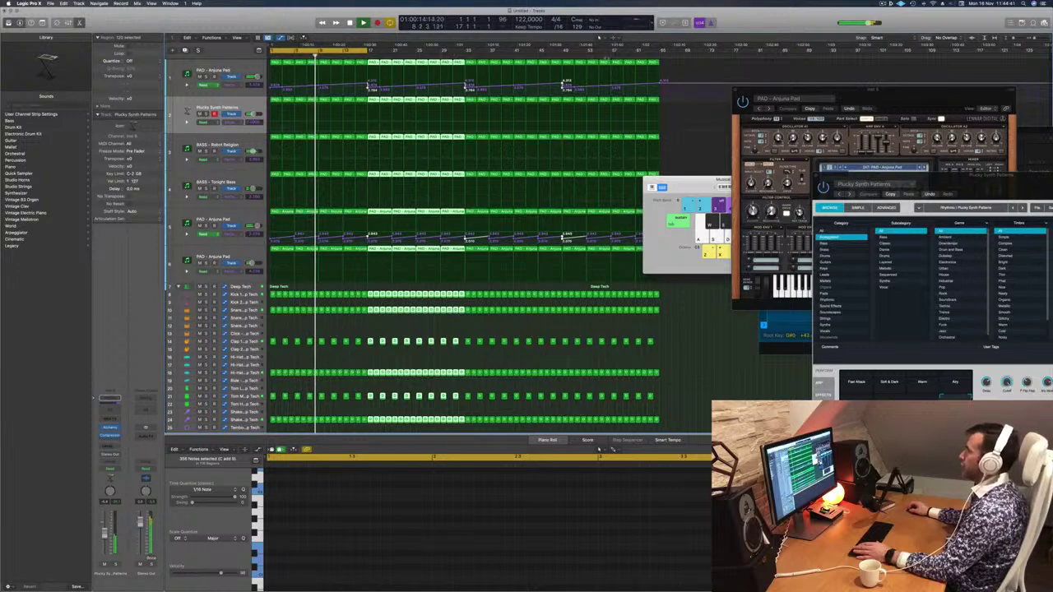
{"action": "left_click_drag", "start_coordinate": [832, 89], "coordinate": [797, 99]}
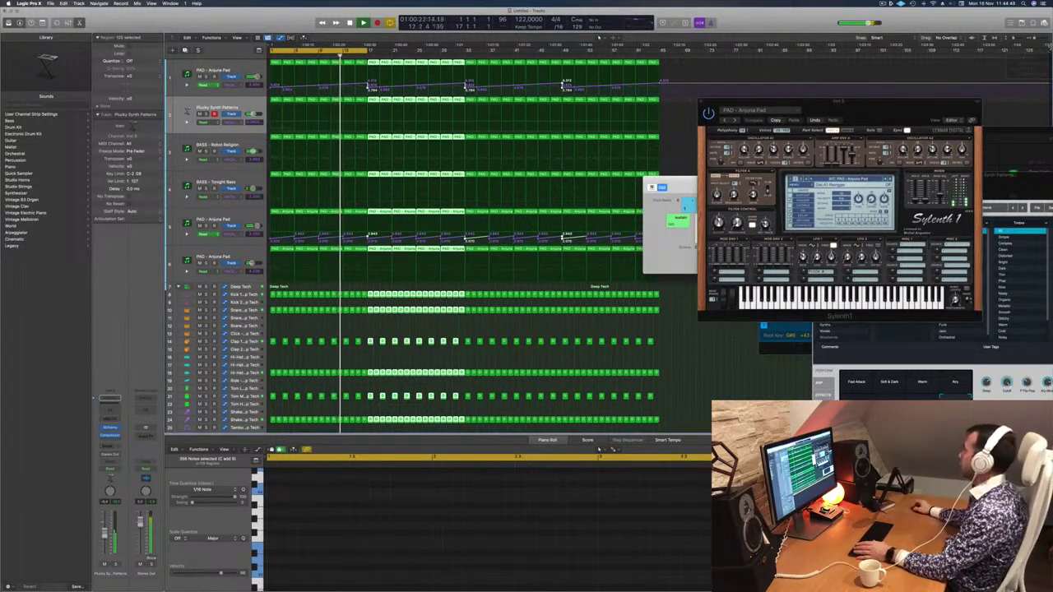
{"action": "left_click_drag", "start_coordinate": [690, 61], "coordinate": [672, 62]}
{"action": "left_click_drag", "start_coordinate": [783, 125], "coordinate": [900, 123]}
{"action": "left_click_drag", "start_coordinate": [697, 183], "coordinate": [824, 161]}
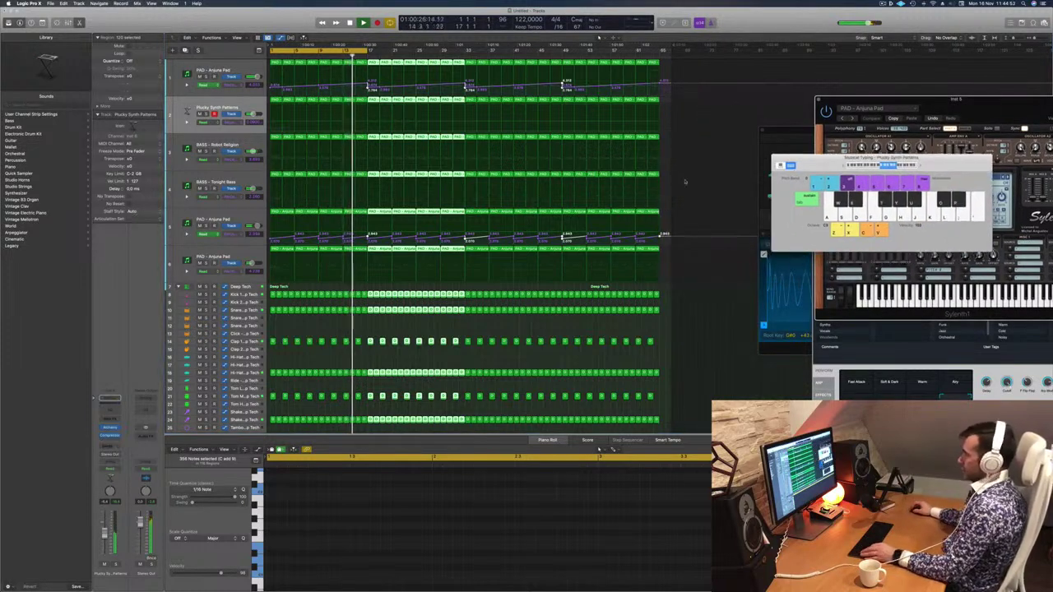
Step: Deselect the regions, restart playback and extend the cycle range to bar 65 to cover the whole arrangement
{"action": "left_click", "coordinate": [322, 326]}
{"action": "key", "text": "Return"}
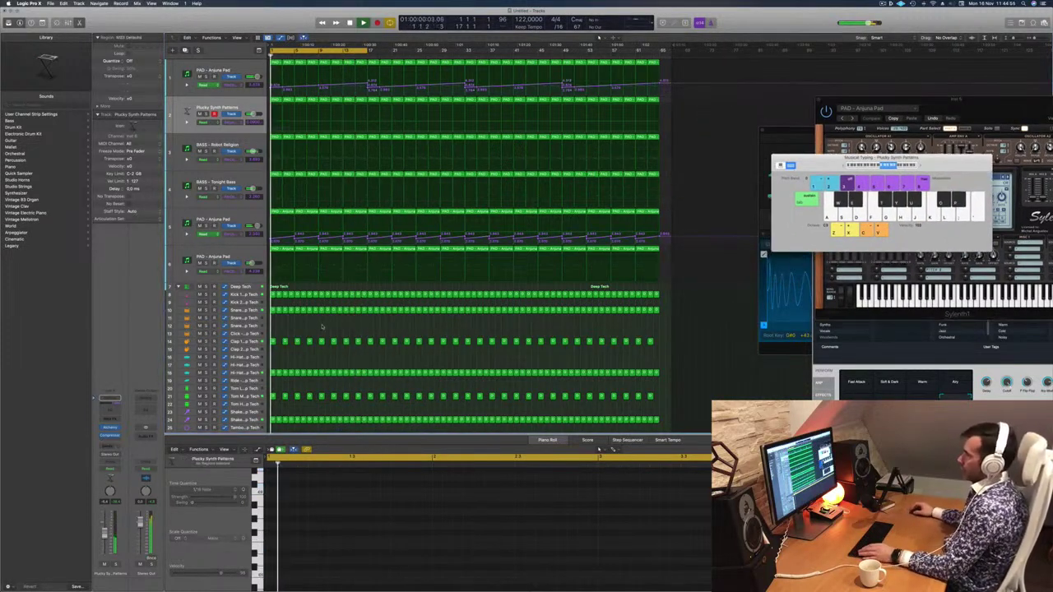
{"action": "left_click_drag", "start_coordinate": [369, 51], "coordinate": [660, 66]}
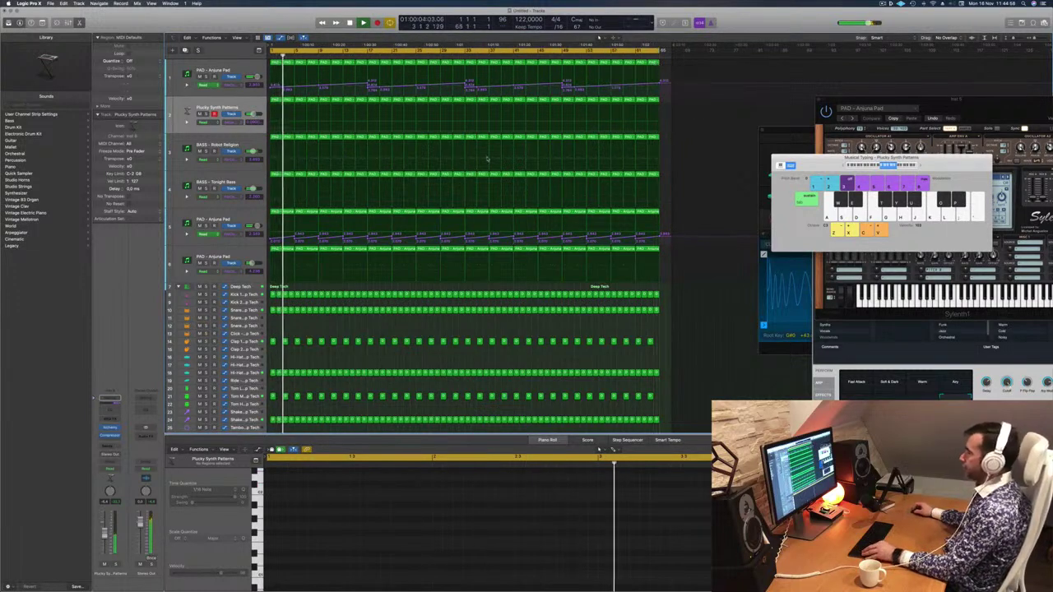
{"action": "scroll", "coordinate": [487, 157], "scroll_direction": "up", "scroll_amount": 1}
{"action": "scroll", "coordinate": [487, 157], "scroll_direction": "down", "scroll_amount": 5}
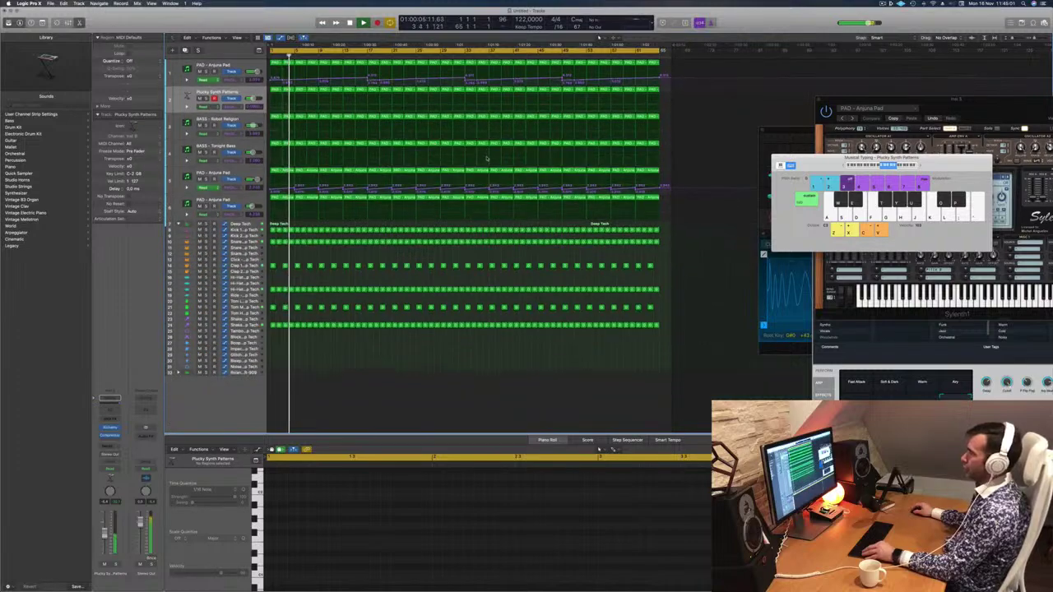
{"action": "key", "text": "a"}
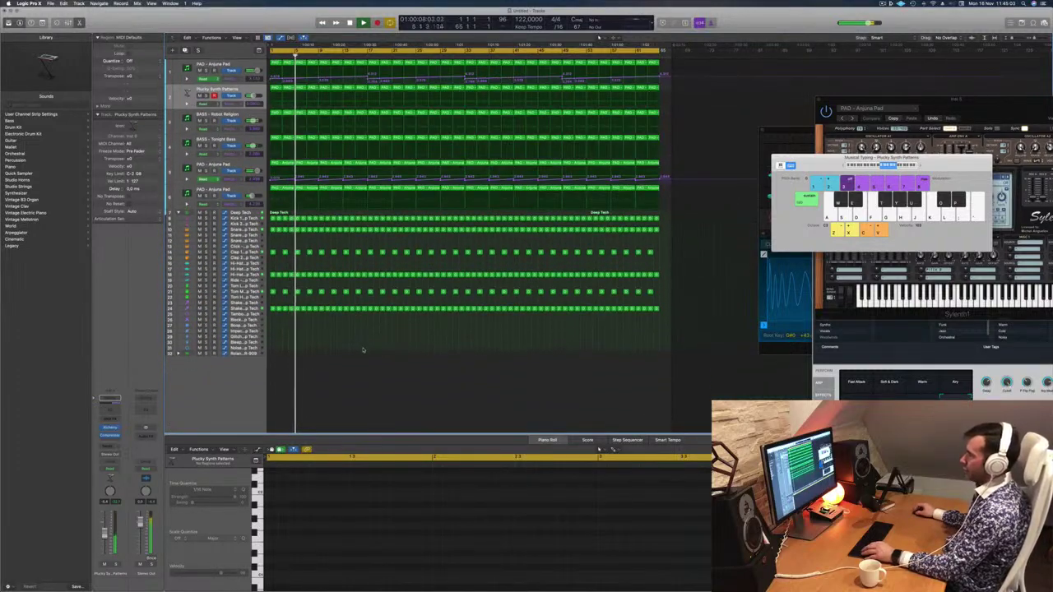
{"action": "scroll", "coordinate": [363, 350], "scroll_direction": "right", "scroll_amount": 5}
{"action": "scroll", "coordinate": [378, 349], "scroll_direction": "left", "scroll_amount": 1}
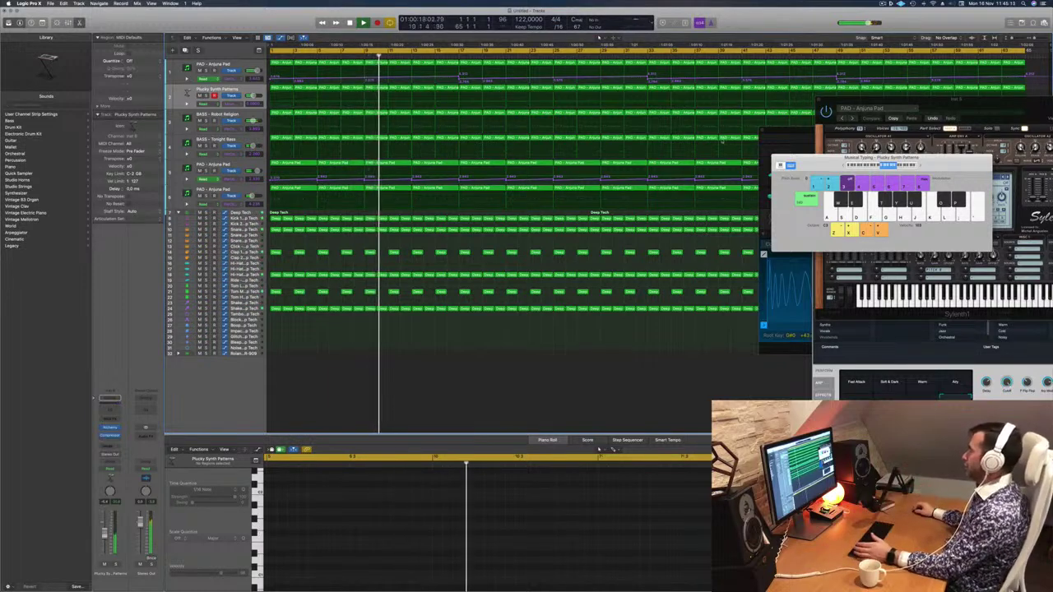
Step: Close the Sylenth1 window, move the Musical Typing and Roland TR-909 windows aside and restart playback from the beginning
{"action": "left_click_drag", "start_coordinate": [831, 158], "coordinate": [810, 229]}
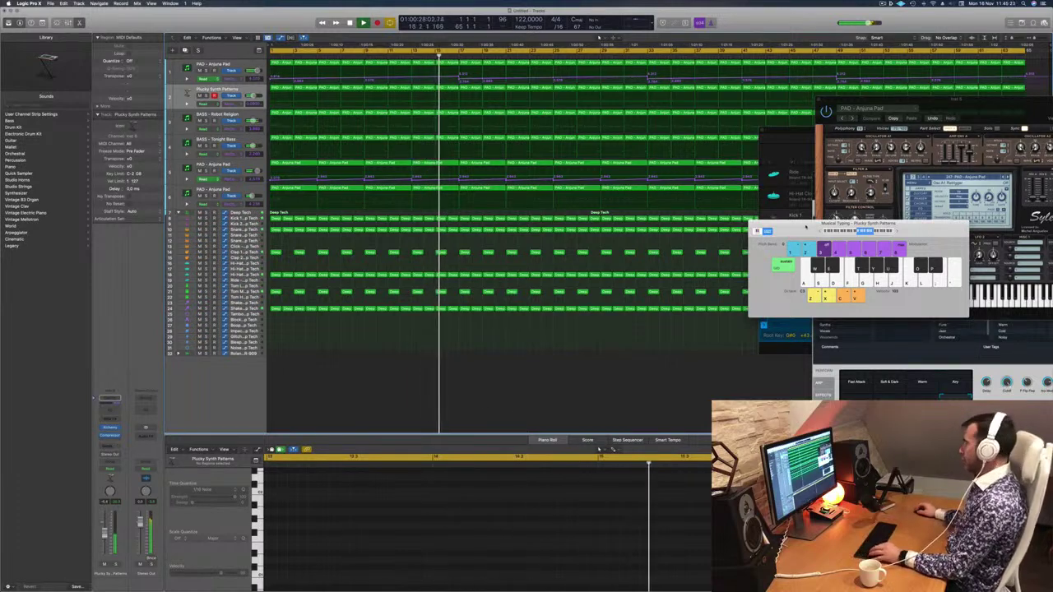
{"action": "left_click_drag", "start_coordinate": [806, 226], "coordinate": [836, 289]}
{"action": "left_click_drag", "start_coordinate": [926, 105], "coordinate": [547, 142]}
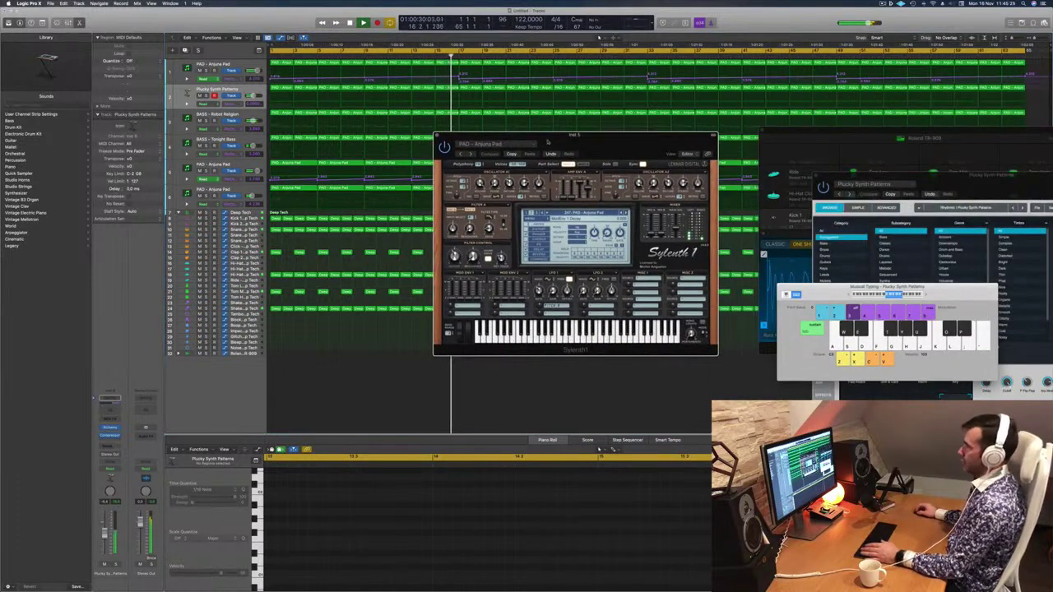
{"action": "left_click", "coordinate": [438, 134]}
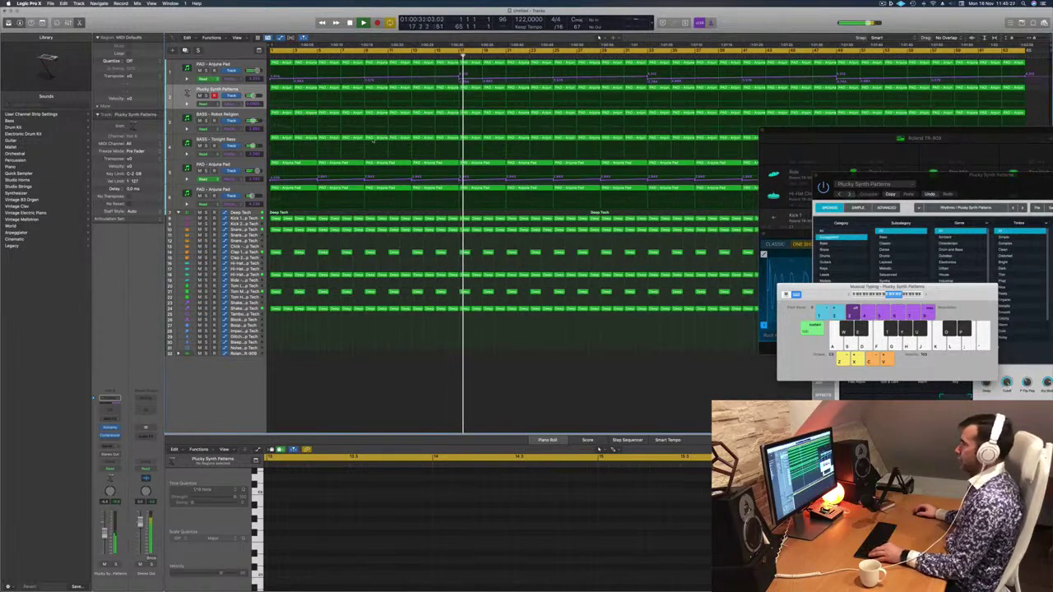
{"action": "left_click_drag", "start_coordinate": [786, 136], "coordinate": [736, 338]}
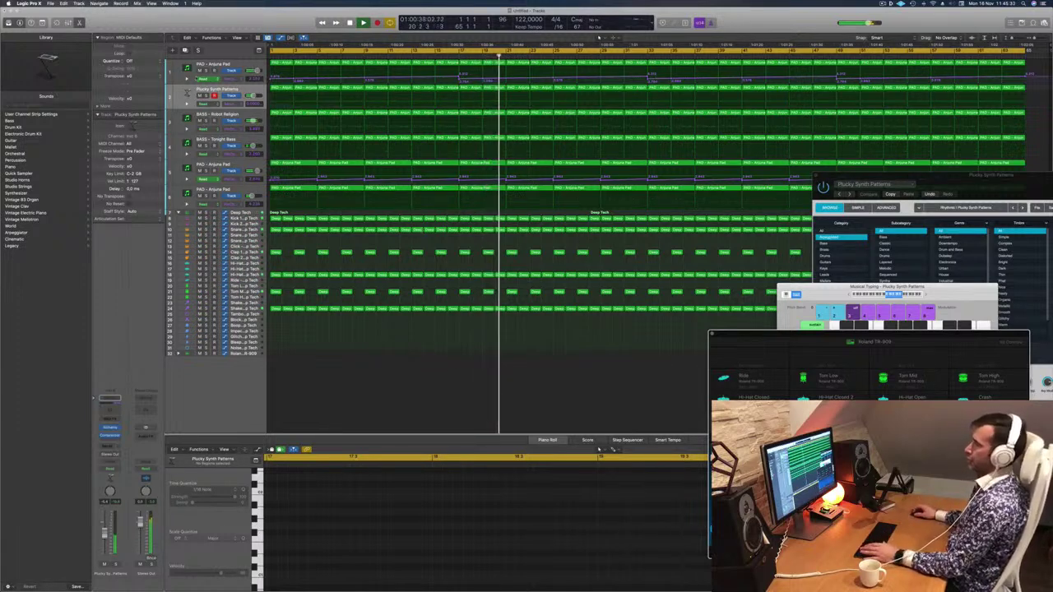
{"action": "key", "text": "Return"}
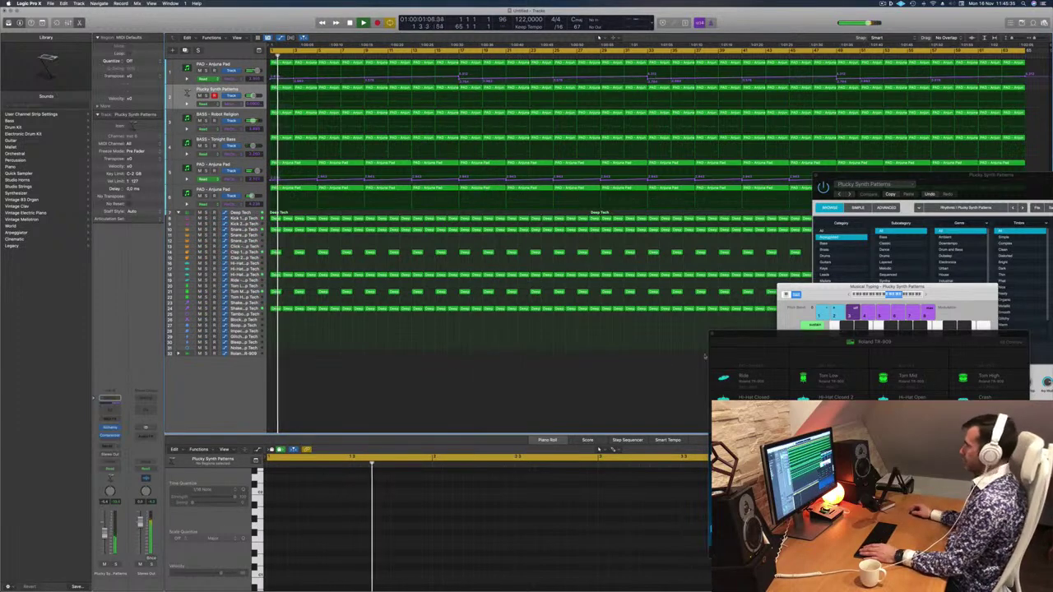
{"action": "left_click_drag", "start_coordinate": [799, 336], "coordinate": [860, 316]}
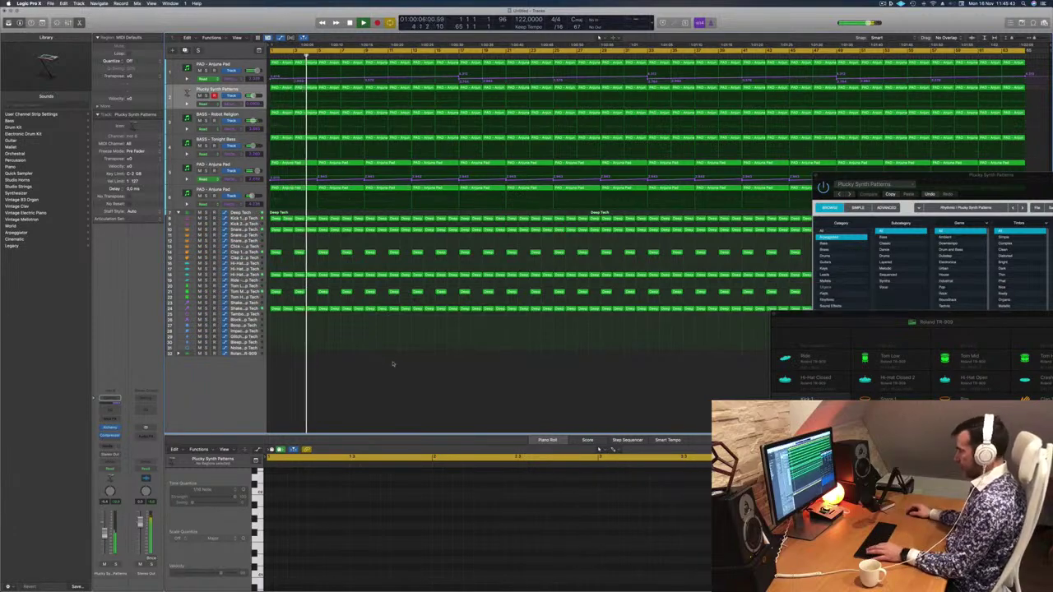
Step: Show the Mixer and close the Alchemy and Roland TR-909 Drum Machine Designer windows
{"action": "key", "text": "x"}
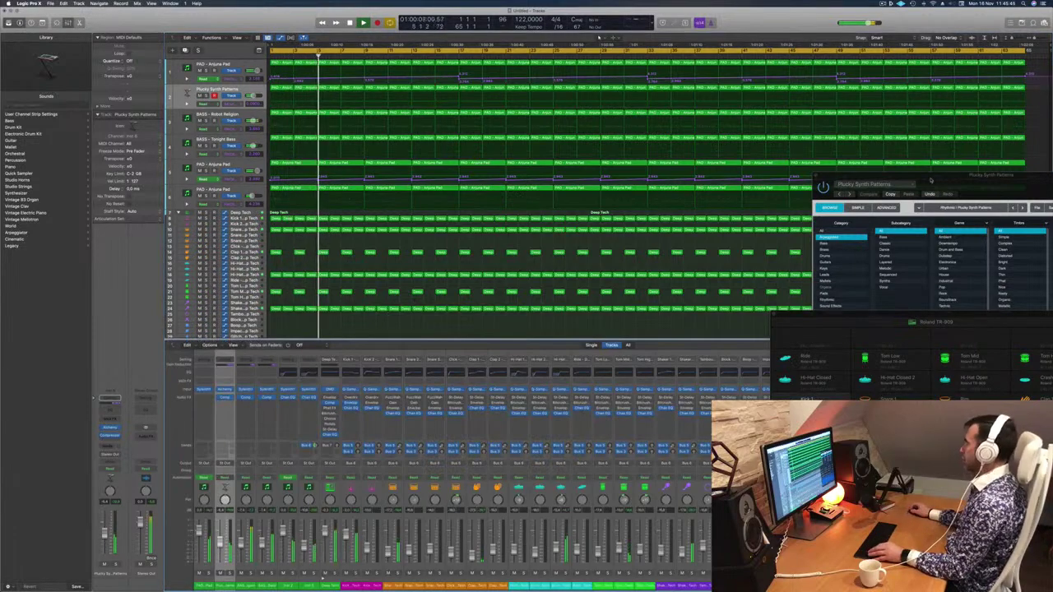
{"action": "left_click_drag", "start_coordinate": [932, 180], "coordinate": [712, 143]}
{"action": "left_click", "coordinate": [595, 140]}
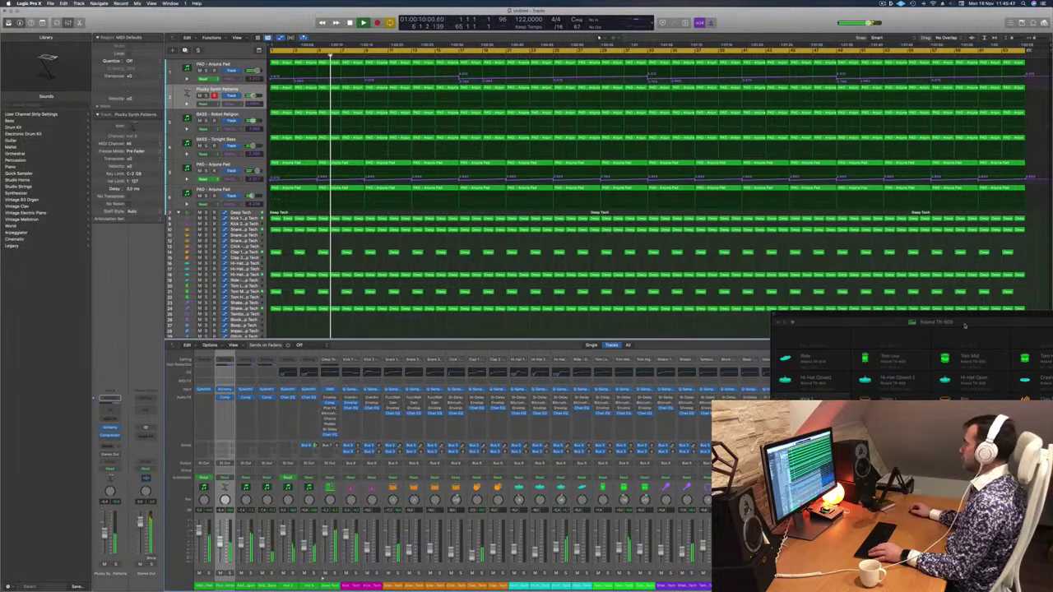
{"action": "left_click_drag", "start_coordinate": [969, 319], "coordinate": [816, 131]}
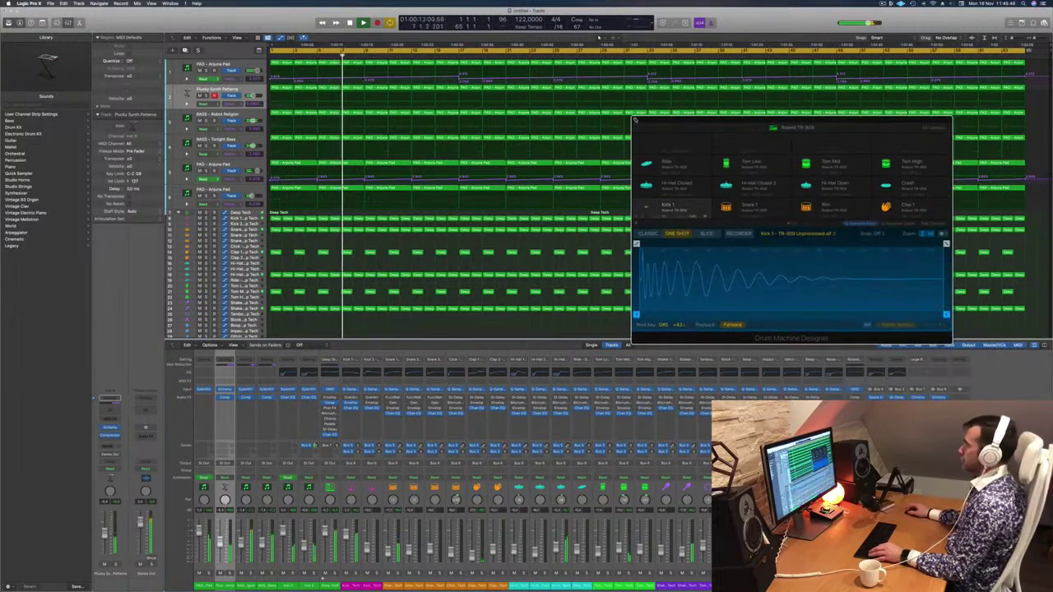
{"action": "left_click", "coordinate": [636, 119]}
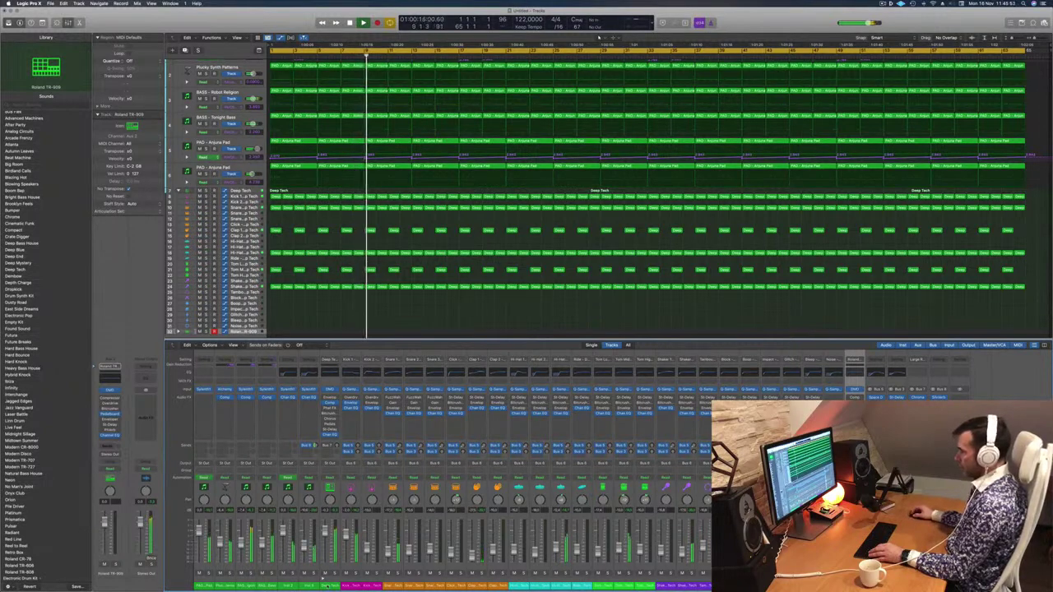
Step: Pull down the faders of the synth and Deep Tech channels together, and bring the Deep Tech fader back up
{"action": "left_click_drag", "start_coordinate": [328, 585], "coordinate": [204, 586]}
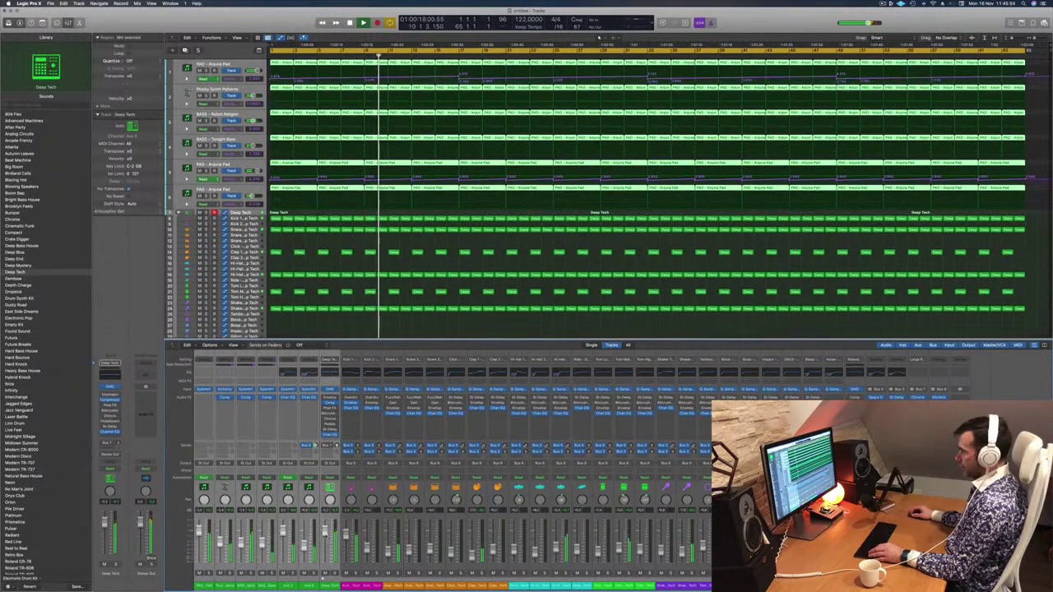
{"action": "key", "text": "Return"}
{"action": "left_click", "coordinate": [537, 326]}
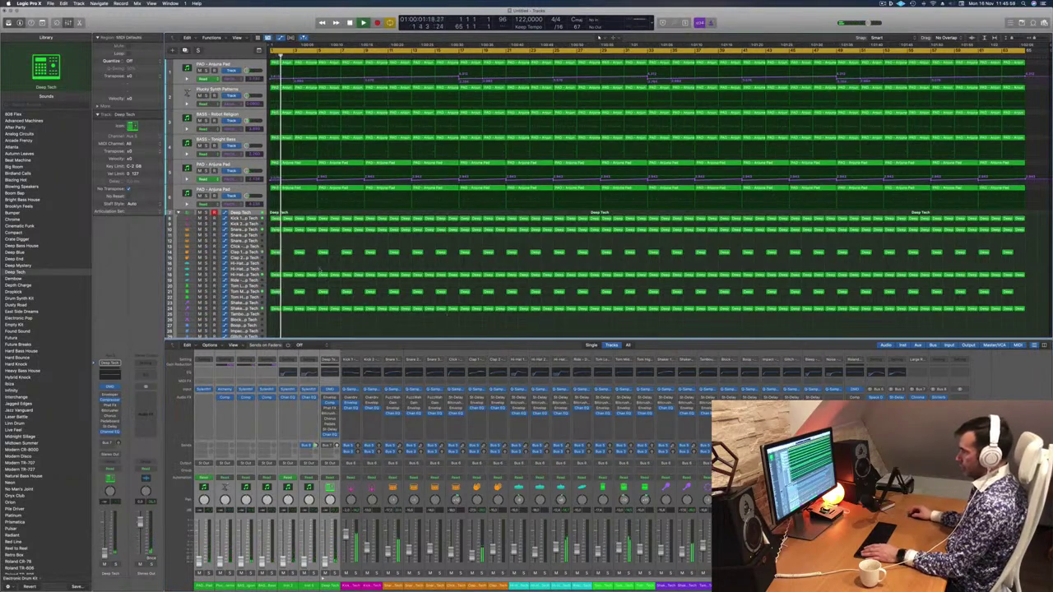
{"action": "key", "text": "Return"}
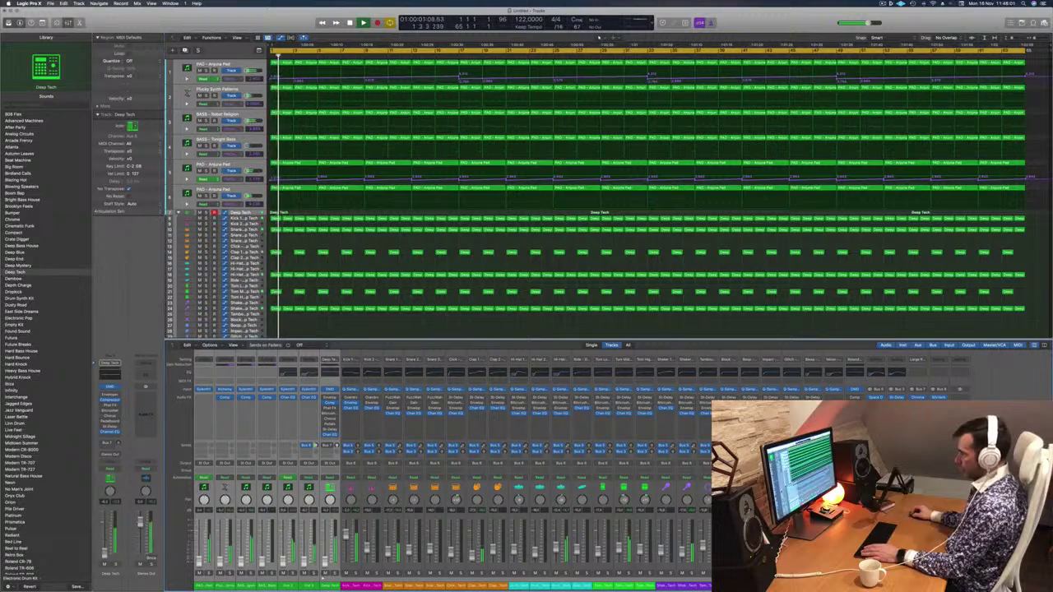
{"action": "left_click", "coordinate": [325, 564]}
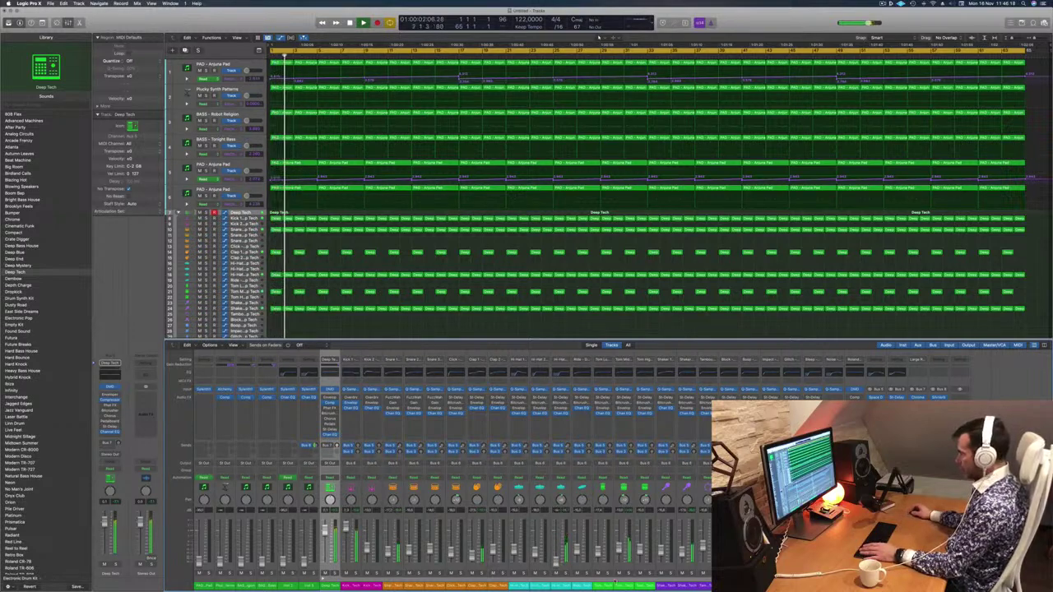
Step: Play from the start and rebalance the individual drums, setting the Tom Low, Snare 1, Clap 1 and Hi-Hat Open levels
{"action": "left_click", "coordinate": [611, 581]}
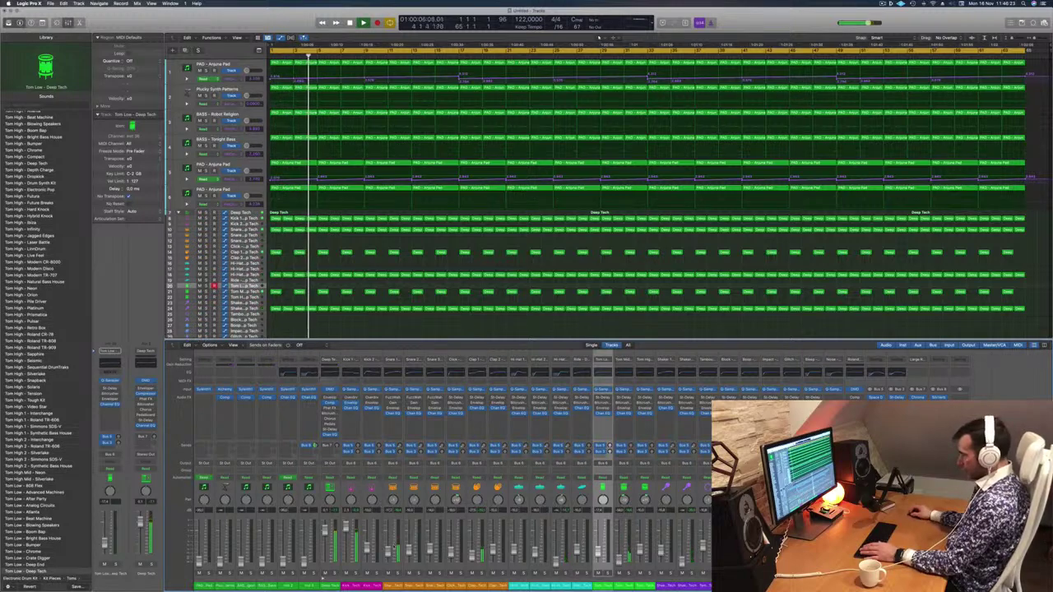
{"action": "key", "text": "Return"}
{"action": "key", "text": "space"}
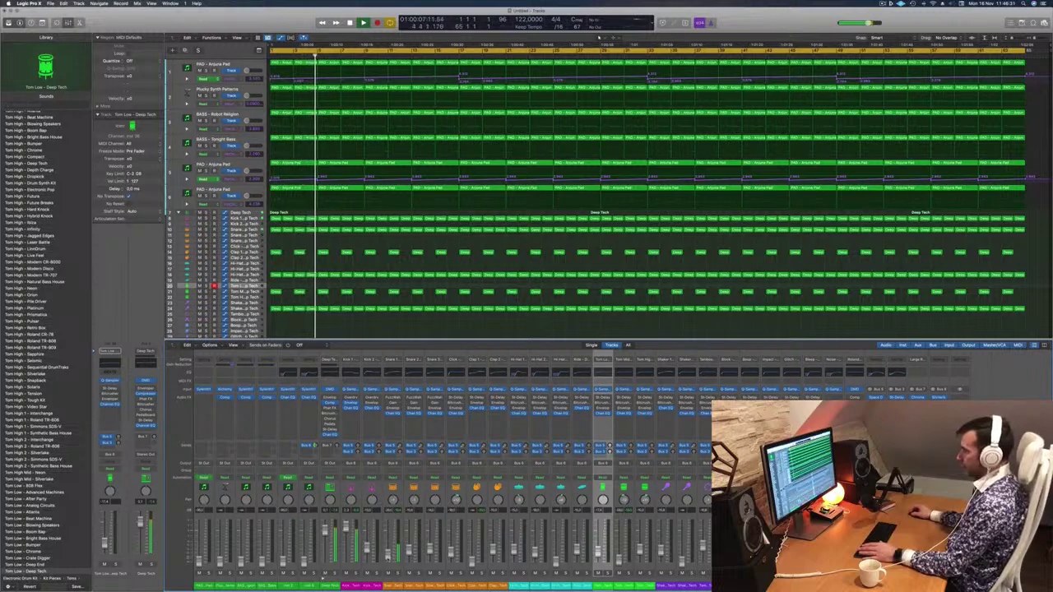
{"action": "left_click", "coordinate": [389, 556]}
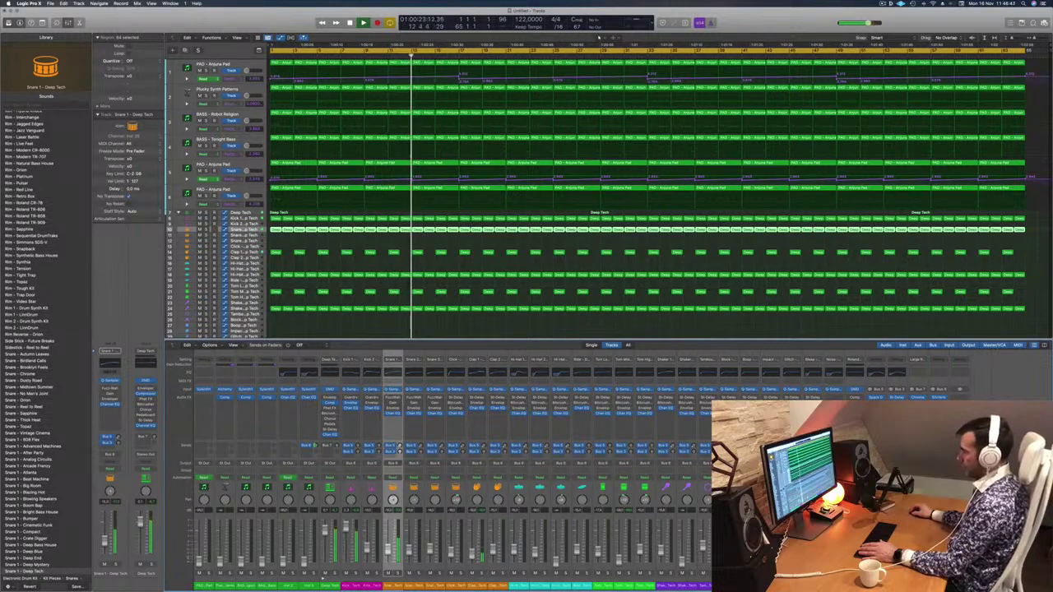
{"action": "left_click", "coordinate": [473, 556]}
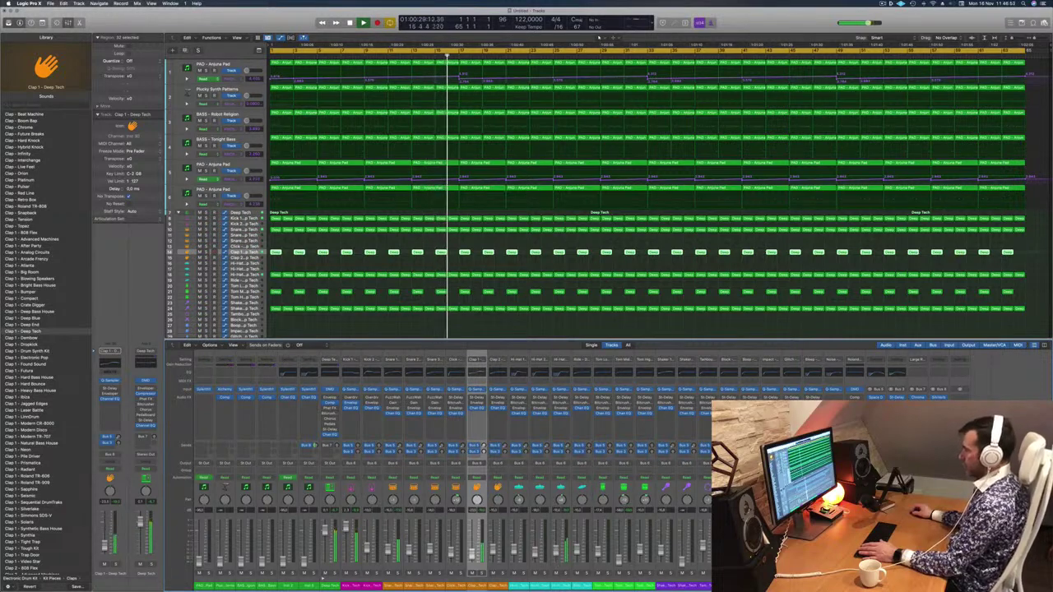
{"action": "key", "text": "Down"}
{"action": "key", "text": "Down"}
{"action": "key", "text": "Down"}
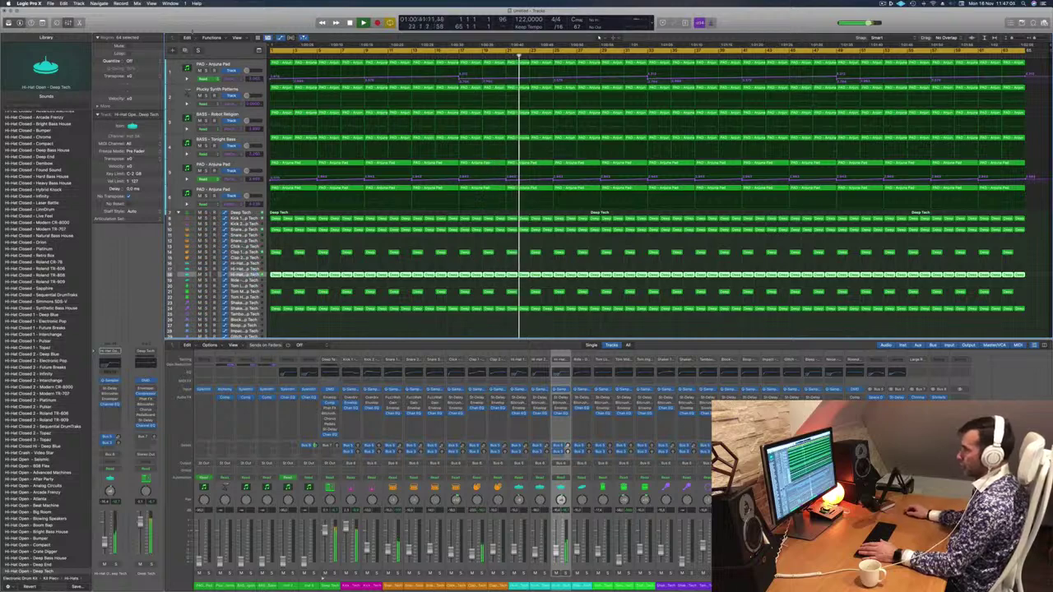
Step: Show the toolbar, enlarge the Hi-Hat Open track and open its first region in the Piano Roll
{"action": "left_click", "coordinate": [43, 23]}
{"action": "left_click", "coordinate": [122, 40]}
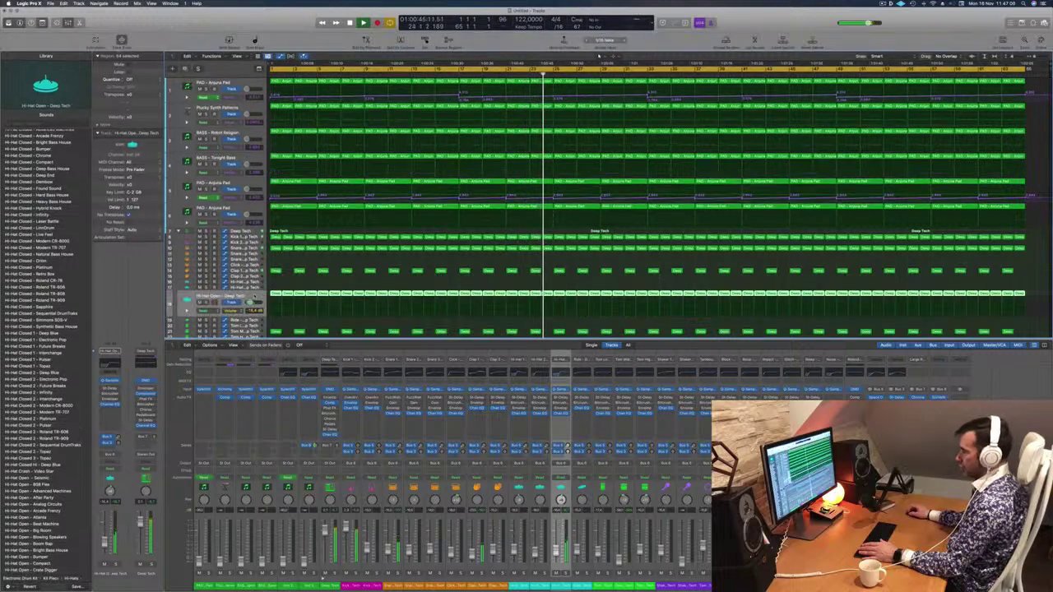
{"action": "double_click", "coordinate": [277, 293]}
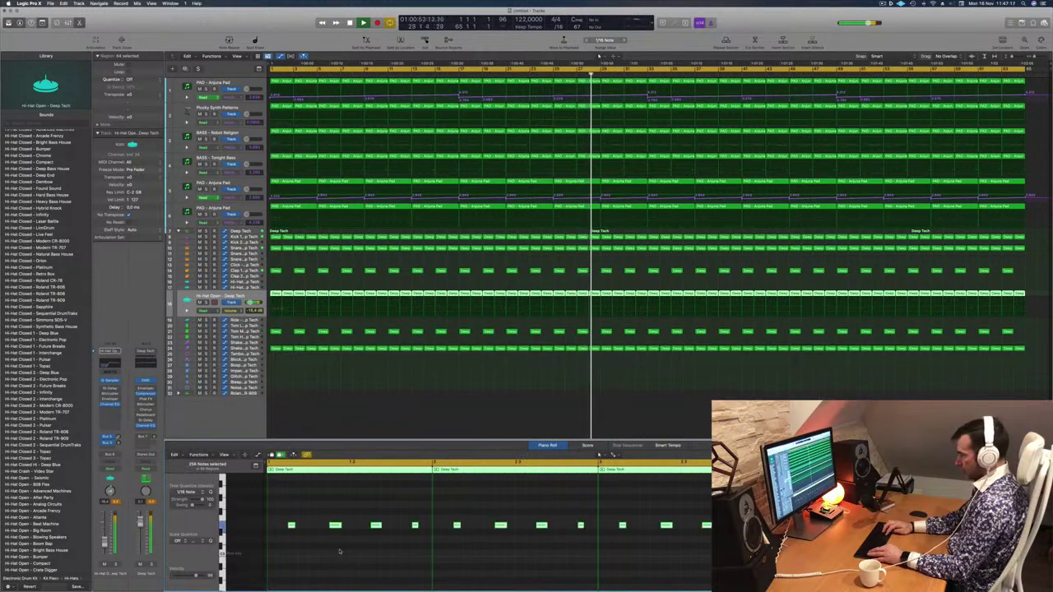
Step: Try transposing all the selected Hi-Hat Open notes down a few semitones, and restore their original pitch
{"action": "key", "text": "alt+Down"}
{"action": "key", "text": "alt+Down"}
{"action": "key", "text": "alt+Down"}
{"action": "key", "text": "alt+Down"}
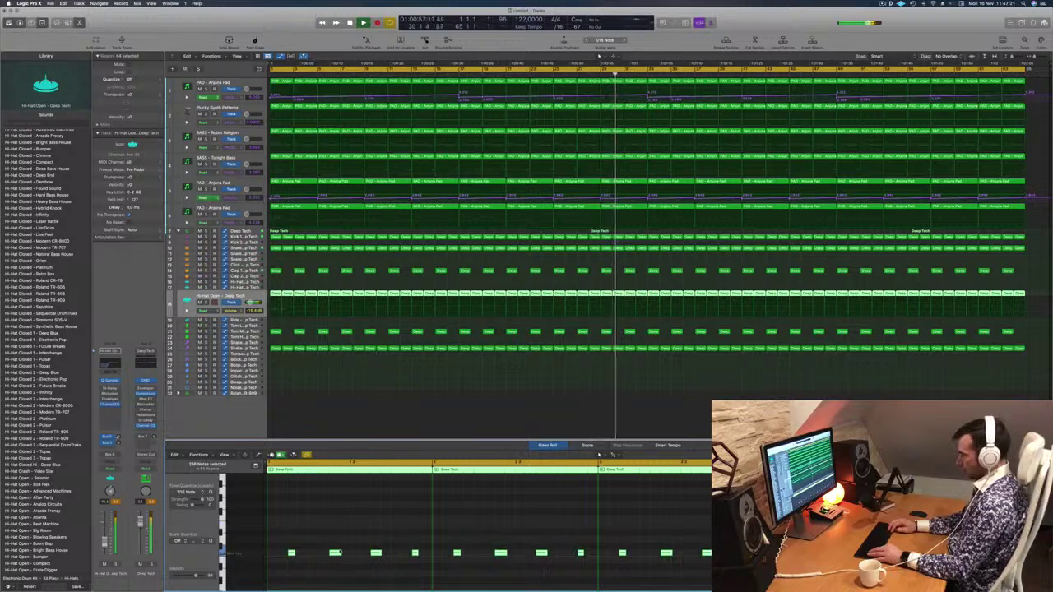
{"action": "scroll", "coordinate": [337, 558], "scroll_direction": "down", "scroll_amount": 3}
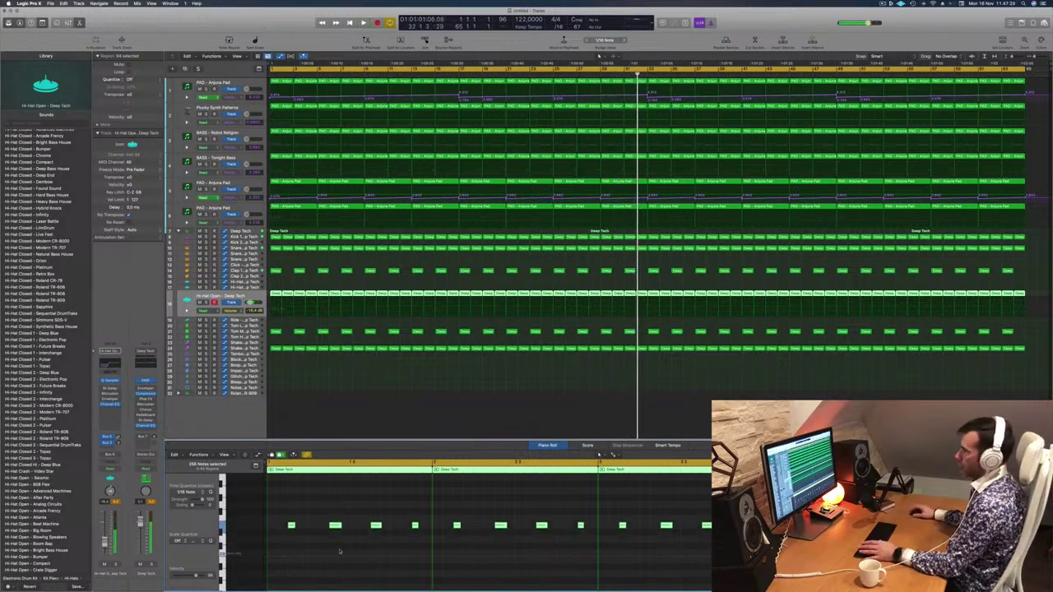
Step: Play from the start, replace the Piano Roll with the Mixer and select the Tom Mid channel to check it
{"action": "key", "text": "Return"}
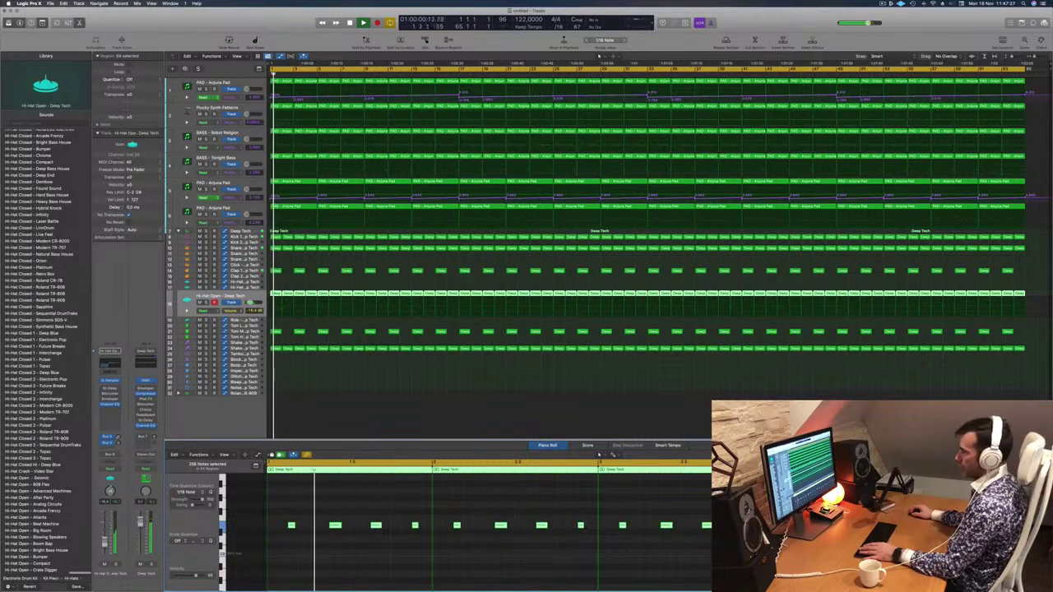
{"action": "left_click", "coordinate": [408, 412]}
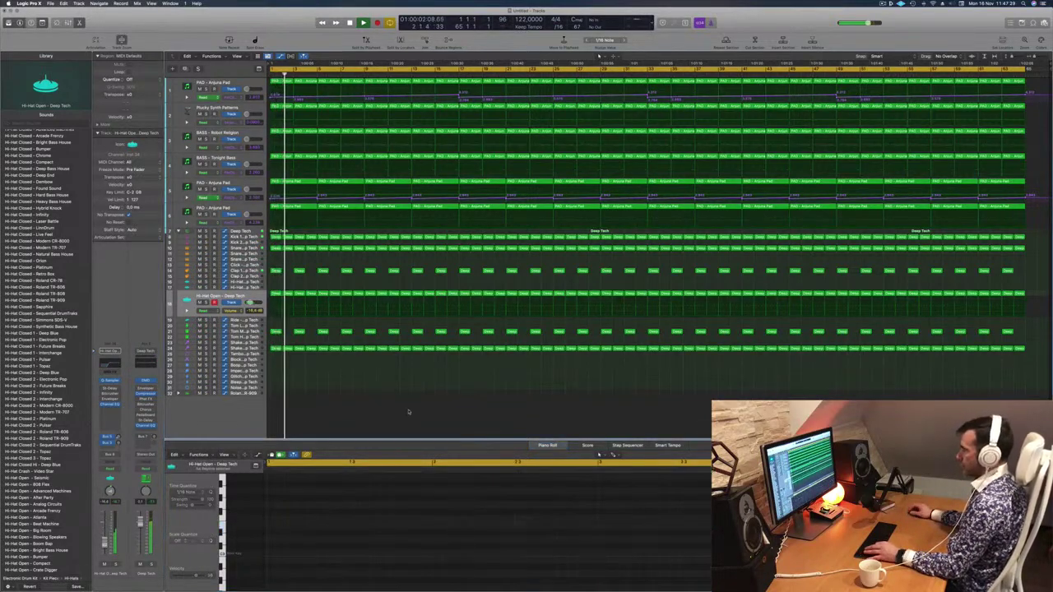
{"action": "key", "text": "x"}
{"action": "key", "text": "Return"}
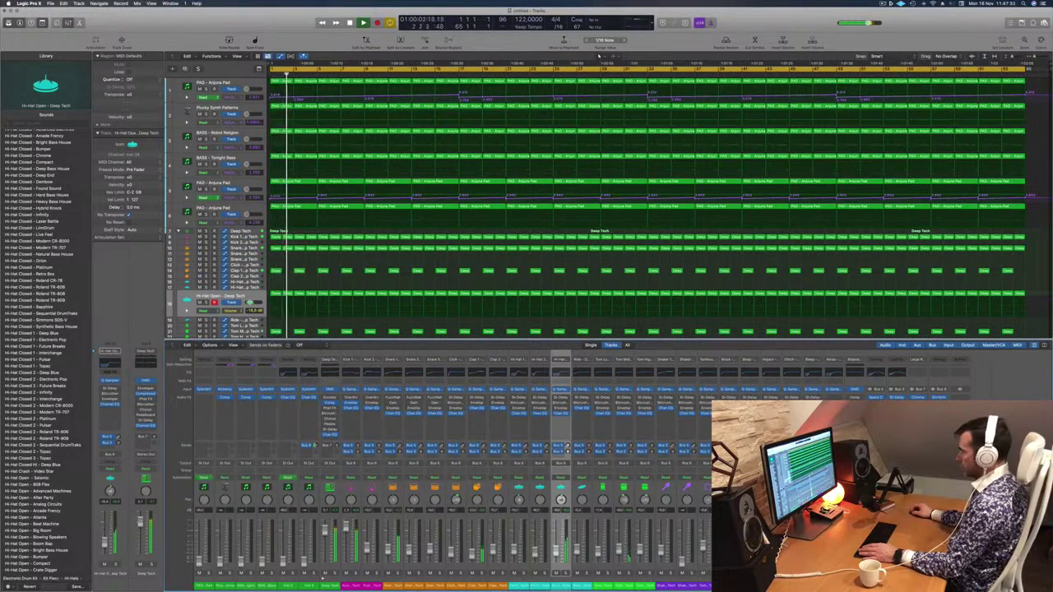
{"action": "left_click", "coordinate": [621, 548]}
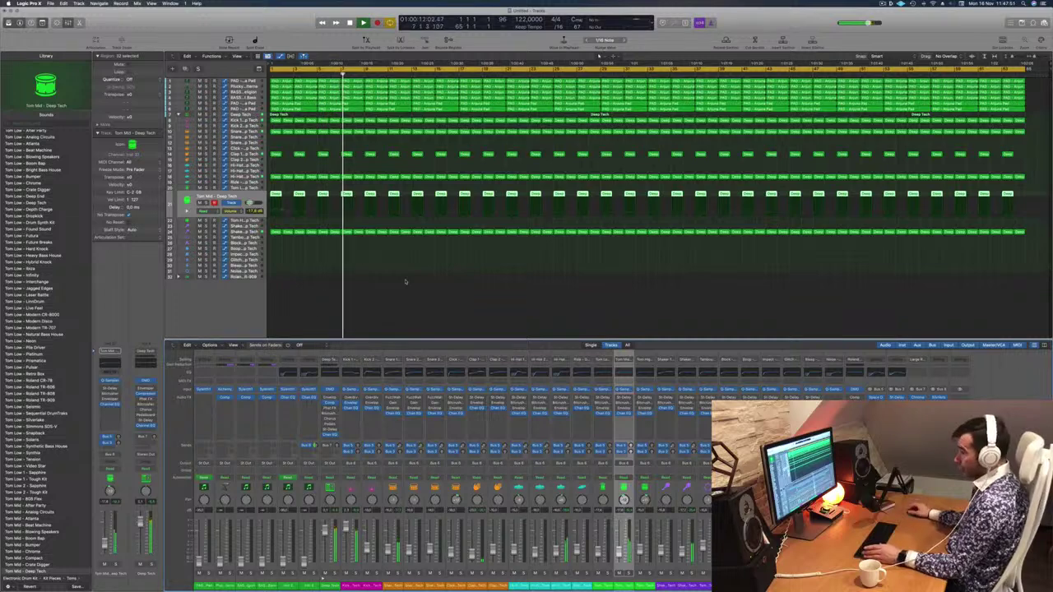
{"action": "left_click", "coordinate": [439, 299]}
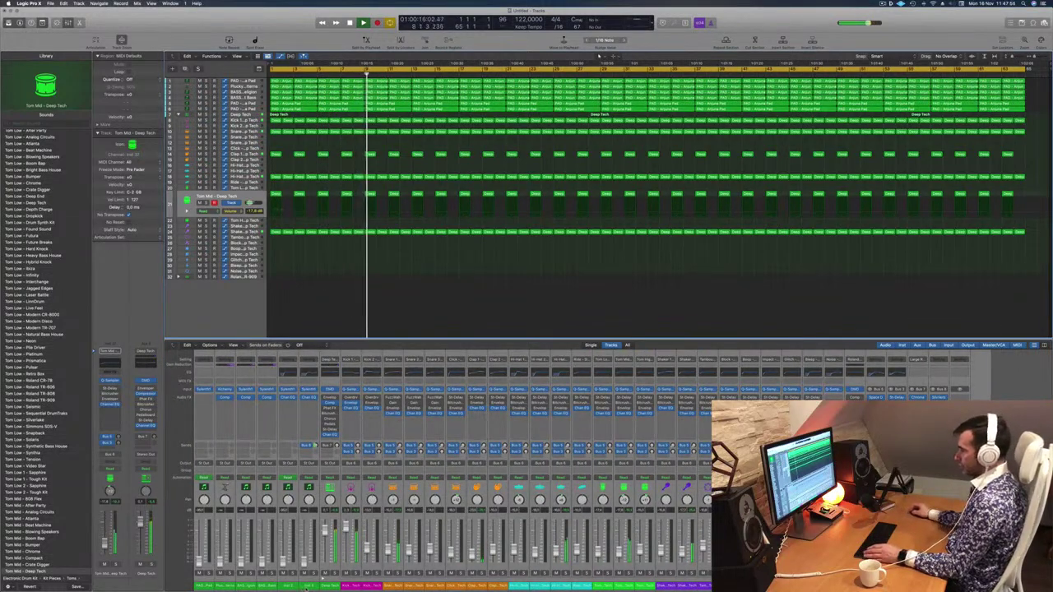
Step: Name and color all regions in the arrangement by their tracks
{"action": "left_click", "coordinate": [312, 581]}
{"action": "left_click", "coordinate": [329, 289]}
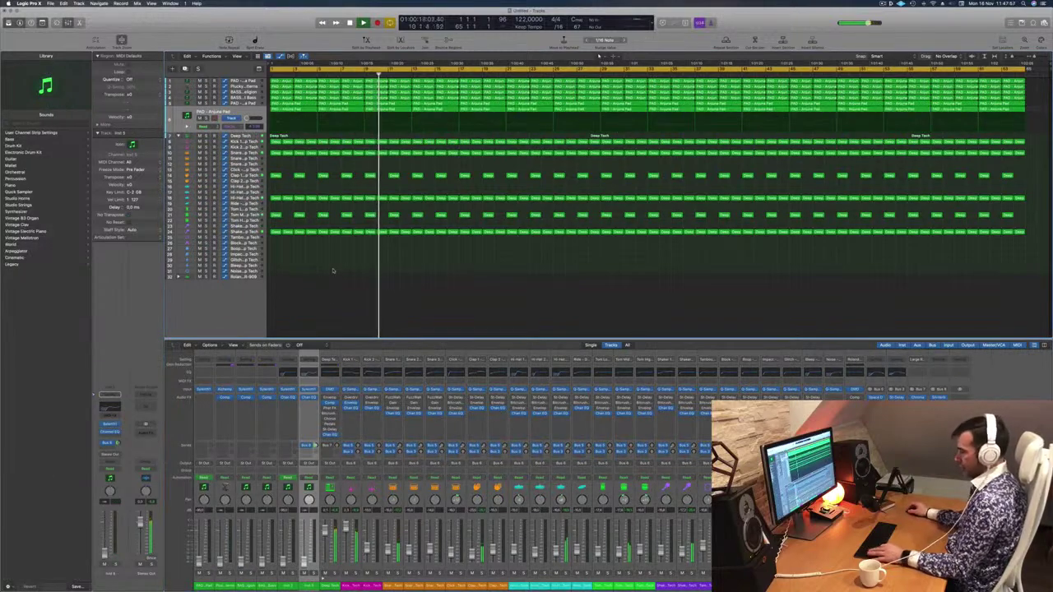
{"action": "key", "text": "super+a"}
{"action": "right_click", "coordinate": [418, 143]}
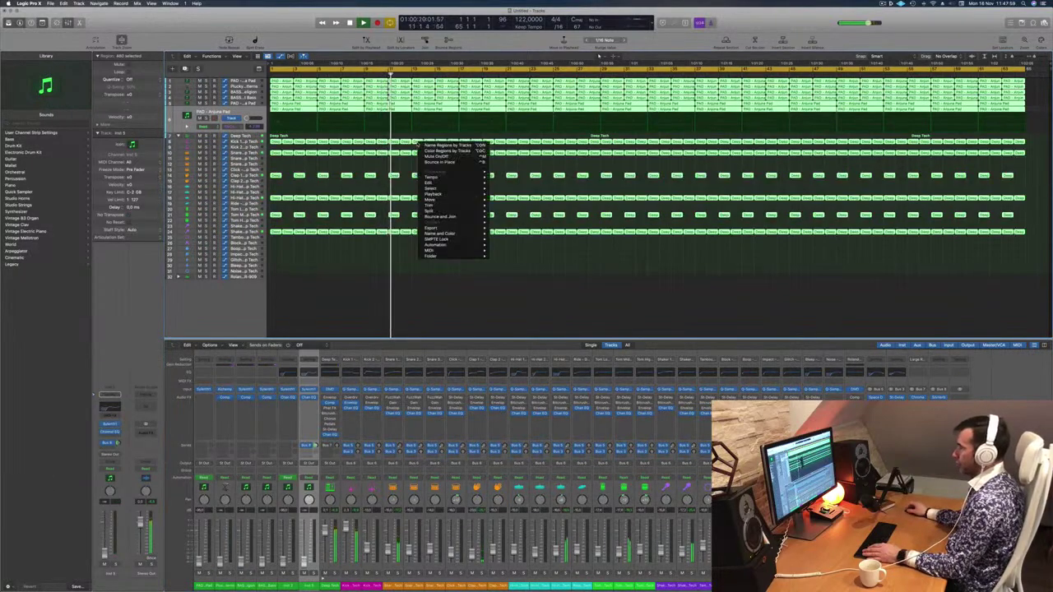
{"action": "left_click", "coordinate": [440, 145]}
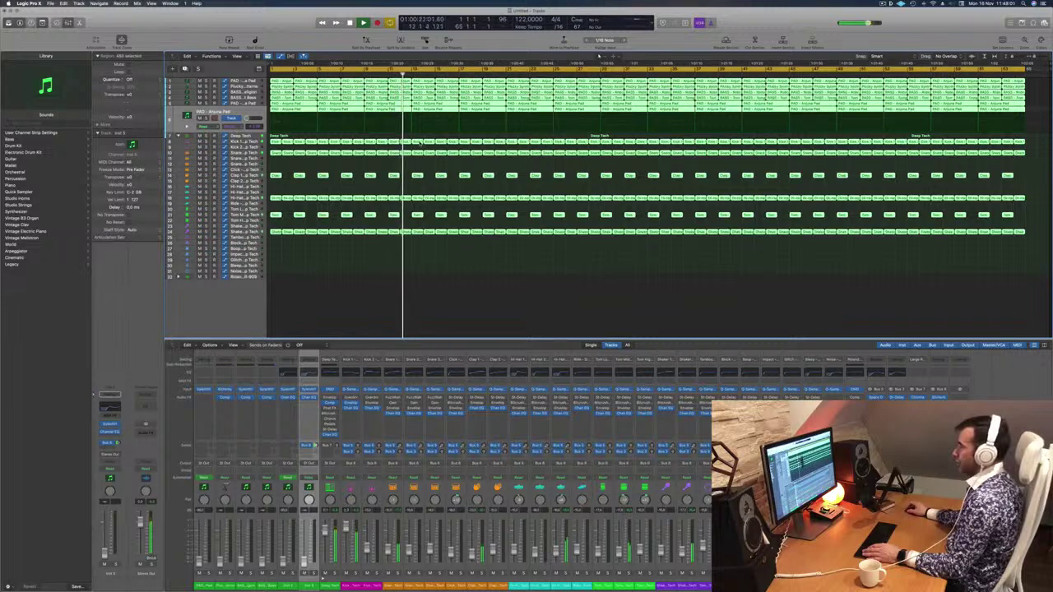
{"action": "right_click", "coordinate": [423, 144]}
{"action": "left_click", "coordinate": [444, 150]}
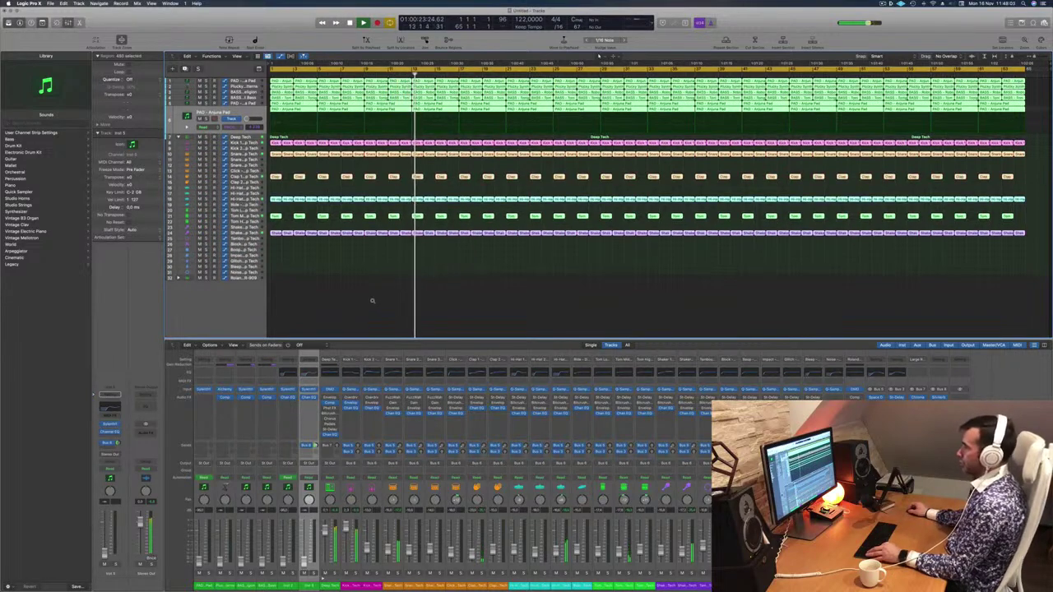
{"action": "left_click", "coordinate": [360, 315]}
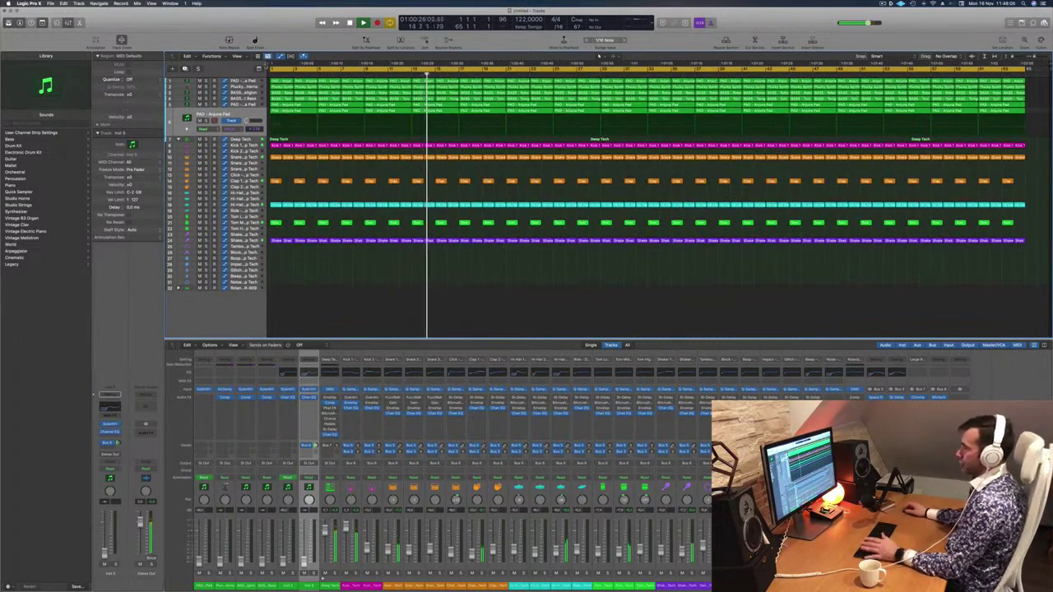
Step: Play from the start and bring up the faders of both BASS channels and the first PAD - Anjuna Pad channel
{"action": "key", "text": "Return"}
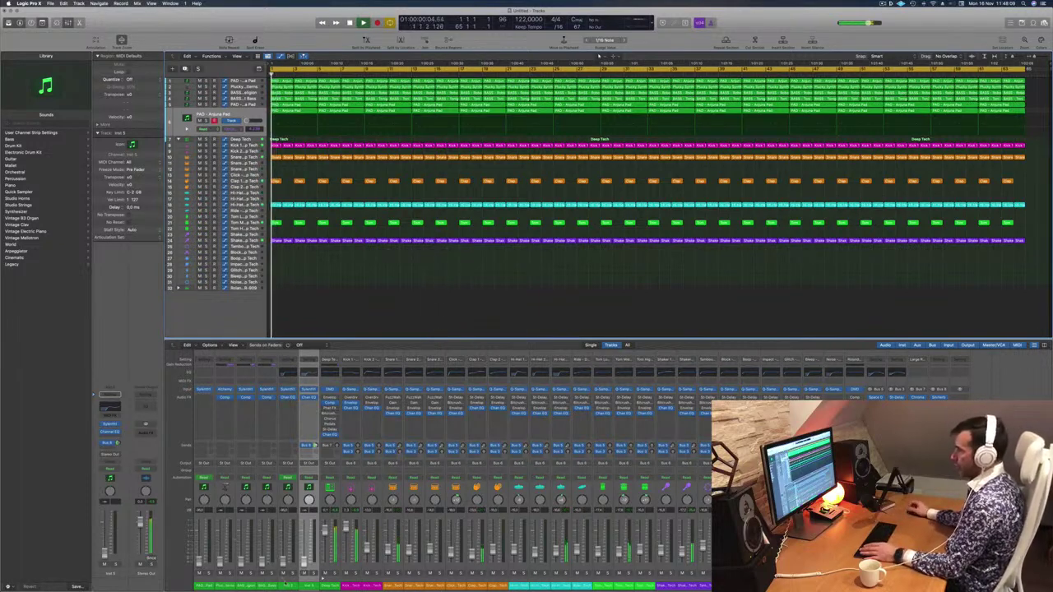
{"action": "left_click", "coordinate": [244, 87]}
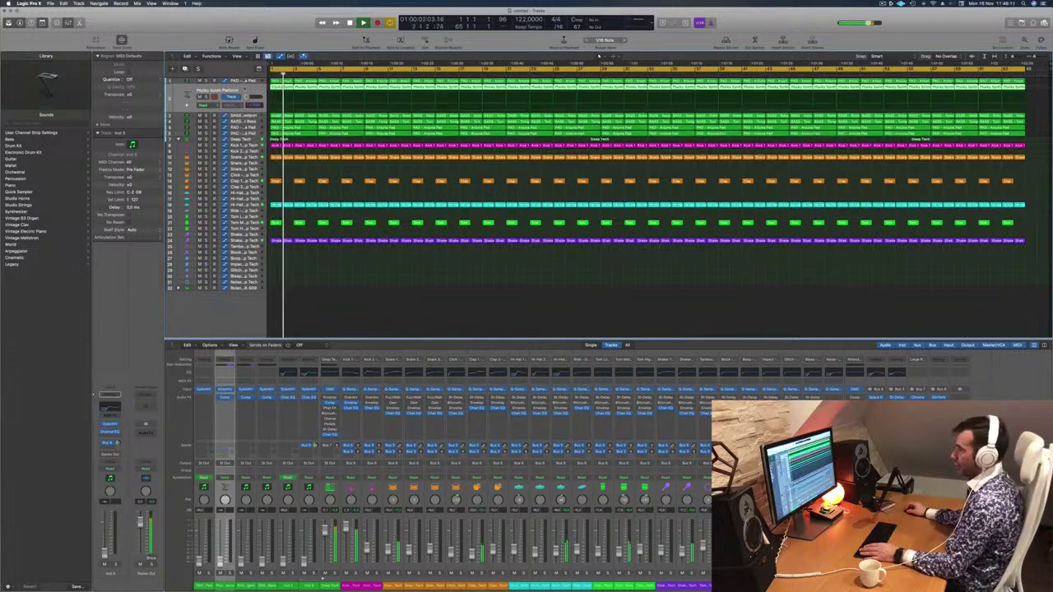
{"action": "left_click", "coordinate": [244, 116]}
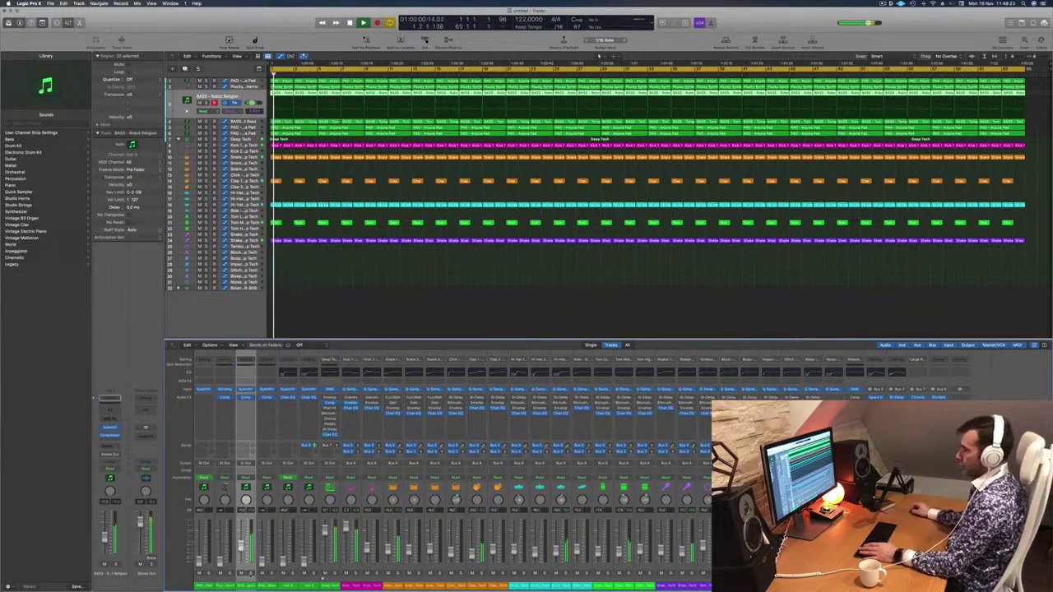
{"action": "left_click", "coordinate": [250, 573]}
{"action": "left_click", "coordinate": [251, 574]}
{"action": "key", "text": "Return"}
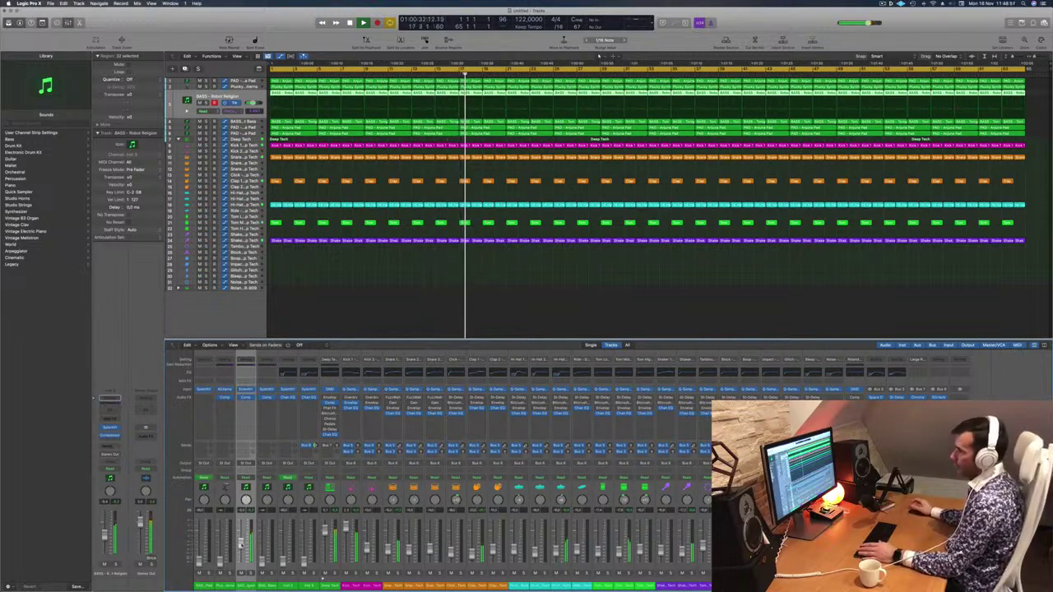
{"action": "key", "text": "Return"}
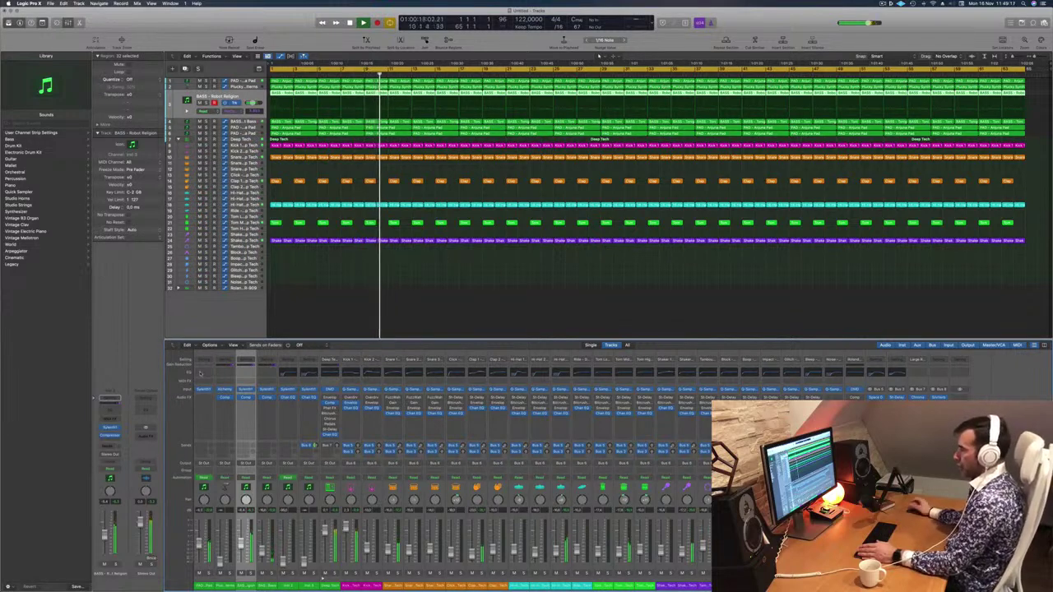
Step: Add a Channel EQ low-shelf boost of +4.4 dB at 105 Hz and a compressor to the first PAD - Anjuna Pad channel, auditioning it soloed
{"action": "left_click", "coordinate": [199, 373]}
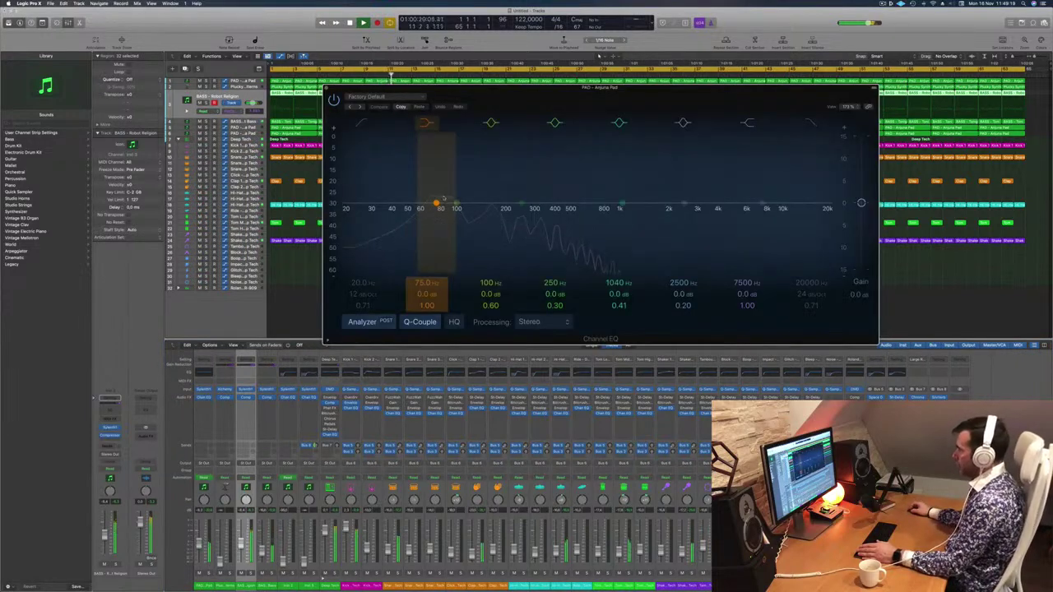
{"action": "left_click_drag", "start_coordinate": [437, 198], "coordinate": [458, 182]}
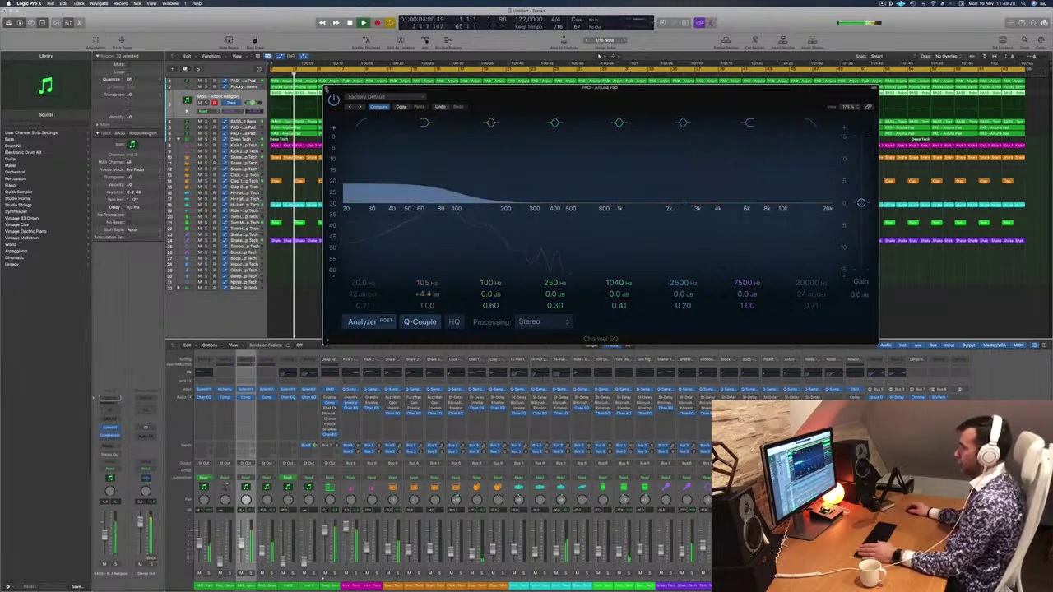
{"action": "key", "text": "super+w"}
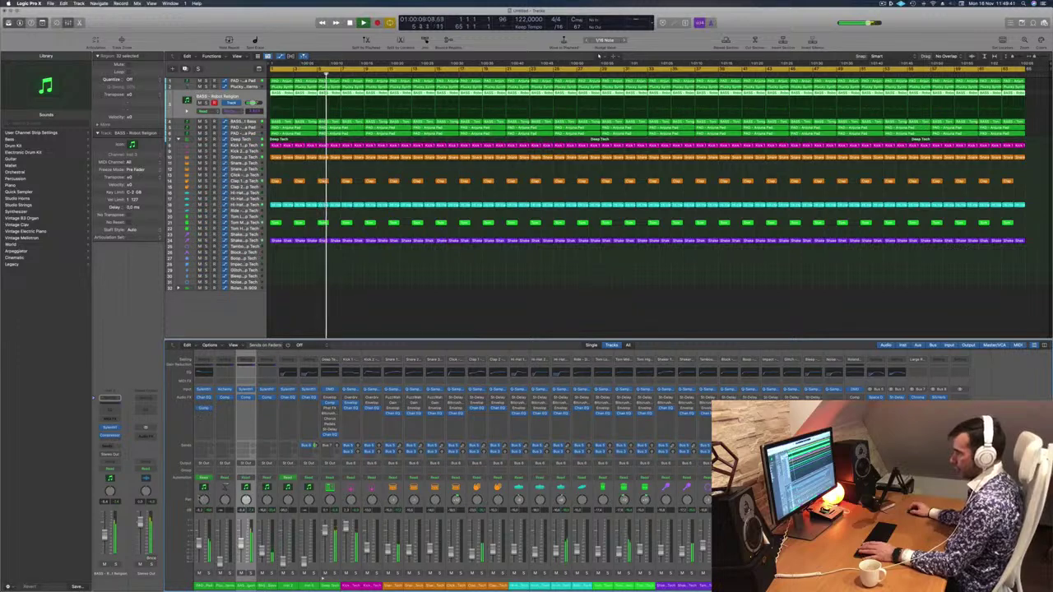
{"action": "key", "text": "Return"}
{"action": "key", "text": "s"}
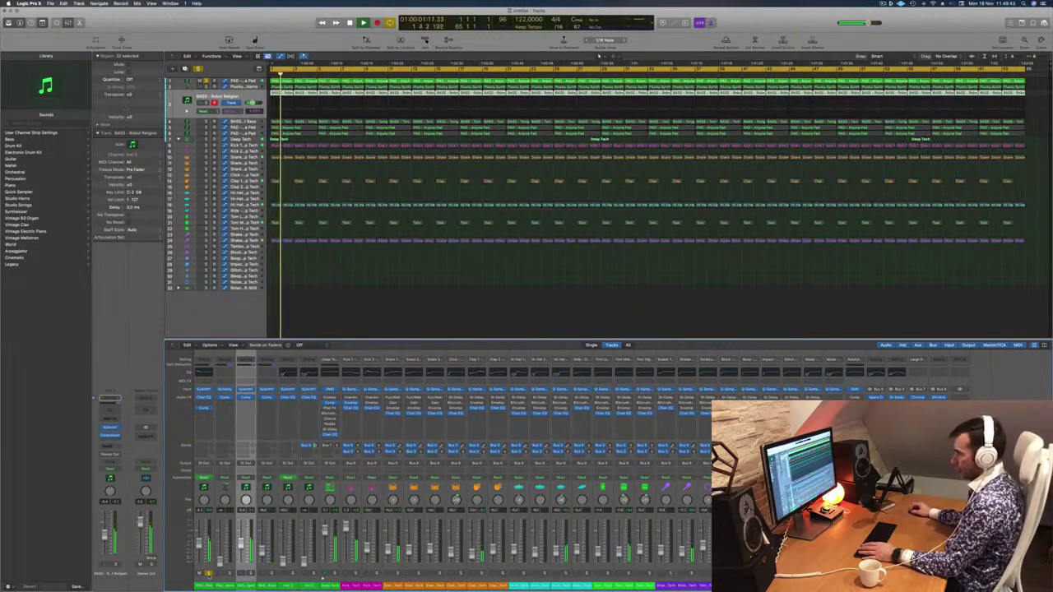
{"action": "key", "text": "s"}
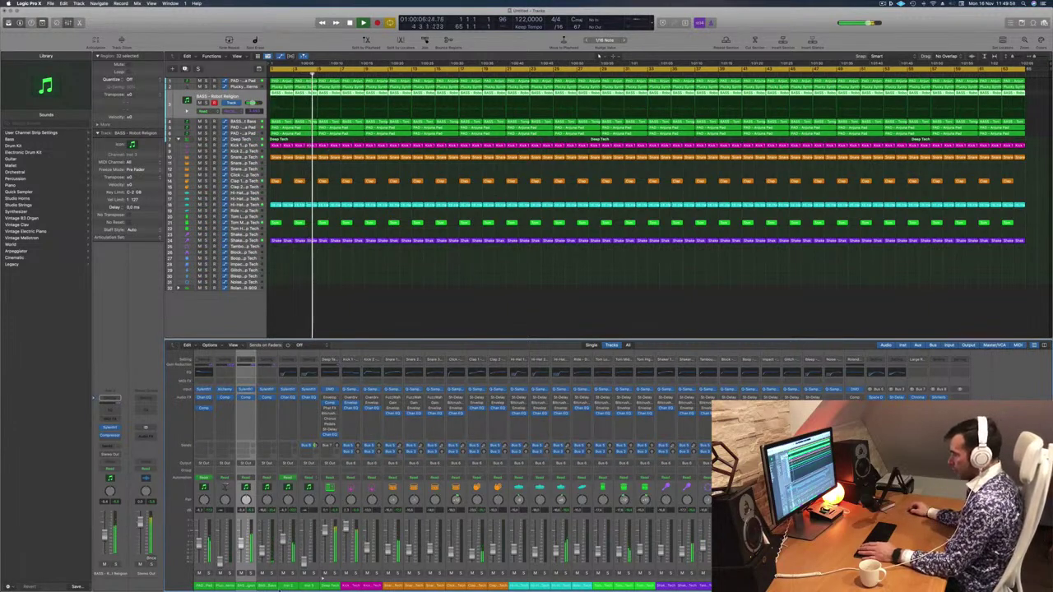
Step: Adjust the automation point near bar 5 on the second PAD - Anjuna Pad track while replaying from the start
{"action": "left_click", "coordinate": [288, 587]}
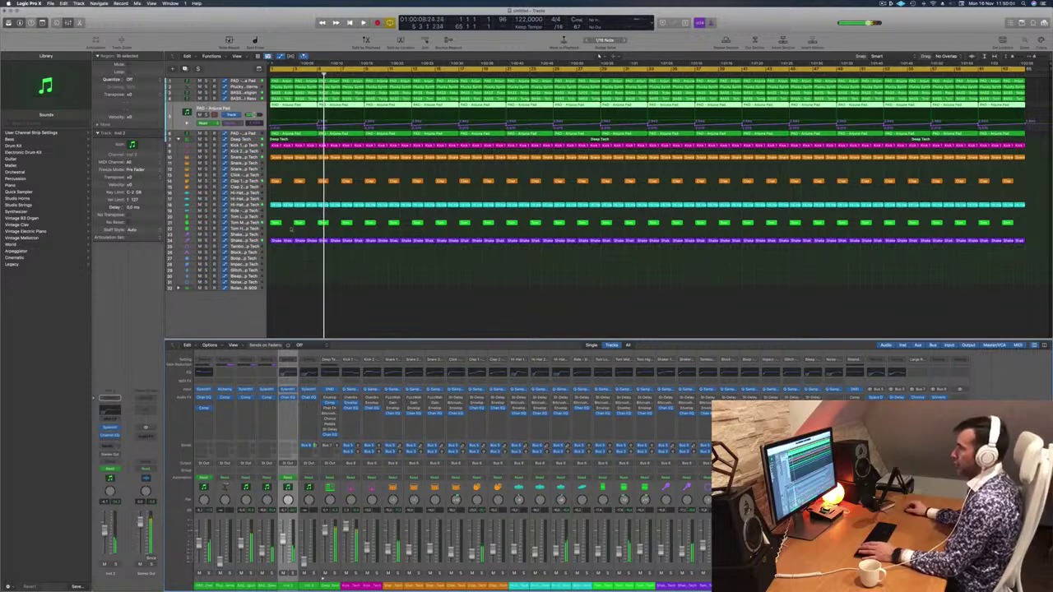
{"action": "key", "text": "Return"}
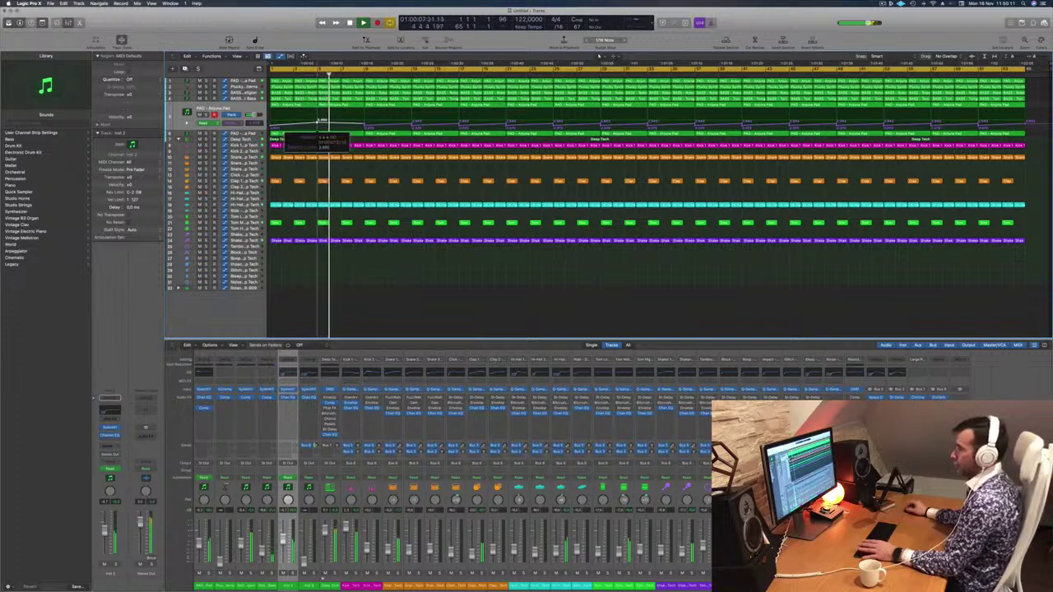
{"action": "key", "text": "Return"}
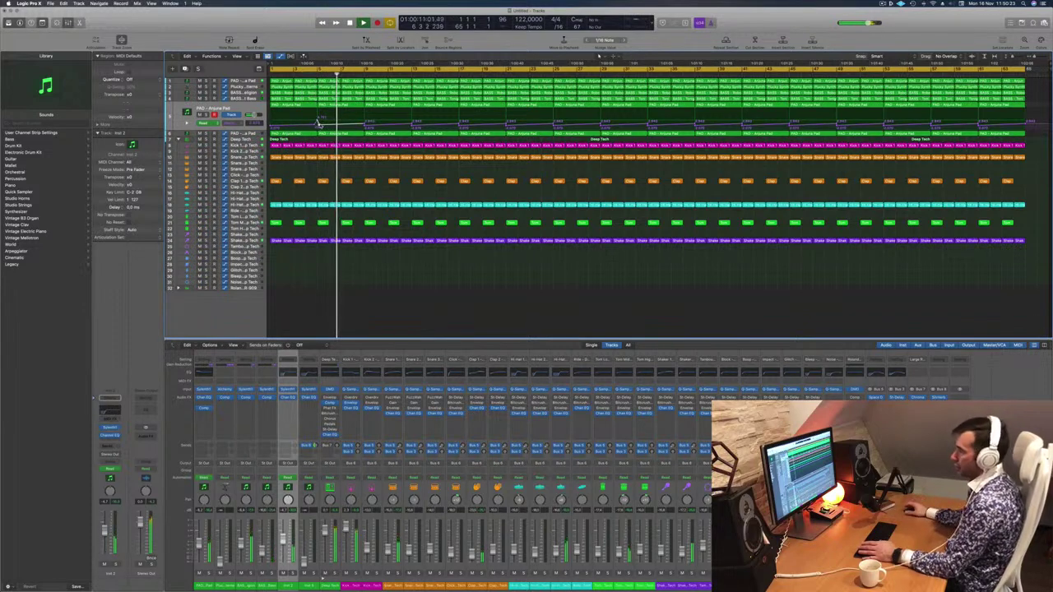
{"action": "key", "text": "Return"}
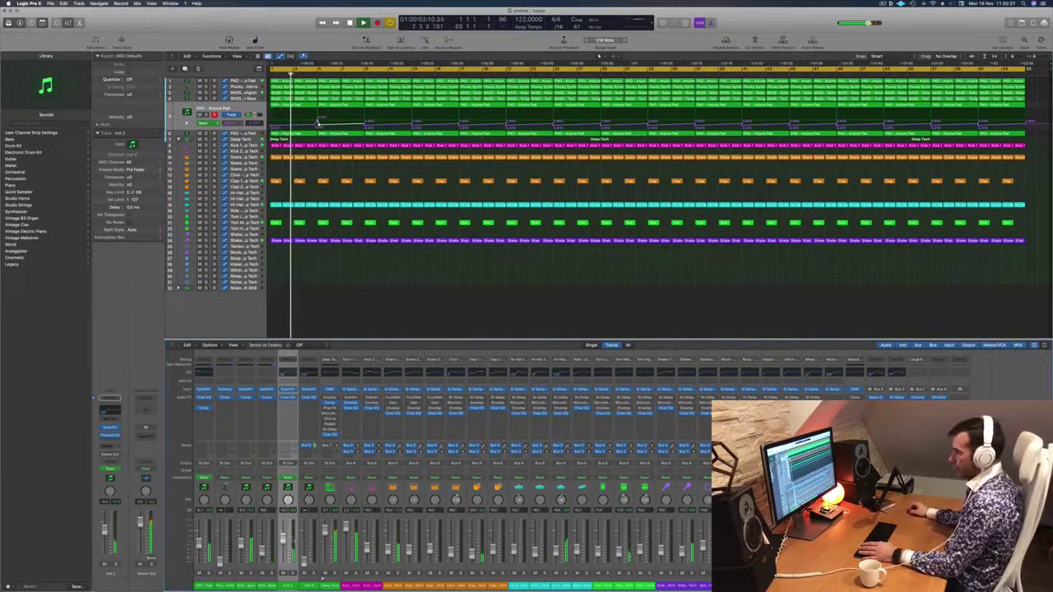
Step: Raise the third pad and Plucky Synth Patterns faders, and give Plucky Synth Patterns a Channel EQ low cut at about 400 Hz
{"action": "left_click", "coordinate": [311, 579]}
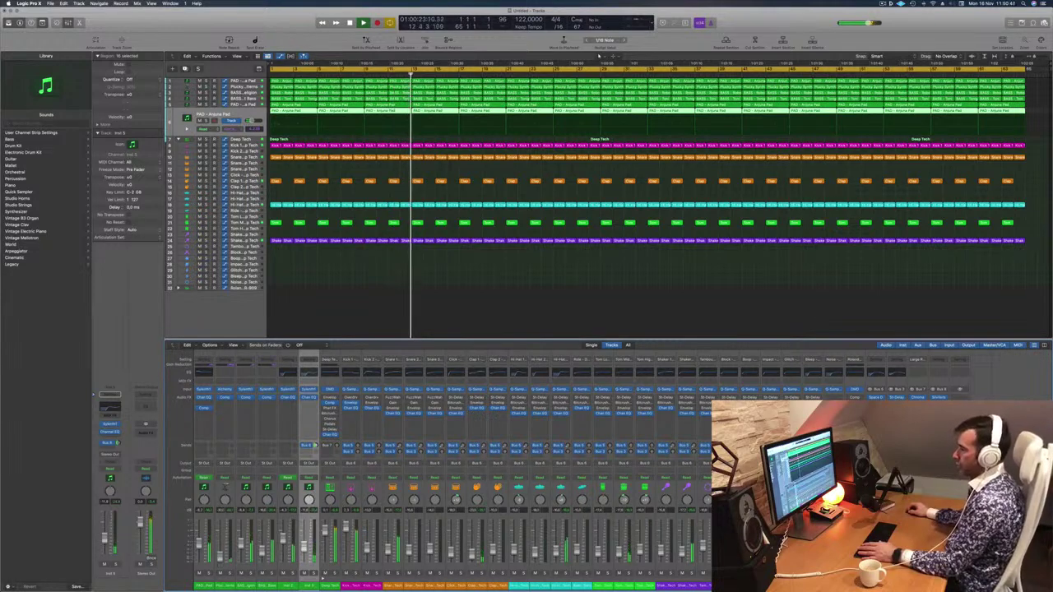
{"action": "left_click", "coordinate": [222, 372]}
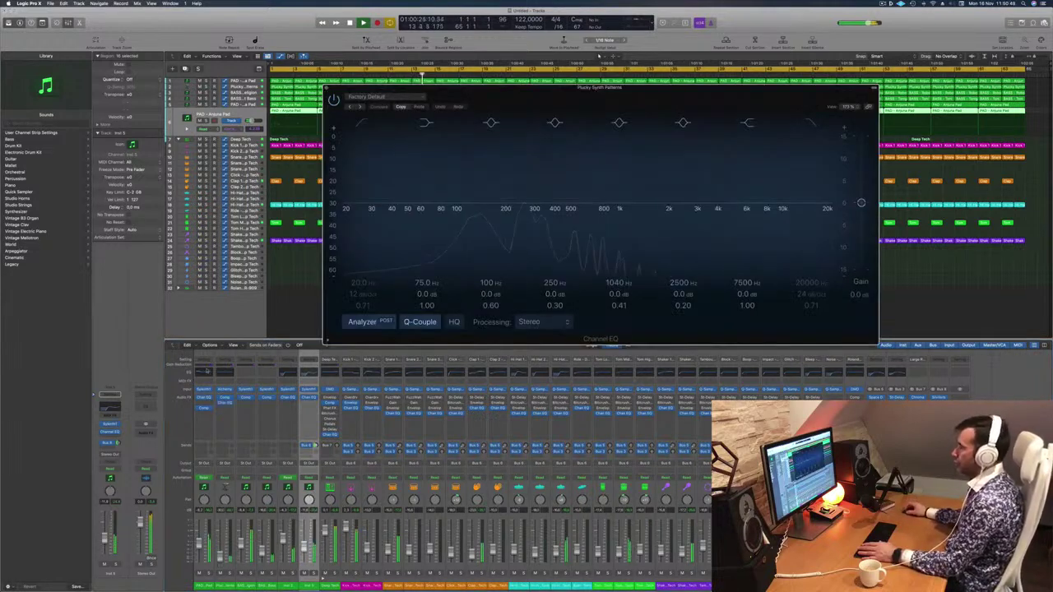
{"action": "left_click", "coordinate": [361, 123]}
{"action": "left_click_drag", "start_coordinate": [358, 206], "coordinate": [546, 215]}
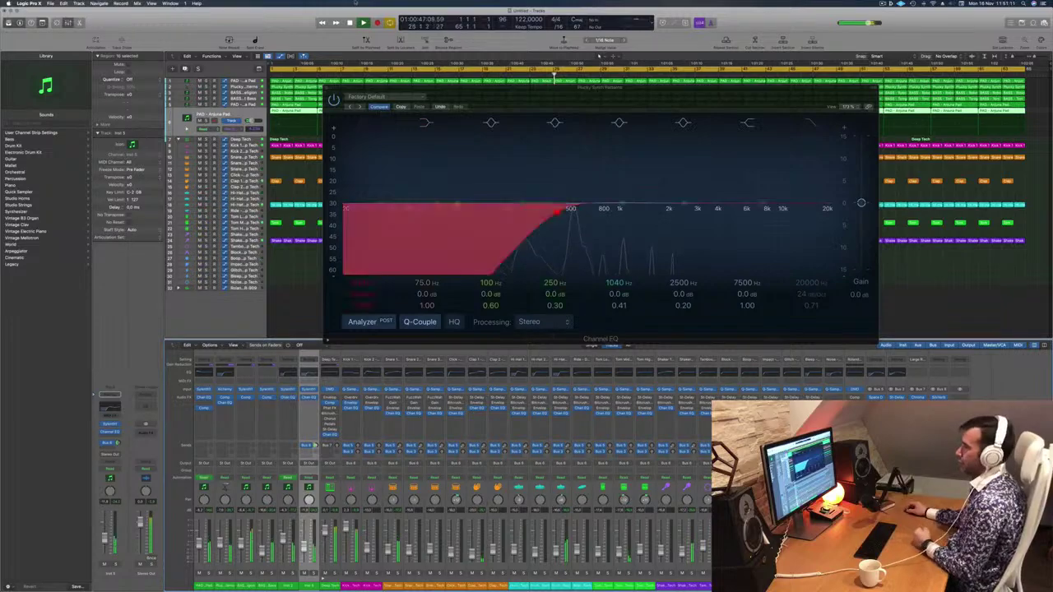
{"action": "key", "text": "super+w"}
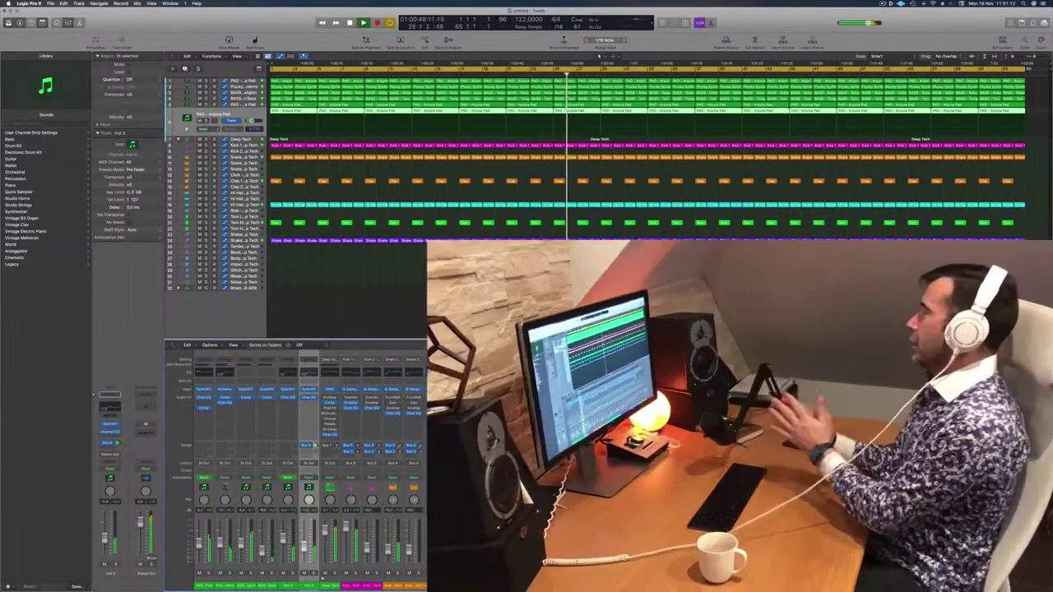